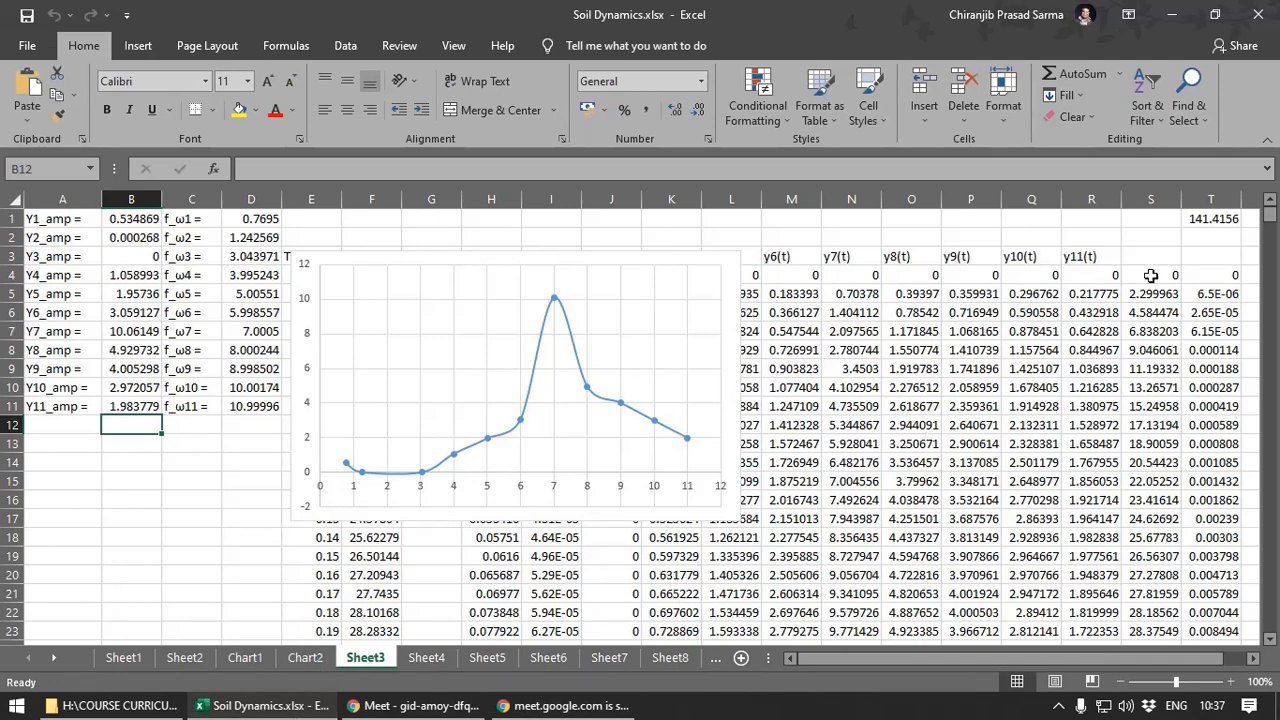
- Check the row-sum formulas in column S, and move the amplitude chart down to start around row 13
left_click(1092, 293)
left_click(1150, 293)
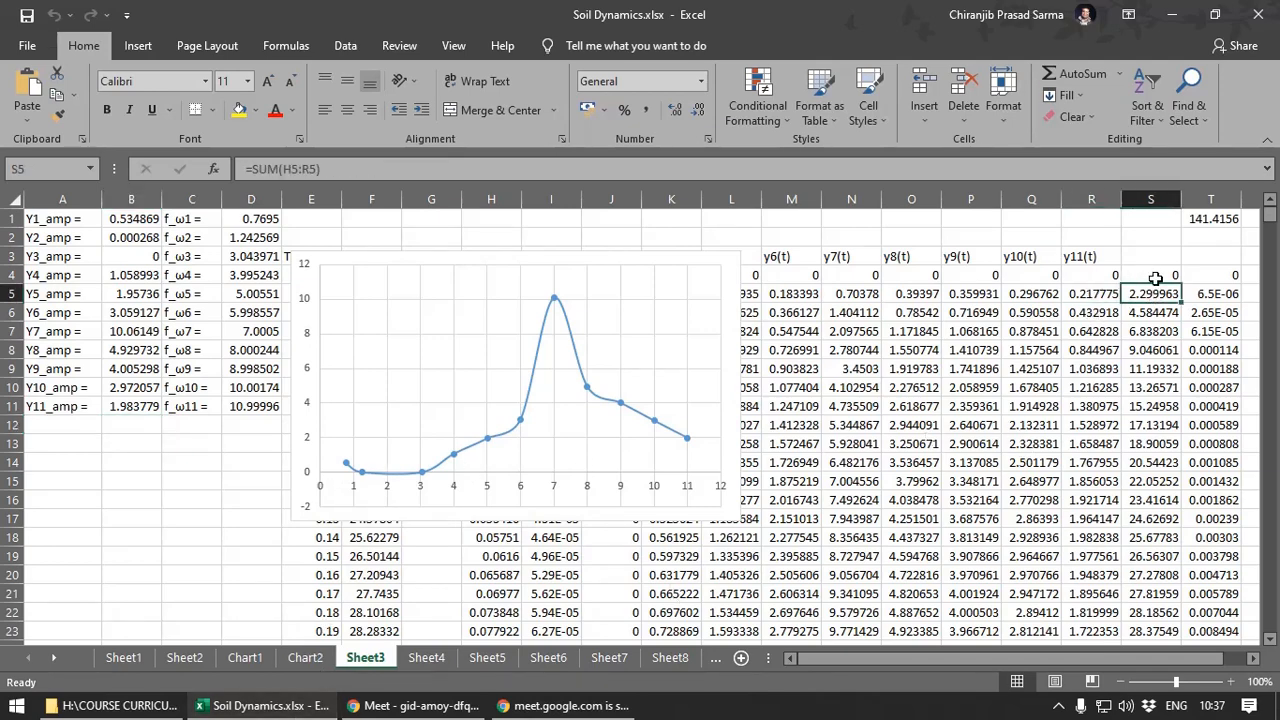
left_click(1155, 278)
left_click(531, 258)
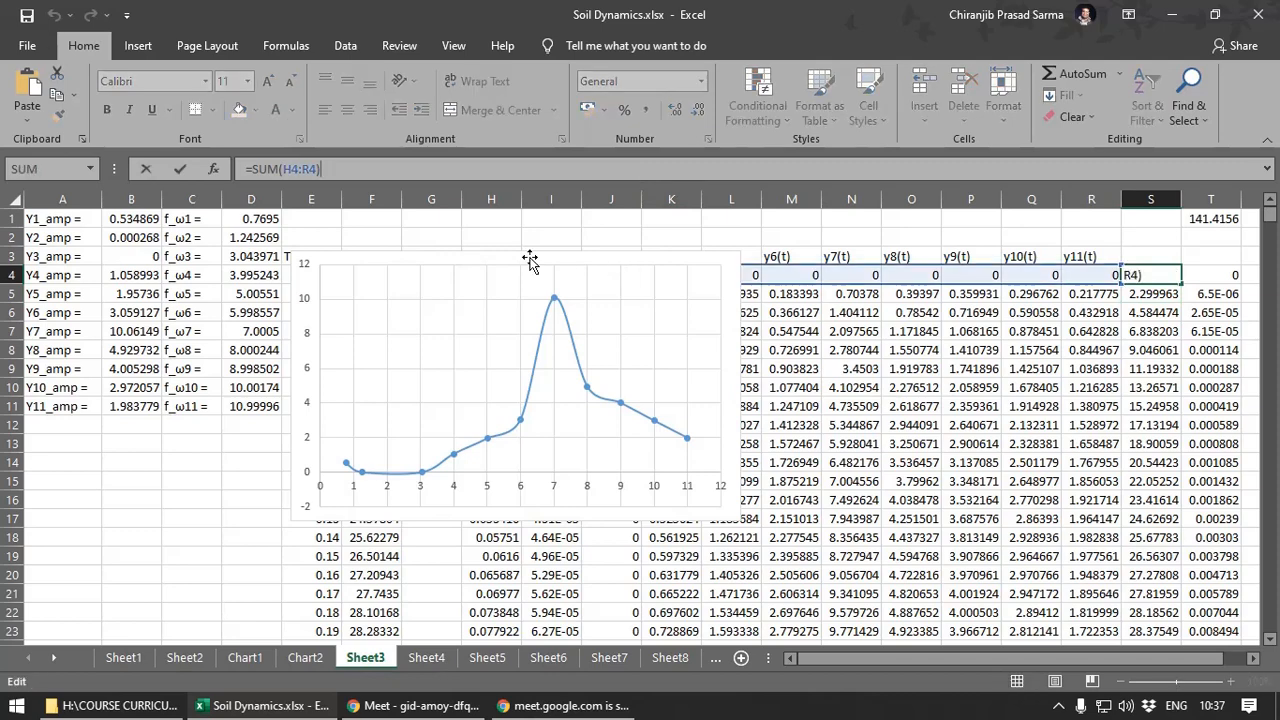
left_click_drag(500, 440, 467, 620)
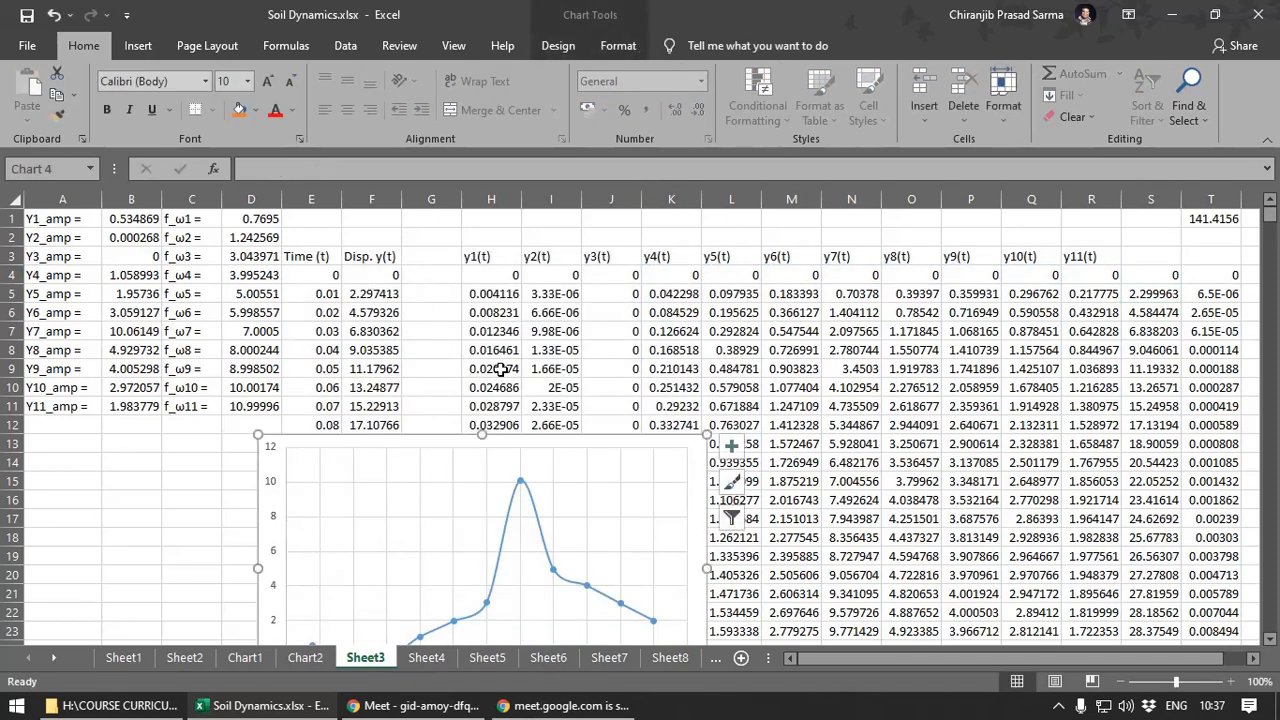
- Examine the sum formula in S4 and the sine formulas in H4 and I4 with their referenced cells
left_click(1128, 271)
left_click(388, 172)
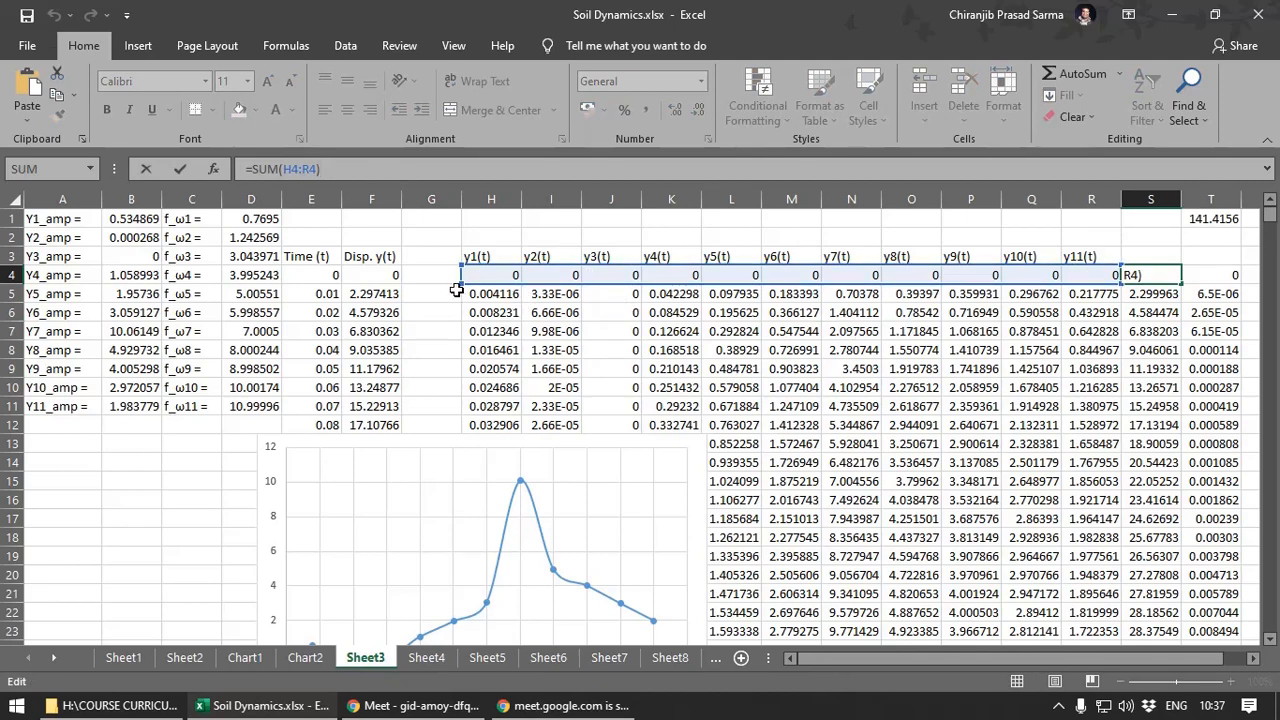
key("Return")
left_click(500, 279)
left_click(393, 172)
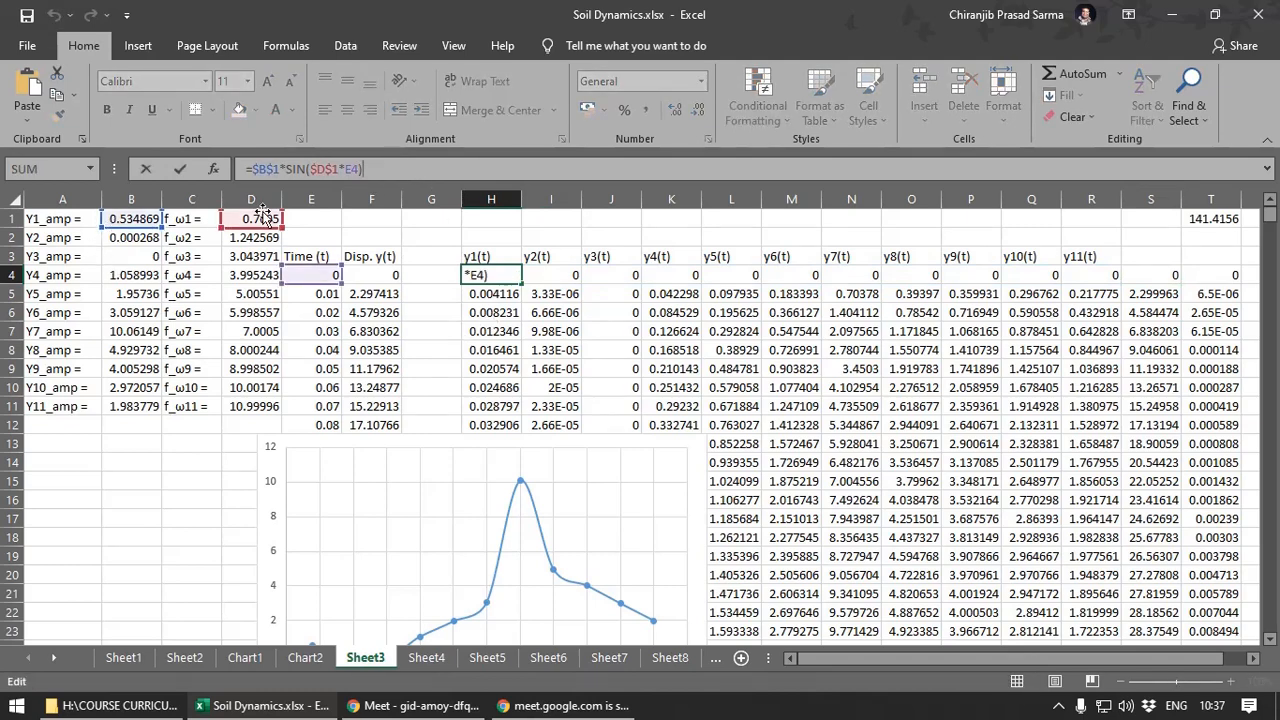
key("Escape")
left_click(555, 273)
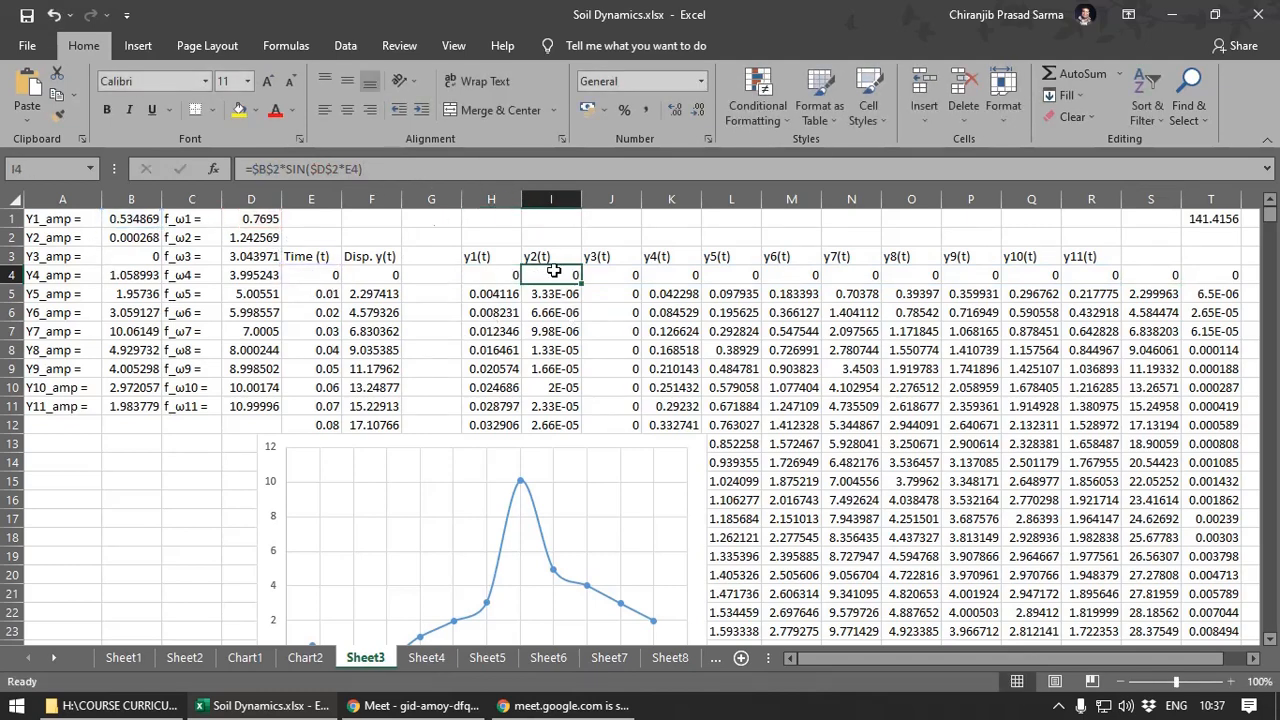
left_click(391, 168)
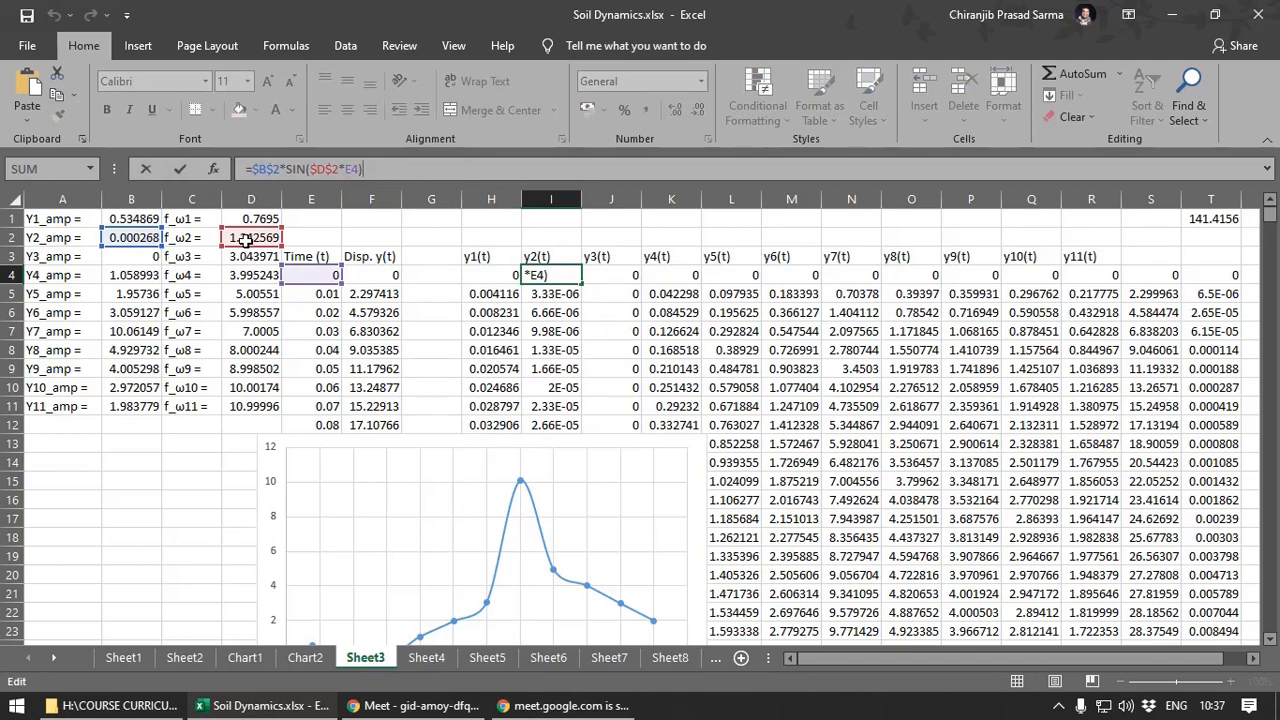
key("Escape")
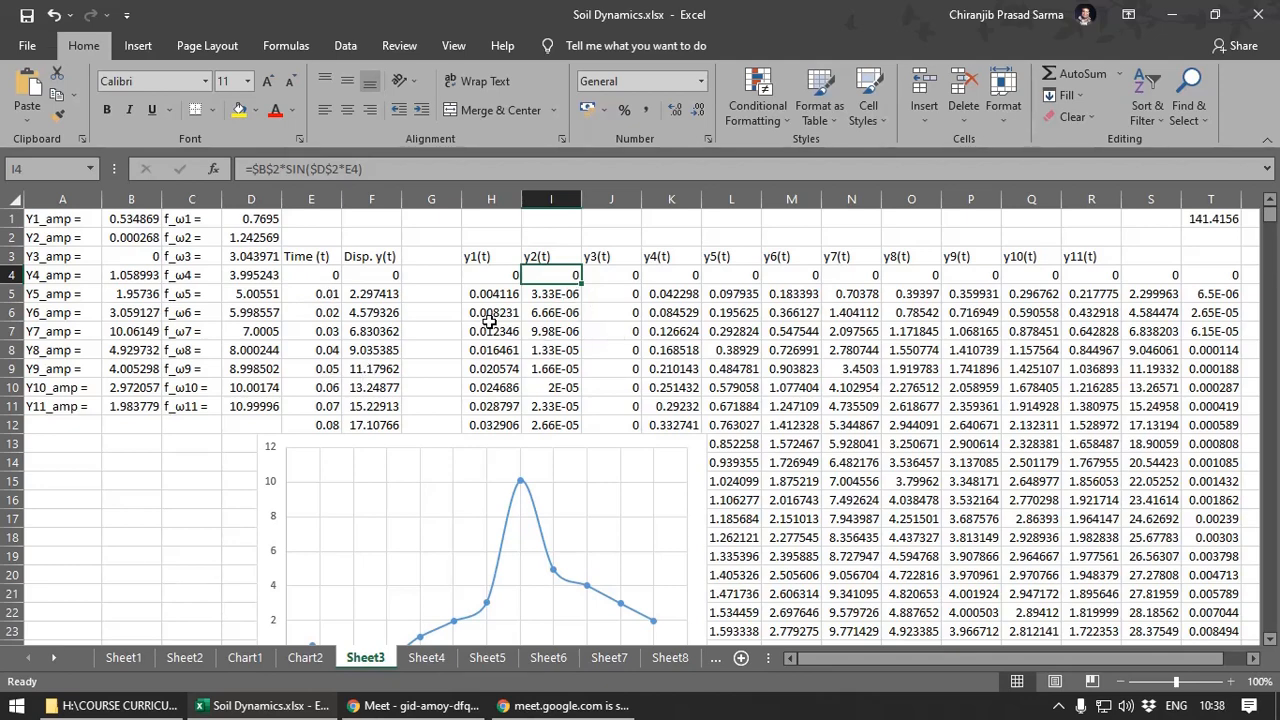
- Look through the component formulas across the y1(t) to y8(t) columns
left_click(494, 279)
key("Right")
key("Right")
key("Right")
key("Right")
key("Right")
left_click(930, 288)
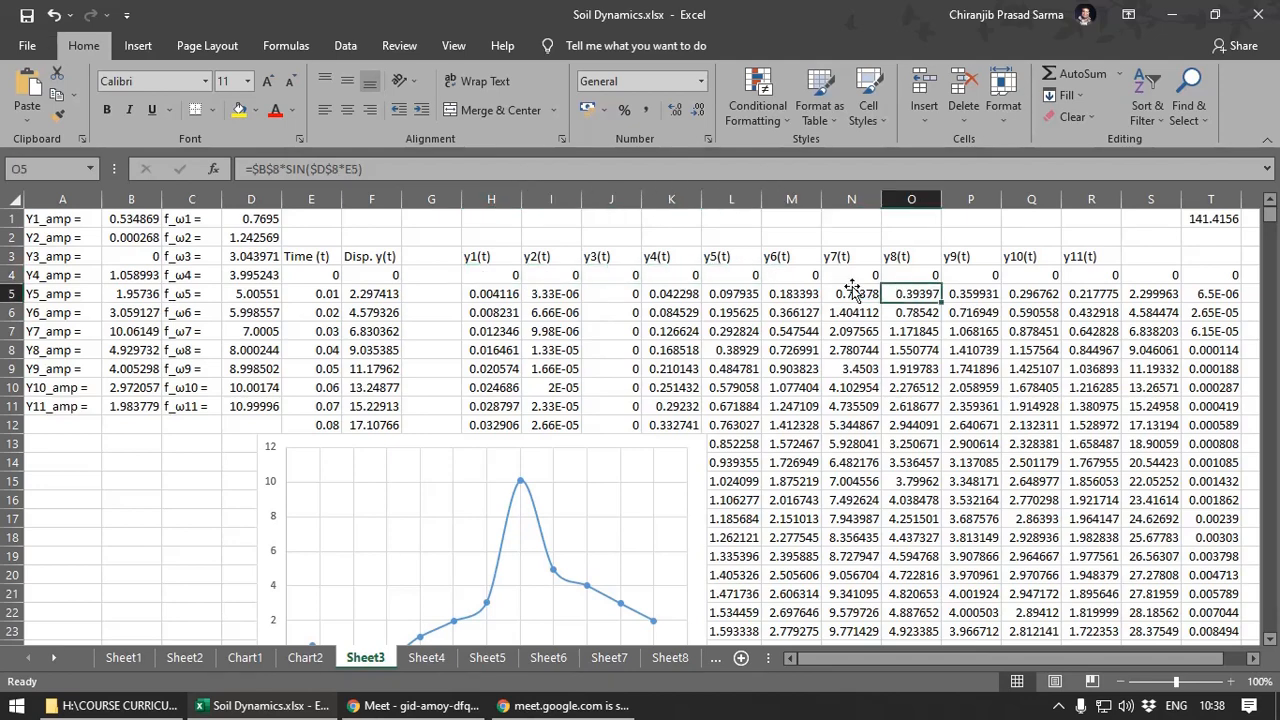
left_click(608, 268)
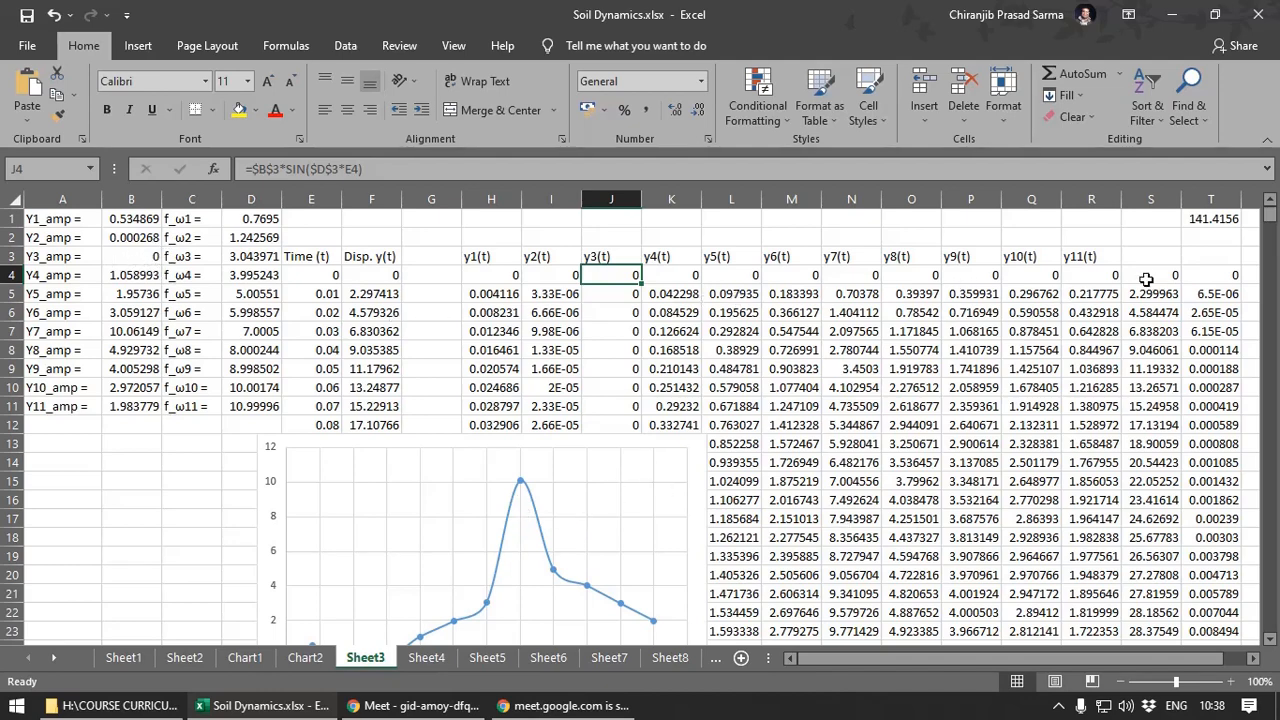
- Switch to the Google Meet window to check the call, and return to the Soil Dynamics.xlsx workbook in Excel
left_click(412, 705)
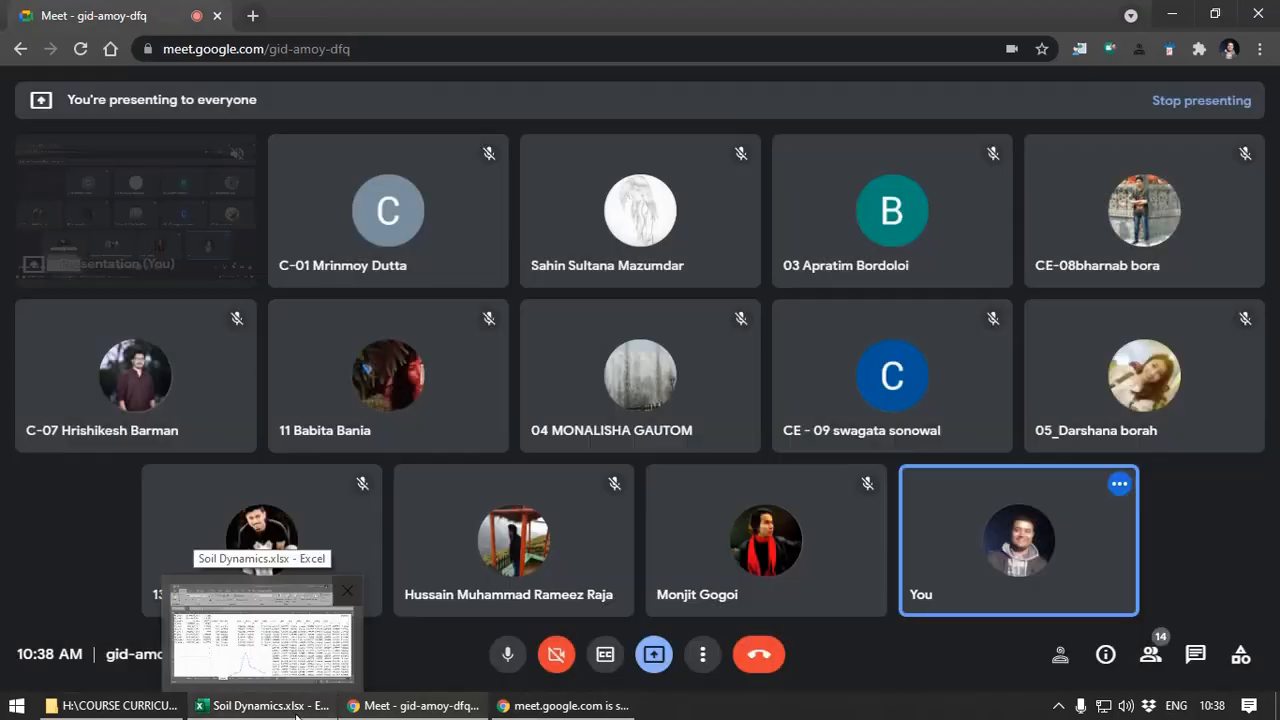
left_click(296, 714)
left_click(787, 330)
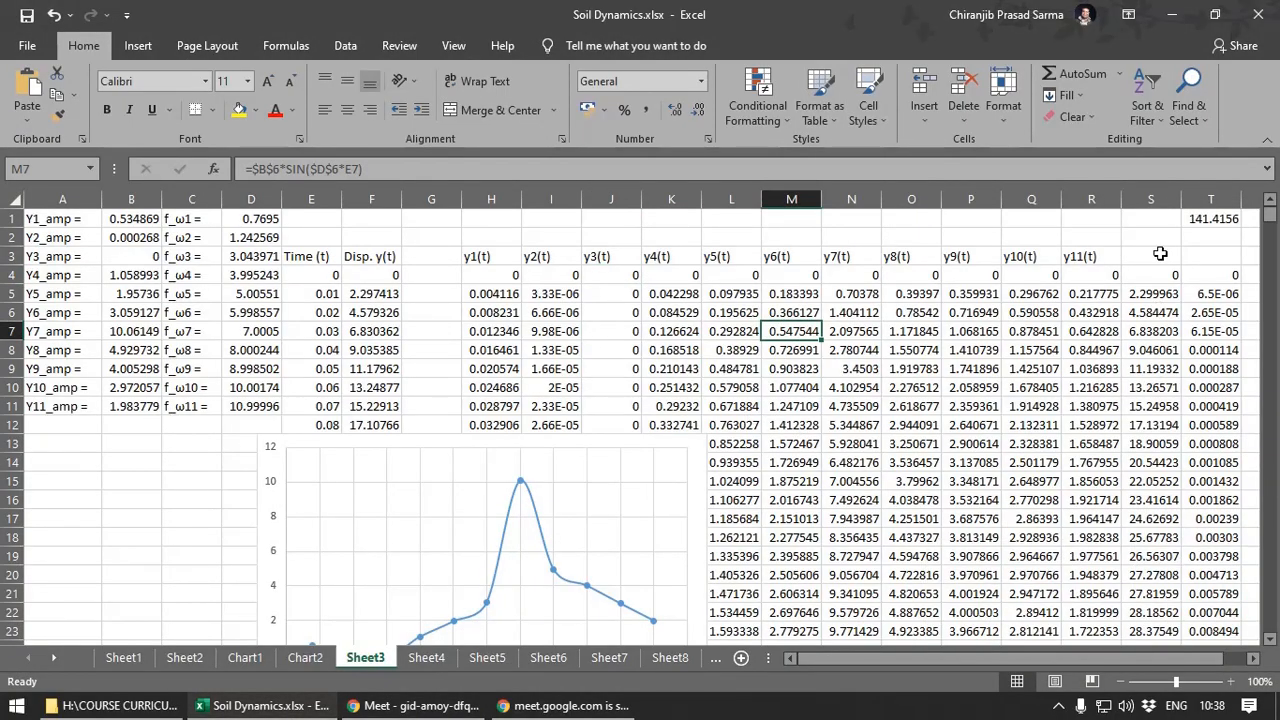
- Insert two blank columns before column S, directly after the y11(t) column
left_click(1130, 197)
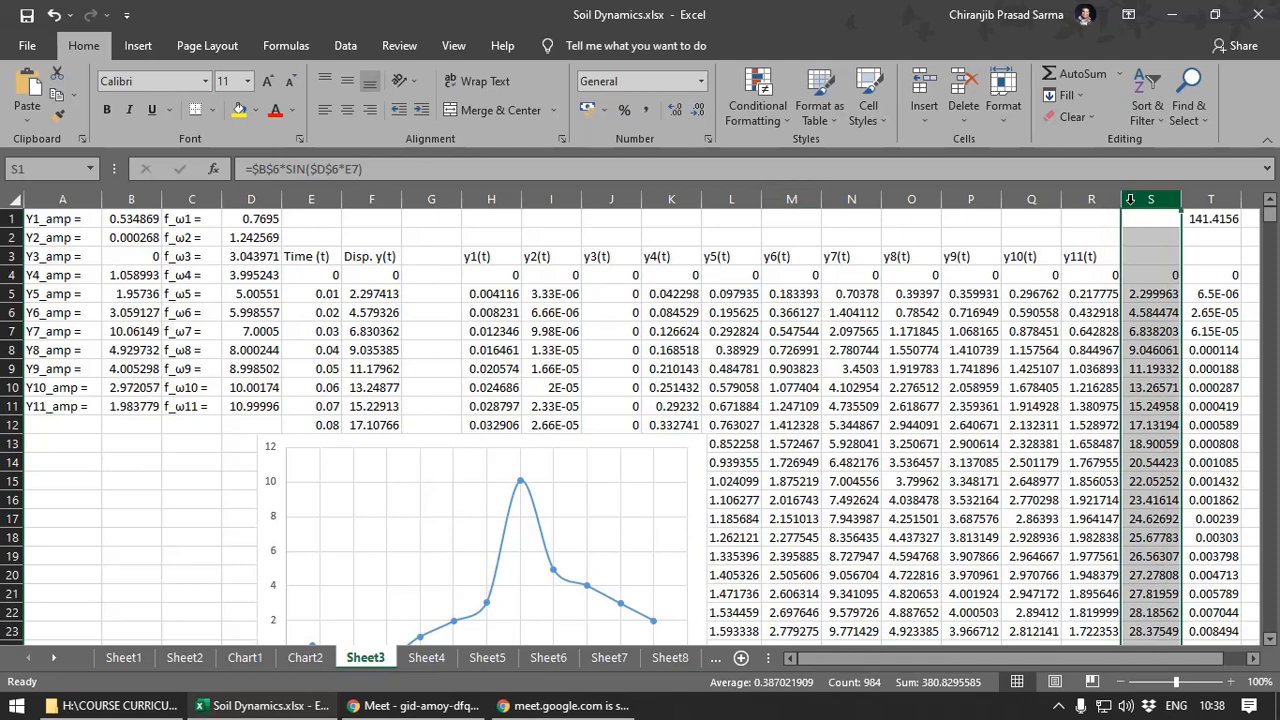
right_click(1128, 200)
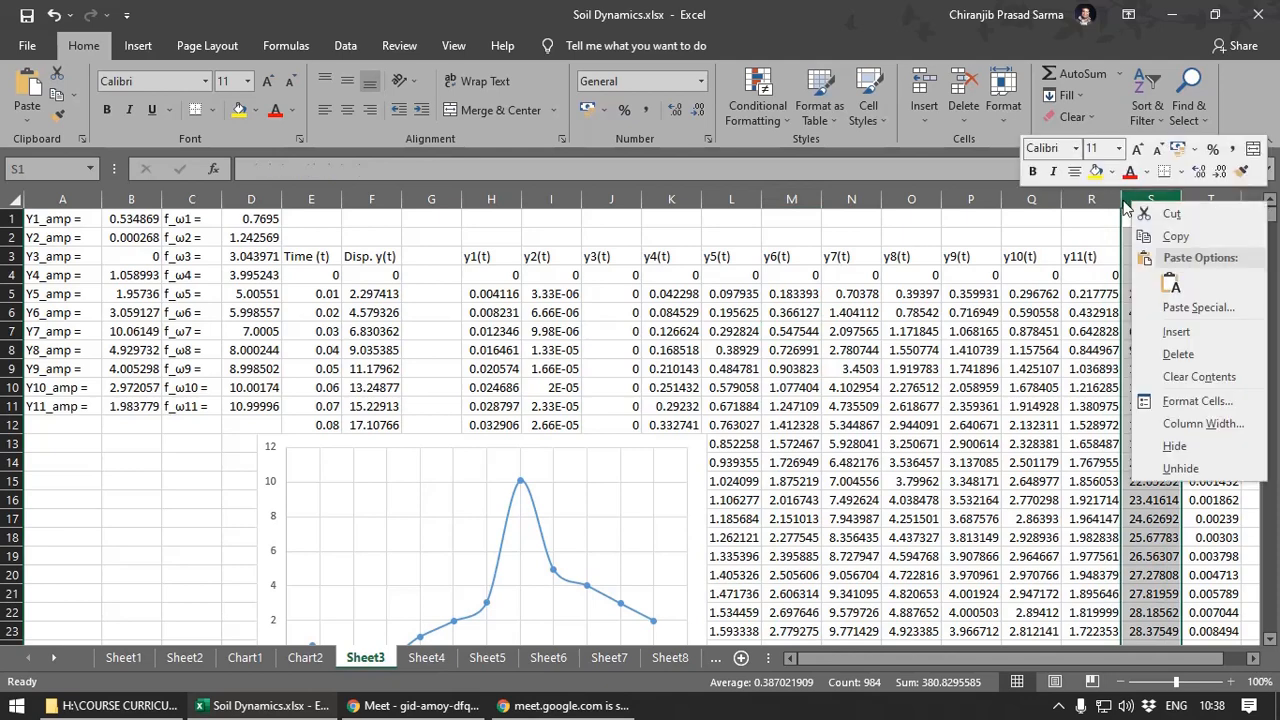
left_click(1172, 332)
right_click(1145, 199)
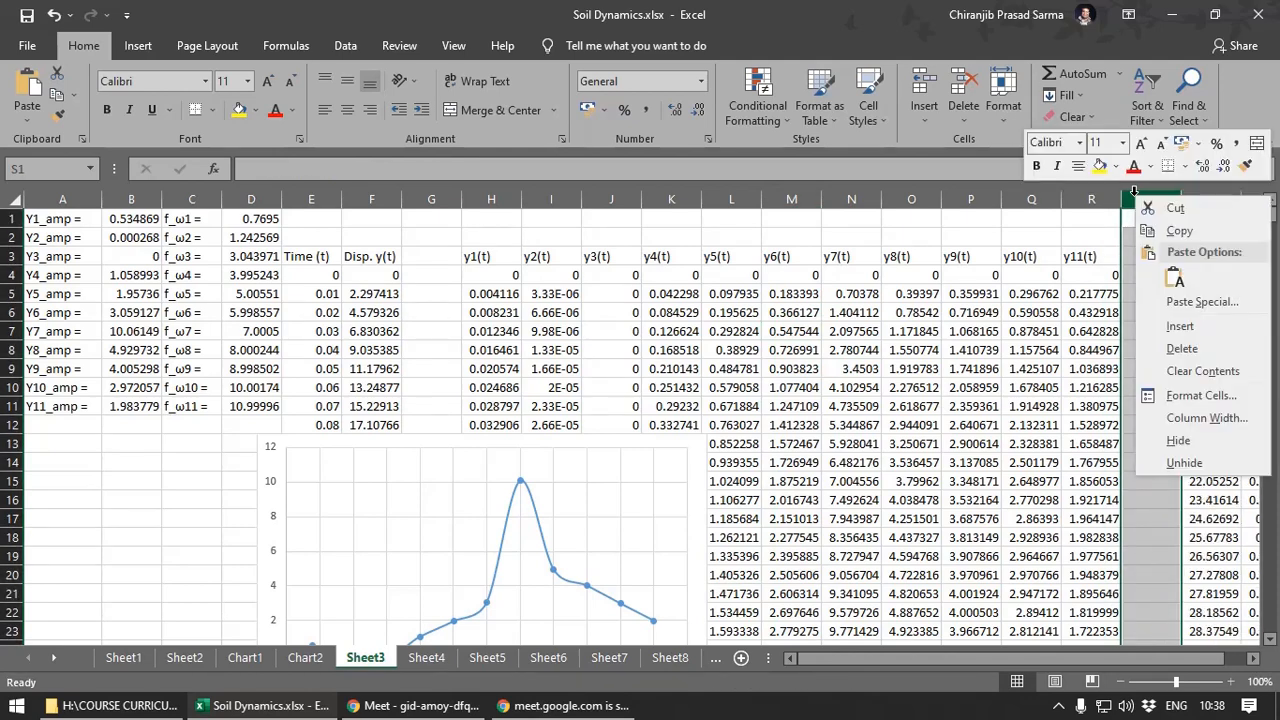
left_click(1173, 330)
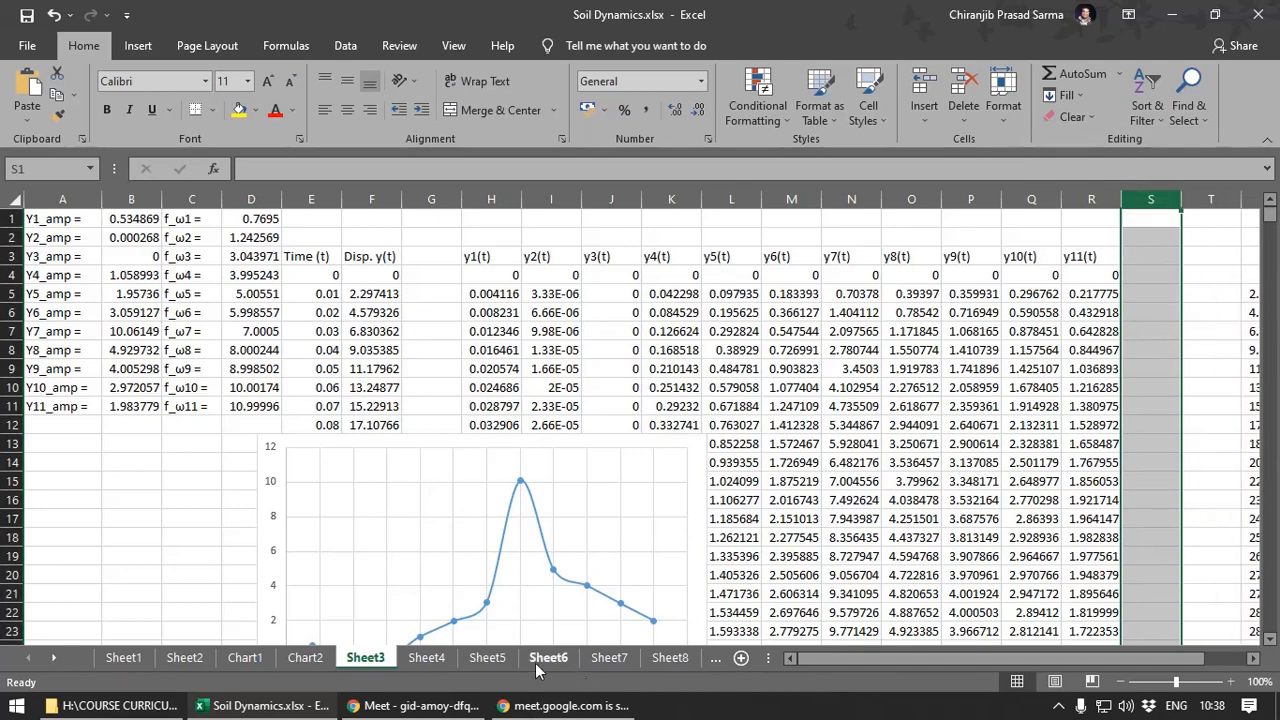
- View the plot on Chart2, and copy the y10(t) and y11(t) cells Q3:R4 on Sheet3 into S3:T4
left_click(305, 657)
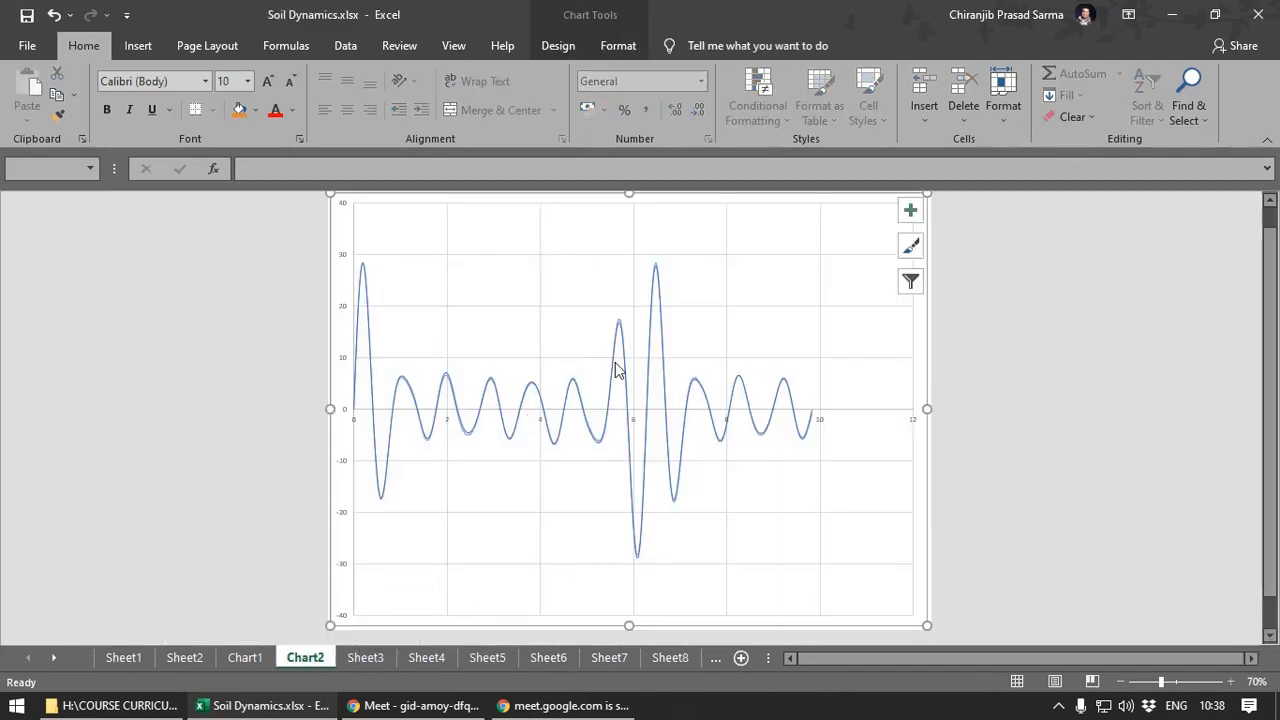
left_click(375, 660)
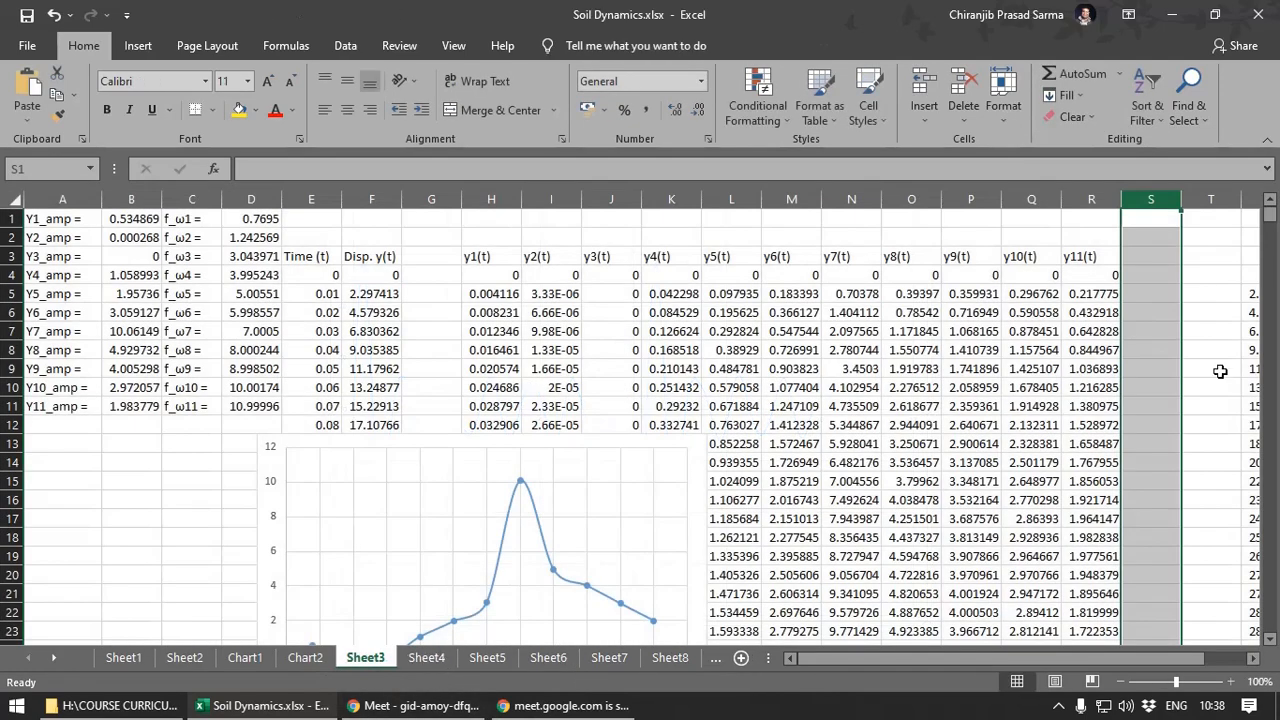
left_click(1094, 258)
left_click_drag(1025, 251, 1080, 276)
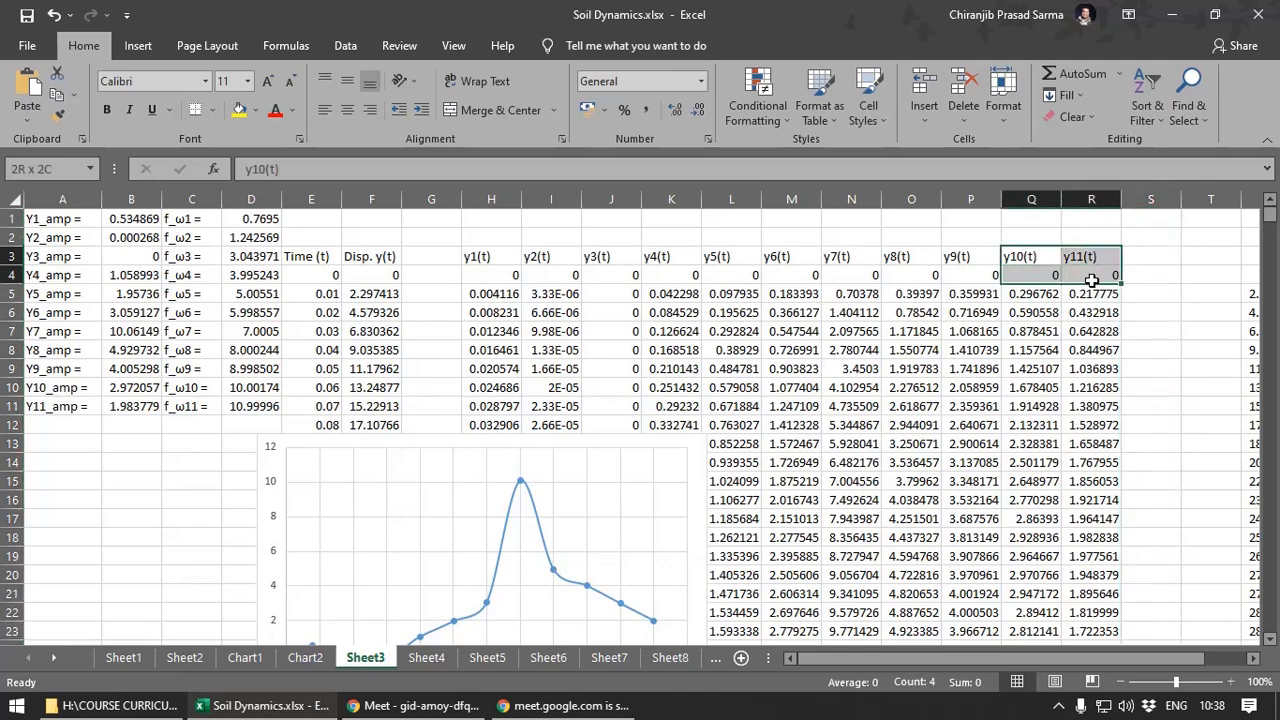
key("ctrl+c")
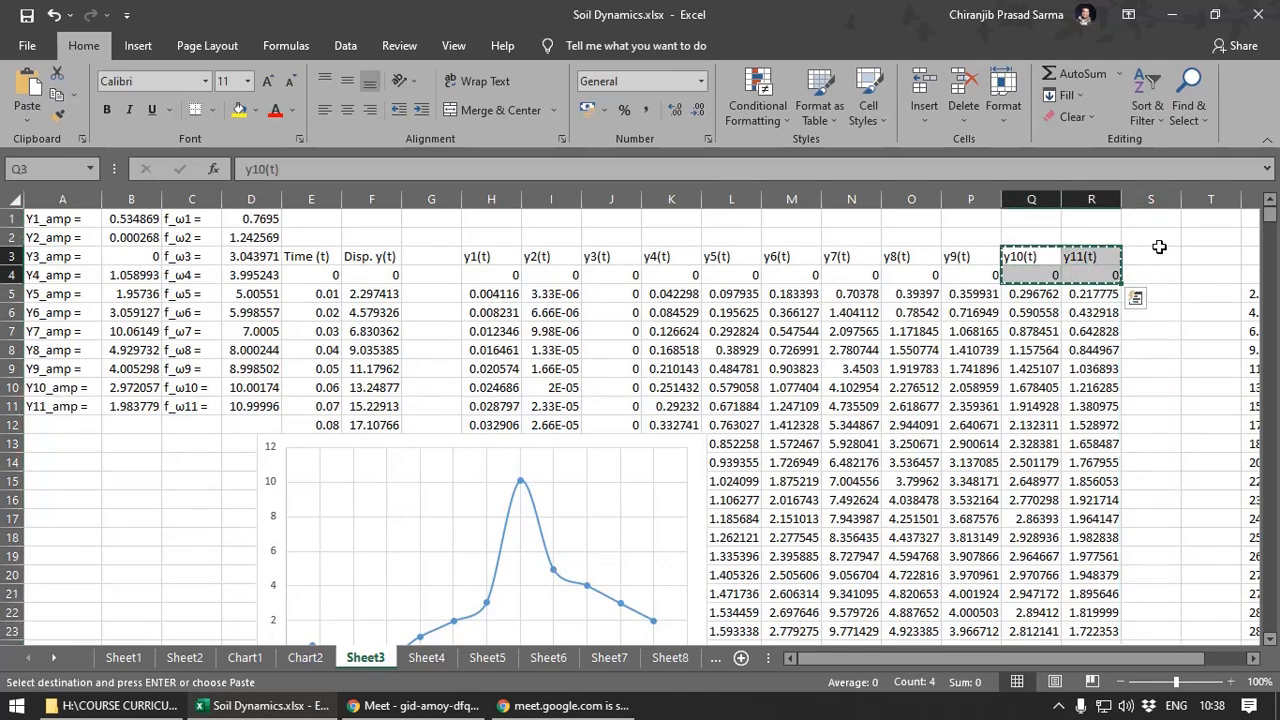
left_click(1150, 256)
key("ctrl+v")
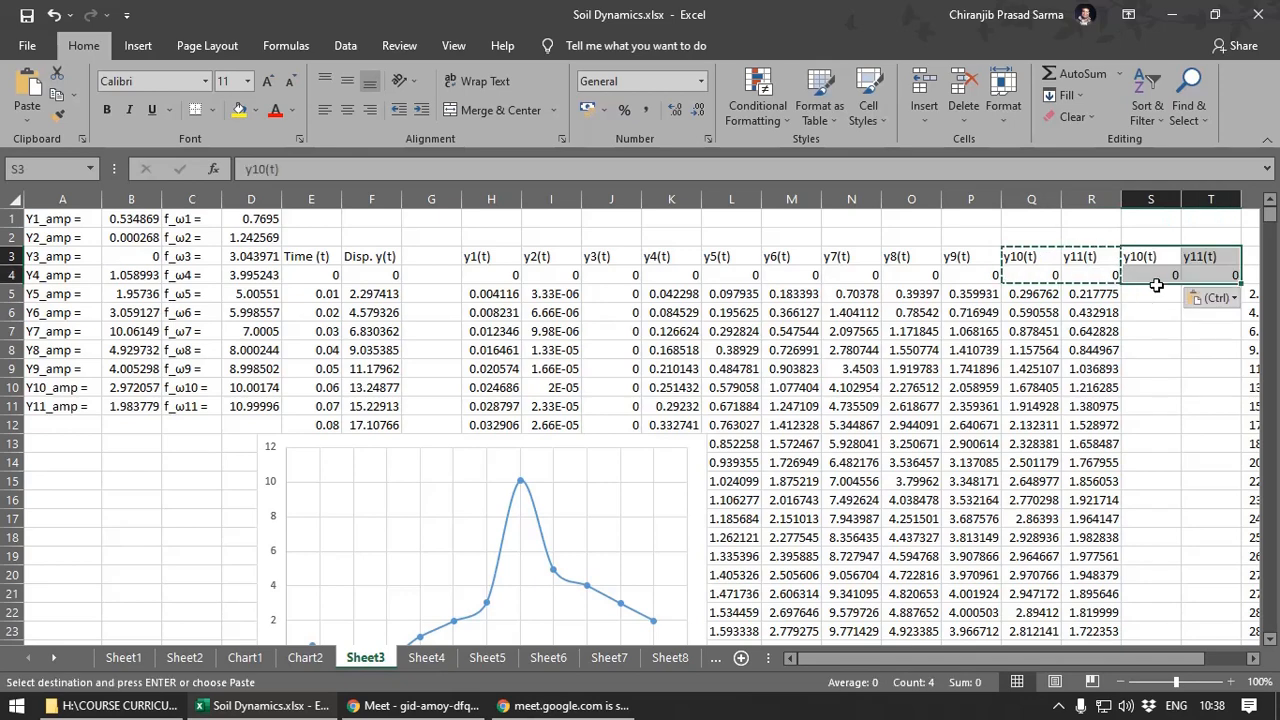
left_click(1152, 277)
- Fill the Y11_amp row A11:D11 down to row 13, and move the chart up and right, clear of columns A to F
left_click_drag(57, 410, 262, 410)
left_click_drag(346, 446, 511, 360)
left_click_drag(242, 405, 279, 446)
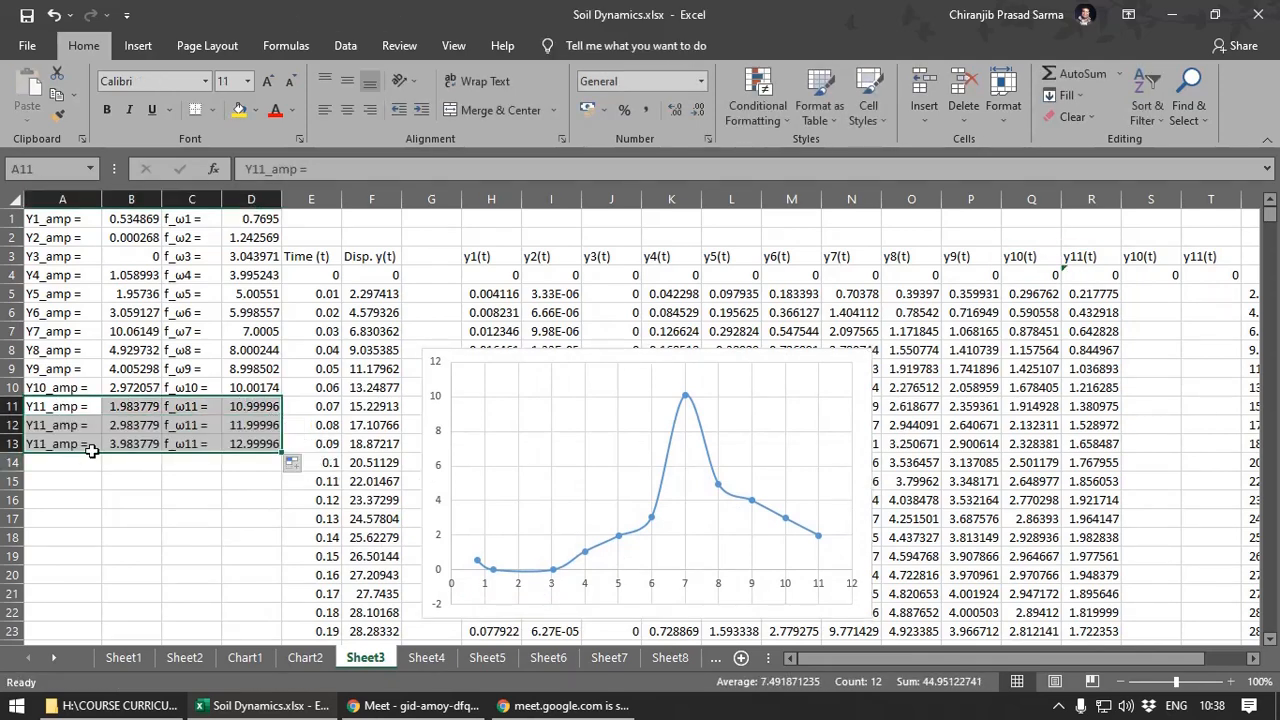
- Rename the amplitude labels in A12 and A13 as "Y12_amp =" and "Y13_amp ="
left_click(45, 425)
double_click(47, 425)
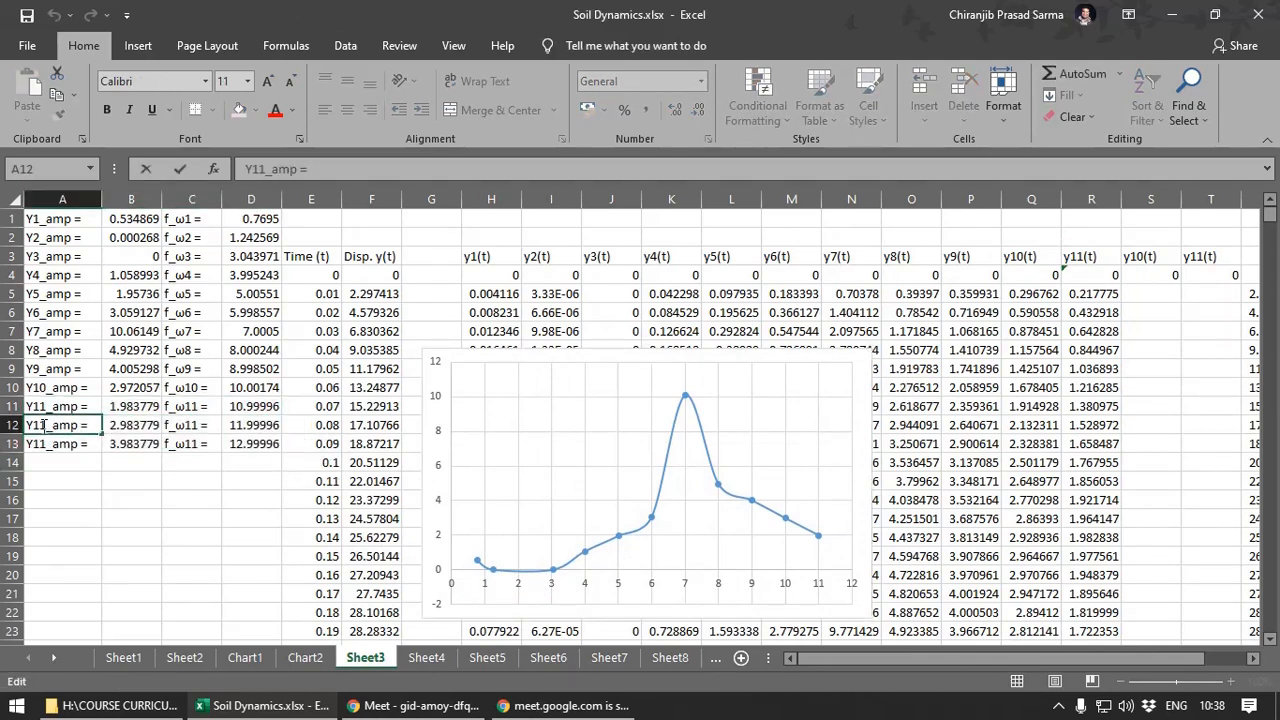
left_click_drag(38, 466, 39, 468)
type("2")
left_click(45, 446)
double_click(47, 443)
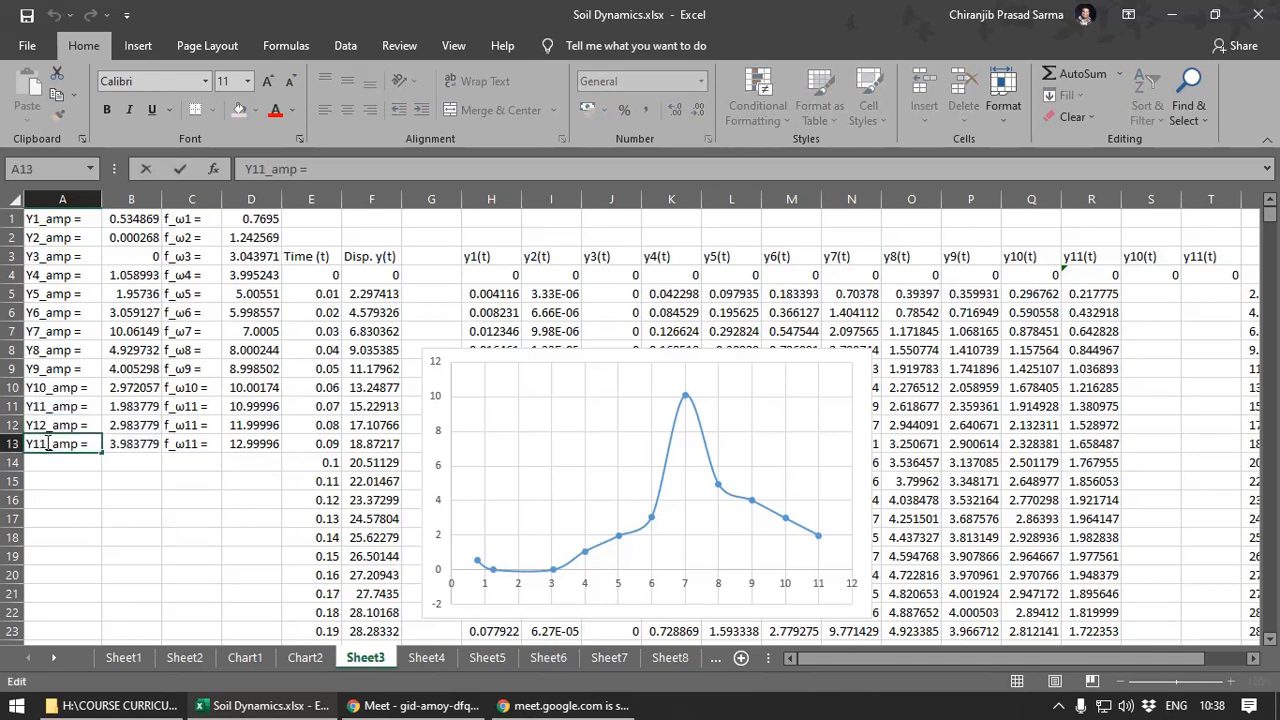
type("3")
left_click(79, 498)
- Fill the label in A13 down to A14 and change it to "Y14_amp ="
left_click(46, 442)
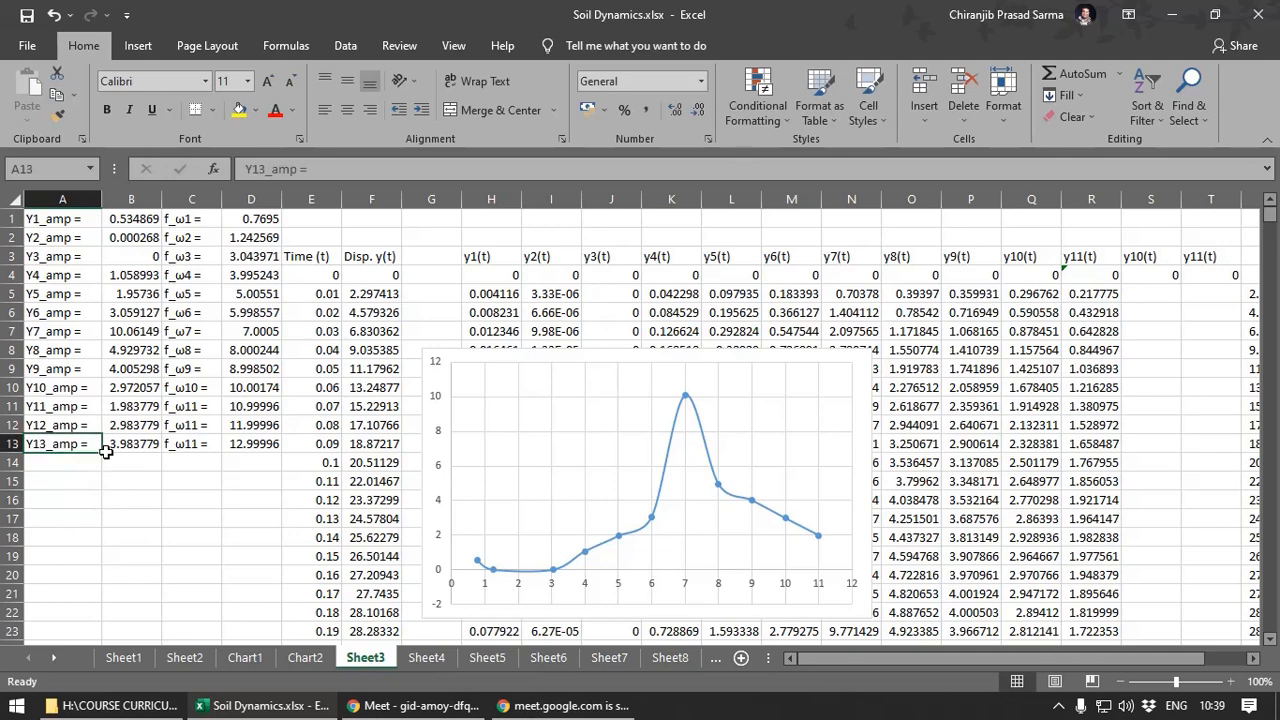
left_click_drag(97, 453, 97, 472)
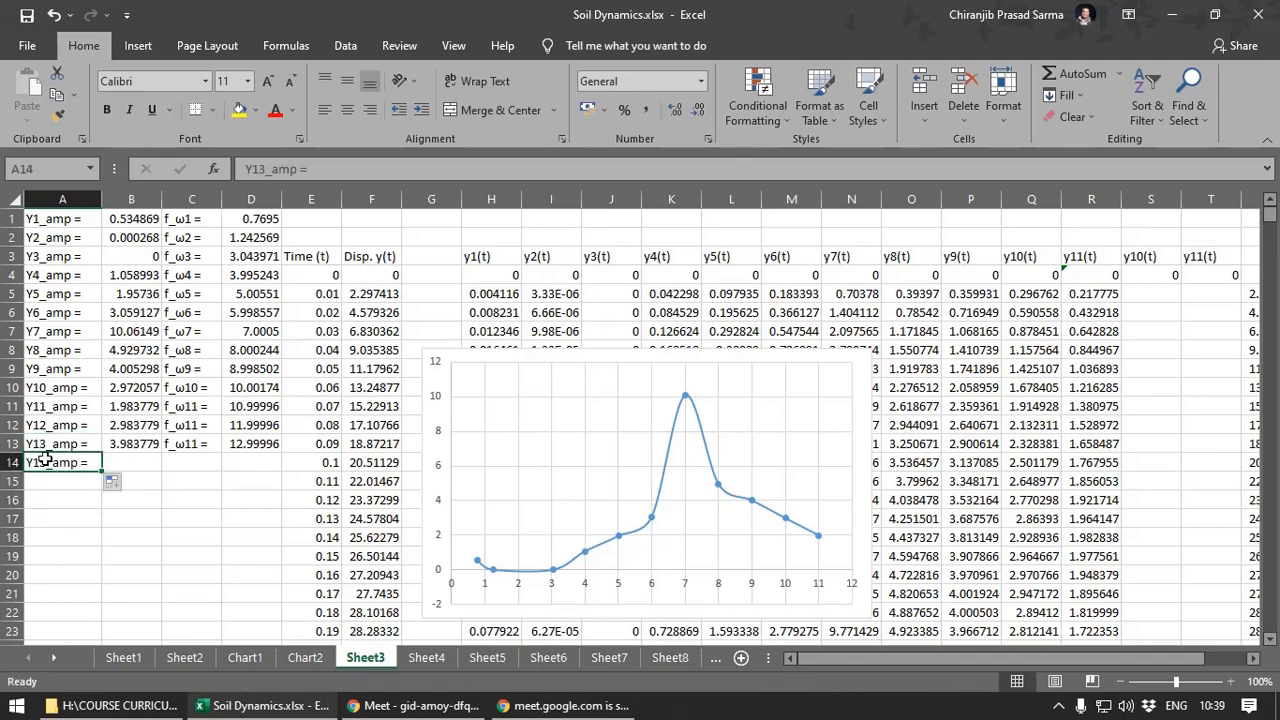
double_click(45, 463)
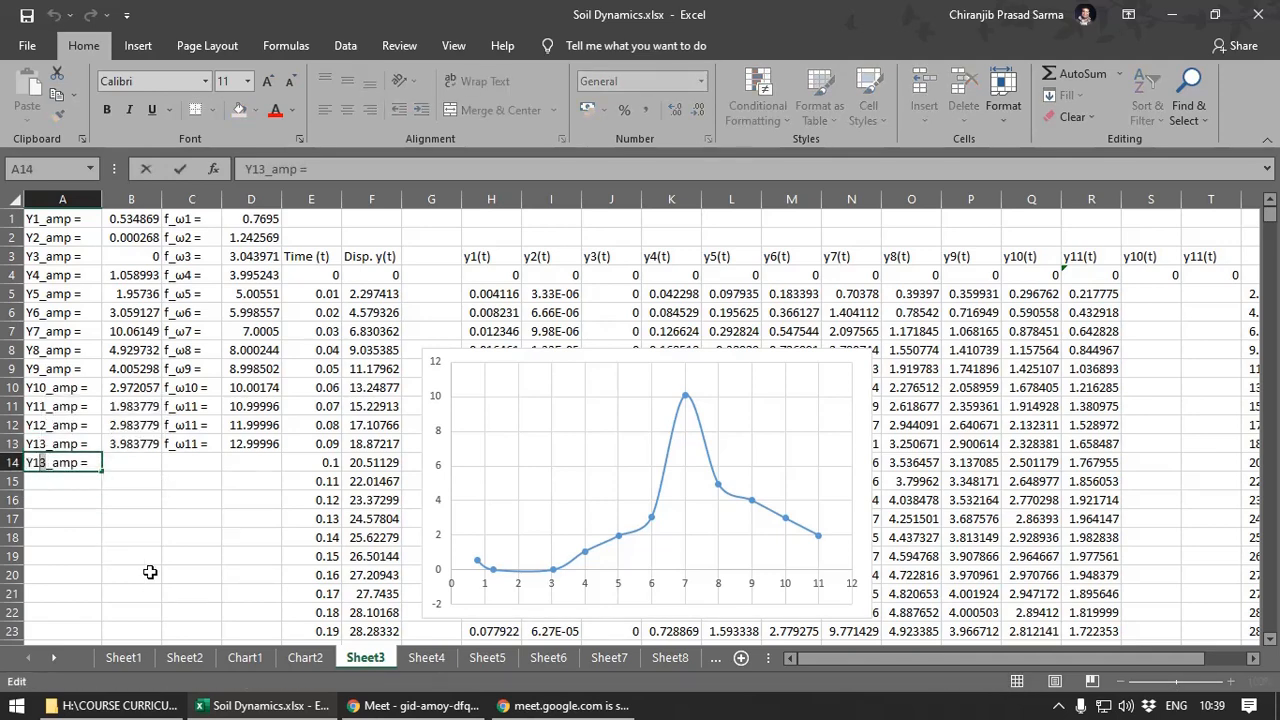
type("4")
left_click(132, 517)
left_click(130, 464)
left_click(197, 467)
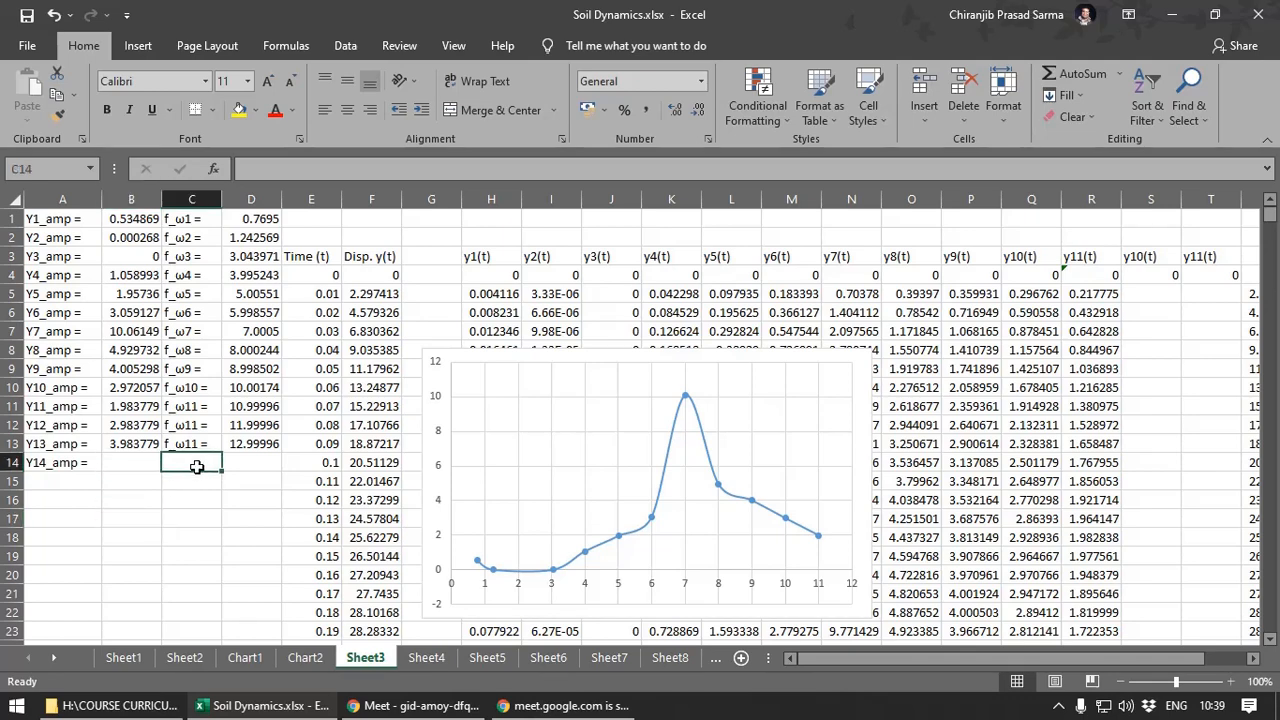
- Rename the frequency labels in C12 and C13 as "f_ω12 =" and "f_ω13 ="
double_click(193, 427)
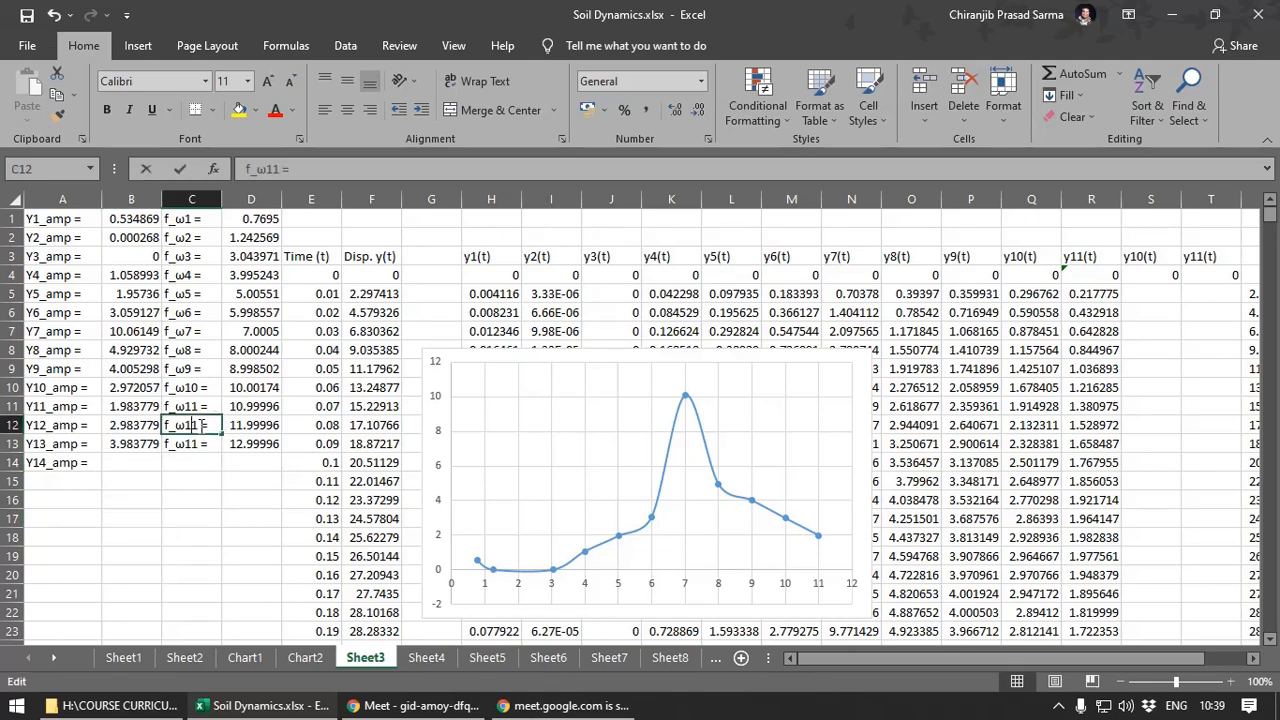
left_click_drag(198, 426, 191, 426)
type("2")
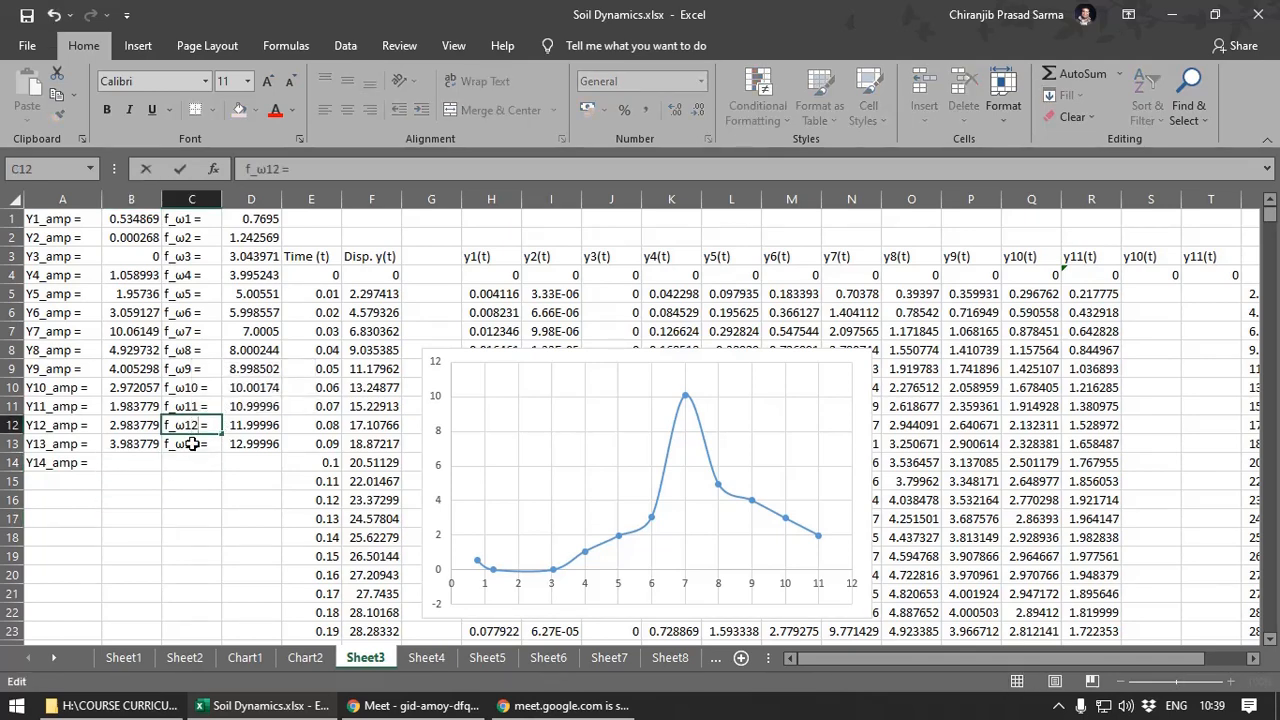
left_click(193, 443)
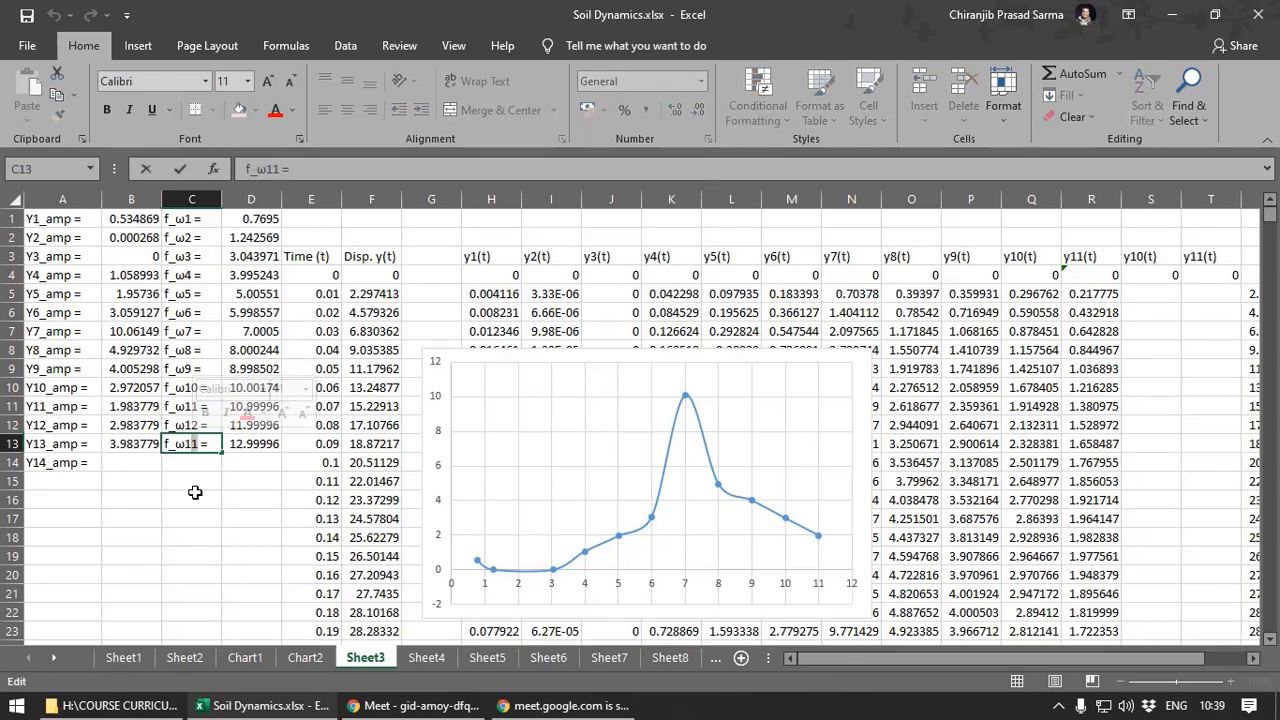
type("3")
key("Return")
- Fill the label in C13 down to C14 and change it to "f_ω14 ="
left_click(220, 450)
left_click_drag(222, 452, 193, 462)
double_click(197, 462)
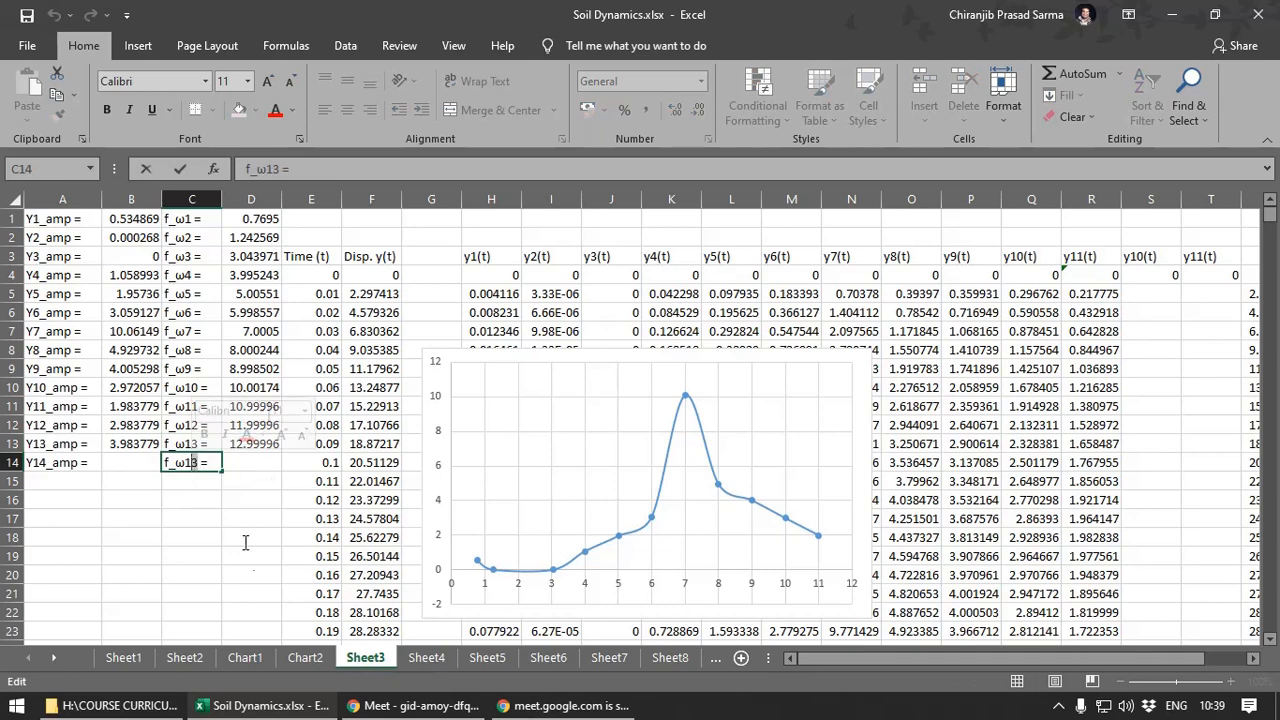
type("4")
left_click(254, 503)
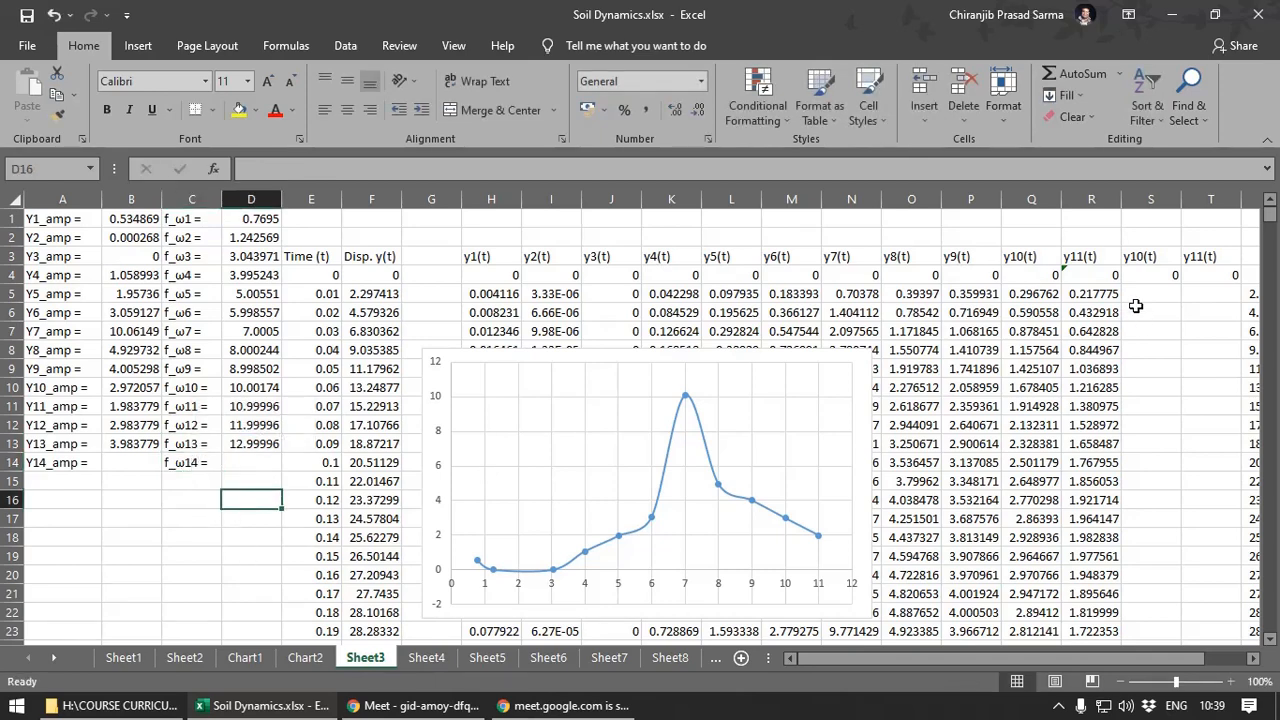
- Inspect which cells the copied formula in S4 refers to
left_click(1136, 275)
left_click(444, 173)
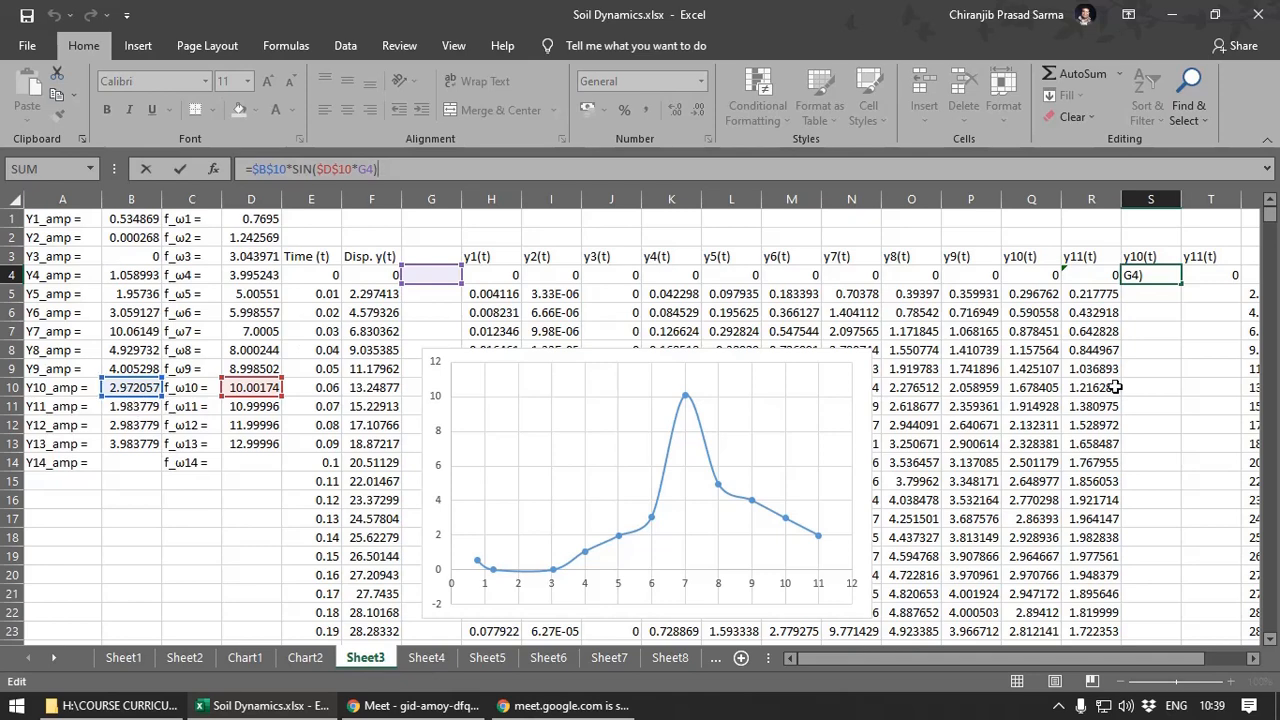
key("Escape")
- Rename the copied column headers in S3 and T3 as "y12(t)" and "y13(t)"
left_click(1143, 256)
double_click(1143, 256)
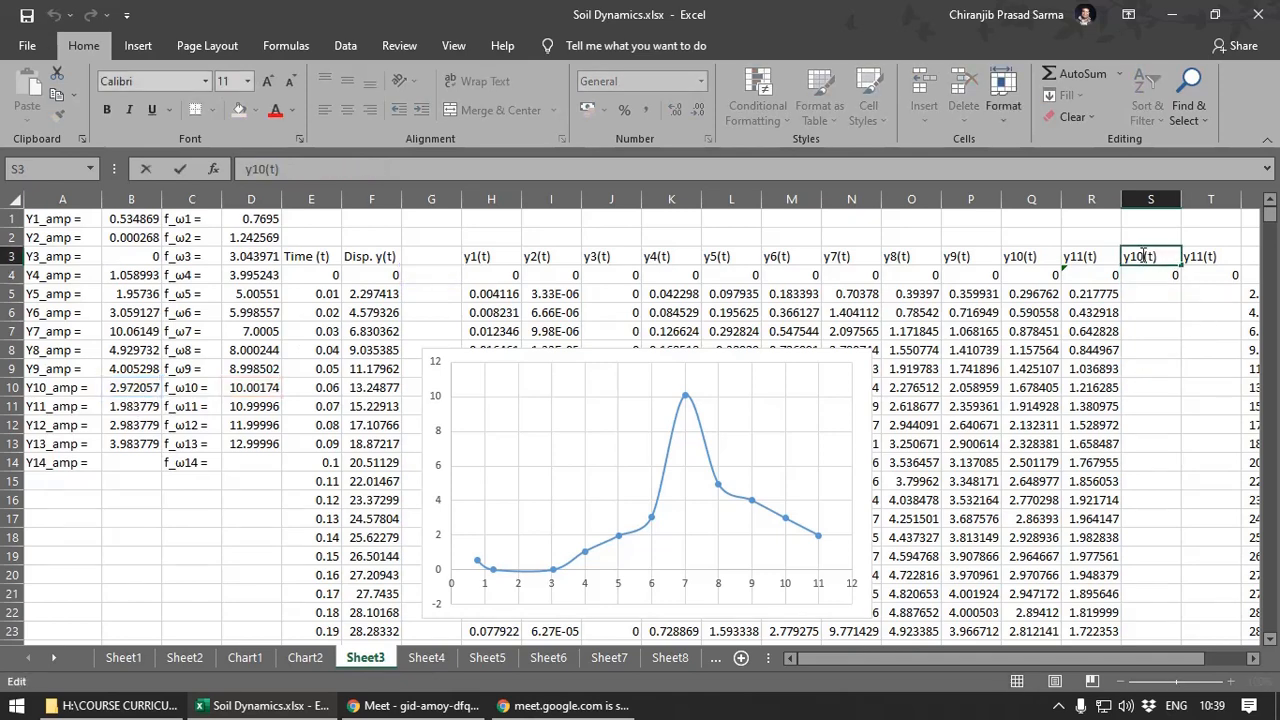
key("Delete")
type("2")
left_click(1205, 257)
double_click(1207, 257)
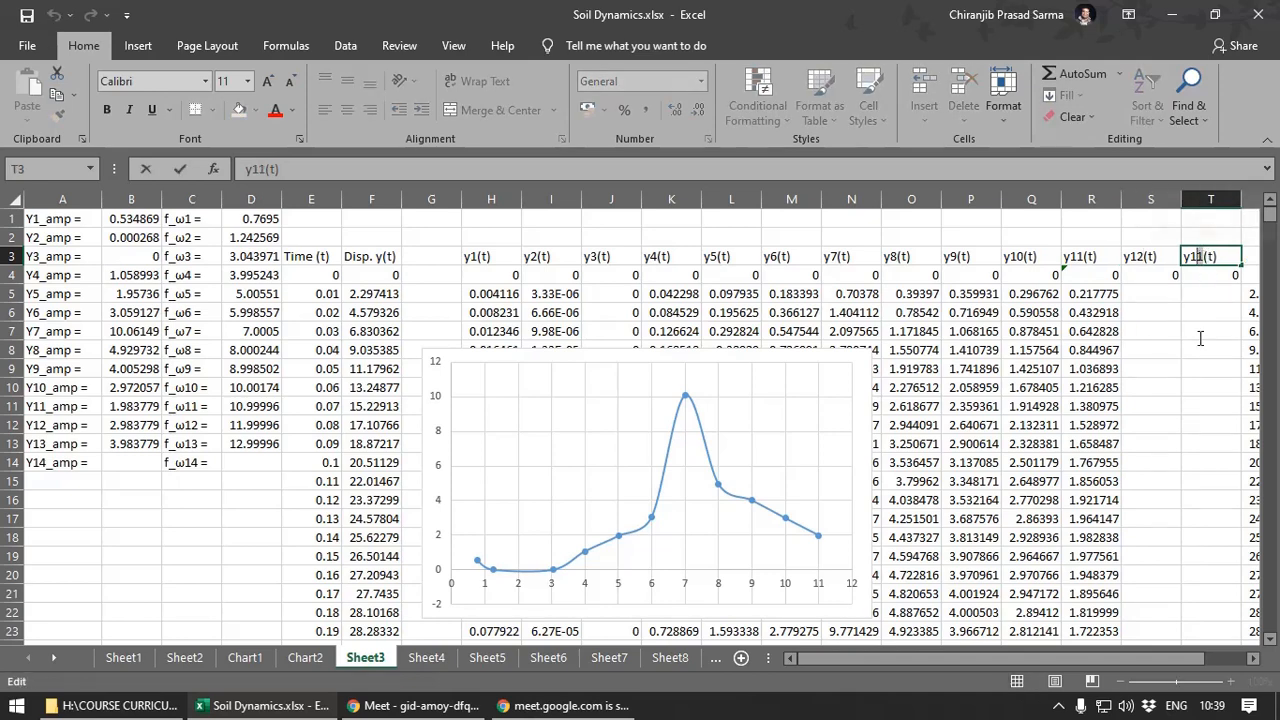
key("Return")
- Insert an empty column directly after the y13(t) column, before column U
right_click(1210, 199)
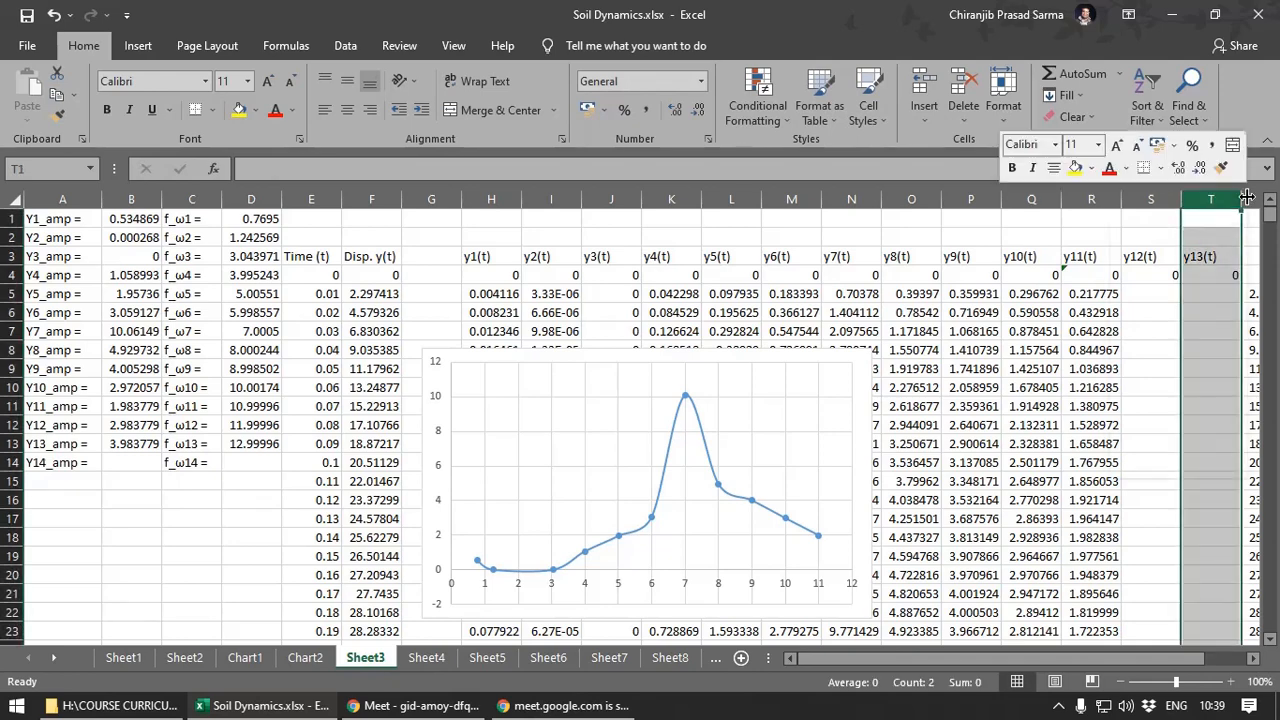
key("Escape")
scroll(1173, 654, "right", 2)
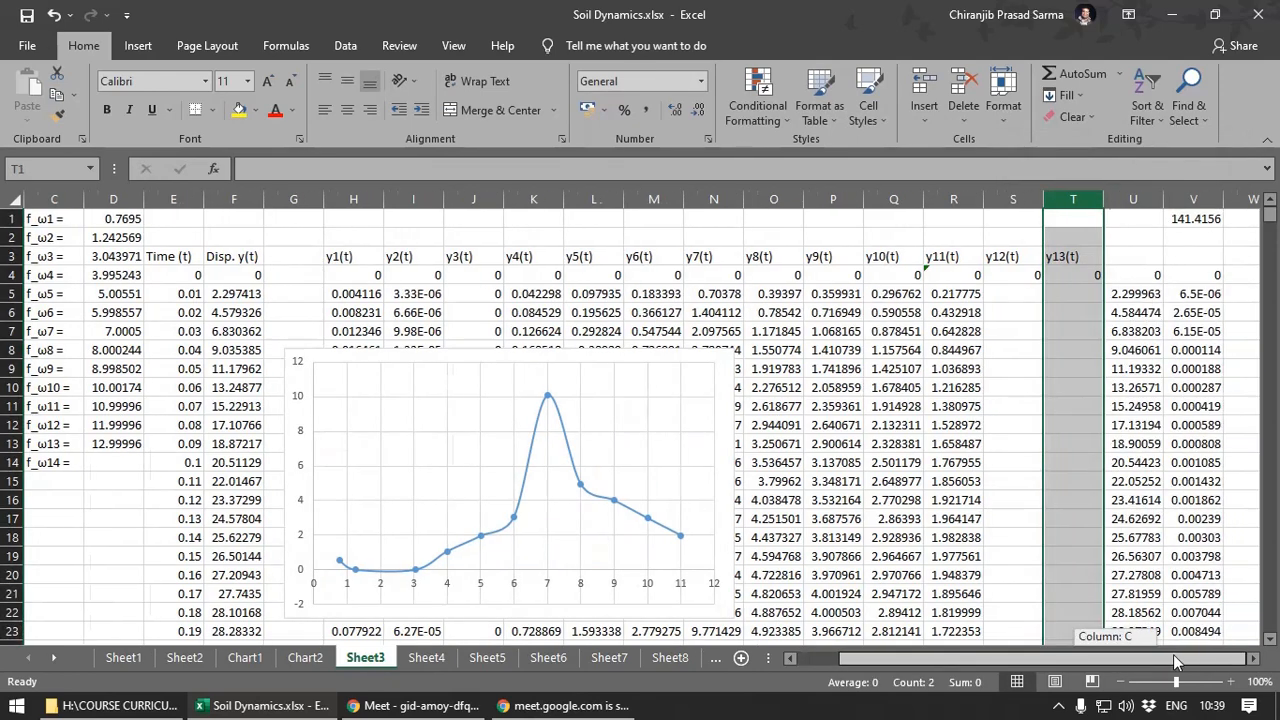
left_click(1123, 197)
right_click(1123, 197)
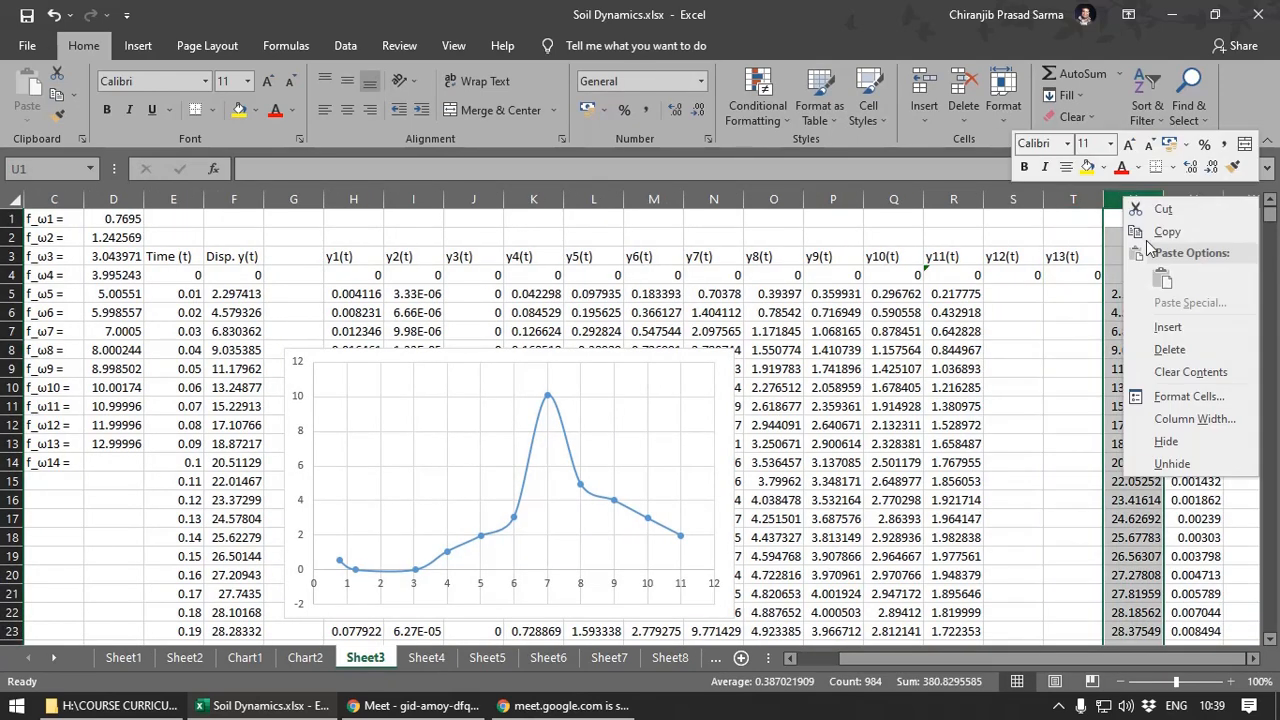
left_click(1150, 327)
left_click(1063, 330)
- Copy the y13(t) header and its first formula from T3:T4 to U3 and rename the new header "y14(t)"
left_click_drag(1062, 257, 1095, 273)
key("ctrl+c")
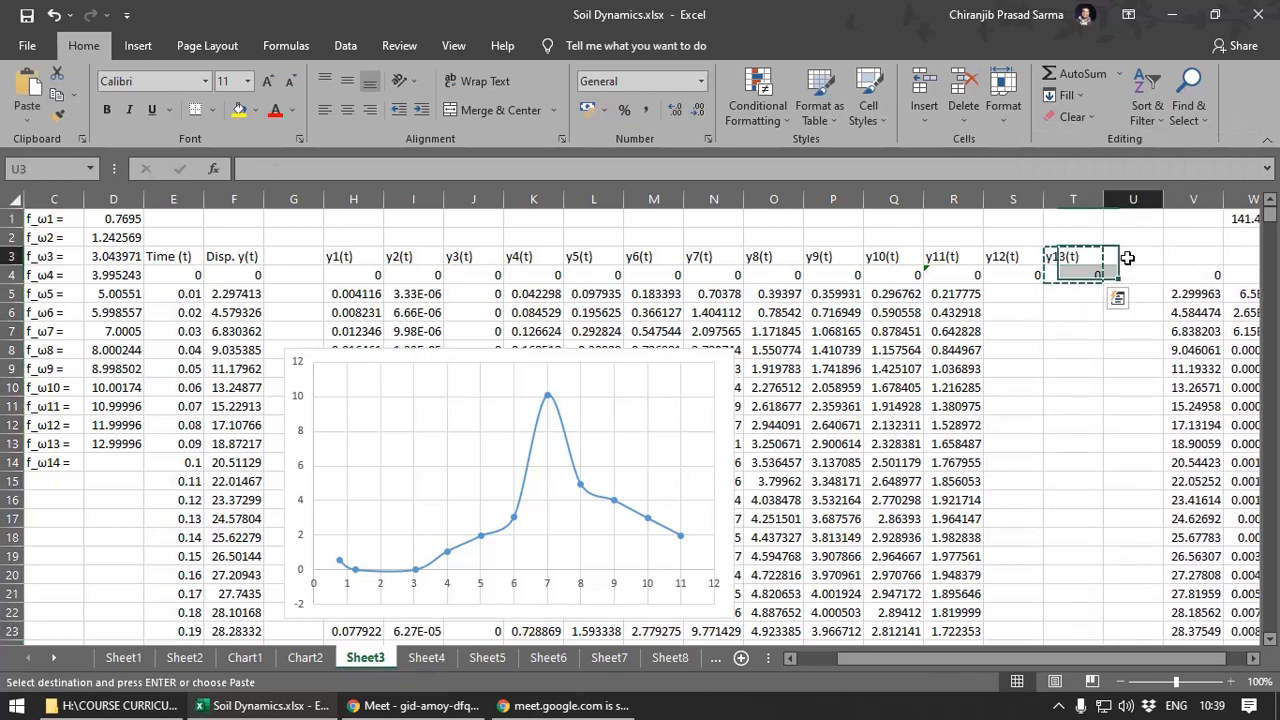
left_click(1125, 257)
key("ctrl+v")
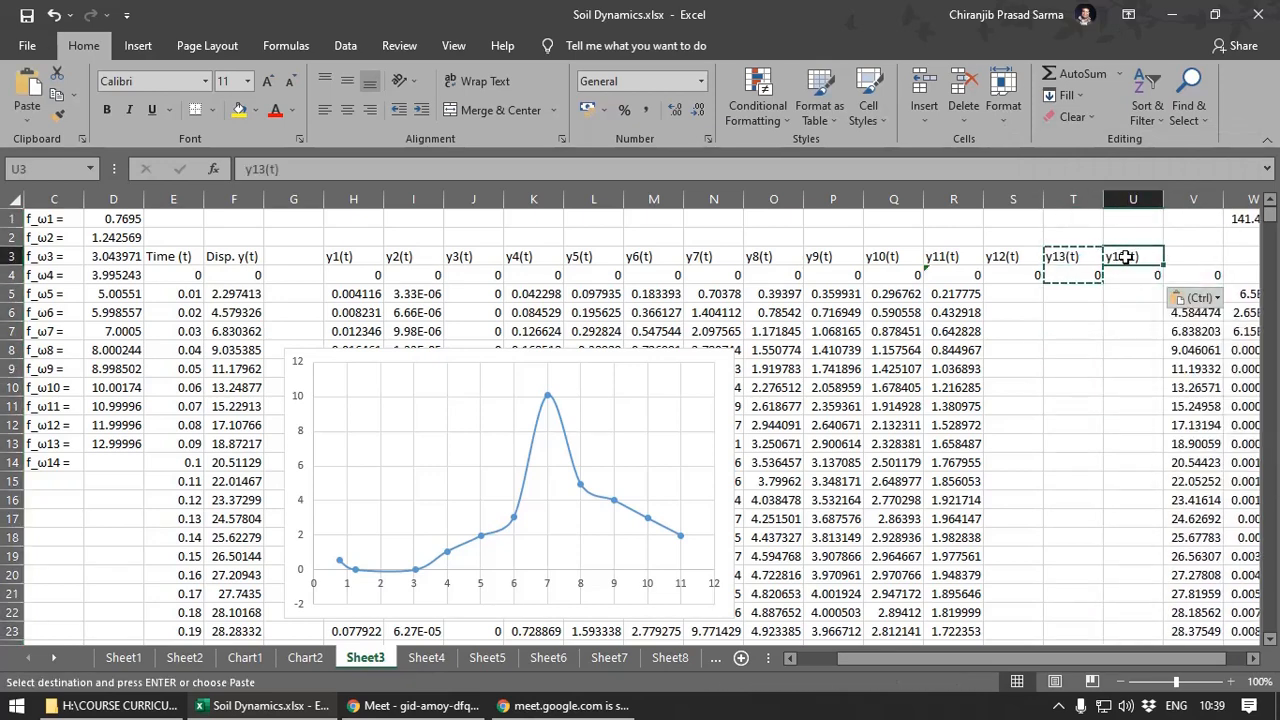
double_click(1124, 258)
left_click_drag(1126, 257, 1119, 259)
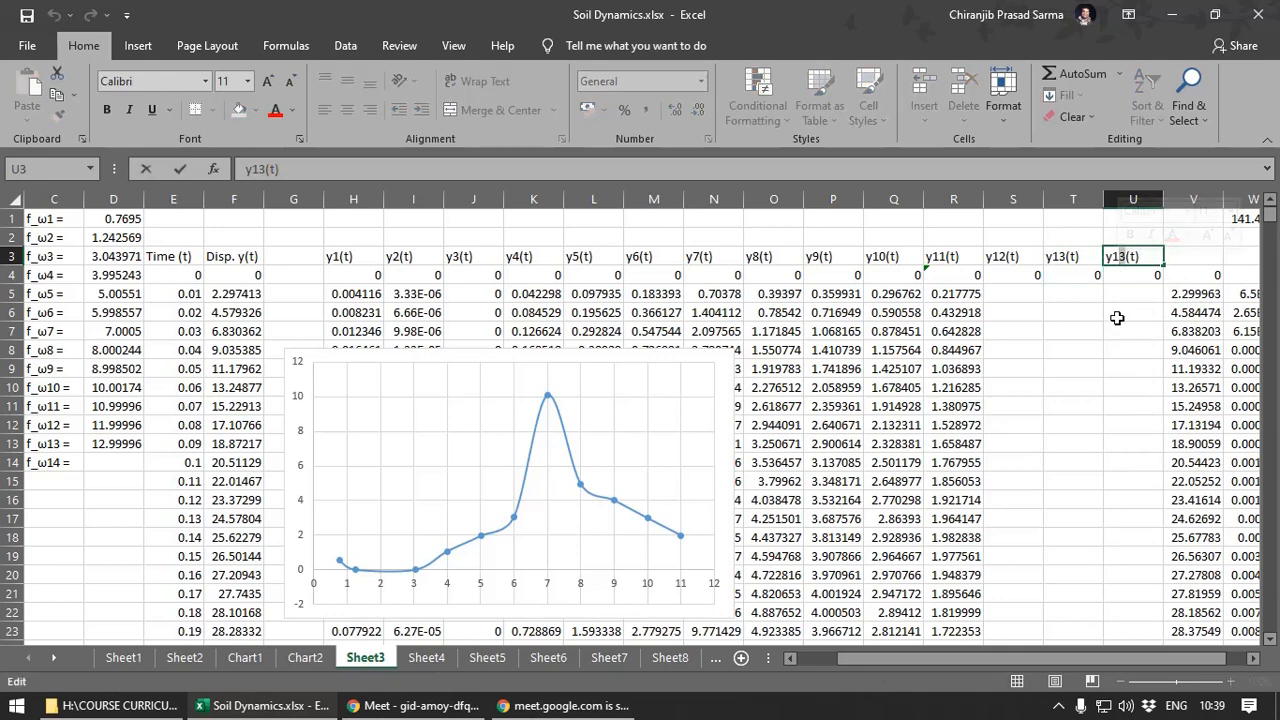
type("4")
key("Return")
- Change the y12(t) formula in S4 to =$B$12*SIN($D$12*E4)
left_click(1000, 272)
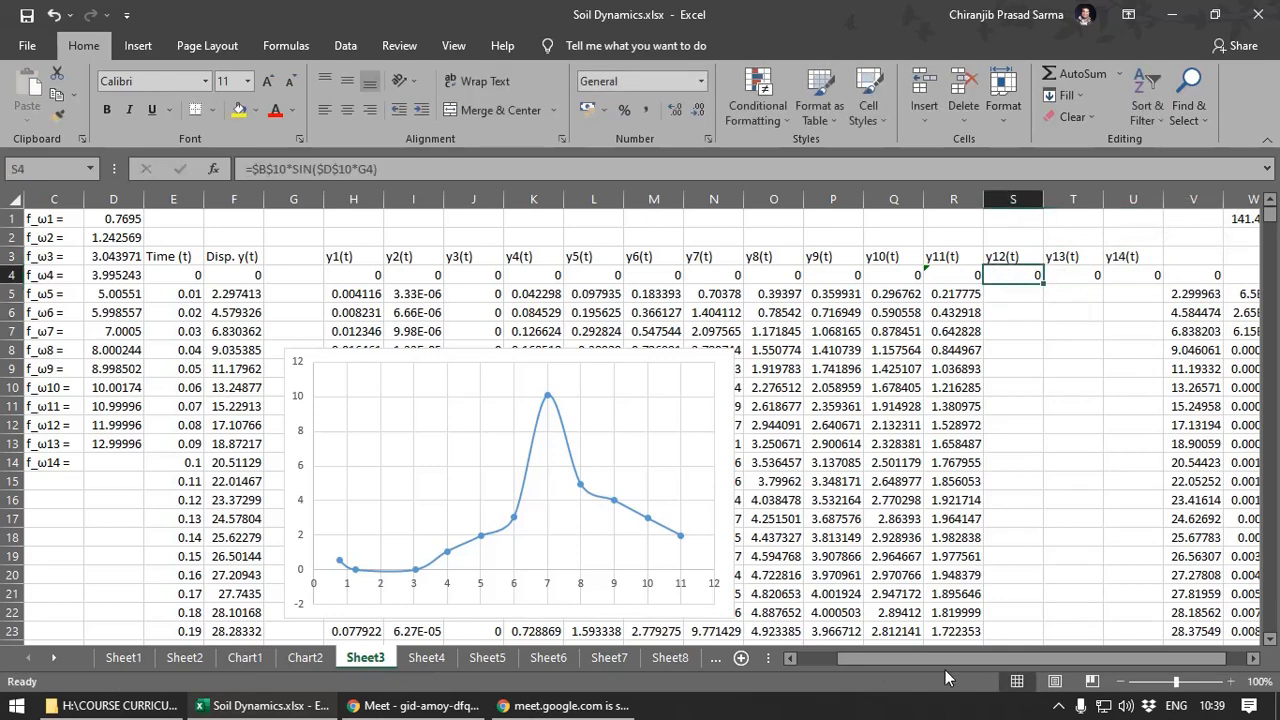
left_click_drag(923, 657, 900, 658)
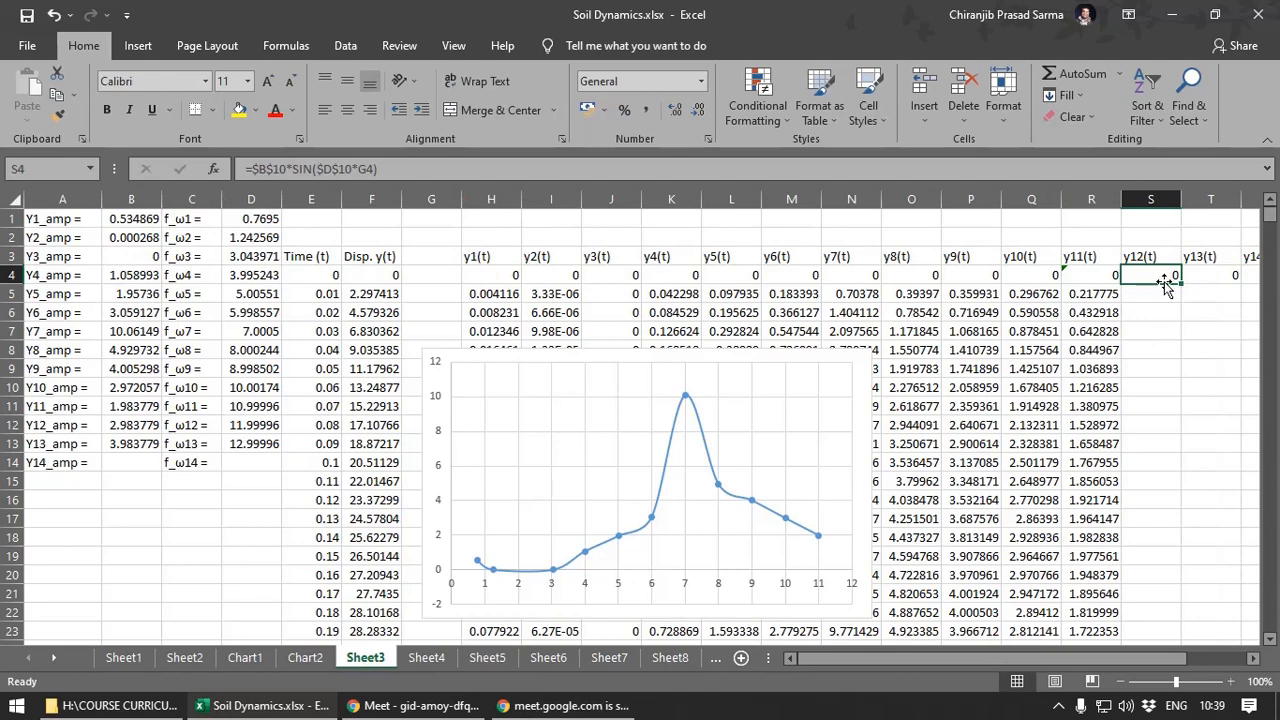
key("F2")
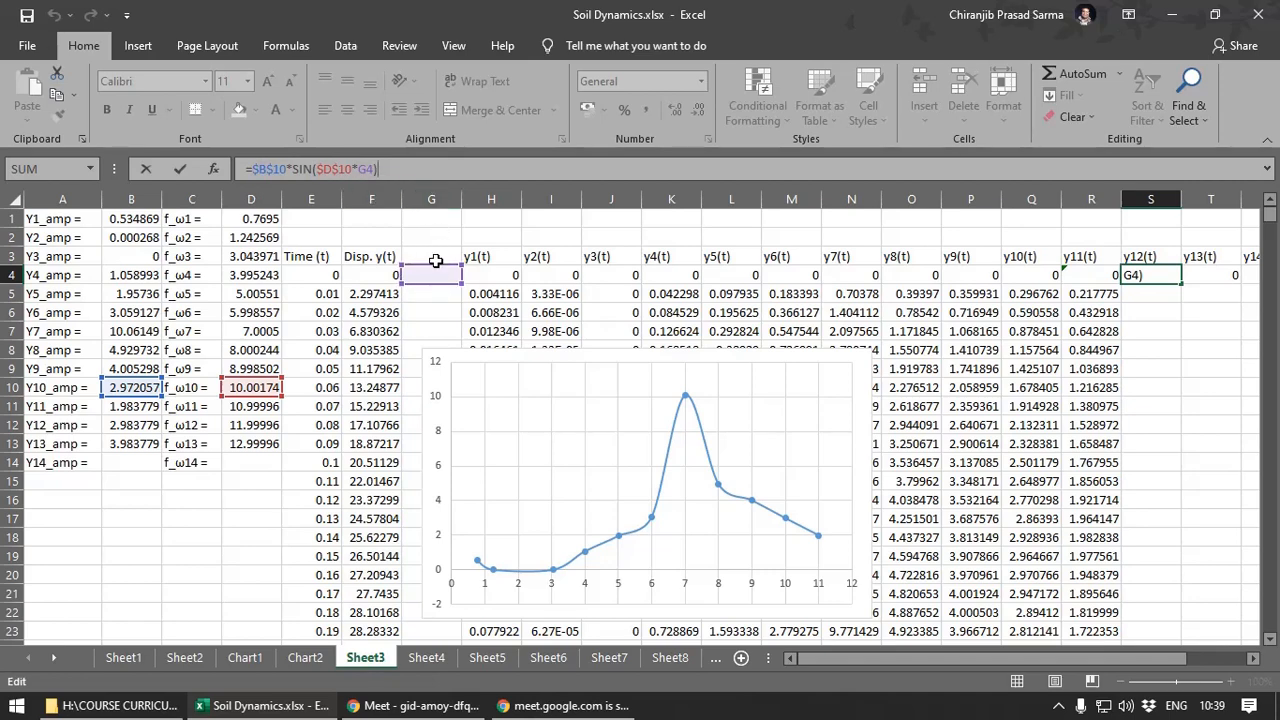
left_click_drag(435, 268, 328, 285)
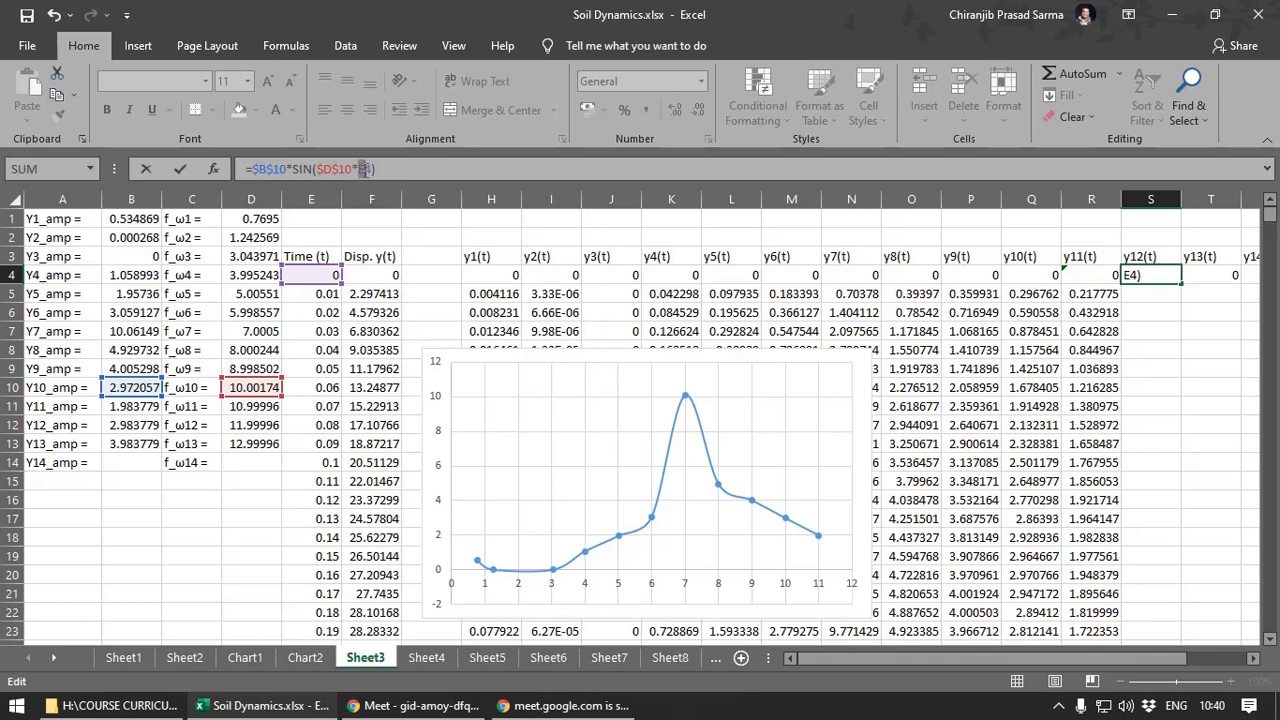
left_click(390, 168)
left_click_drag(132, 394, 134, 408)
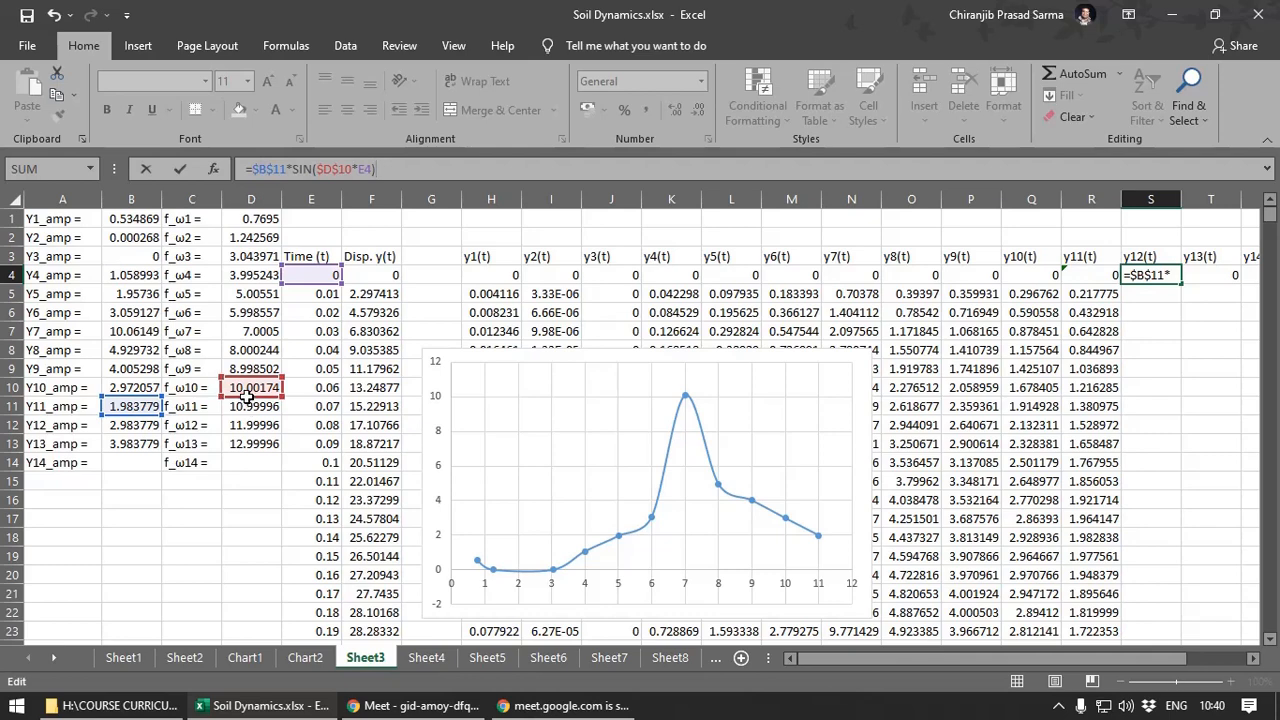
left_click_drag(247, 396, 251, 430)
left_click_drag(128, 418, 130, 435)
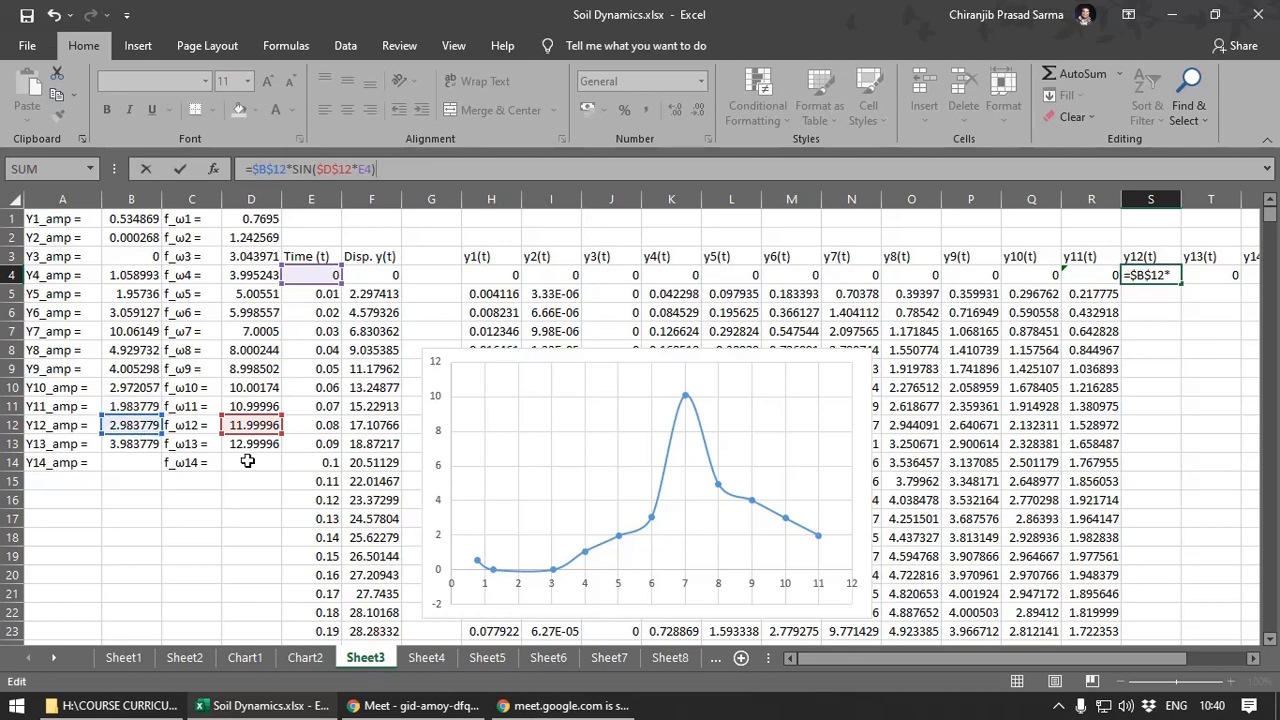
key("Return")
- Compare the cell references of the y11(t) formula in R4 with those of the y12(t) formula in S4
left_click(1099, 279)
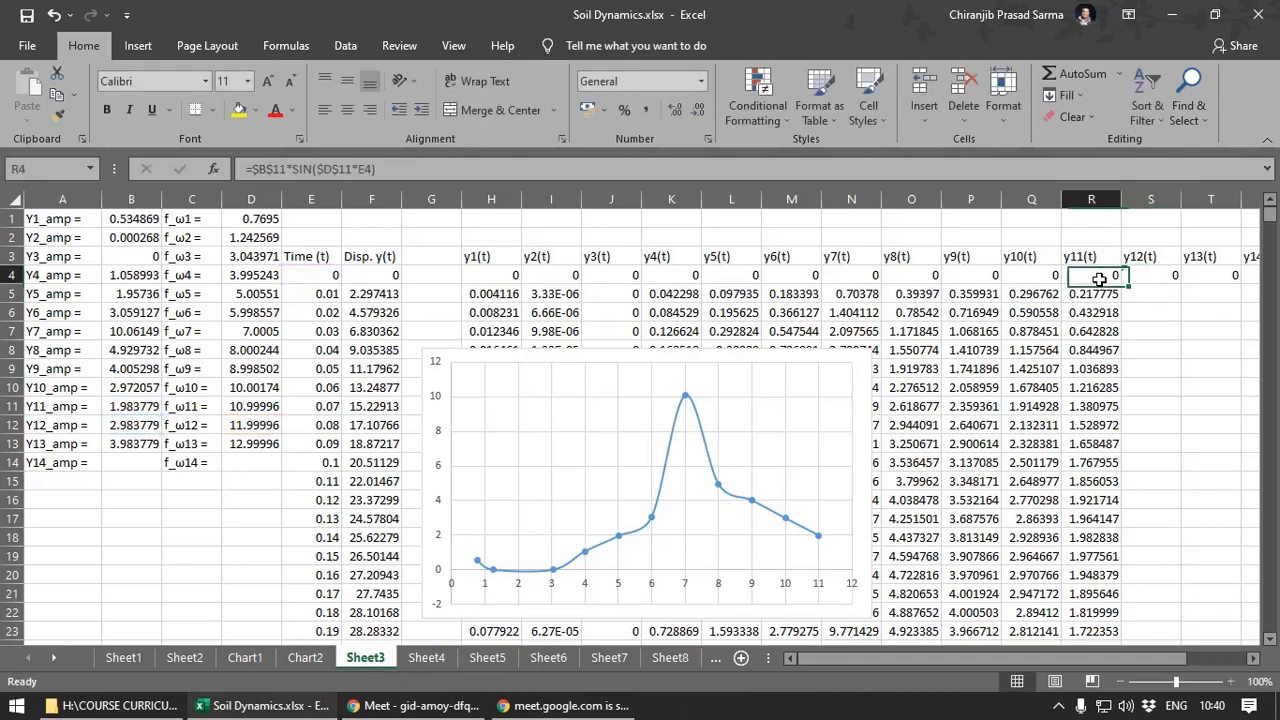
double_click(1099, 279)
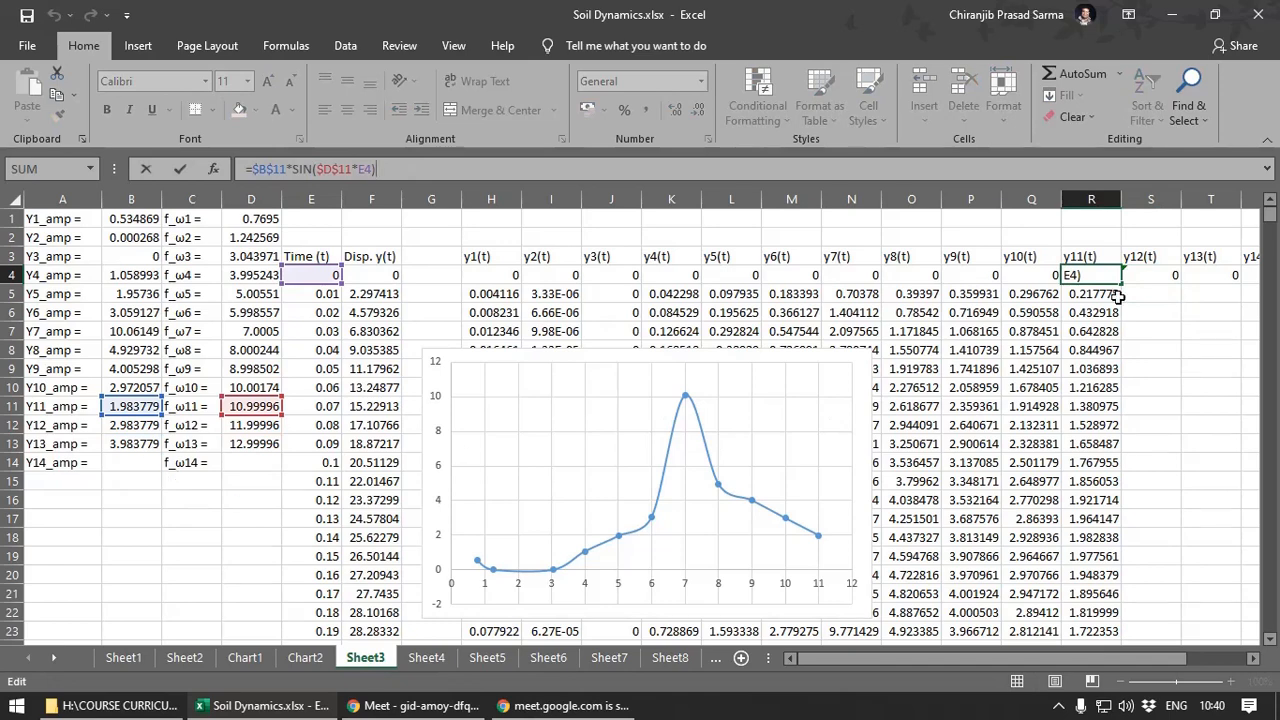
key("Return")
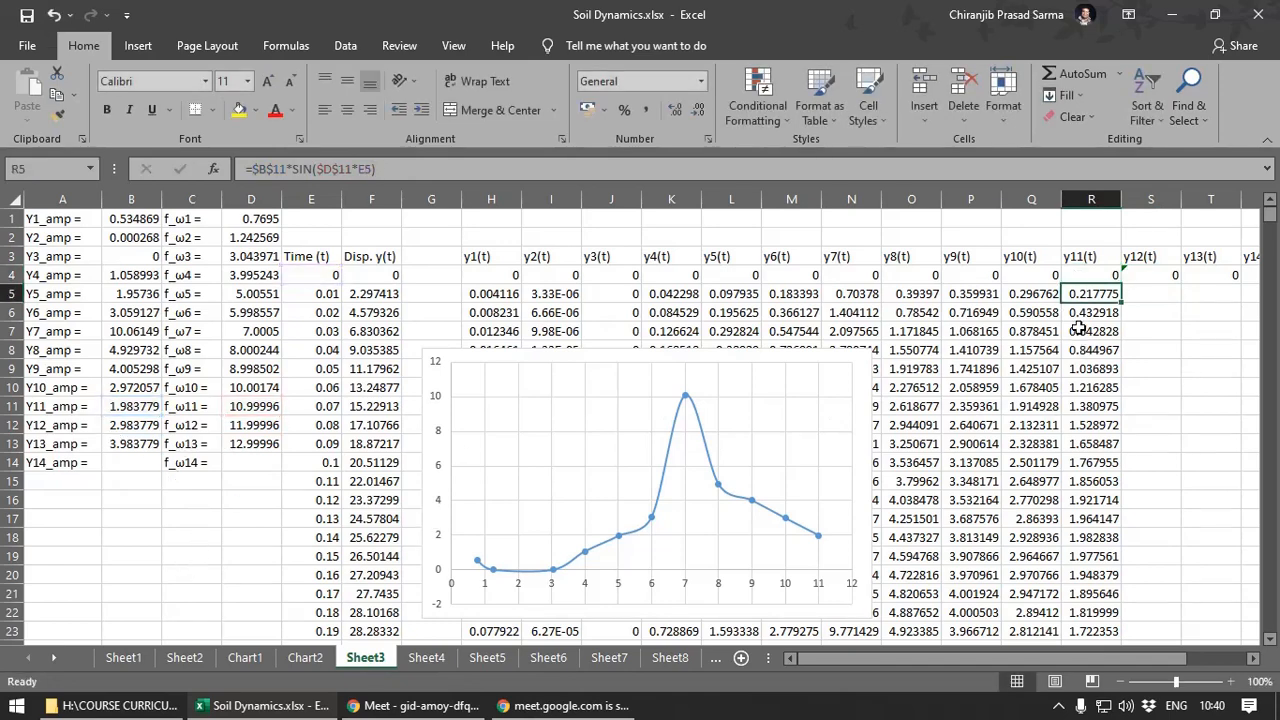
left_click(1170, 277)
left_click(393, 177)
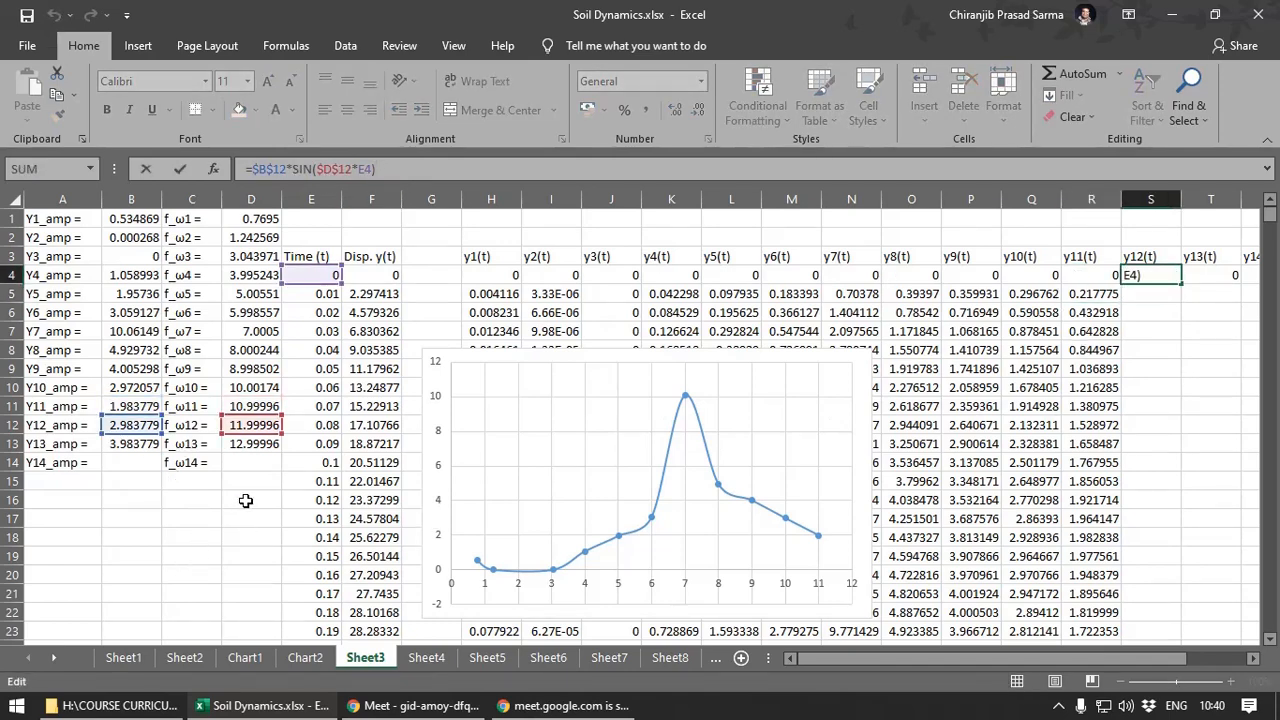
key("Return")
- Change the y13(t) formula in T4 to =$B$13*SIN($D$13*E4)
left_click(1219, 274)
left_click(398, 170)
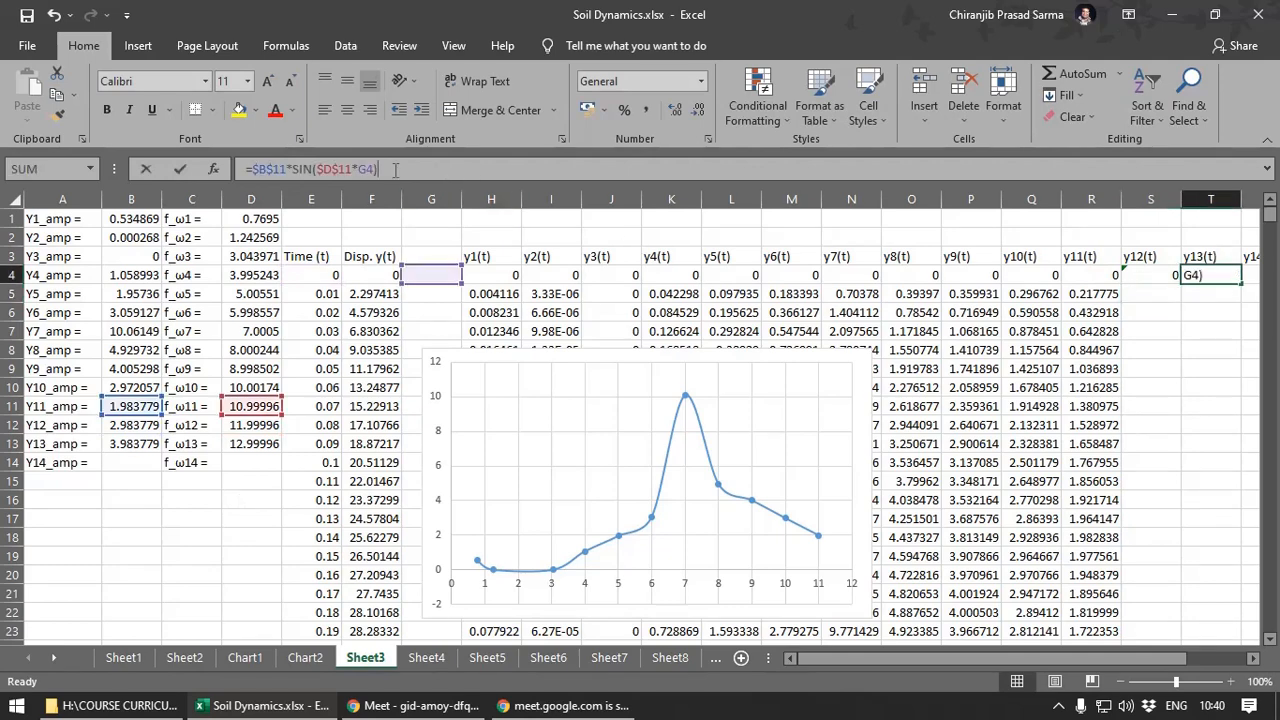
left_click_drag(409, 286, 290, 286)
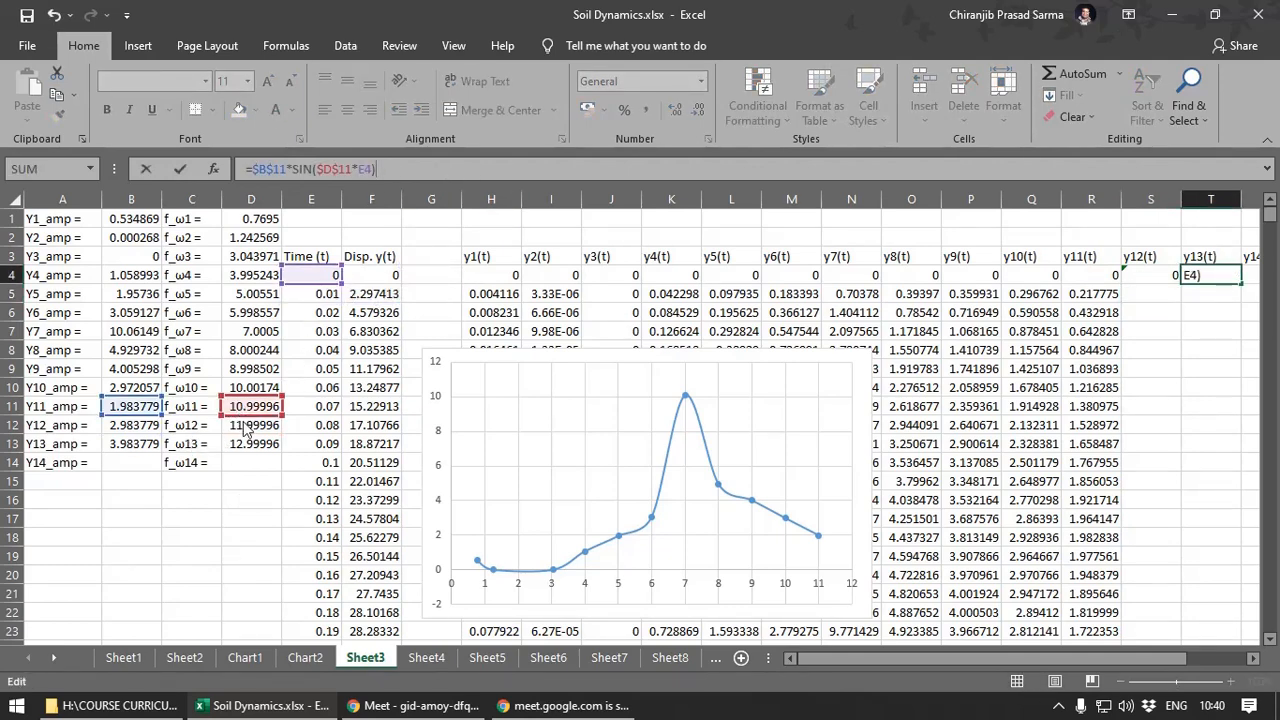
left_click_drag(247, 430, 247, 448)
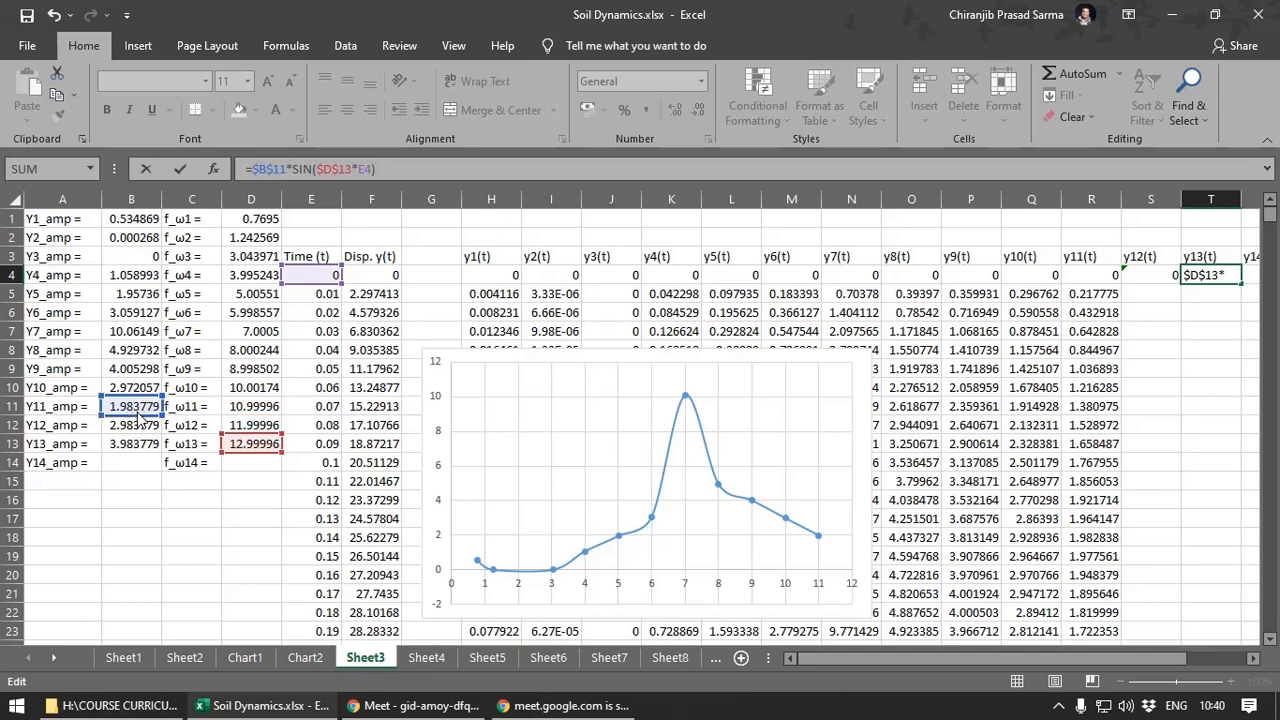
left_click_drag(140, 415, 140, 452)
key("Return")
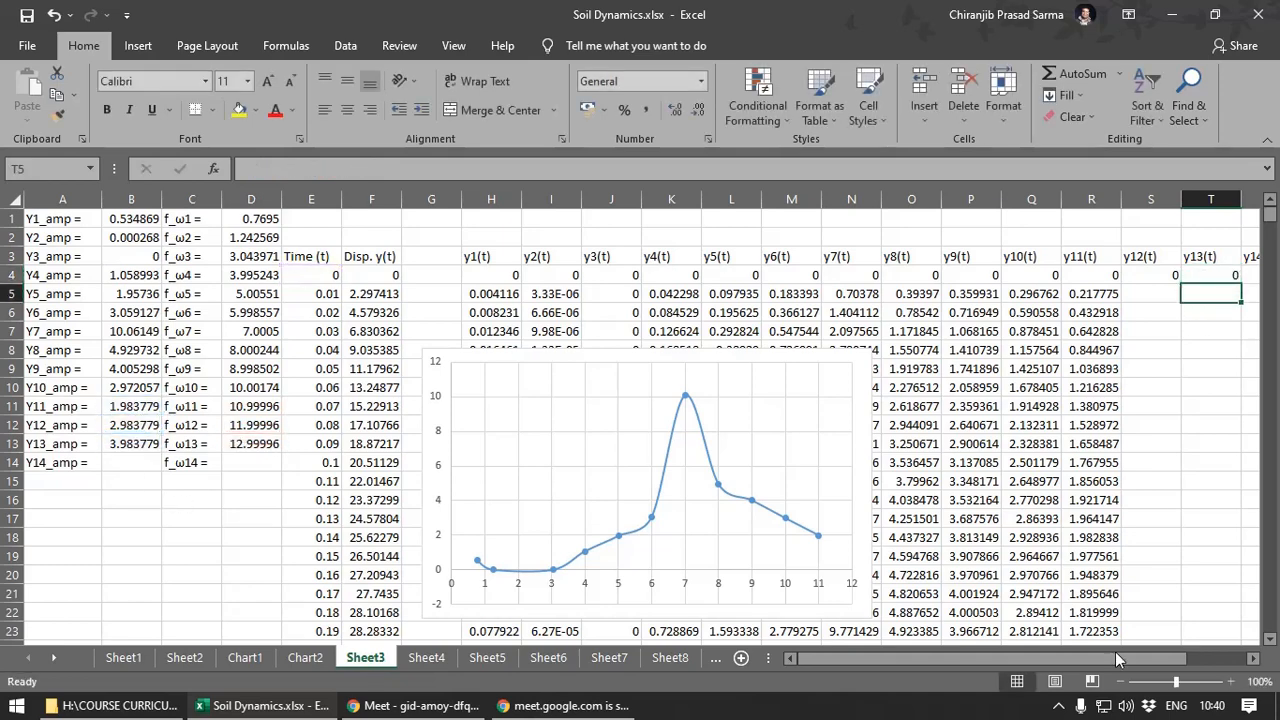
- Change the y14(t) formula in U4 to =$B$14*SIN($D$14*E4)
left_click_drag(1115, 657, 1153, 657)
left_click(1138, 274)
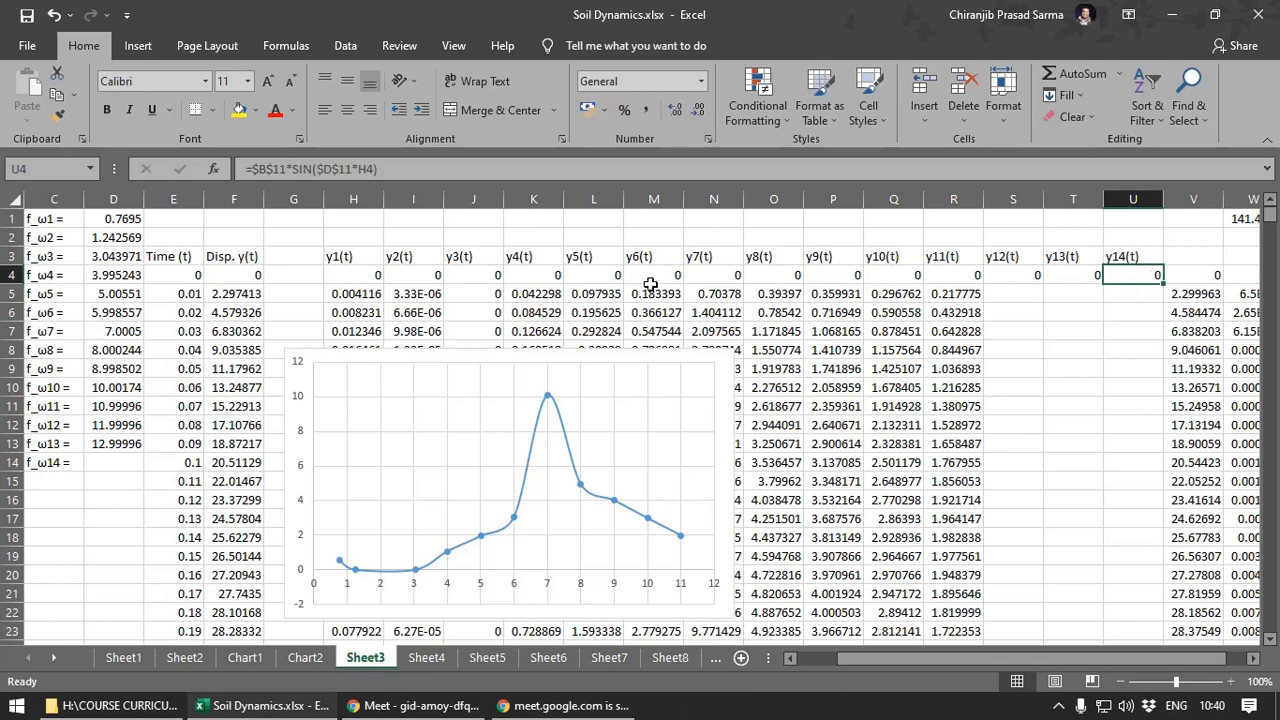
left_click(400, 170)
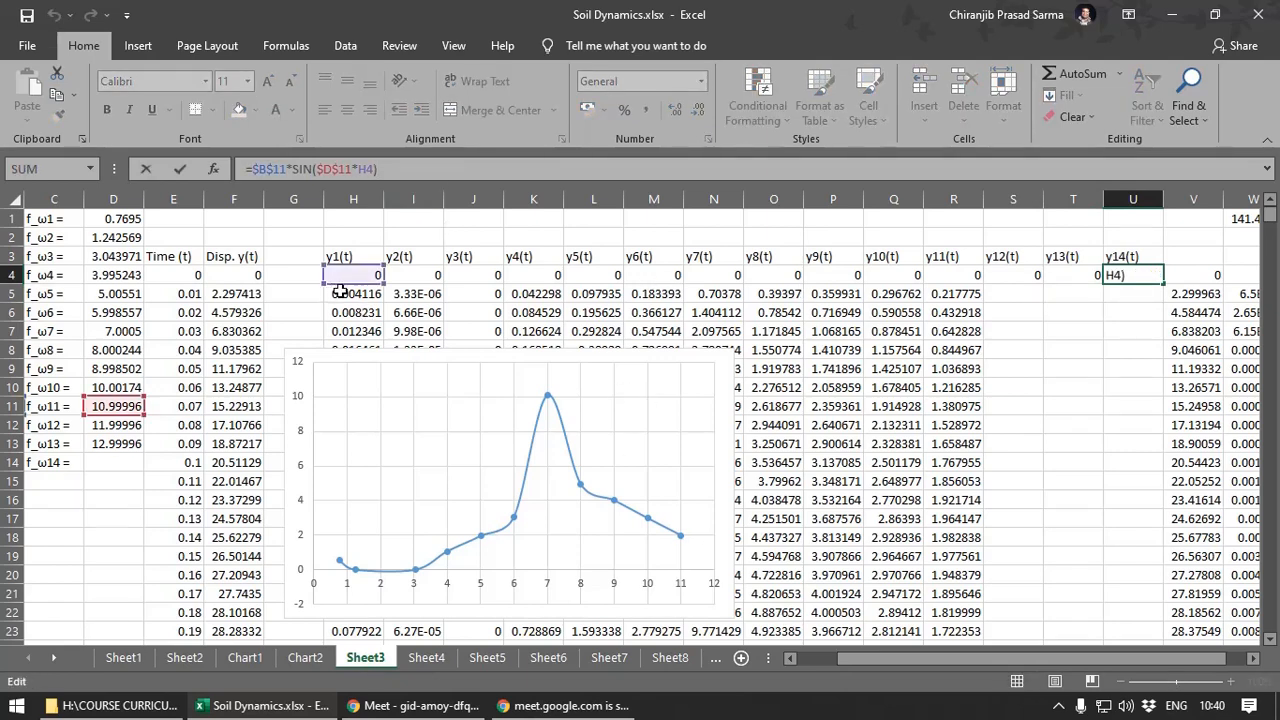
left_click_drag(343, 286, 172, 284)
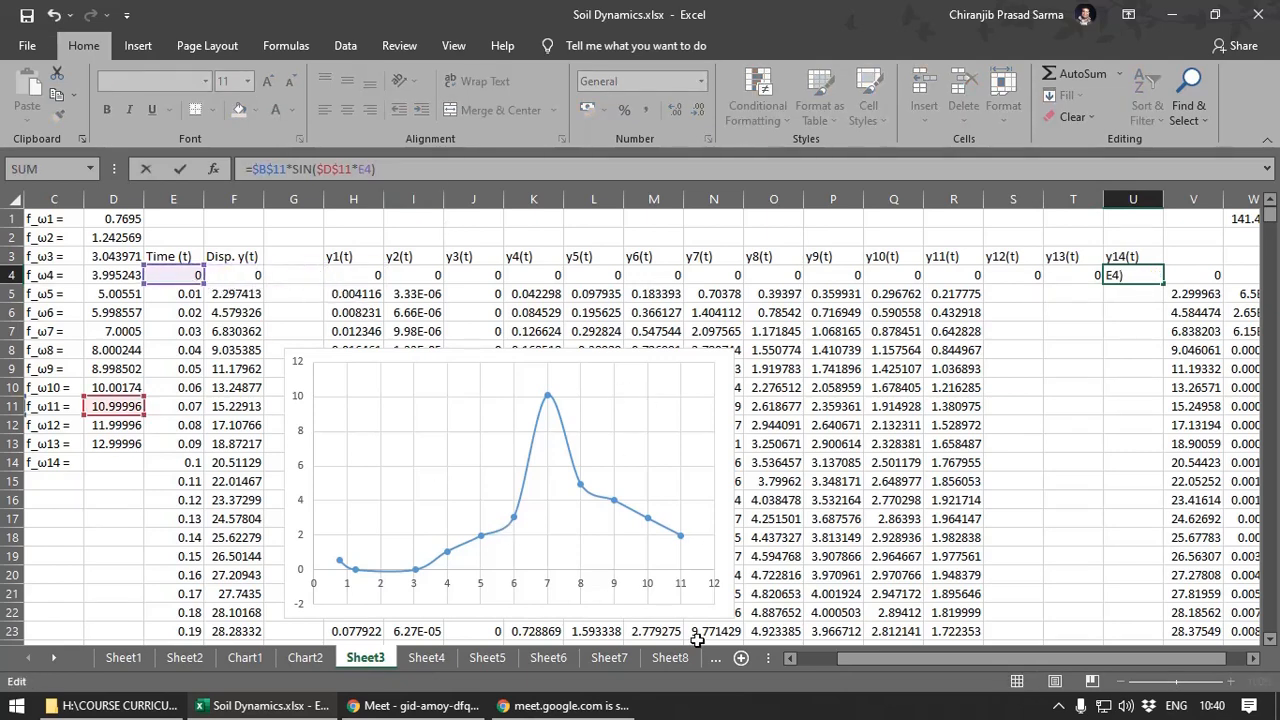
left_click_drag(879, 655, 829, 653)
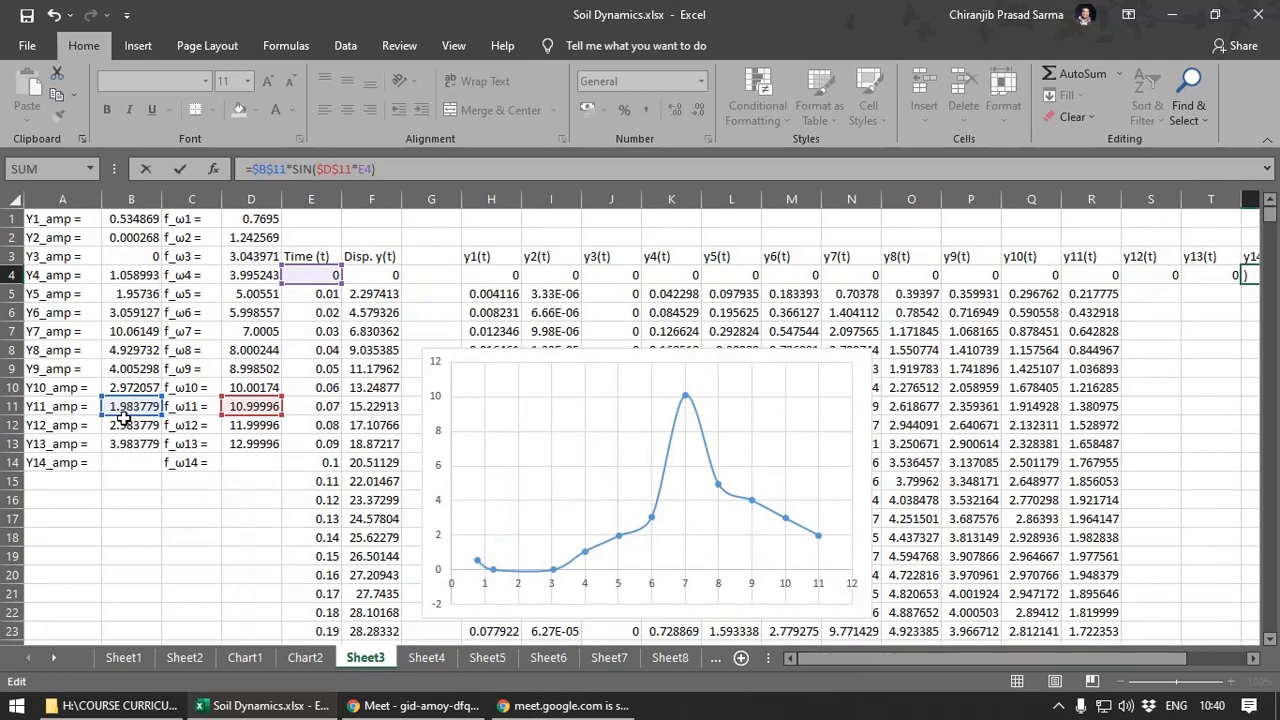
left_click_drag(117, 406, 117, 463)
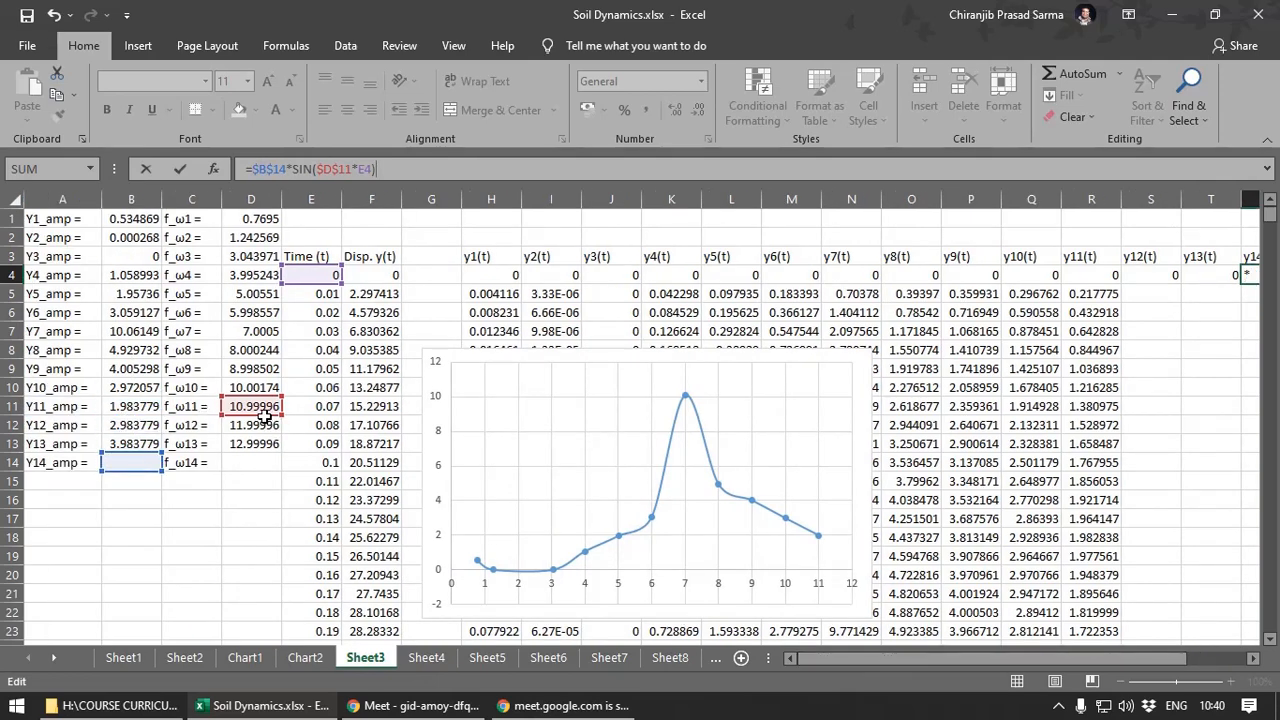
left_click_drag(262, 415, 260, 486)
key("Return")
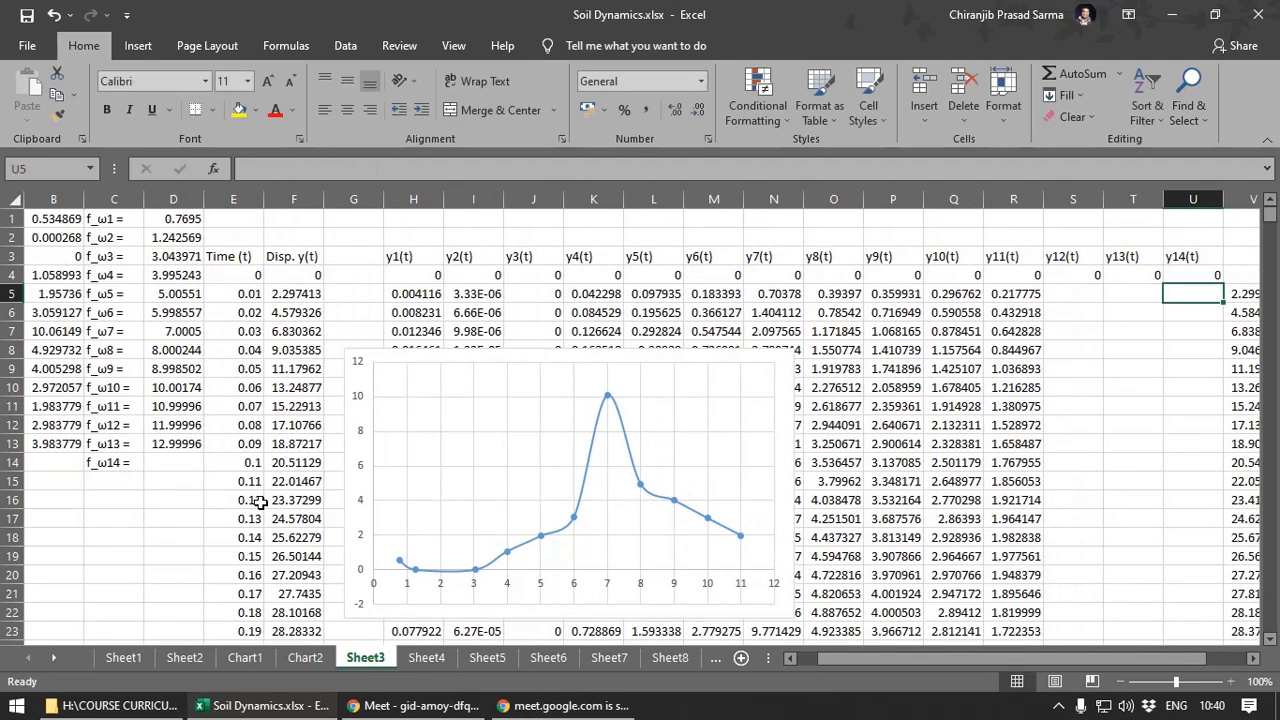
left_click(1193, 275)
left_click_drag(1024, 658, 1005, 660)
left_click(188, 443)
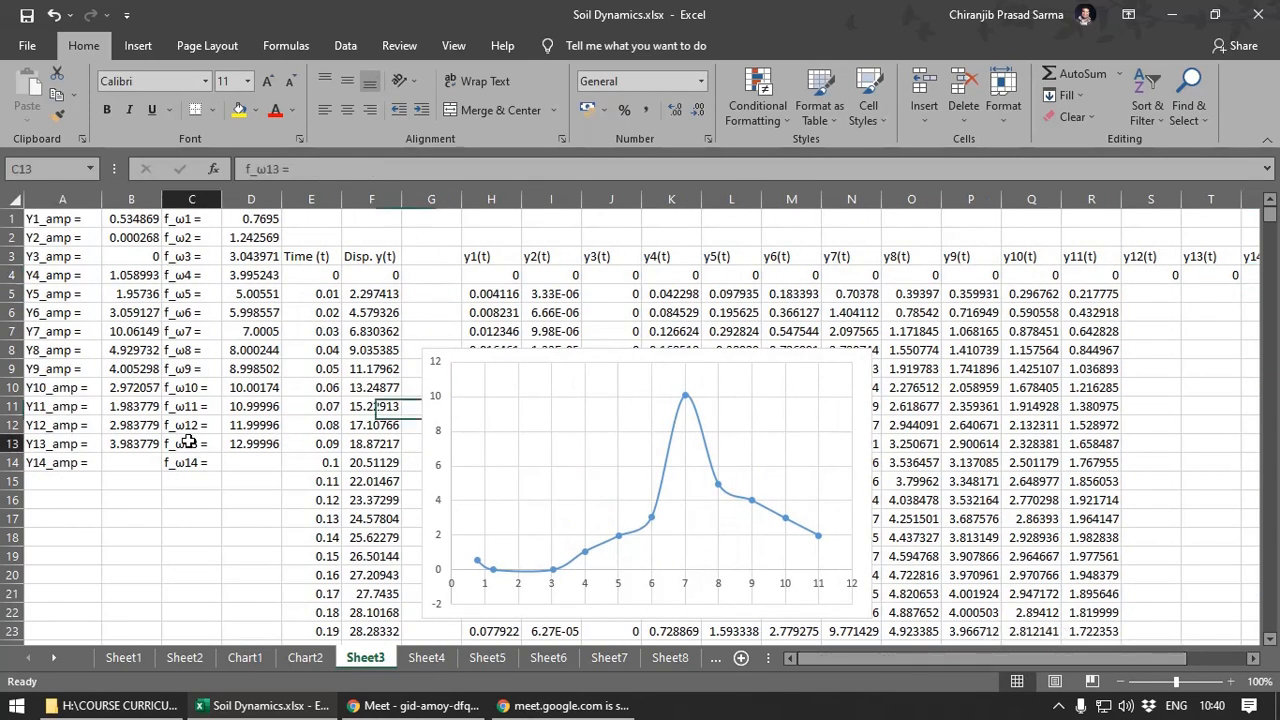
left_click(253, 259)
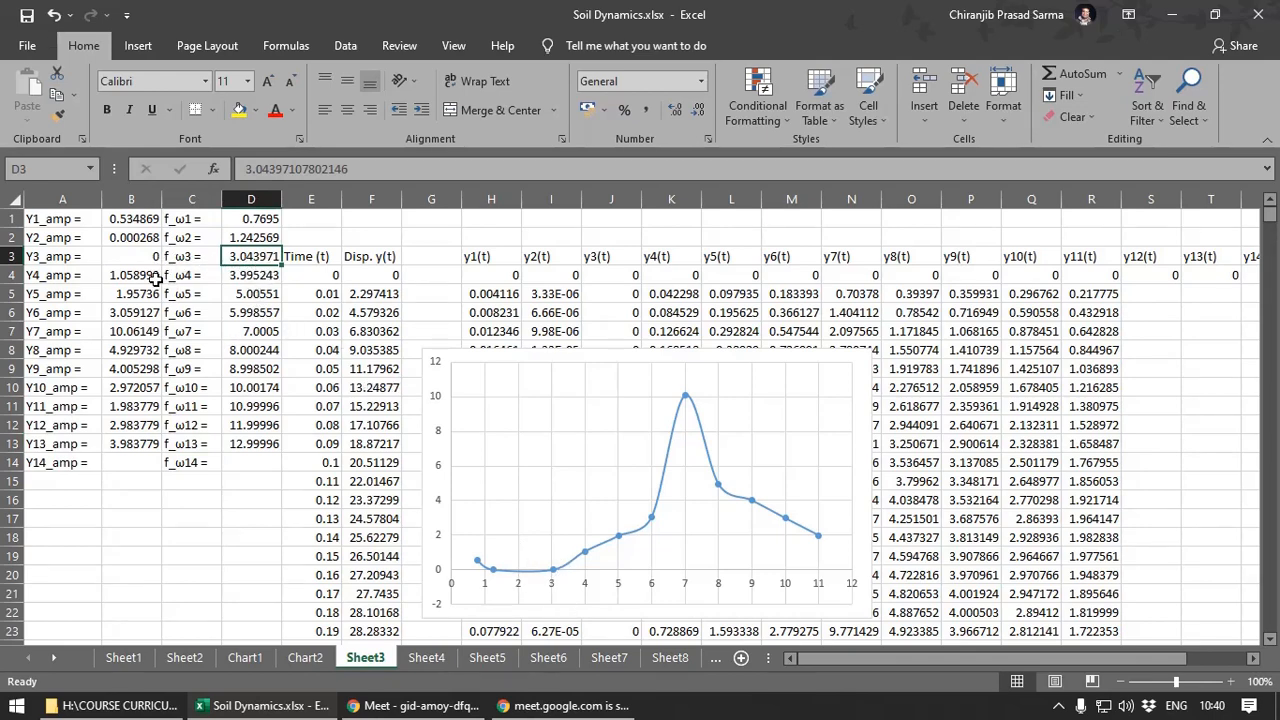
left_click(258, 234)
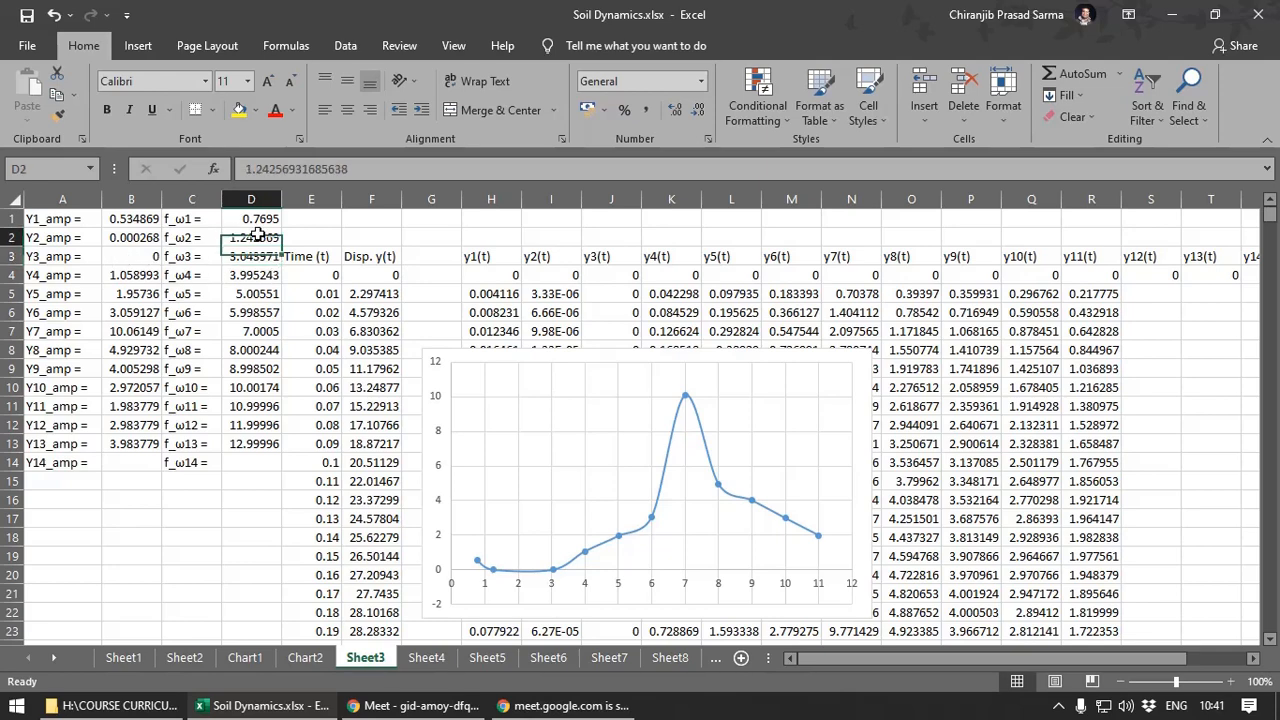
- Set the amplitudes Y1_amp, Y2_amp and Y3_amp in B1:B3 to 1, 2 and 4
left_click(147, 218)
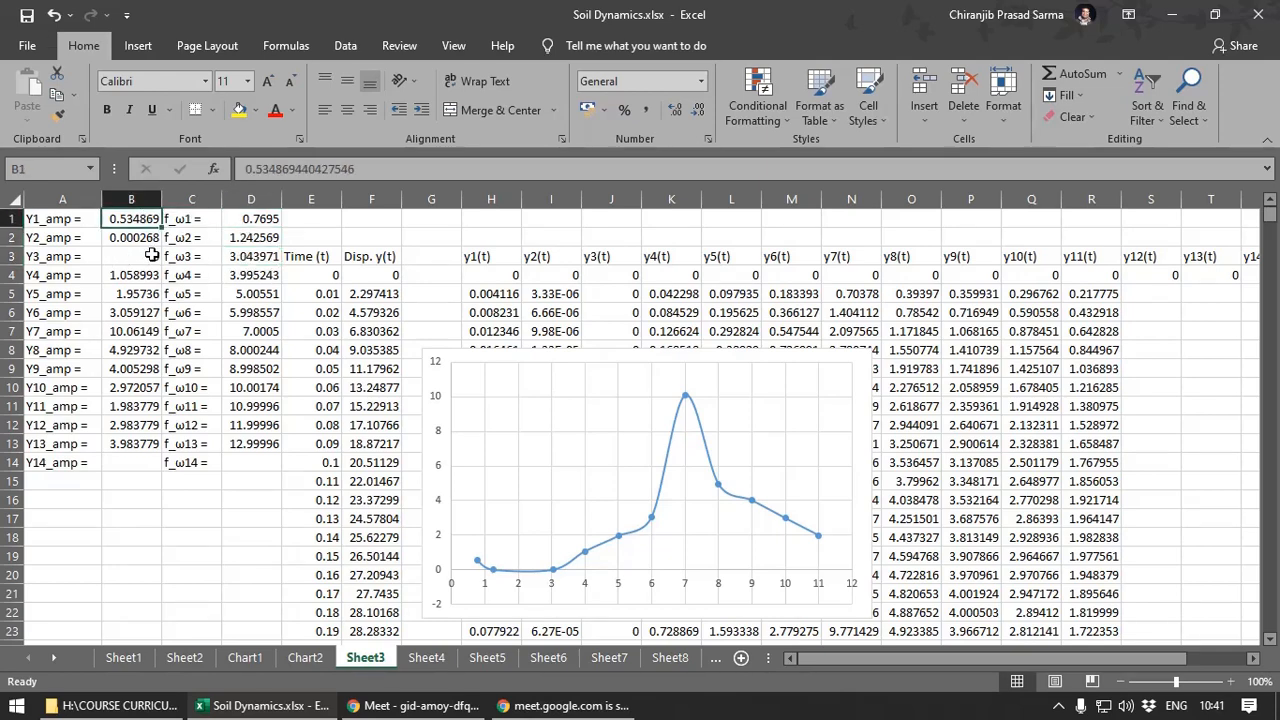
type("1")
key("Return")
type("2")
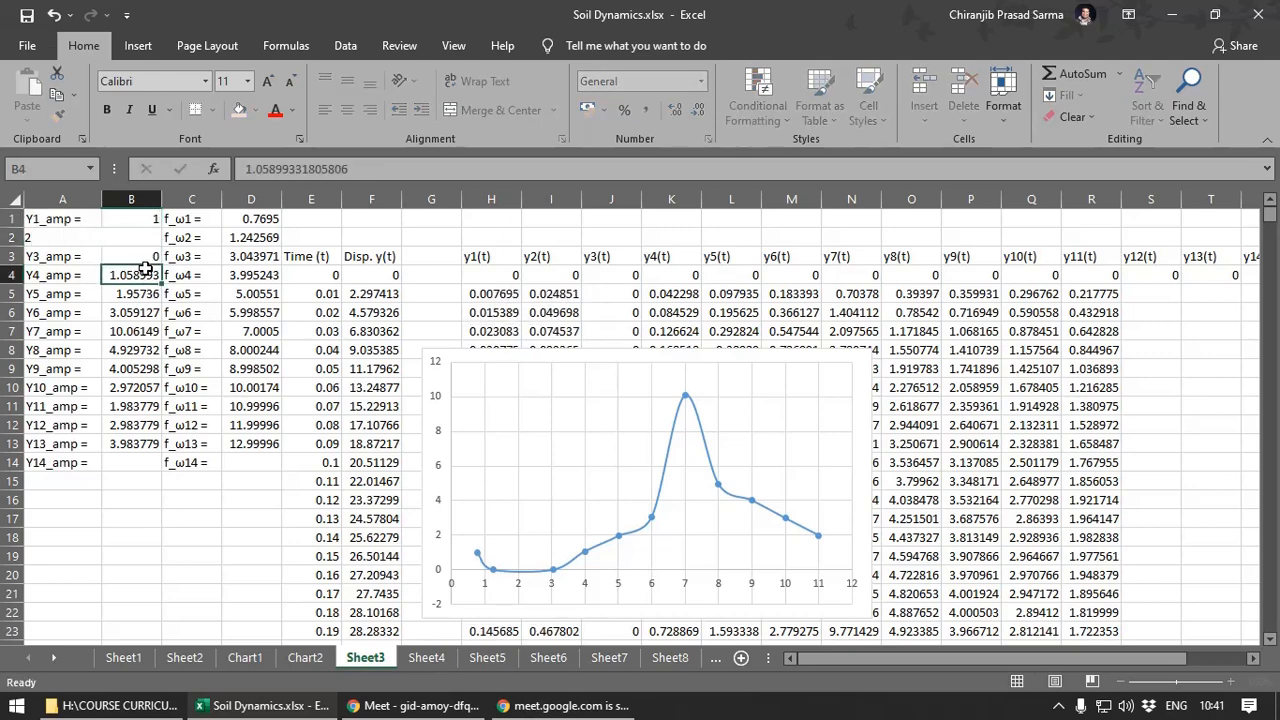
key("Return")
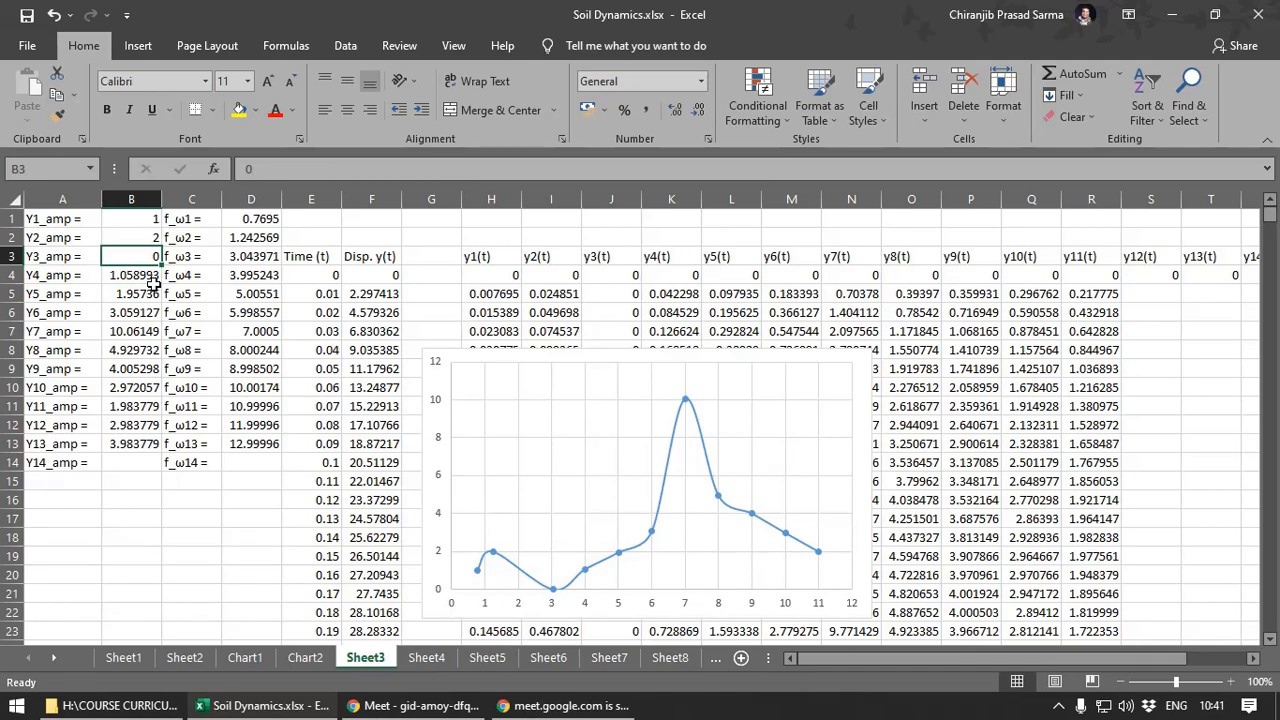
type("4")
key("Return")
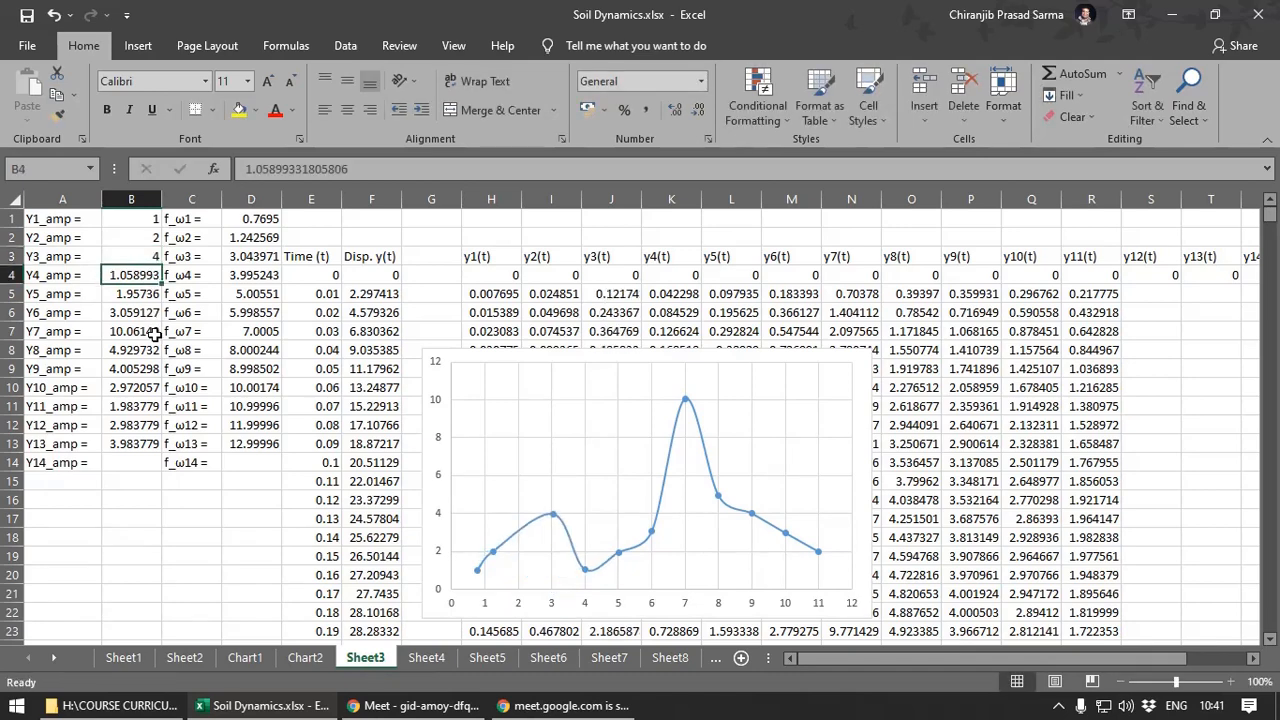
- Set Y4_amp in B4 to 5 and extend the B3:B4 series down to Y14_amp in B14
type("5")
key("Return")
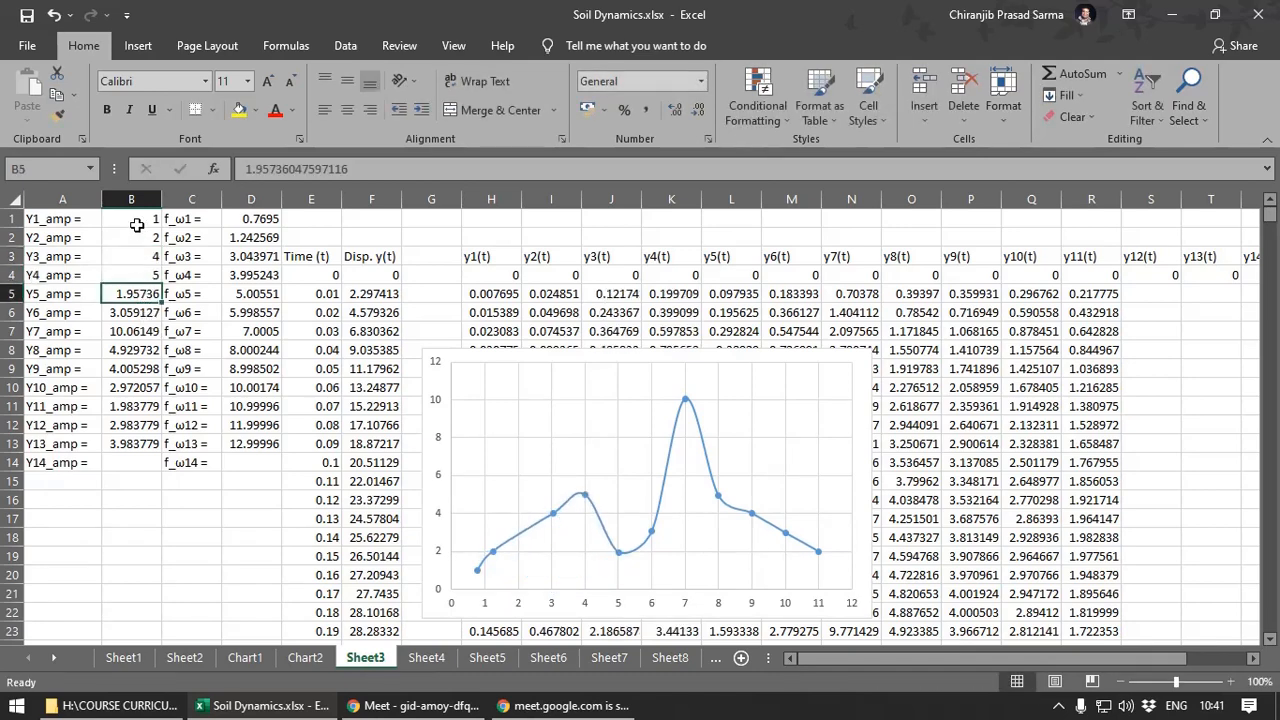
left_click_drag(136, 253, 150, 481)
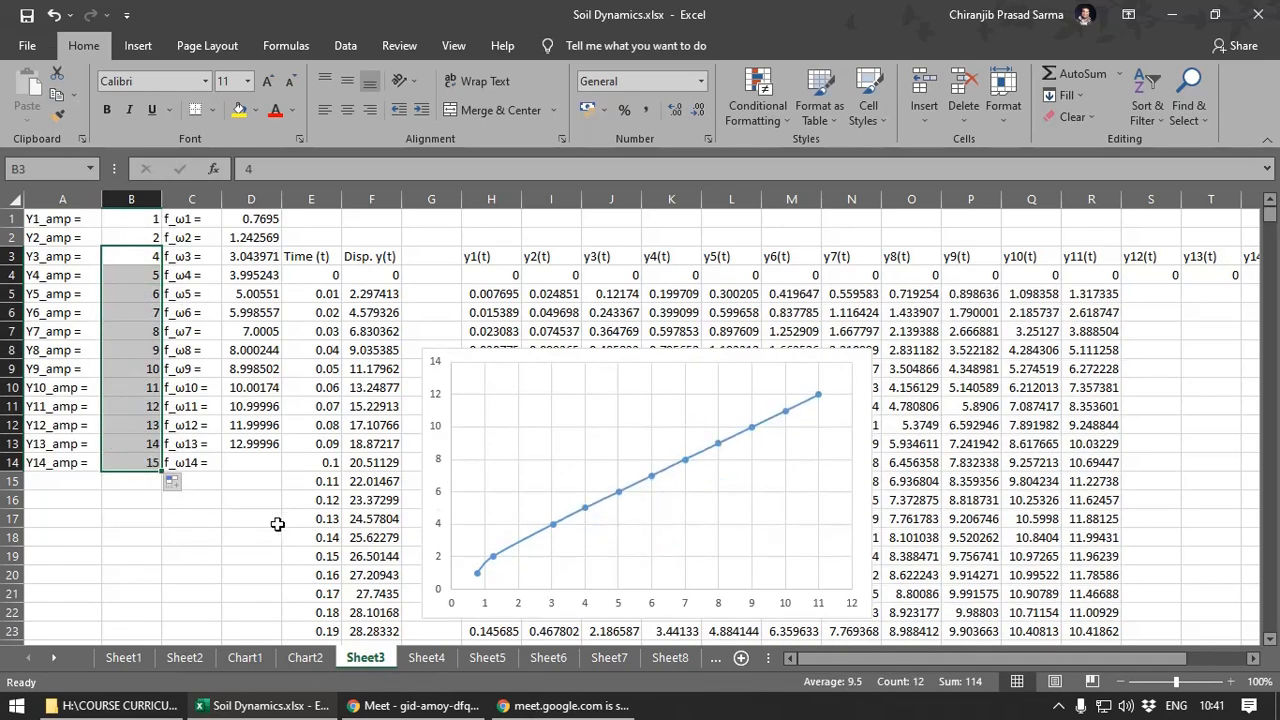
- Set the frequencies f_ω1, f_ω2 and f_ω3 in D1:D3 to 1, 2 and 4
left_click(245, 461)
left_click(266, 220)
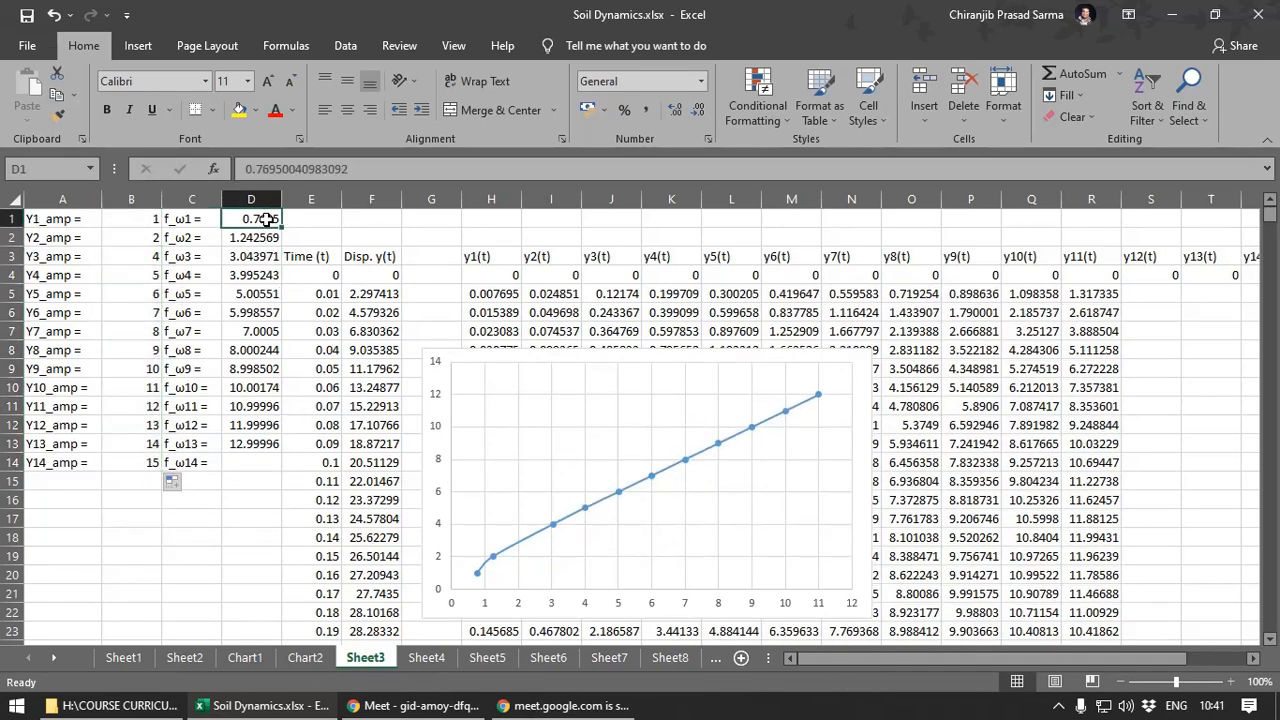
left_click(256, 256)
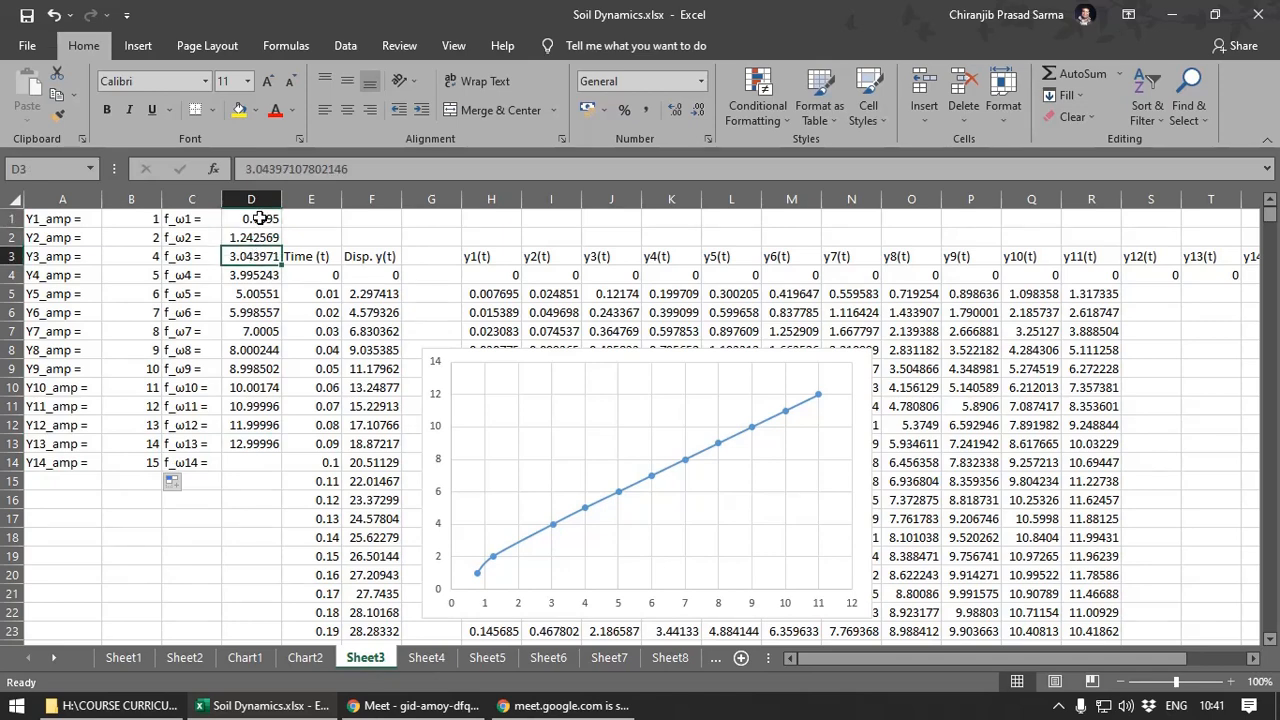
left_click(260, 218)
type("1")
key("Return")
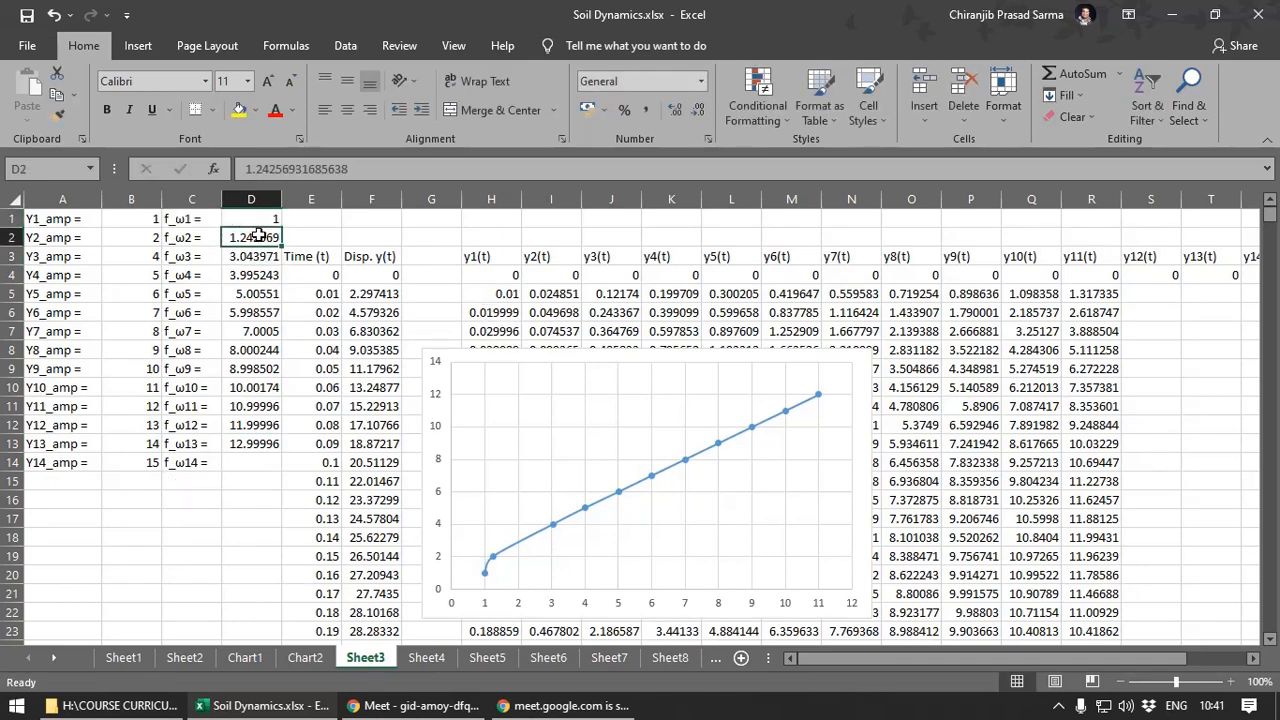
type("2")
key("Return")
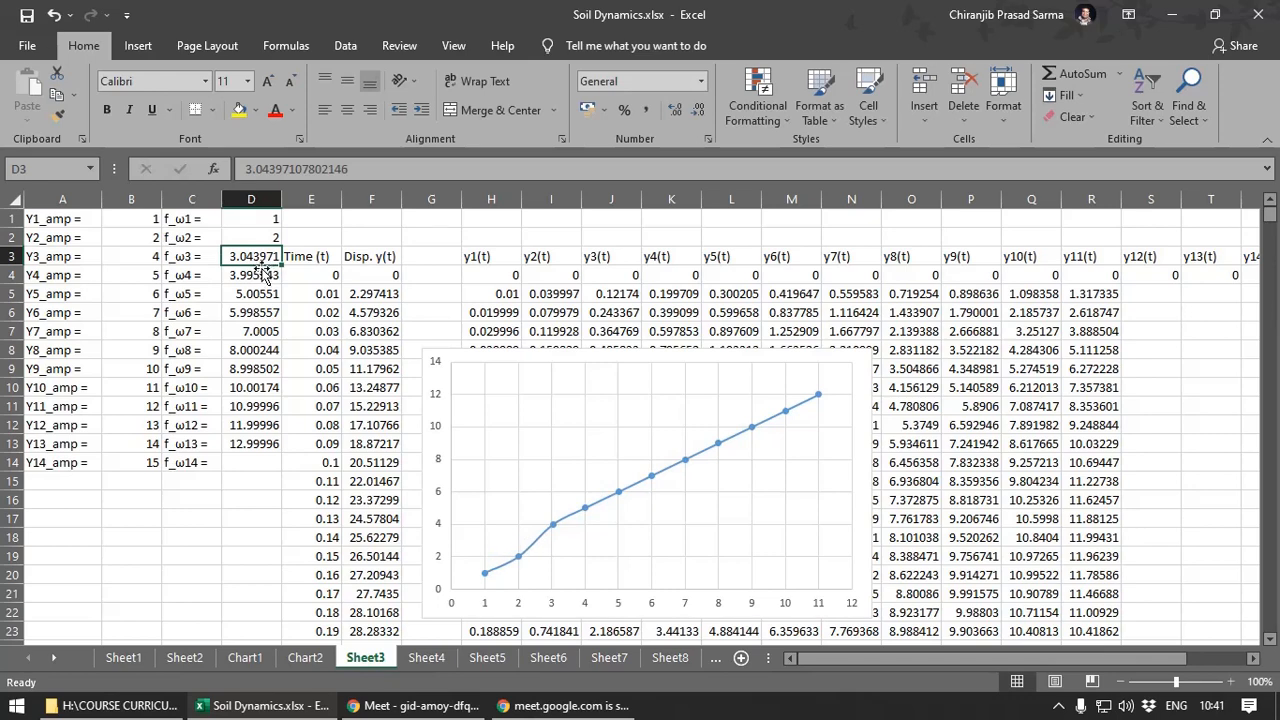
type("4")
key("Return")
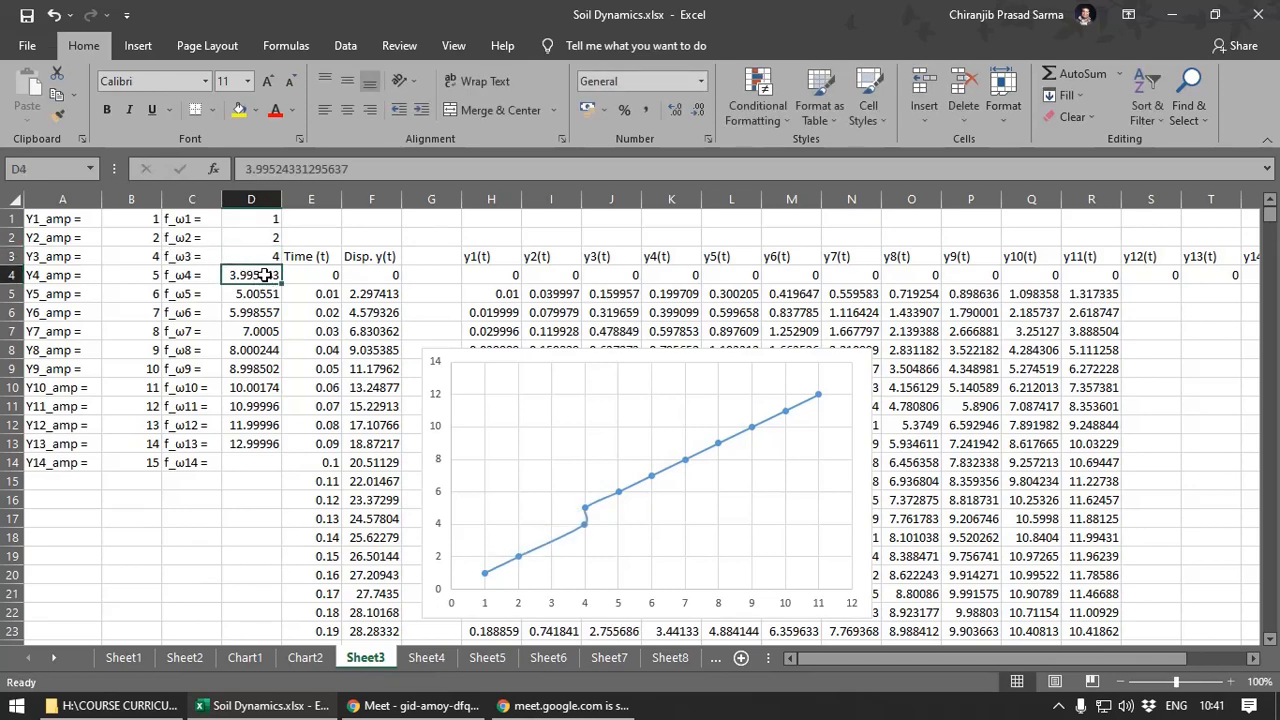
- Set f_ω4 in D4 to 5 and extend the D3:D4 series down to f_ω14 in D14
type("5")
key("Return")
key("Return")
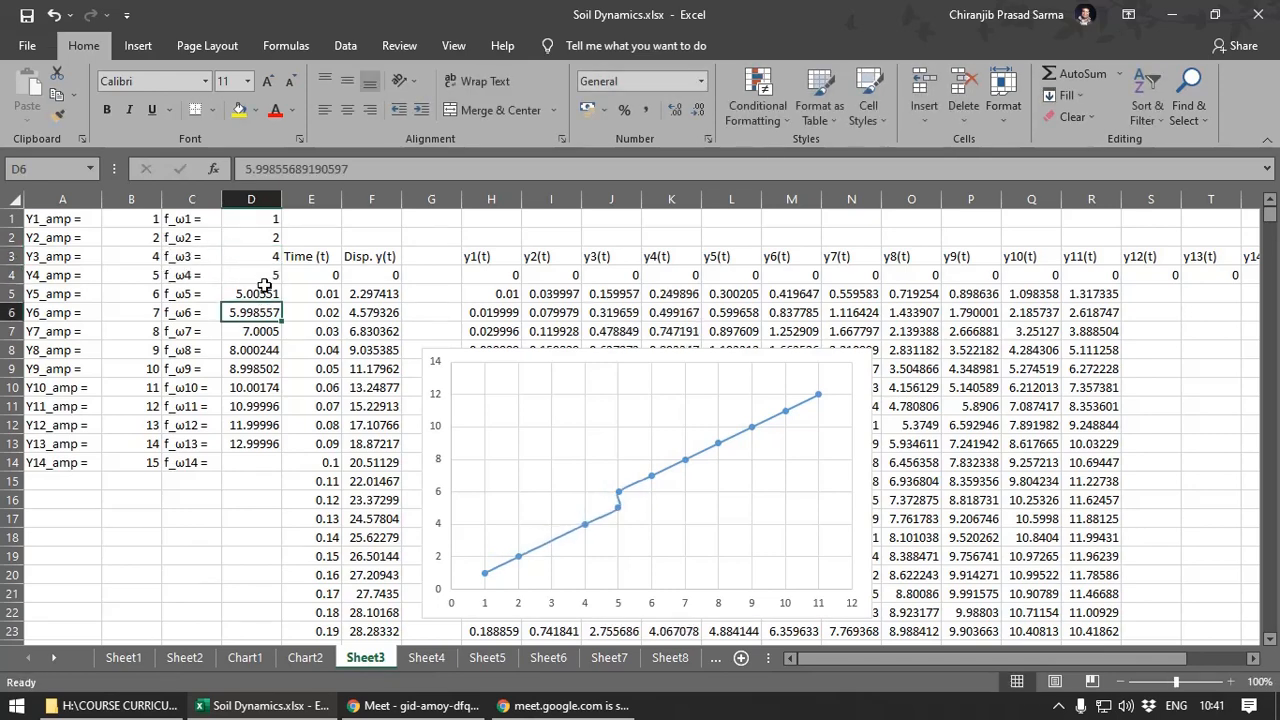
left_click_drag(266, 254, 268, 472)
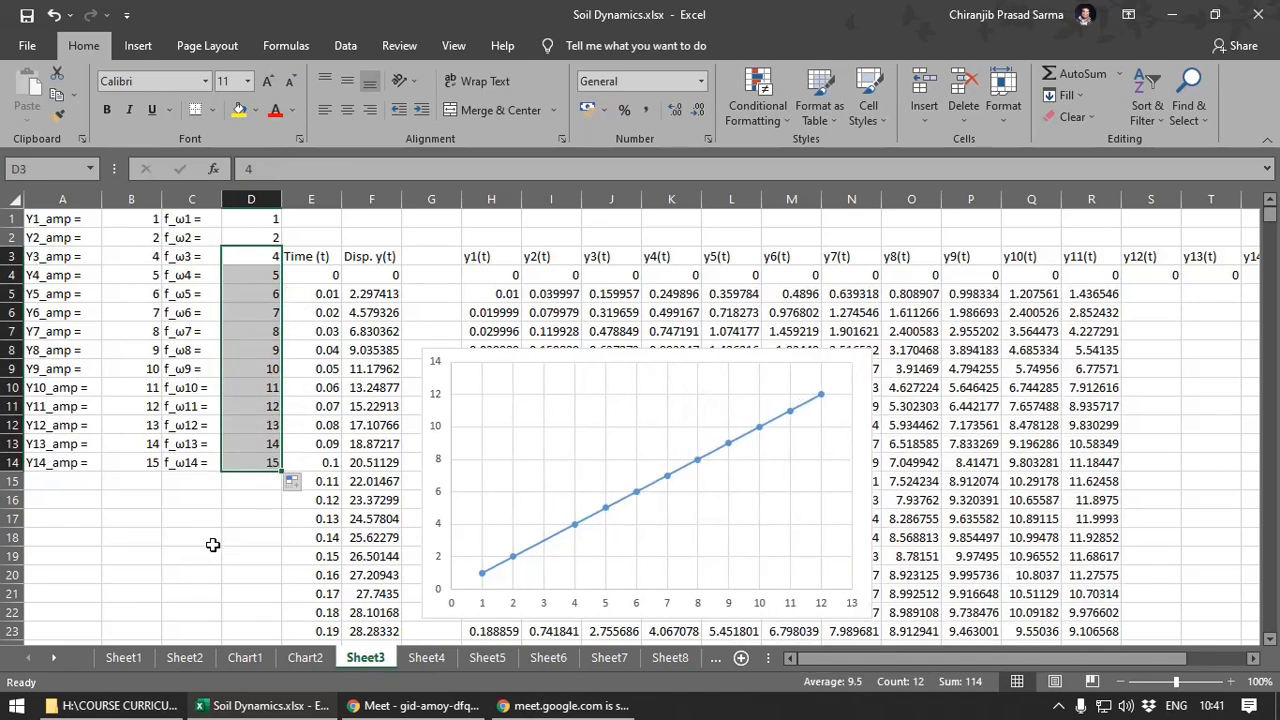
- Review the amplitudes in B1:B14 and the frequencies in D1:D14
left_click(258, 556)
left_click_drag(136, 220, 131, 459)
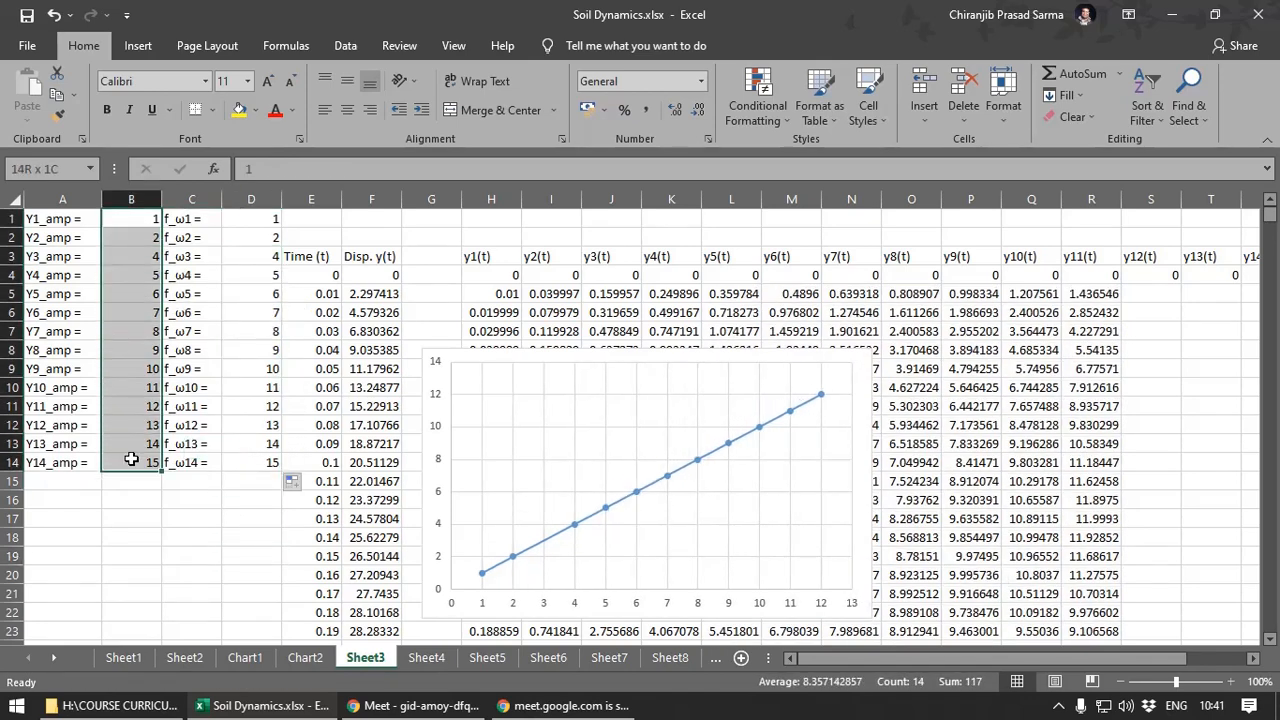
left_click(251, 199)
left_click_drag(250, 220, 242, 462)
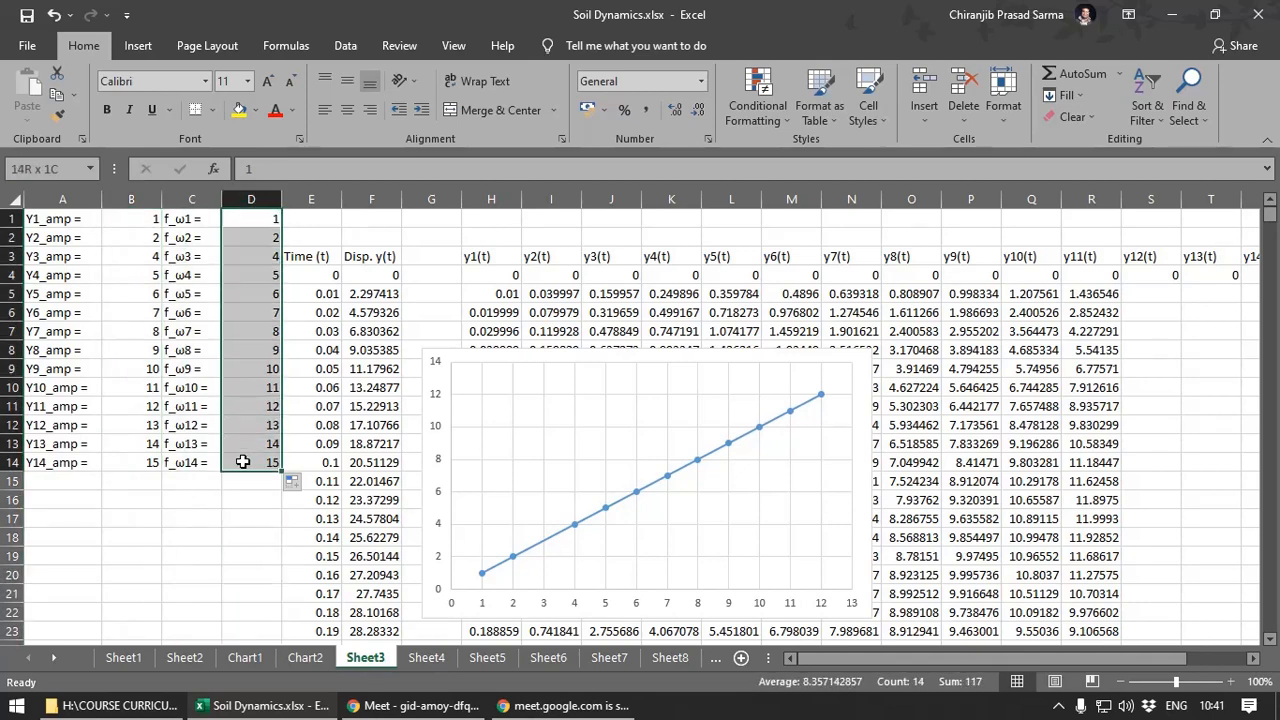
left_click(251, 518)
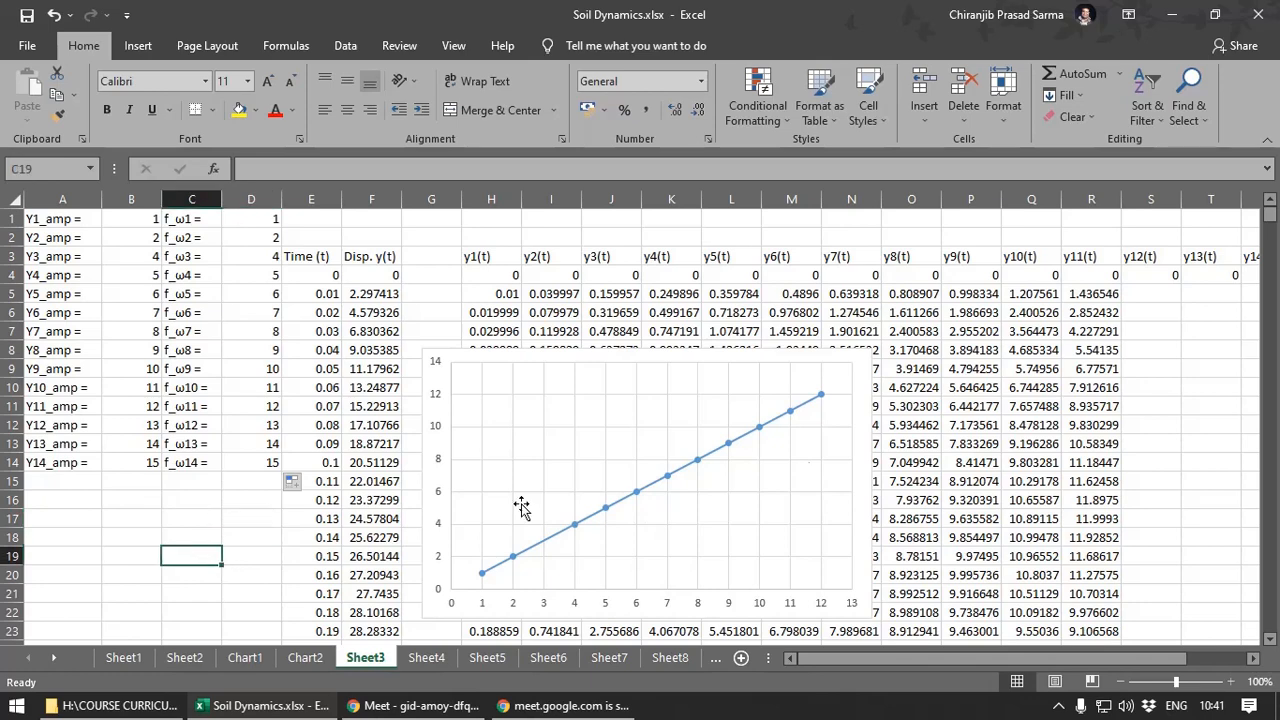
- Check the amplitude, frequency and time references of the y11(t) to y14(t) formulas in R4:U4
left_click(1087, 296)
left_click(1164, 276)
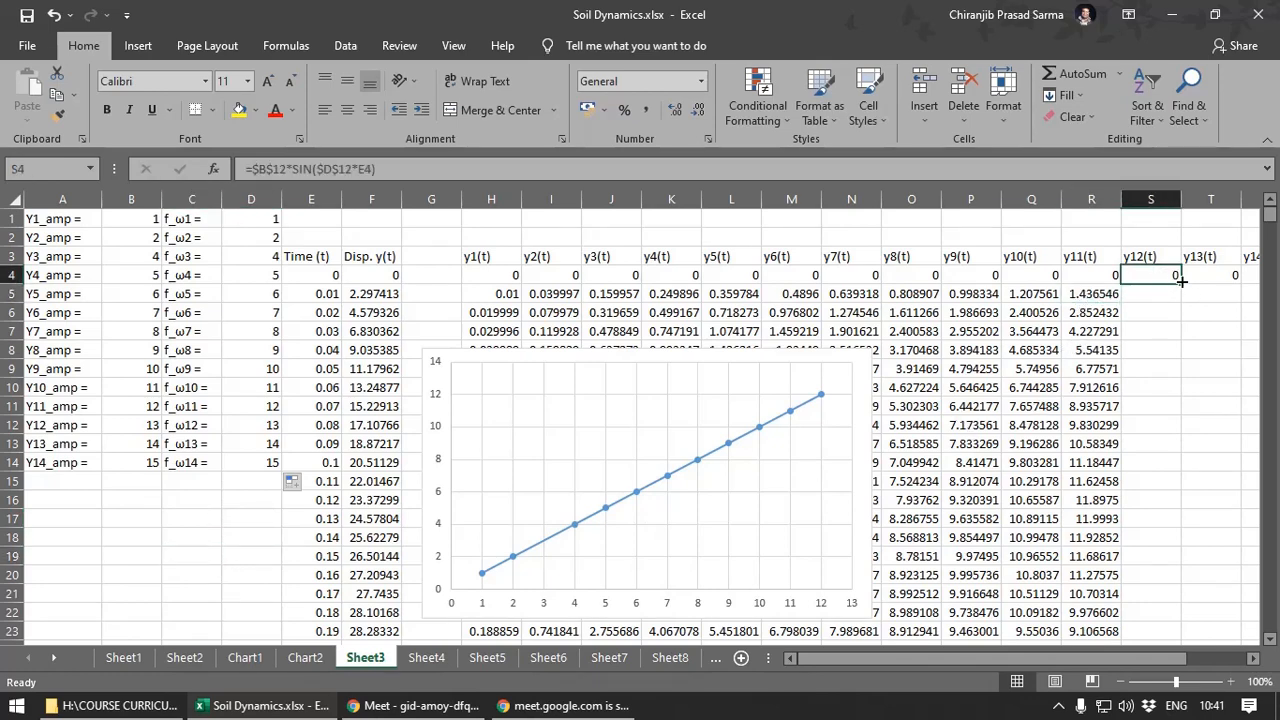
scroll(1116, 657, "right", 3)
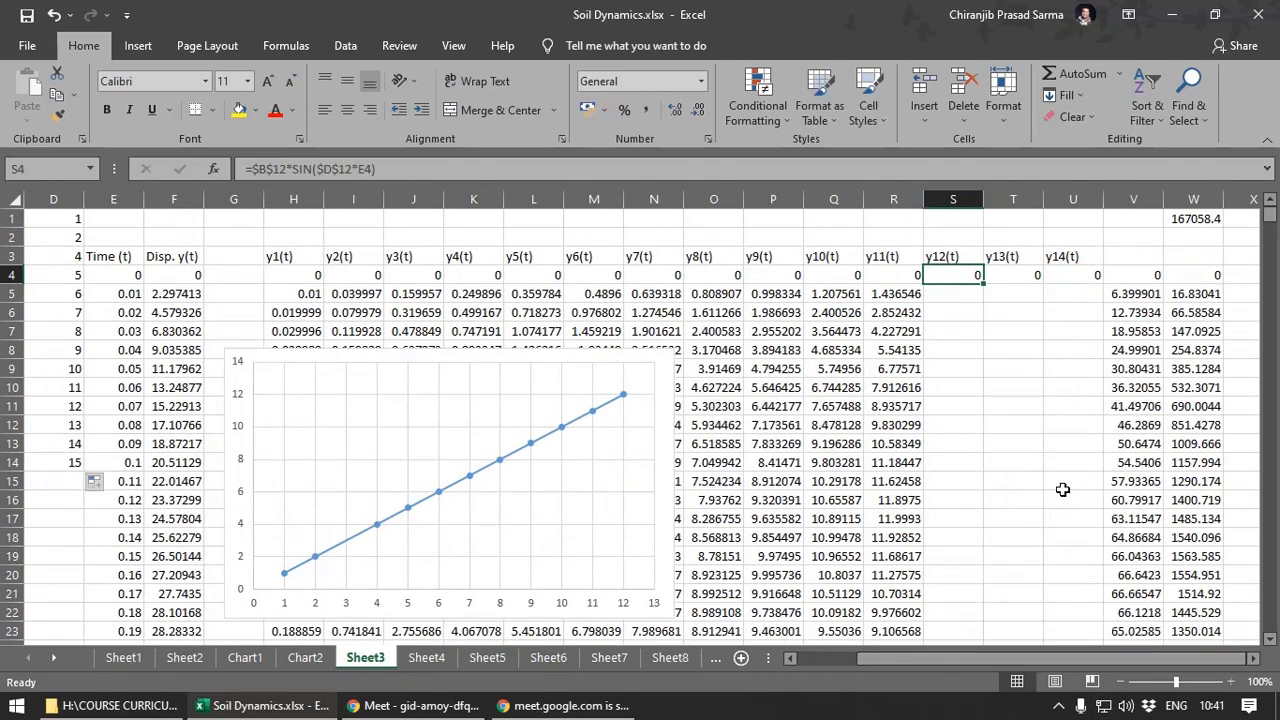
scroll(1053, 649, "left", 2)
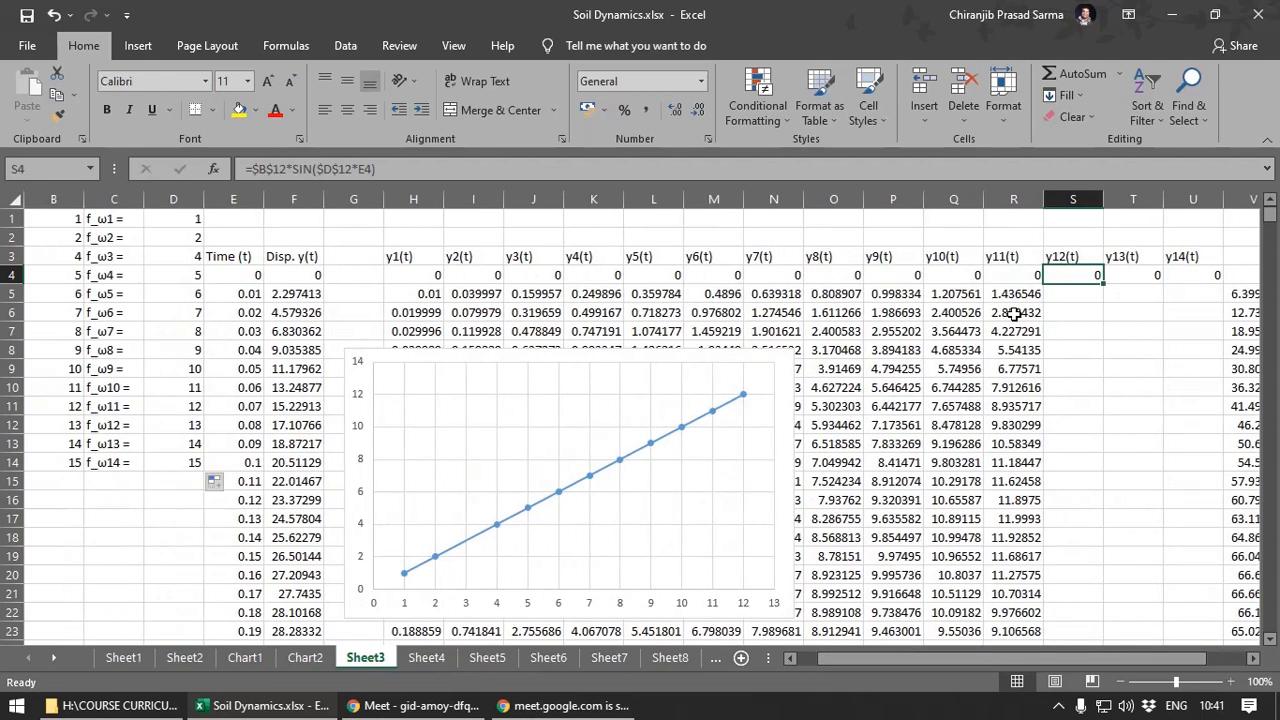
key("Left")
left_click(420, 168)
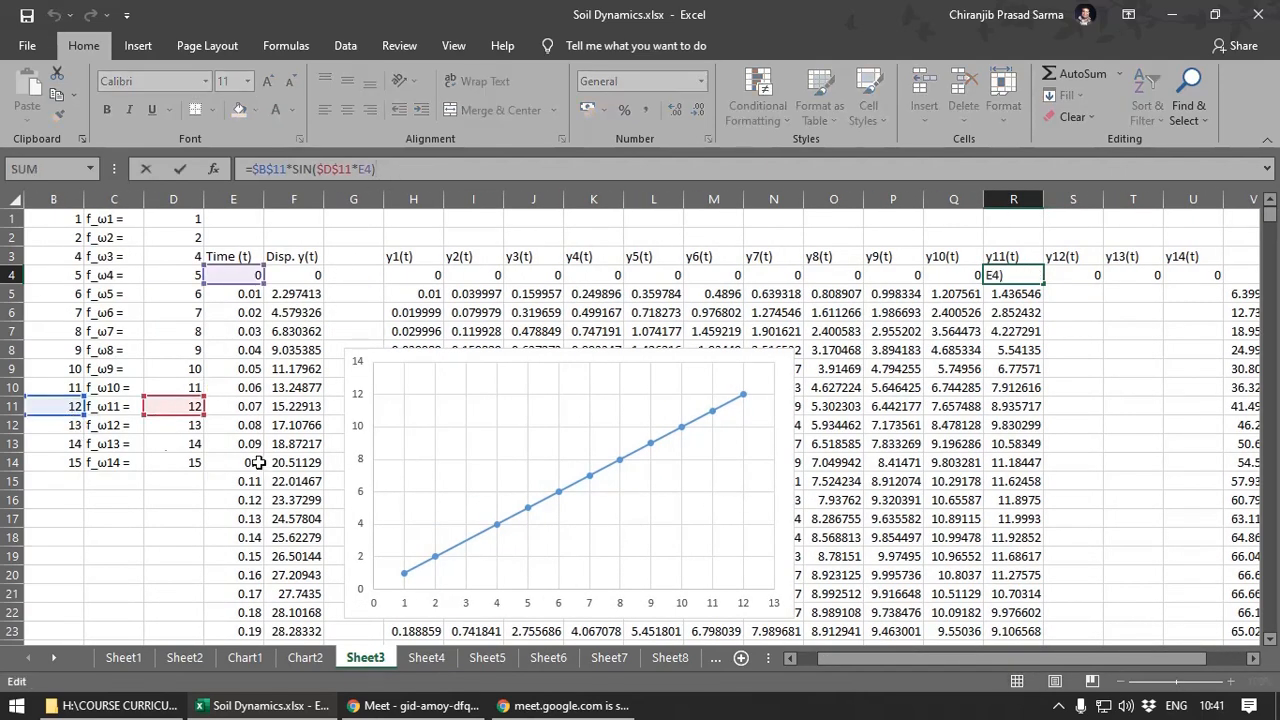
left_click_drag(857, 657, 832, 660)
left_click(1166, 277)
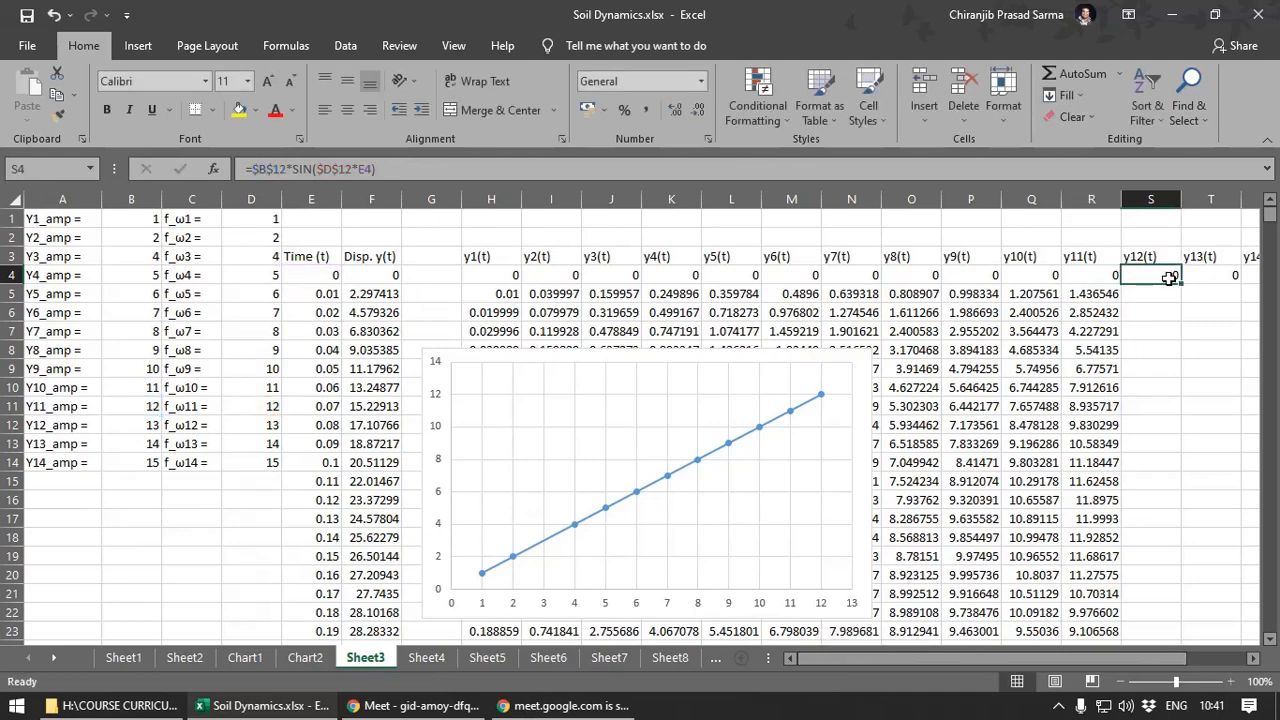
left_click(381, 172)
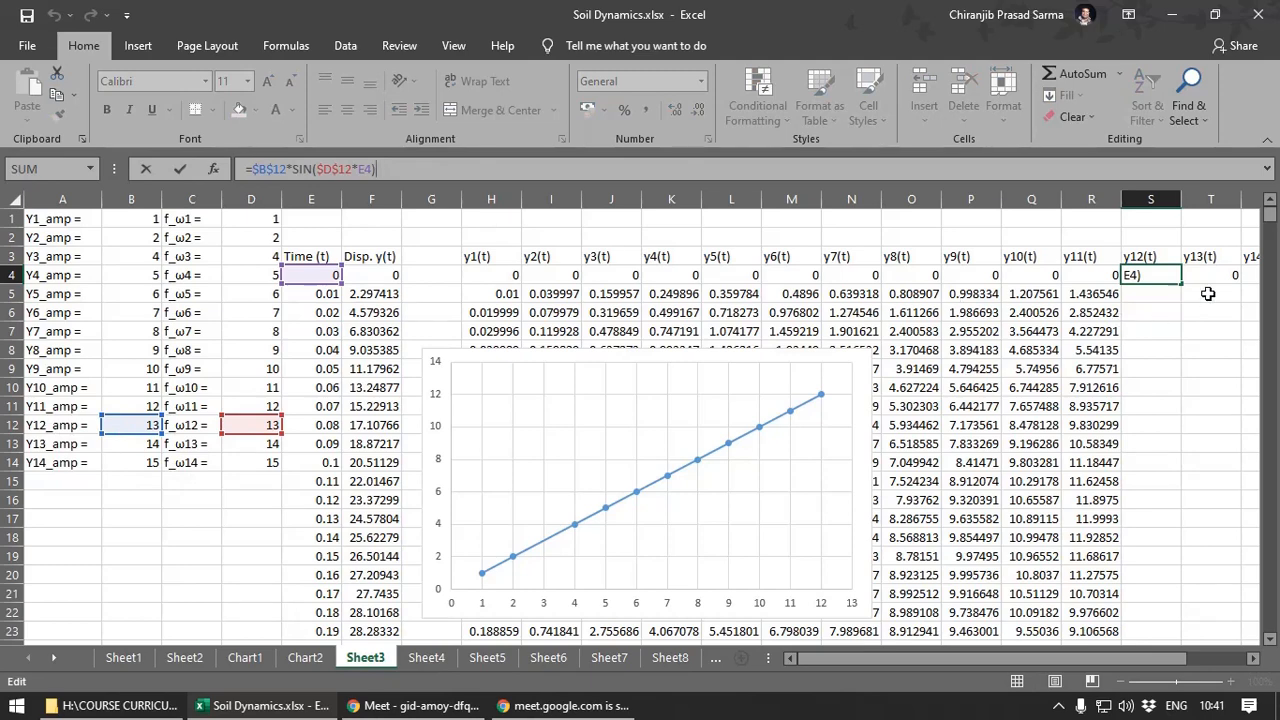
key("Tab")
left_click(407, 168)
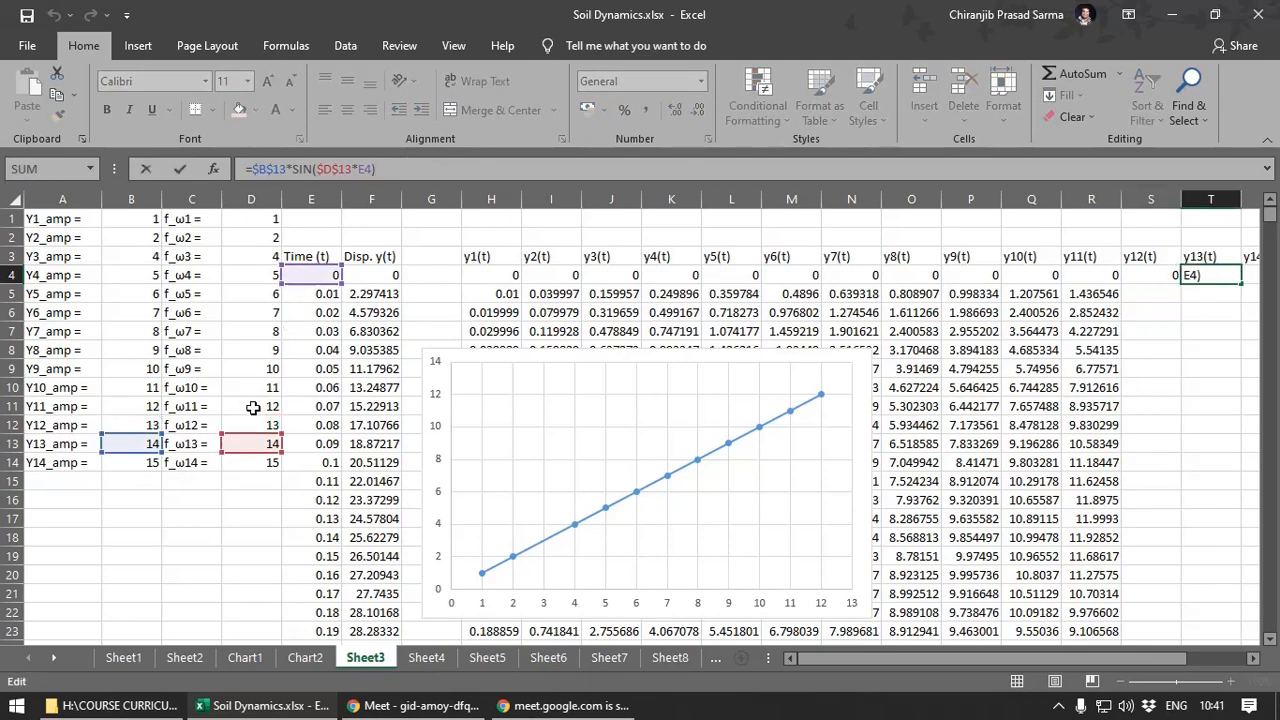
left_click(1254, 279)
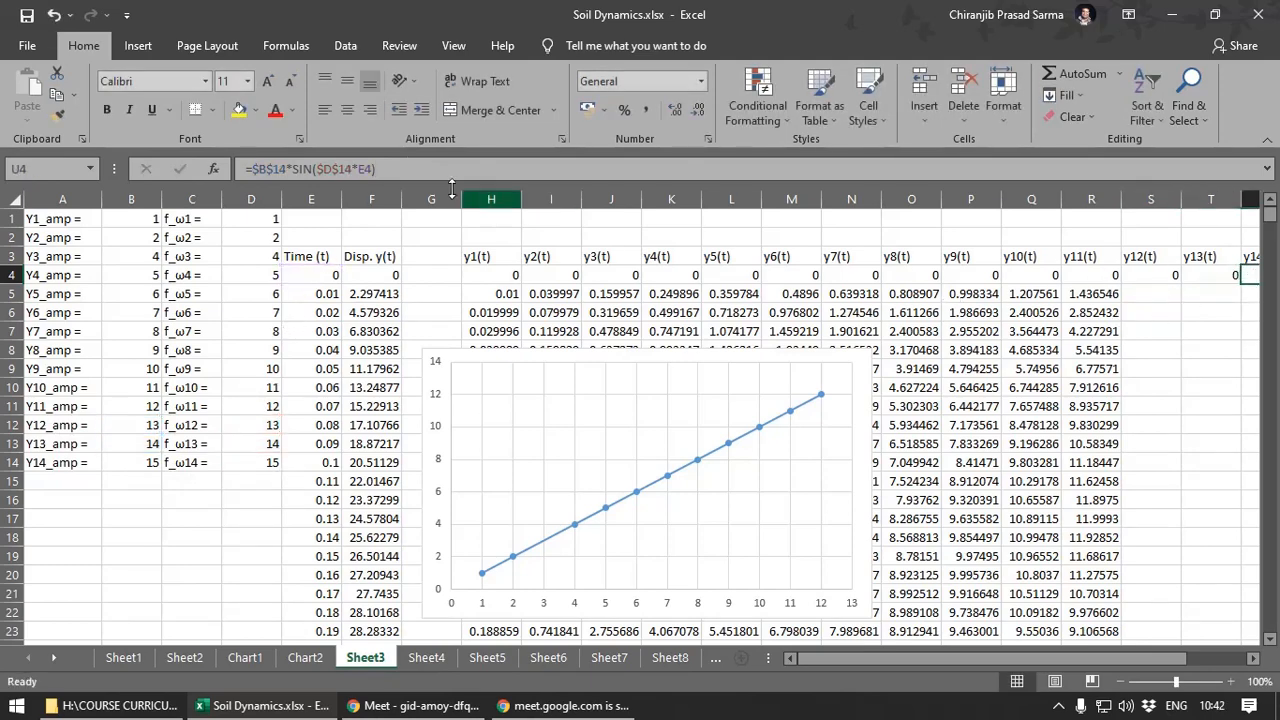
left_click(412, 175)
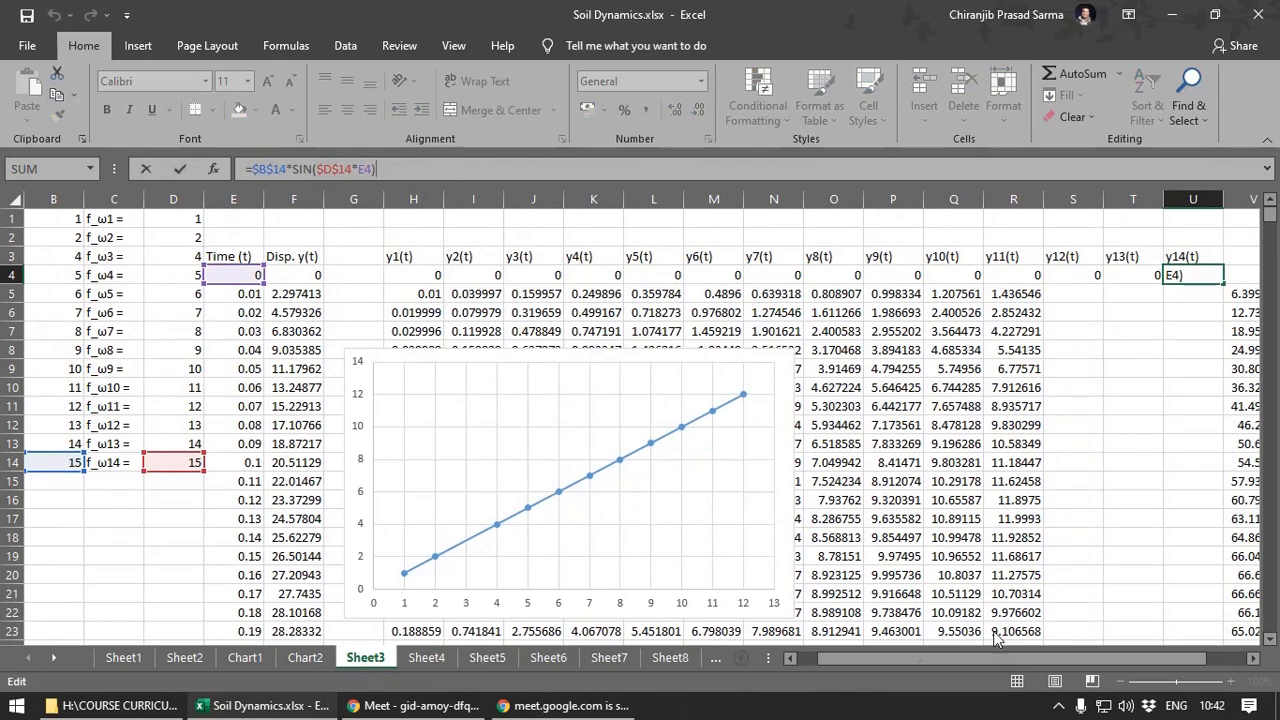
key("Return")
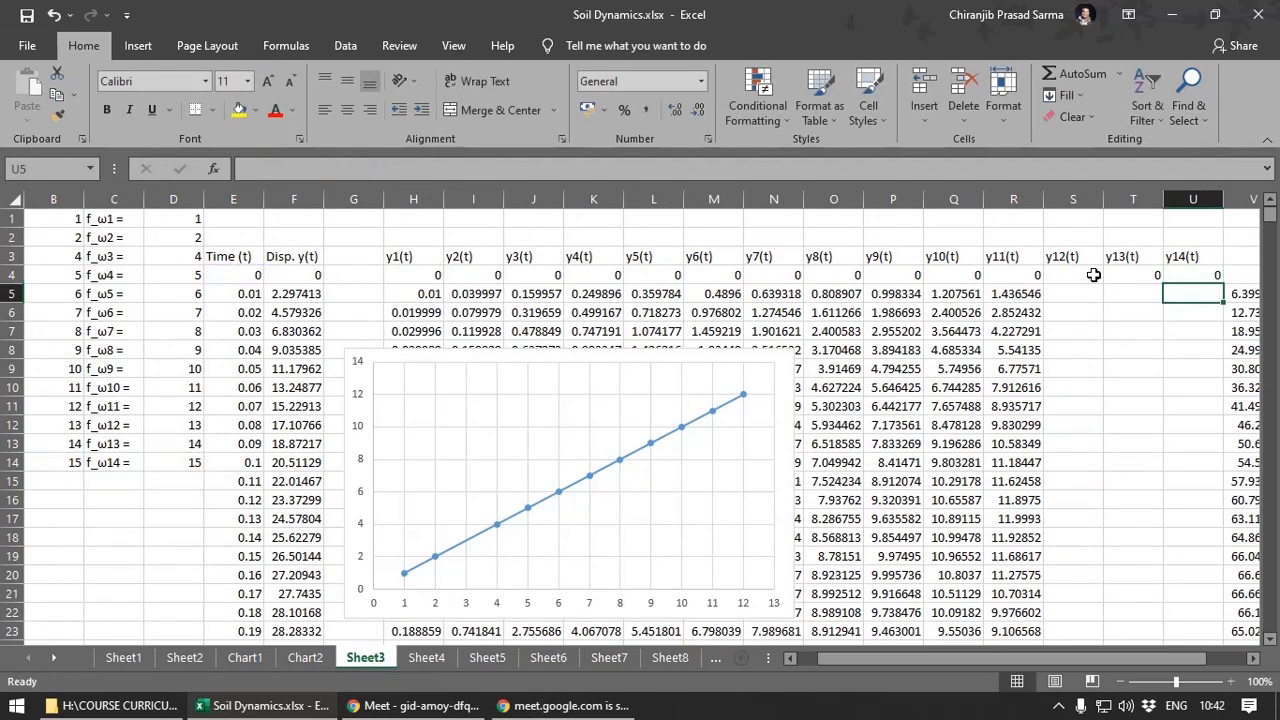
- Fill the y12(t), y13(t) and y14(t) formulas from S4, T4 and U4 down through all time rows
left_click(1095, 276)
double_click(1103, 280)
left_click(1138, 276)
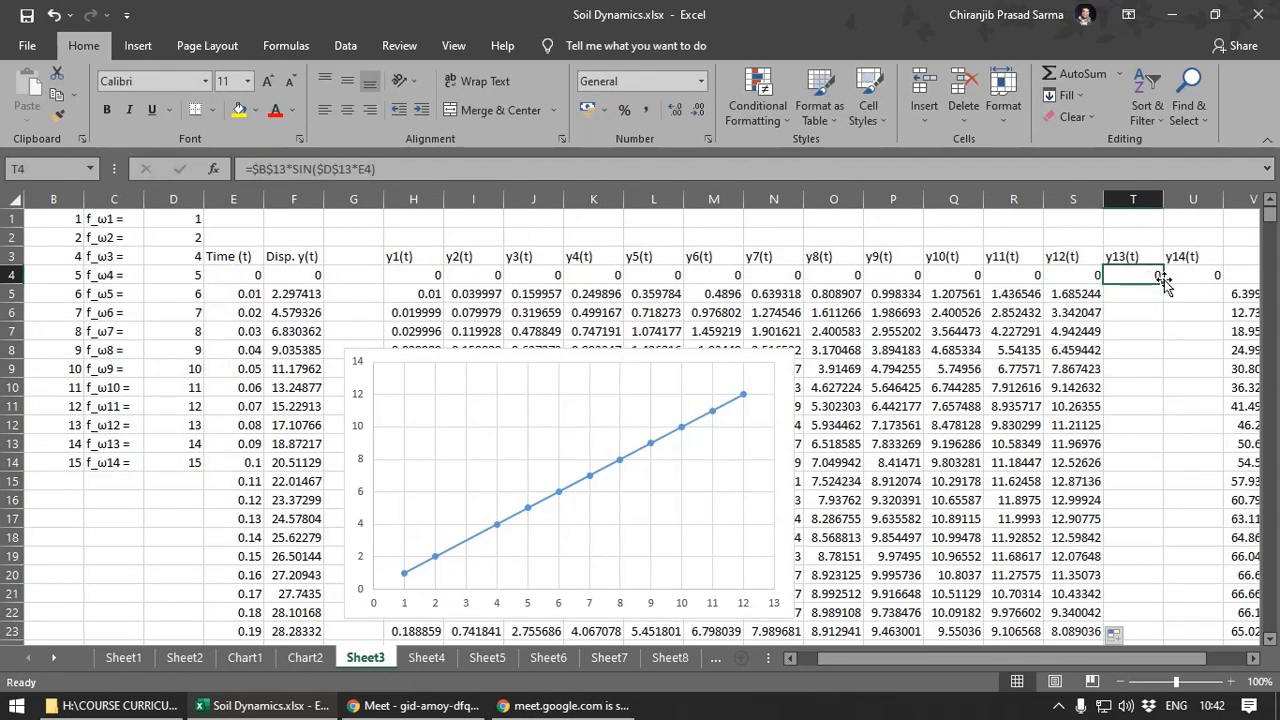
double_click(1163, 283)
left_click(1190, 274)
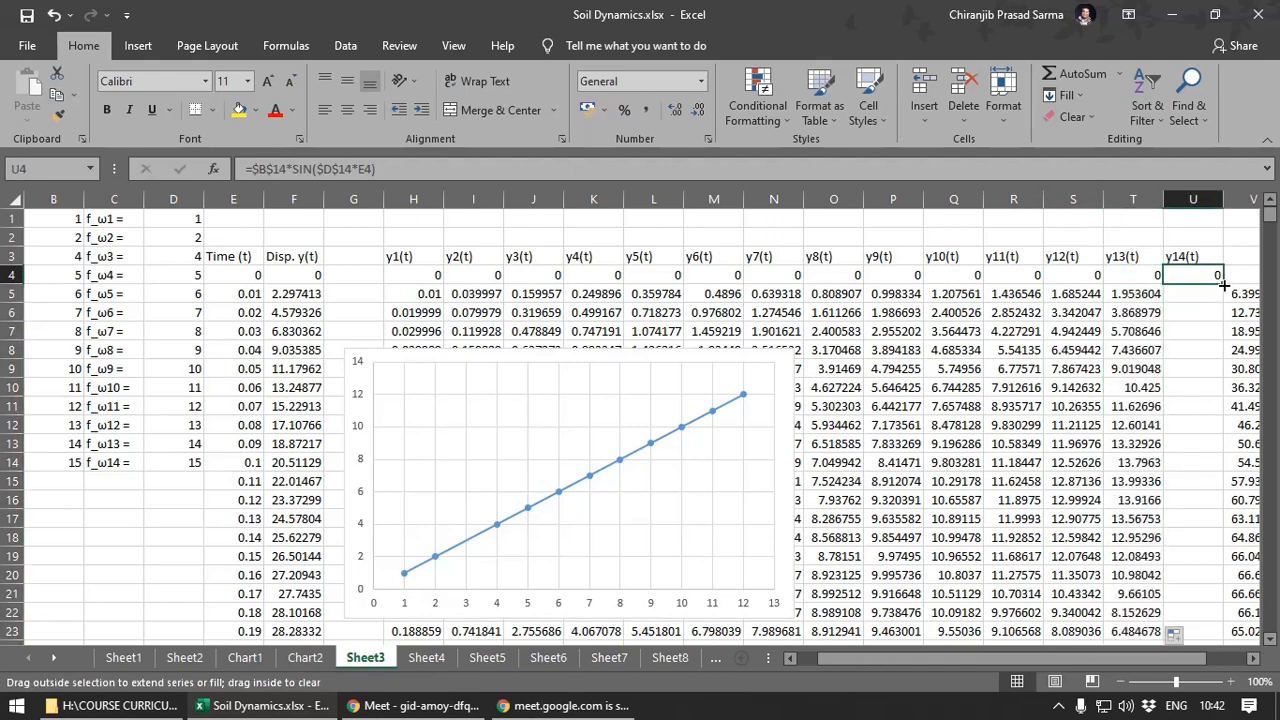
double_click(1222, 284)
- Extend the total in V4 to =SUM(H4:U4) and fill it down column V
left_click_drag(1126, 656, 1182, 657)
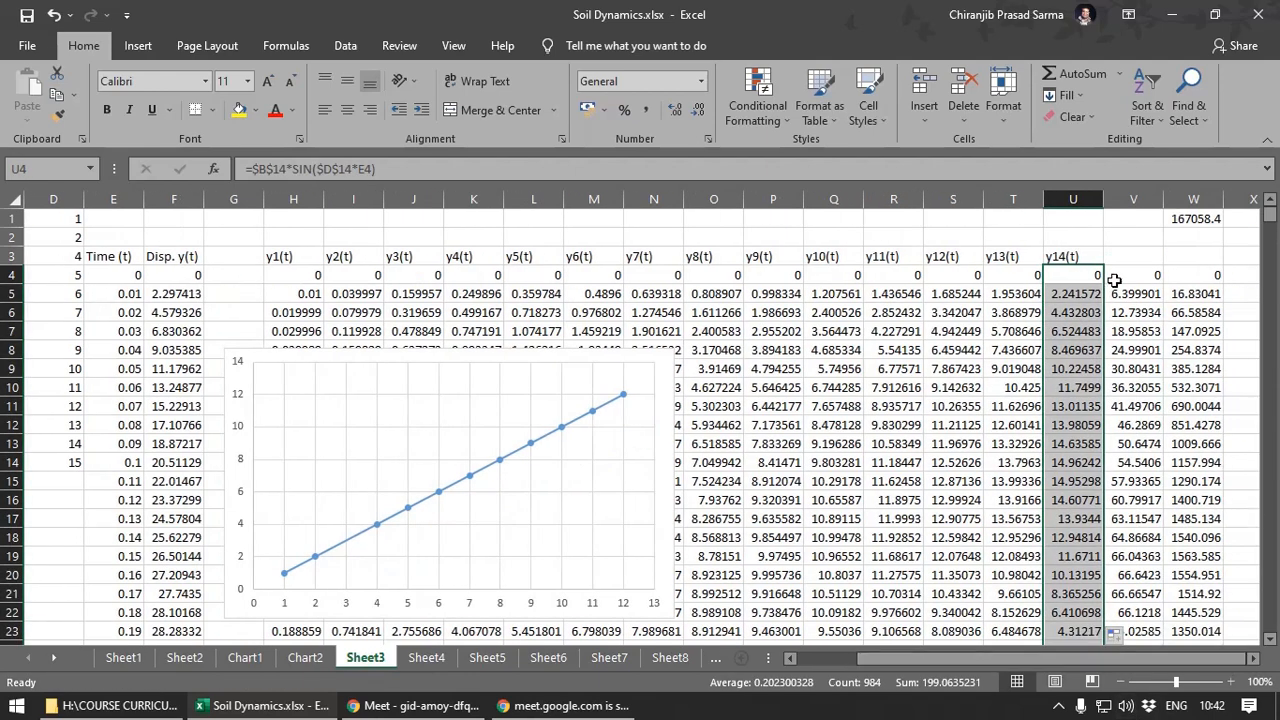
left_click(1114, 279)
left_click(397, 172)
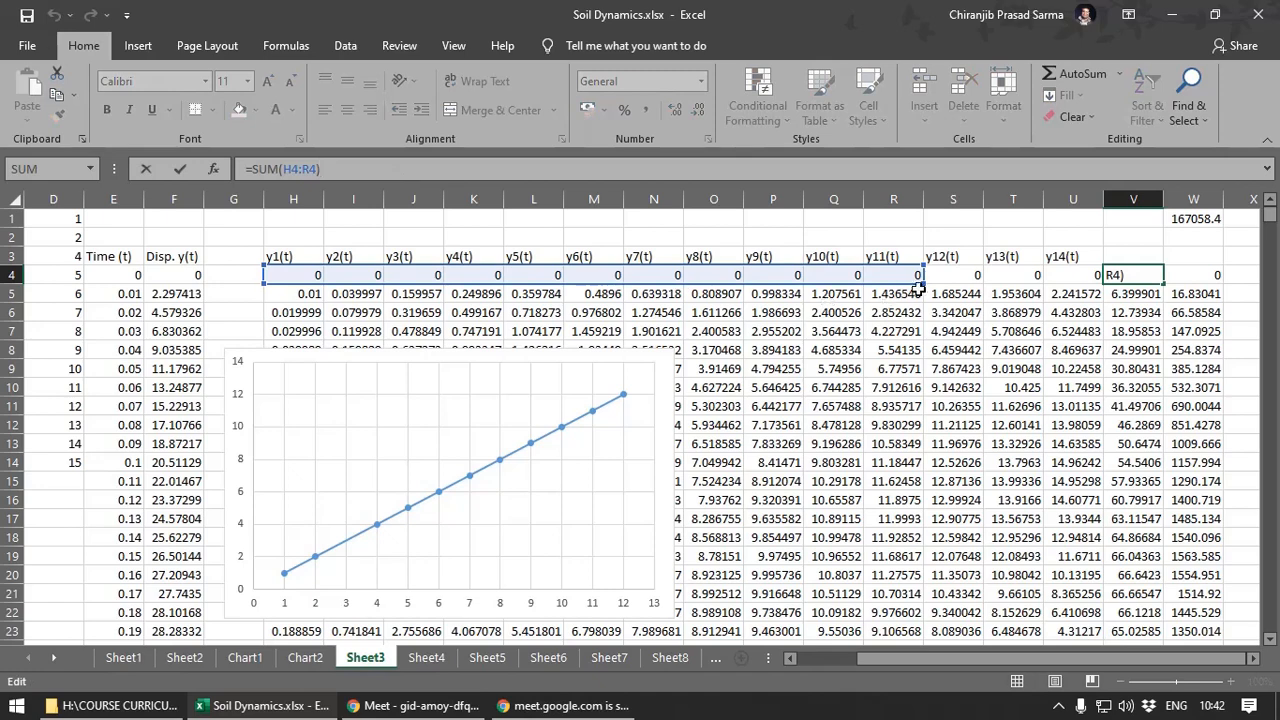
left_click_drag(917, 289, 1104, 284)
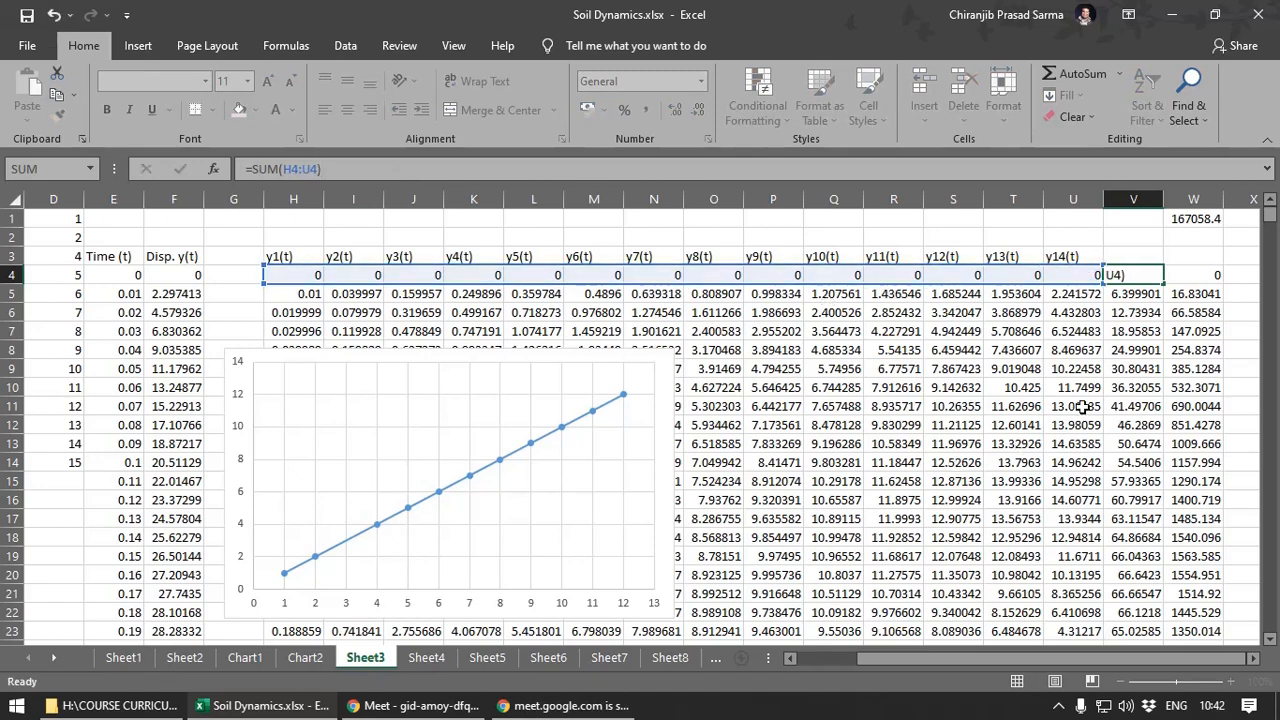
key("Return")
left_click(1133, 277)
double_click(1163, 285)
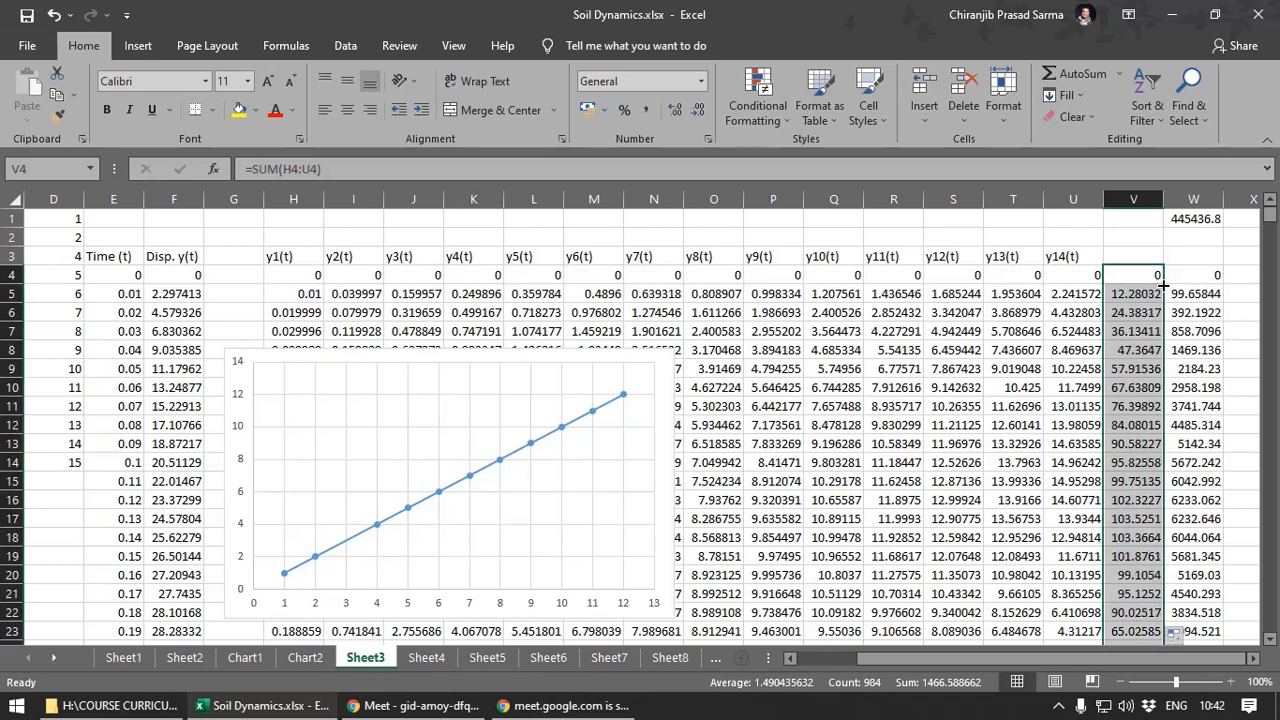
- Check the error total in W1 and copy the entire displacement chart from the Chart2 sheet
left_click(1196, 222)
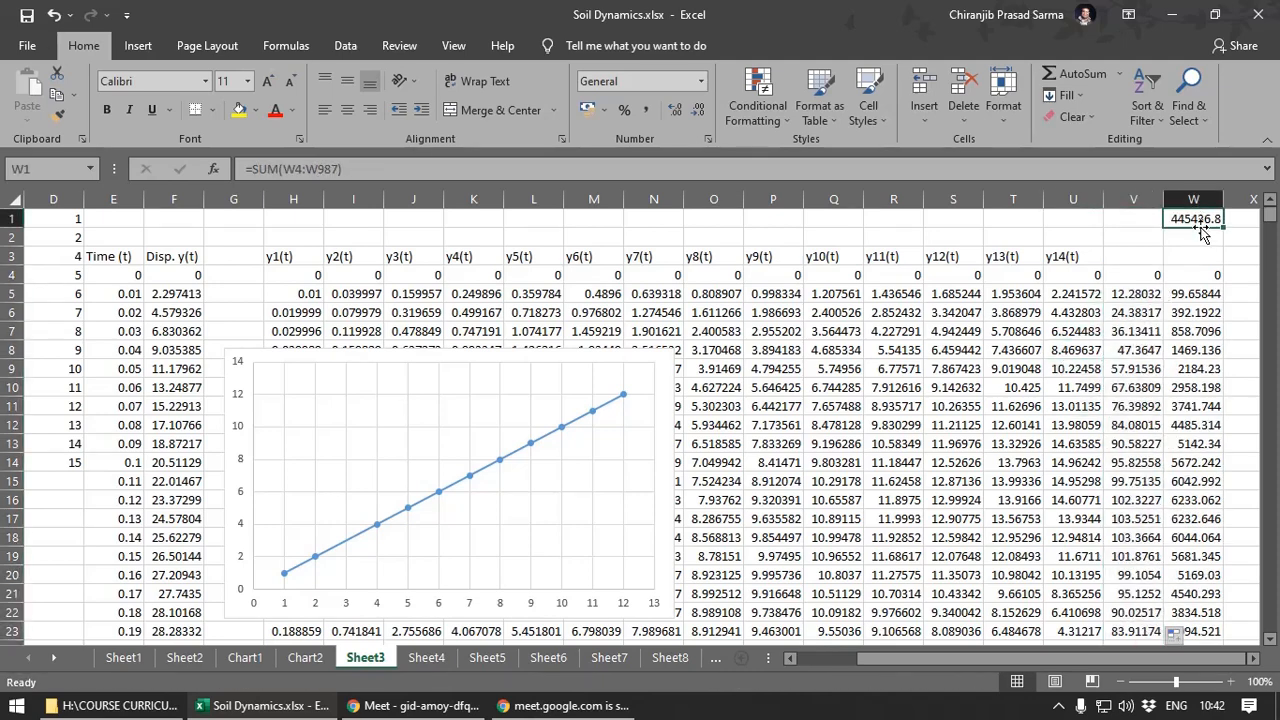
left_click_drag(916, 658, 912, 660)
left_click(305, 657)
left_click(163, 528)
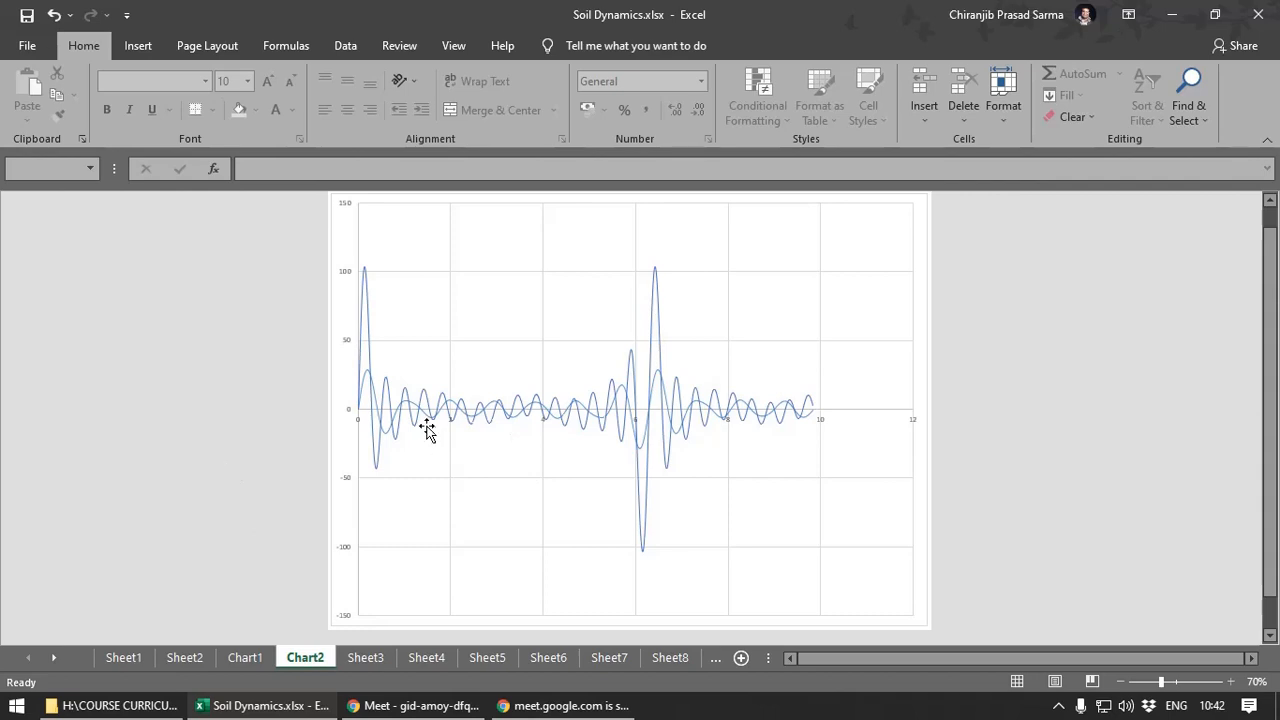
left_click(392, 441)
left_click(180, 489)
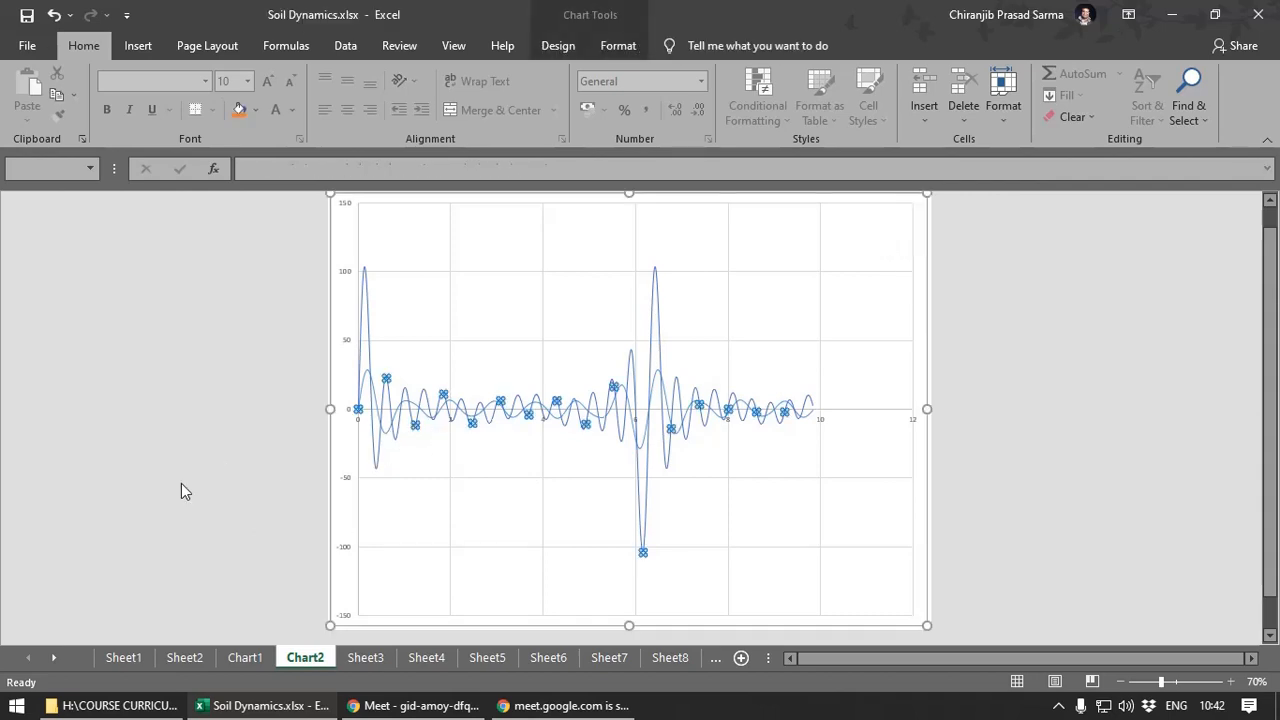
left_click(342, 241)
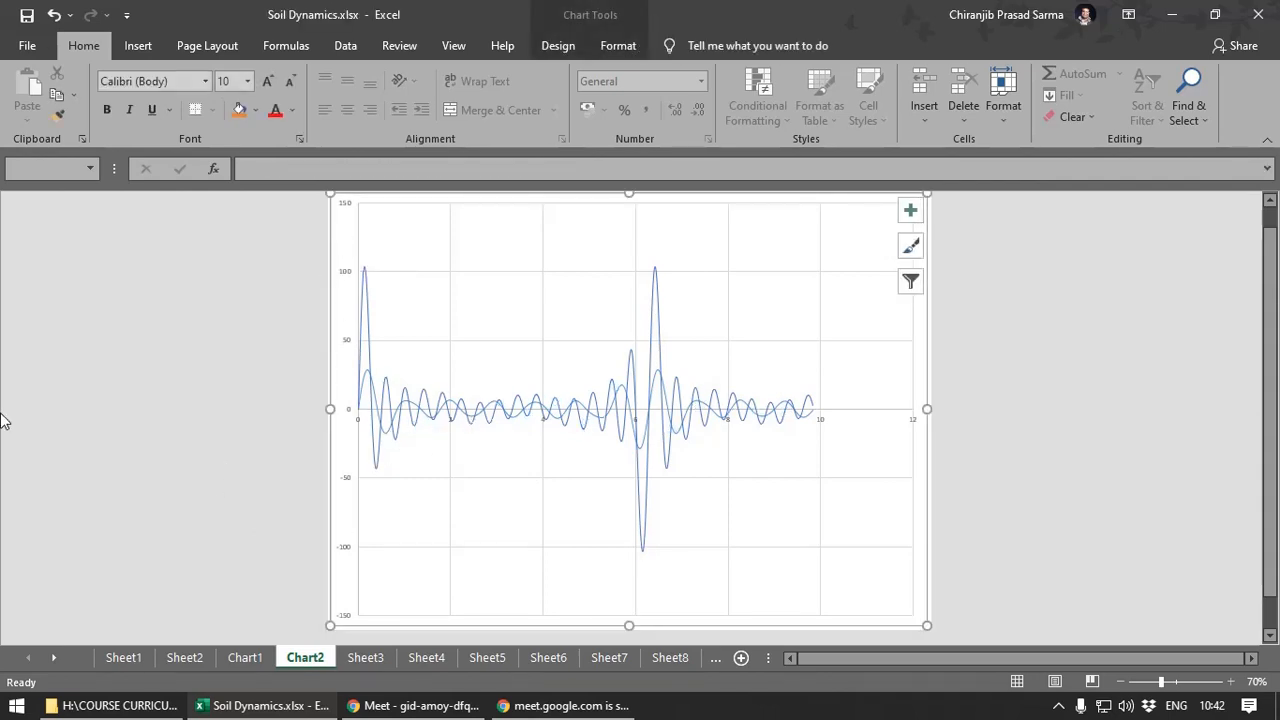
- Paste the displacement chart into Sheet3 at G1 and shrink it so its upper-left corner sits in column O below row 4
left_click(365, 657)
left_click(239, 224)
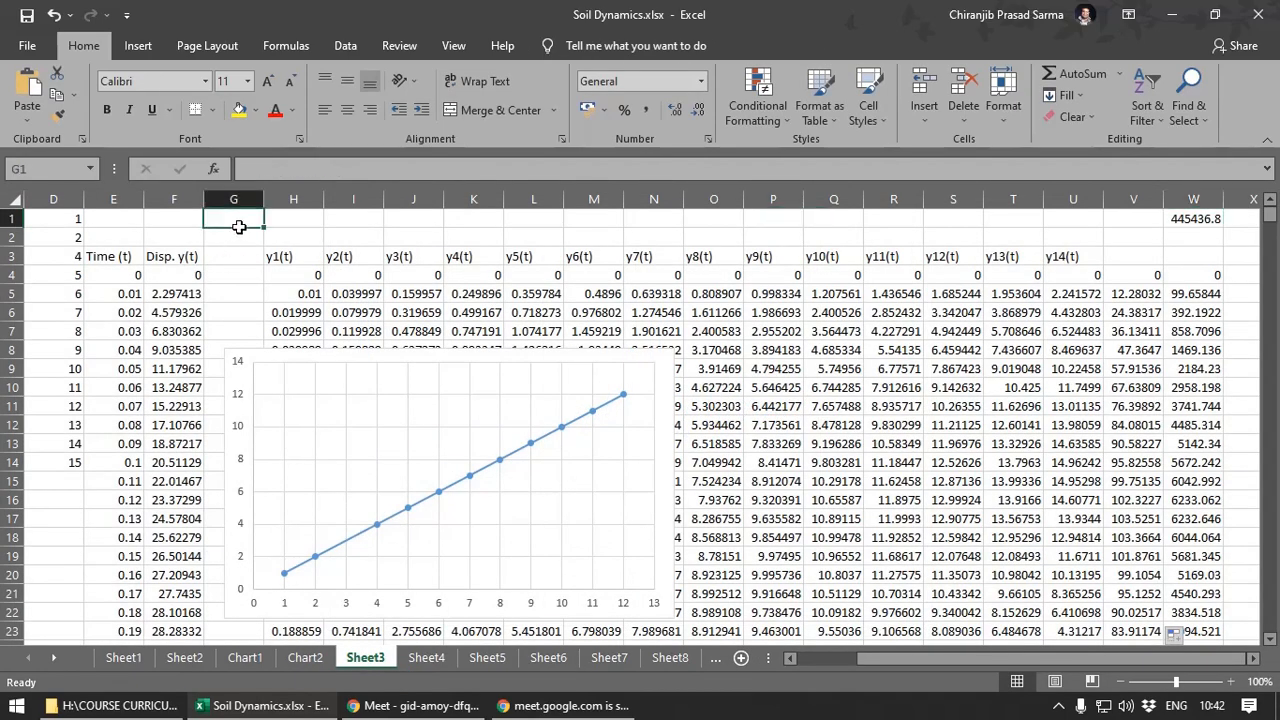
key("ctrl+v")
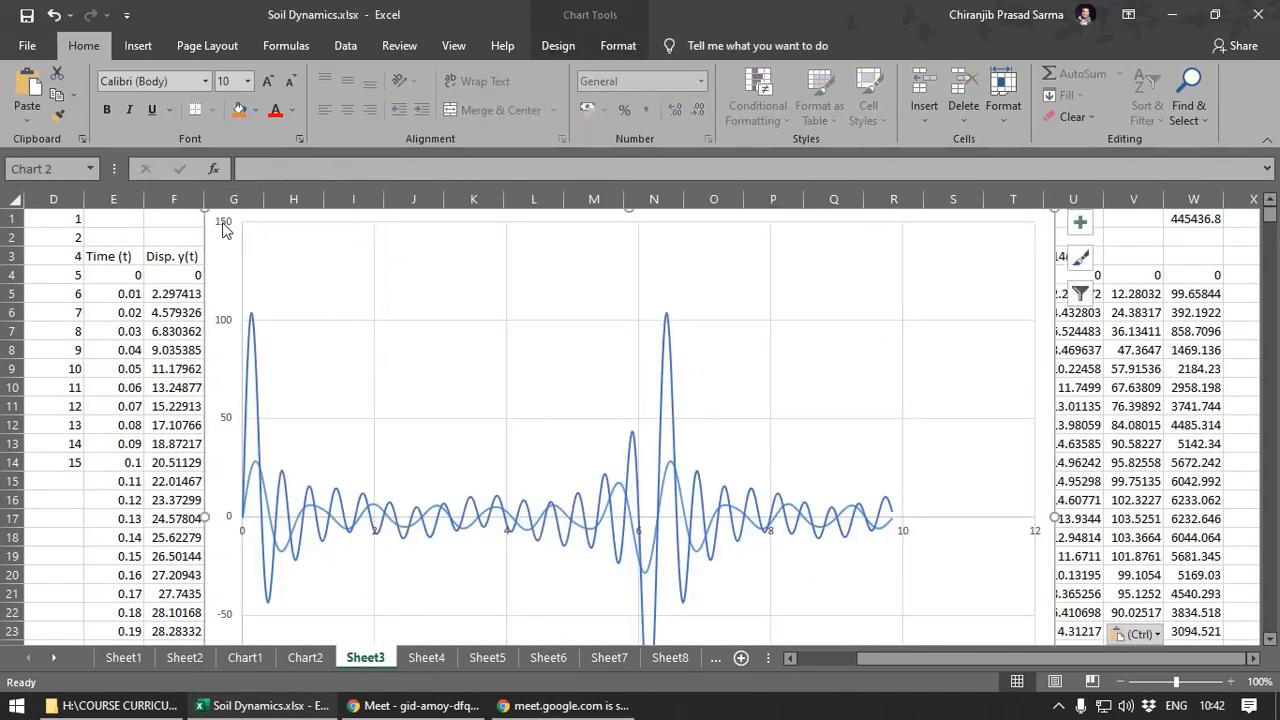
left_click_drag(203, 211, 760, 290)
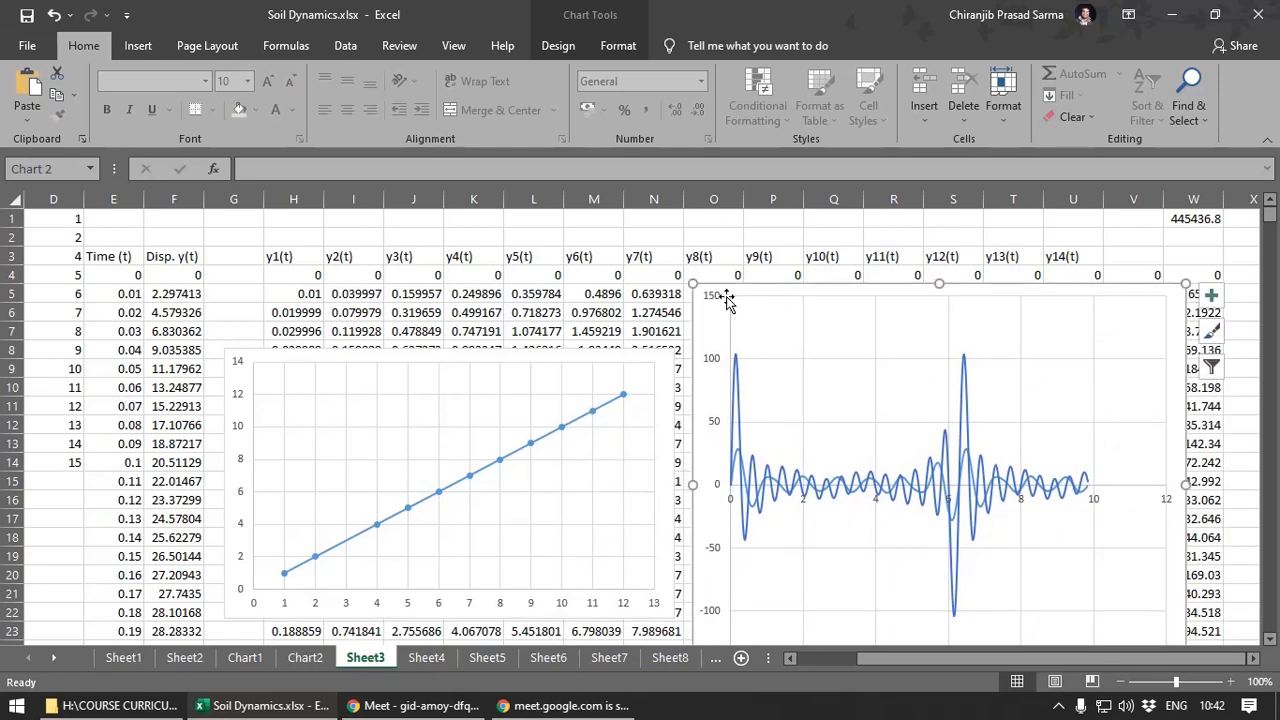
- Arrange the amplitude and displacement charts side by side below row 3, spanning columns E to T, and extend the displacement chart to row 22
left_click_drag(939, 283, 878, 307)
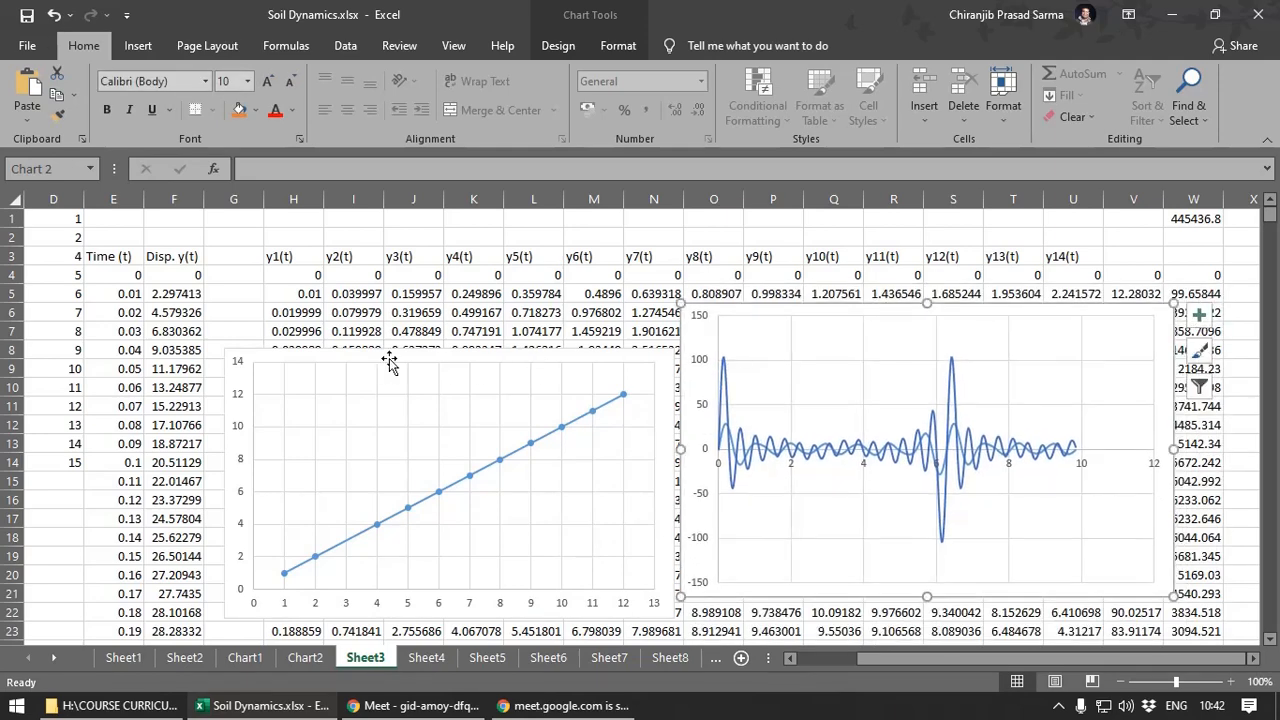
left_click_drag(380, 357, 258, 278)
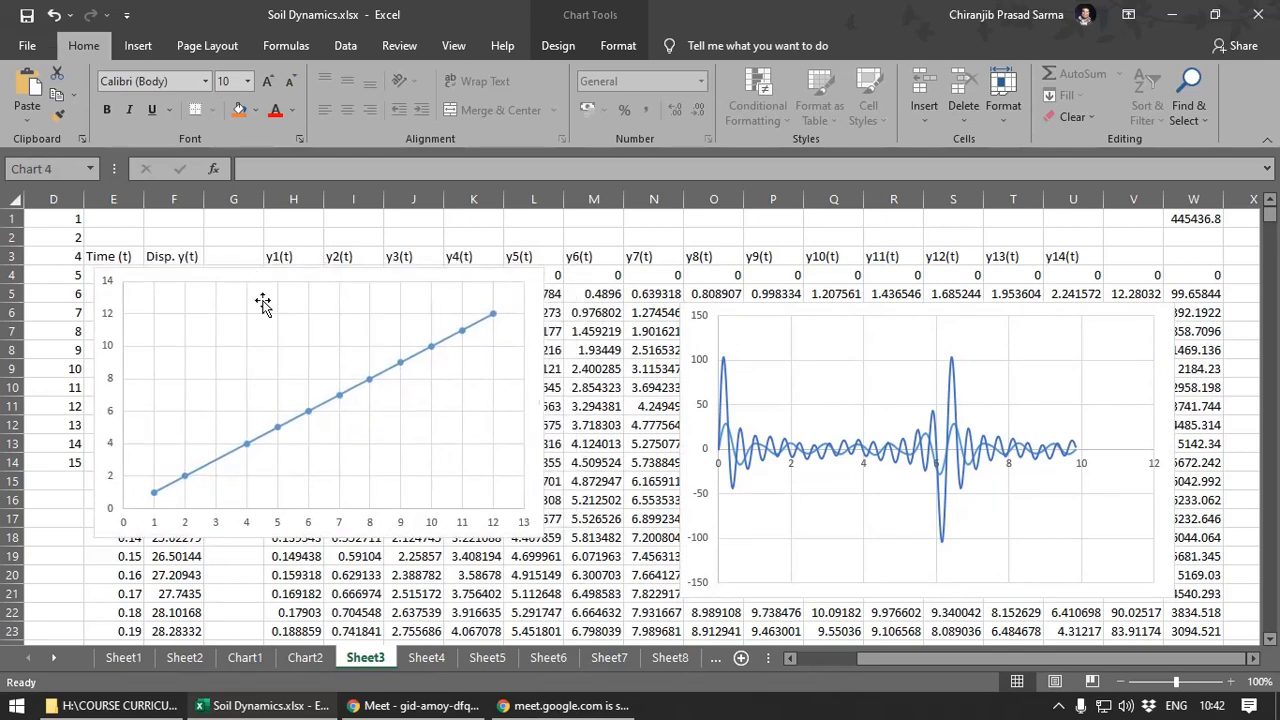
left_click_drag(988, 658, 884, 659)
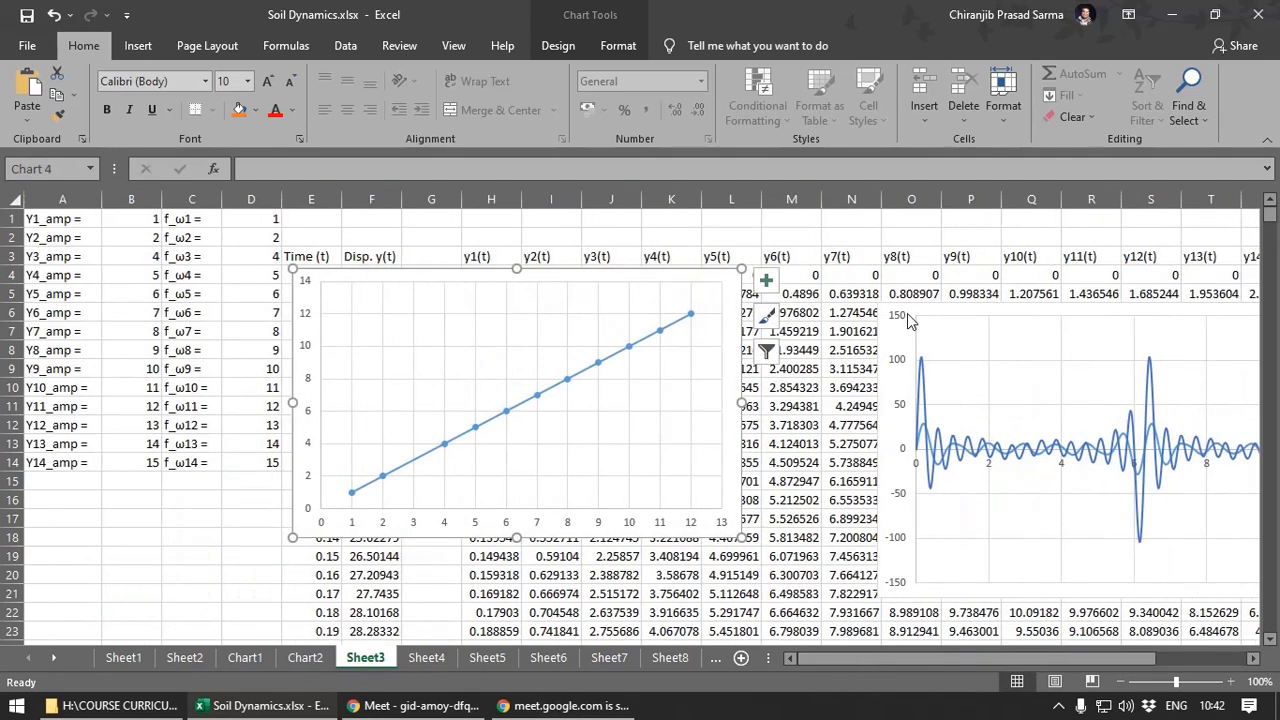
left_click_drag(909, 320, 783, 274)
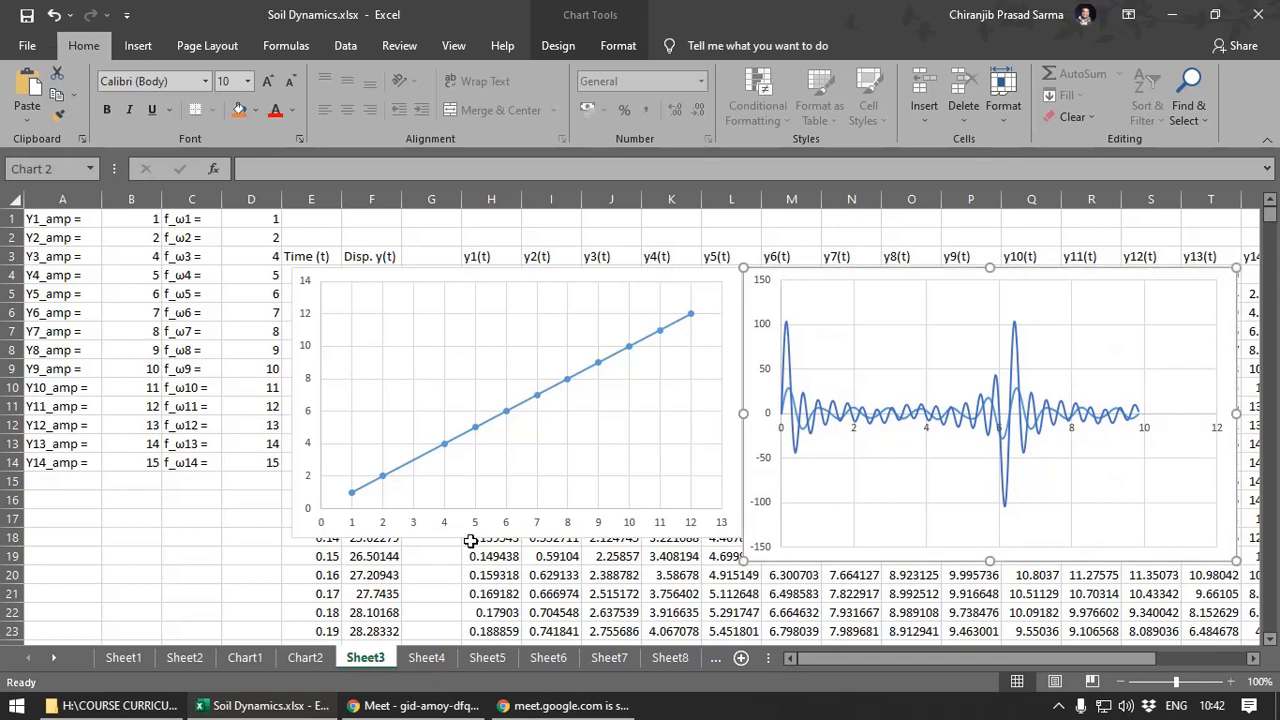
left_click_drag(989, 560, 995, 615)
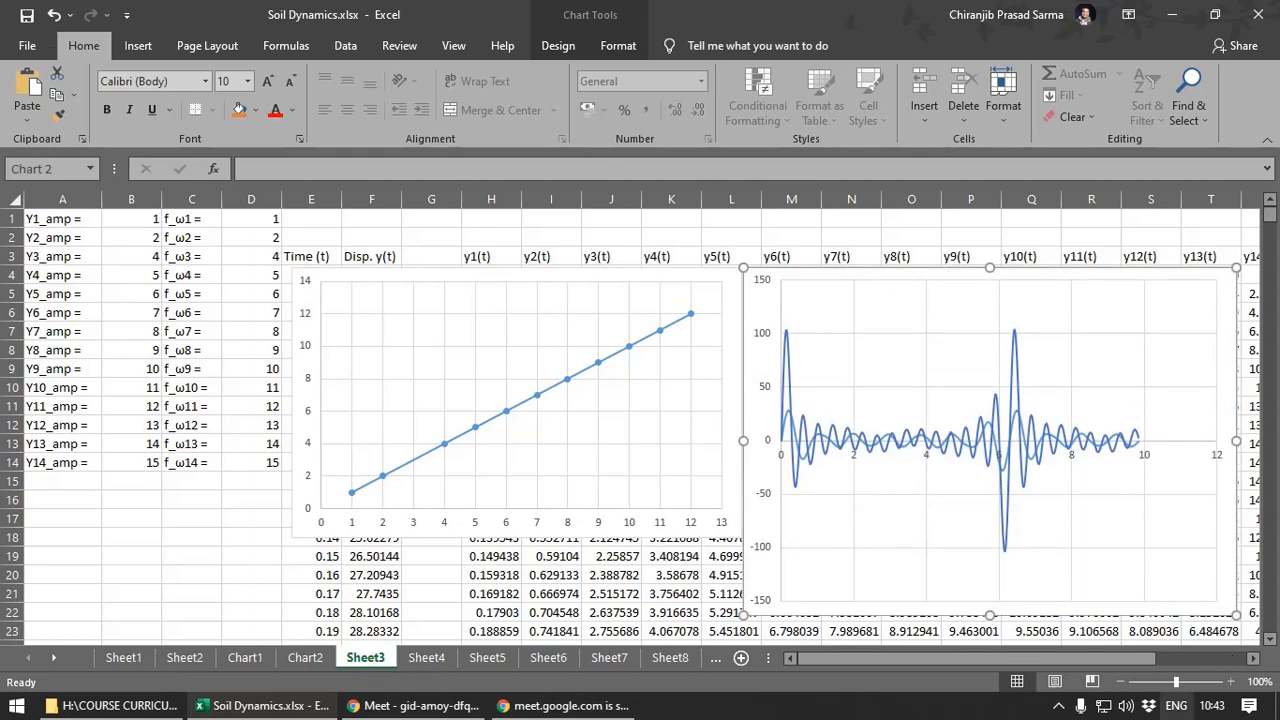
- Run Solver to minimise W1 by changing $B$1:$B$14 and $D$1:$D$14, and keep the solution
left_click_drag(1147, 659, 1189, 668)
left_click(1133, 220)
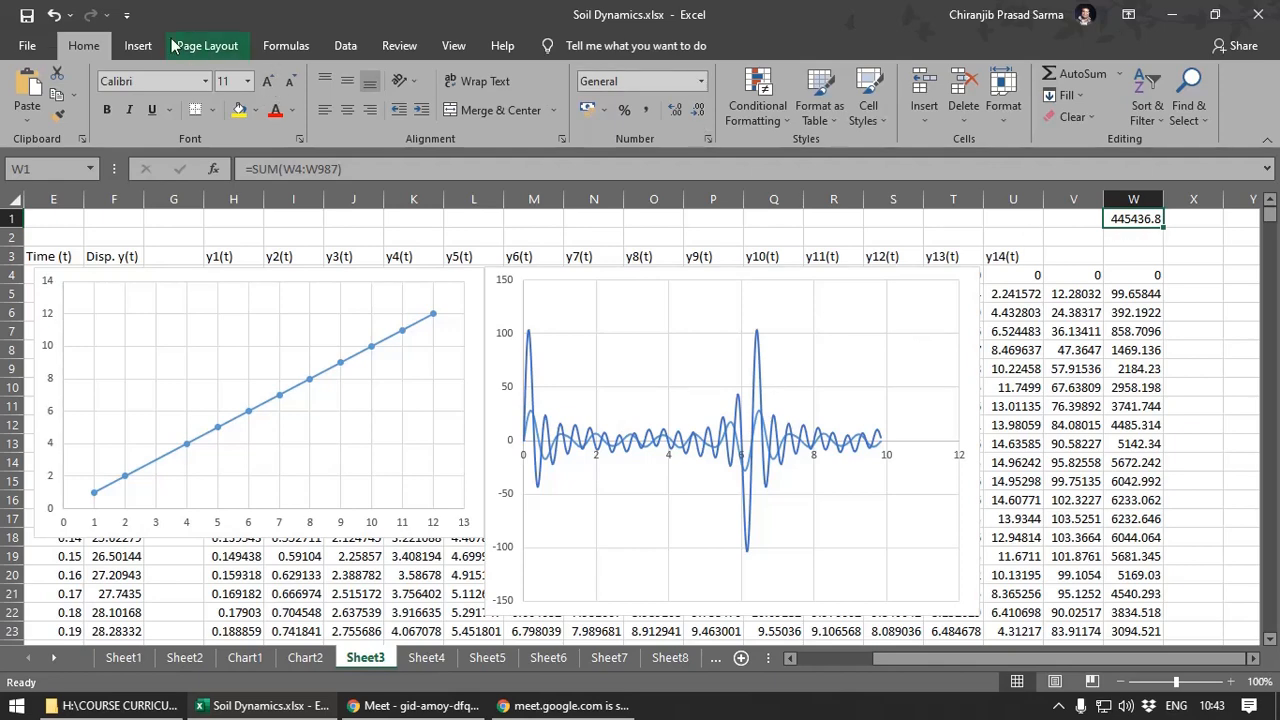
left_click(349, 47)
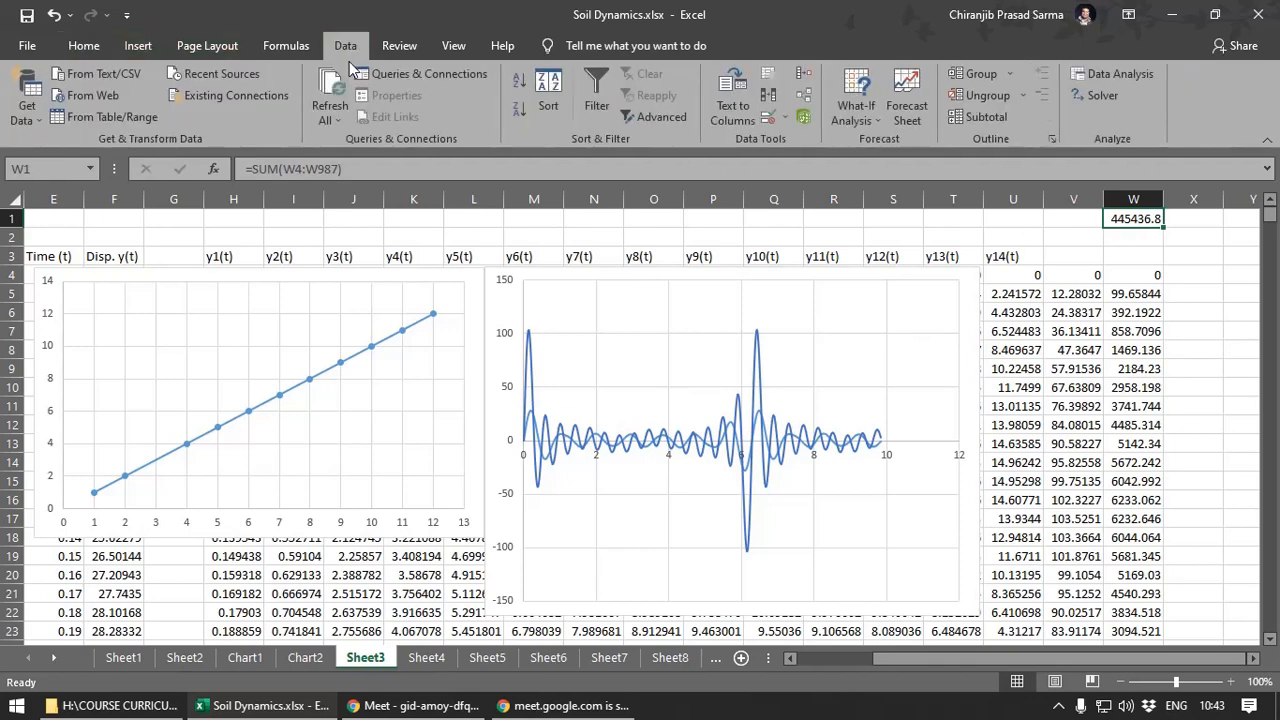
left_click(1100, 98)
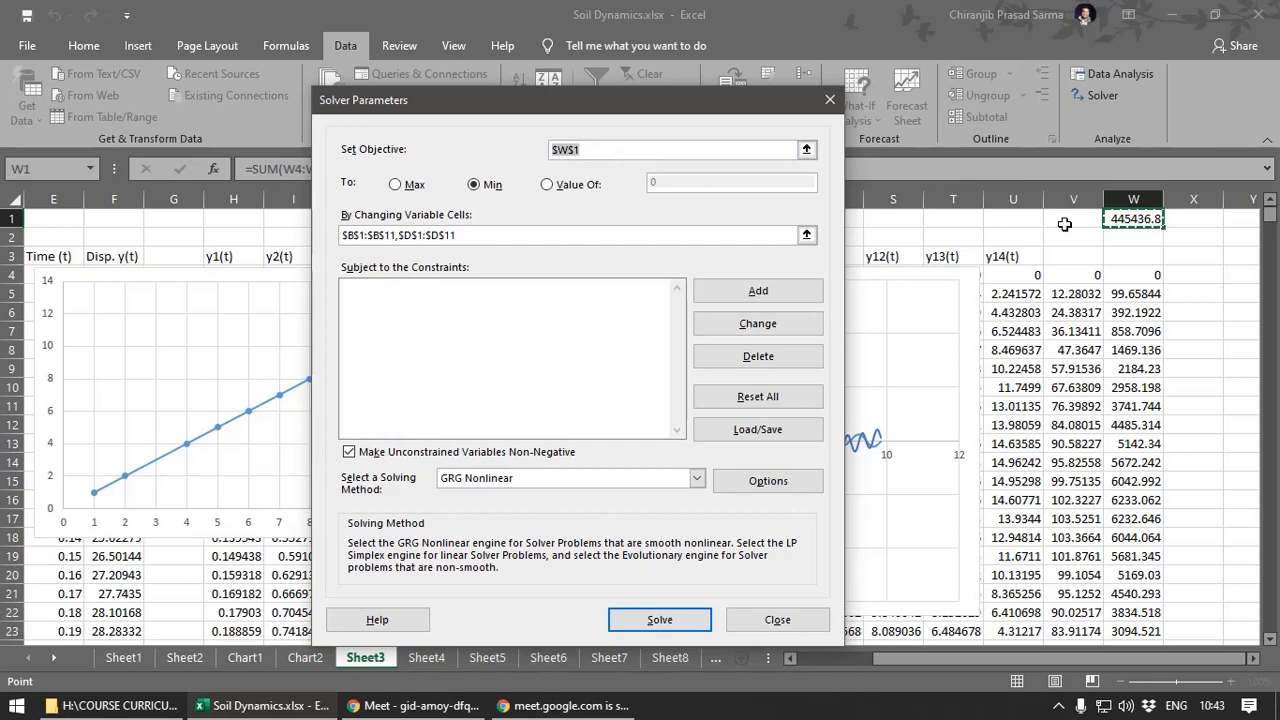
left_click(806, 236)
left_click_drag(897, 660, 830, 660)
left_click_drag(129, 221, 115, 457)
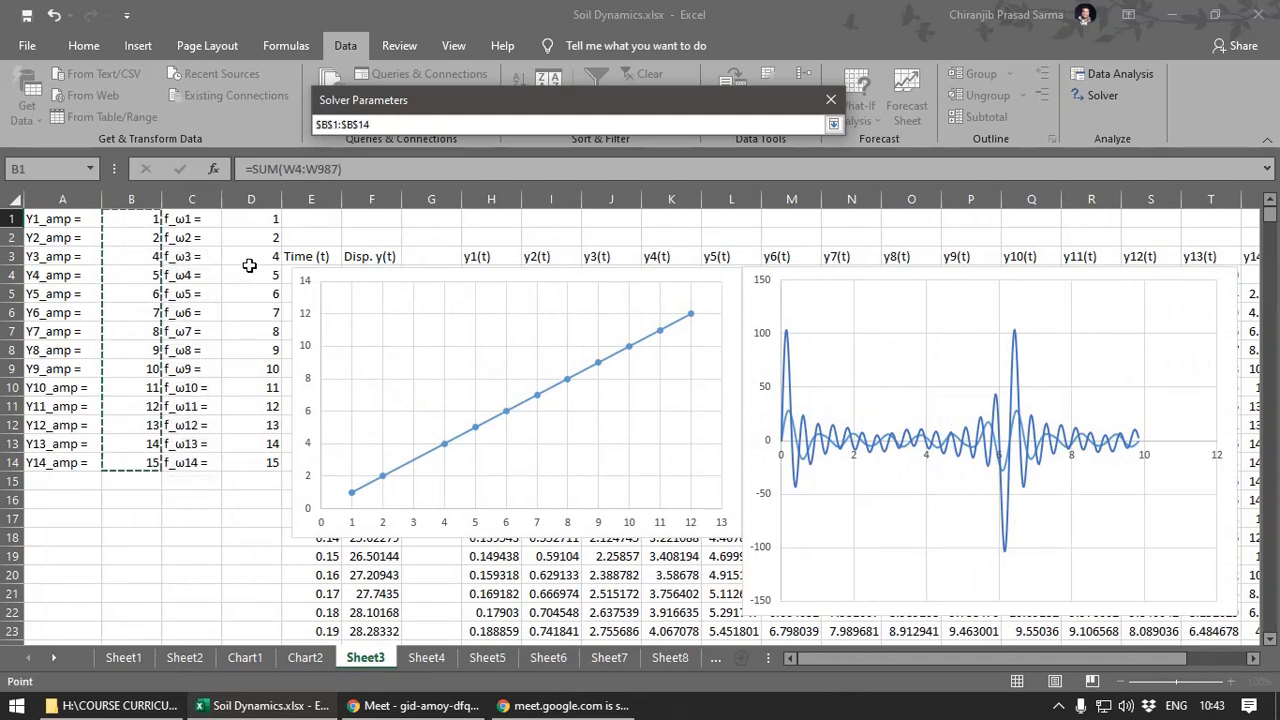
left_click_drag(251, 223, 261, 458)
left_click(833, 124)
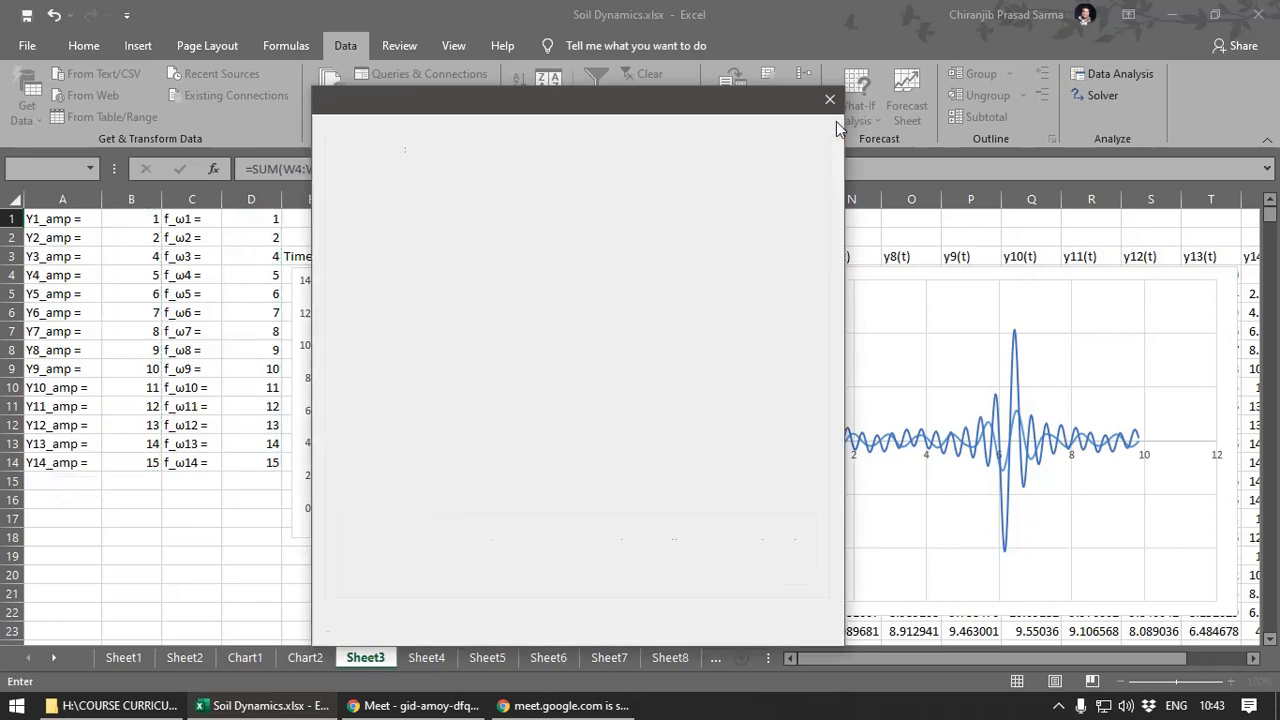
left_click(660, 620)
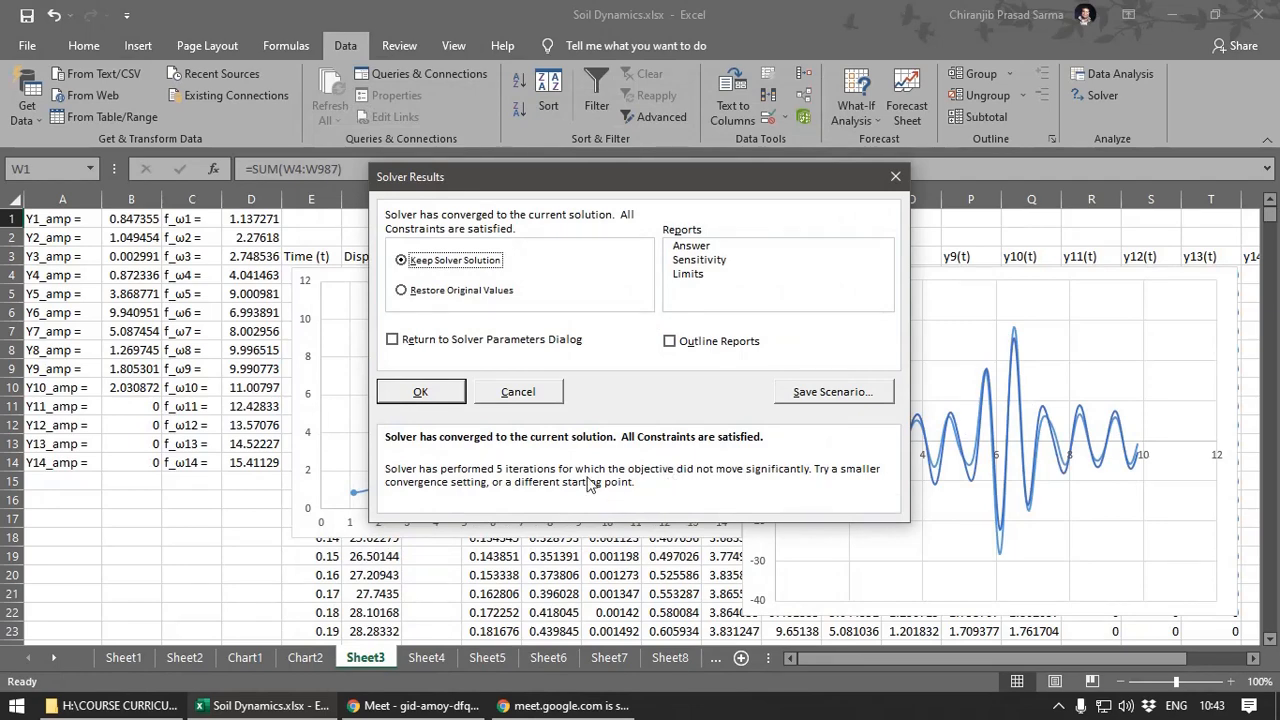
left_click(420, 392)
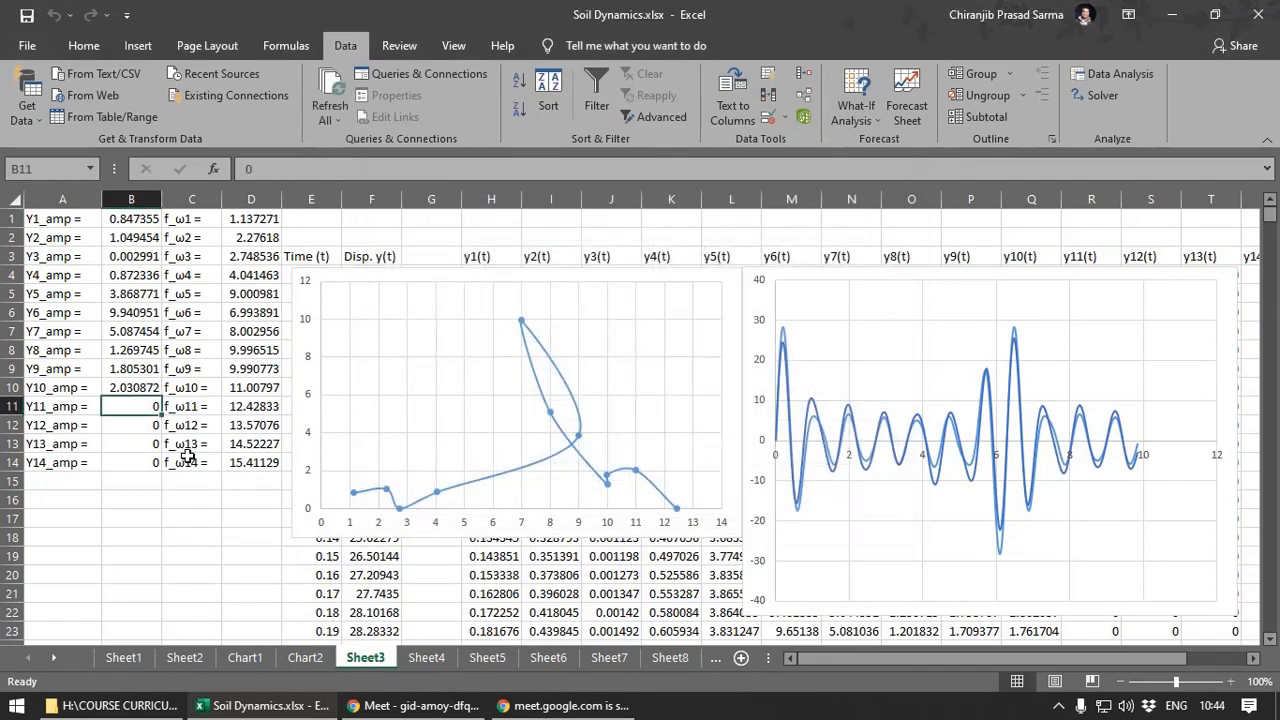
- Reset the amplitudes in B1:B14 to a filled series from 1 to 14
left_click(128, 216)
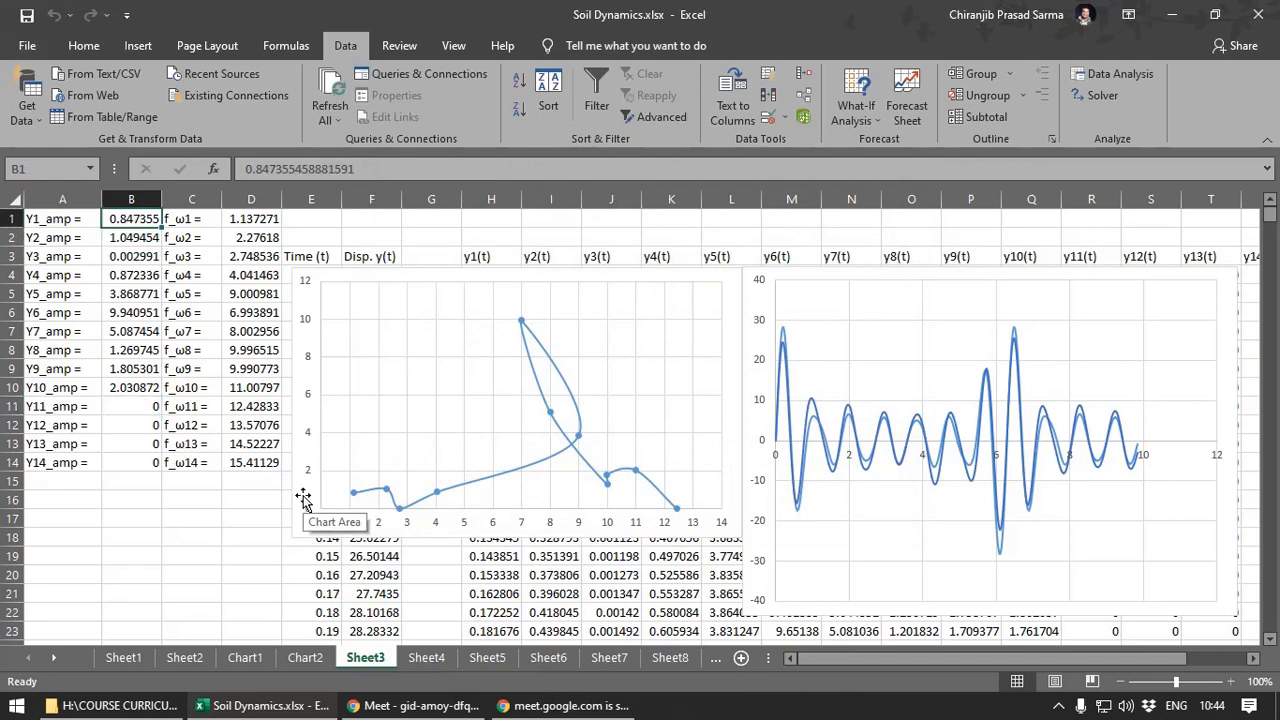
type("1")
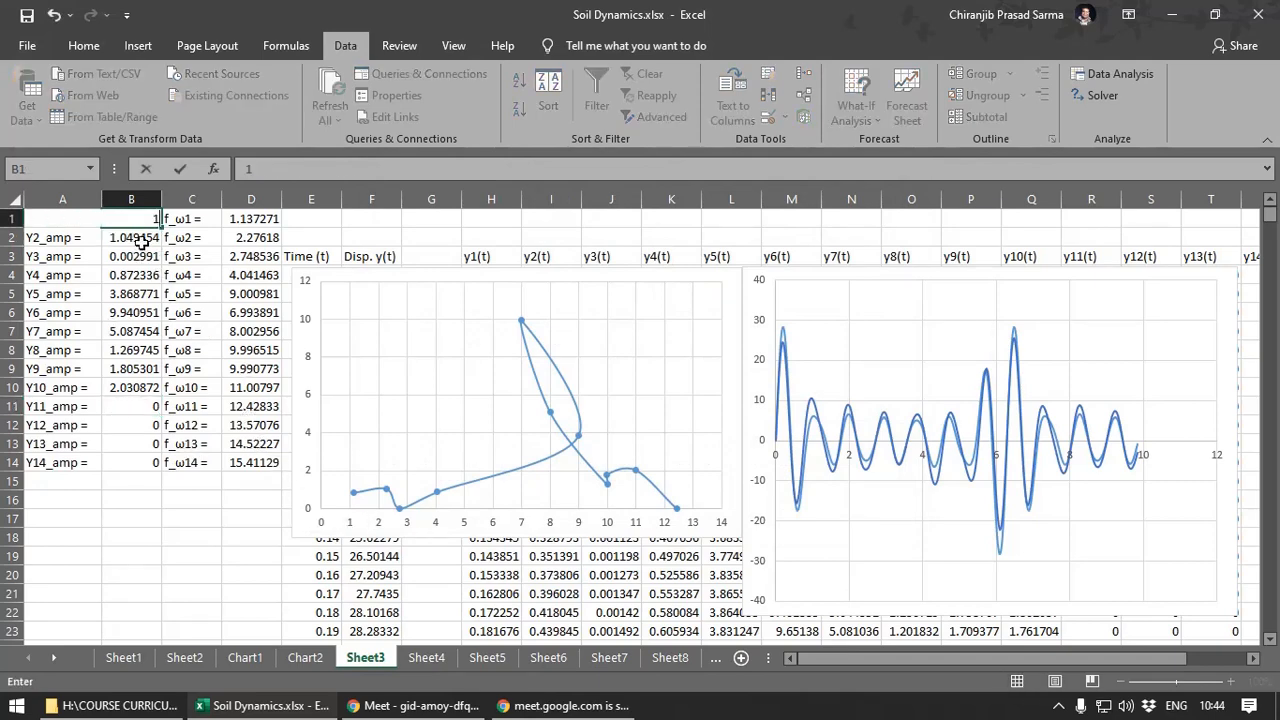
key("Return")
left_click(145, 222)
left_click_drag(160, 230, 150, 466)
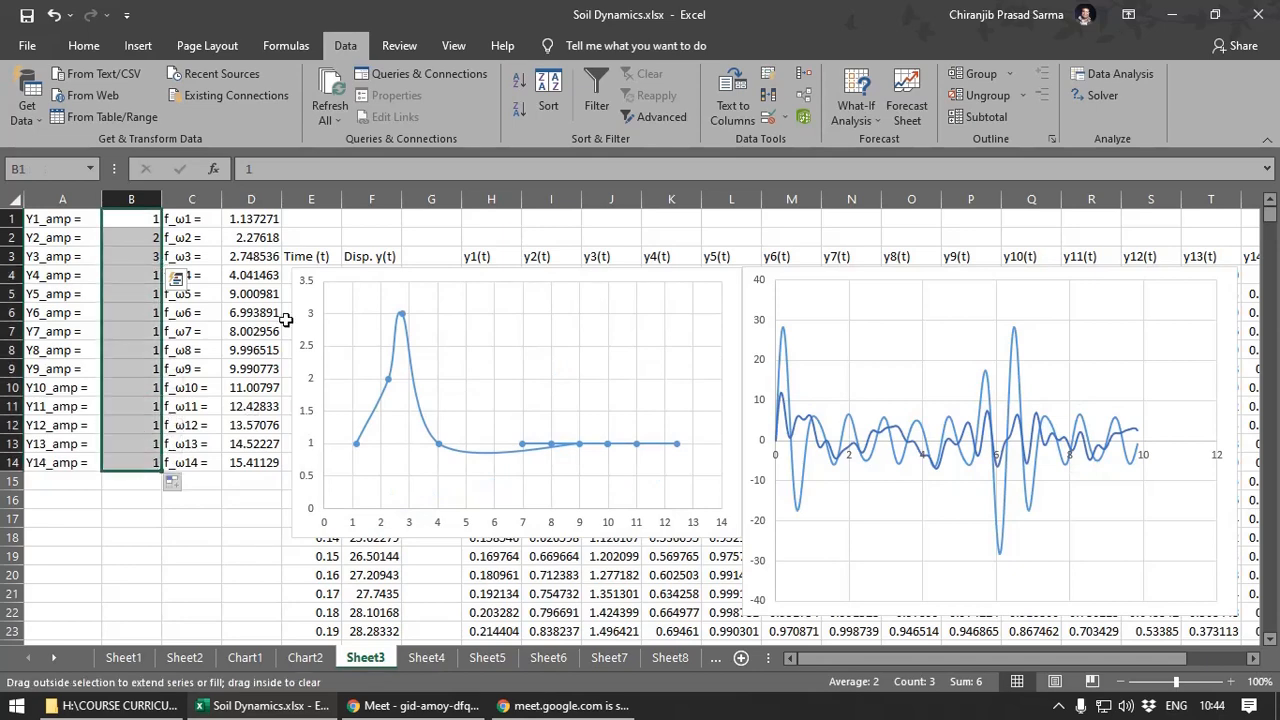
- Reset the frequencies in D1:D14 to a series from 1 to 14, starting with 1 and 2 in D1:D2
left_click(257, 221)
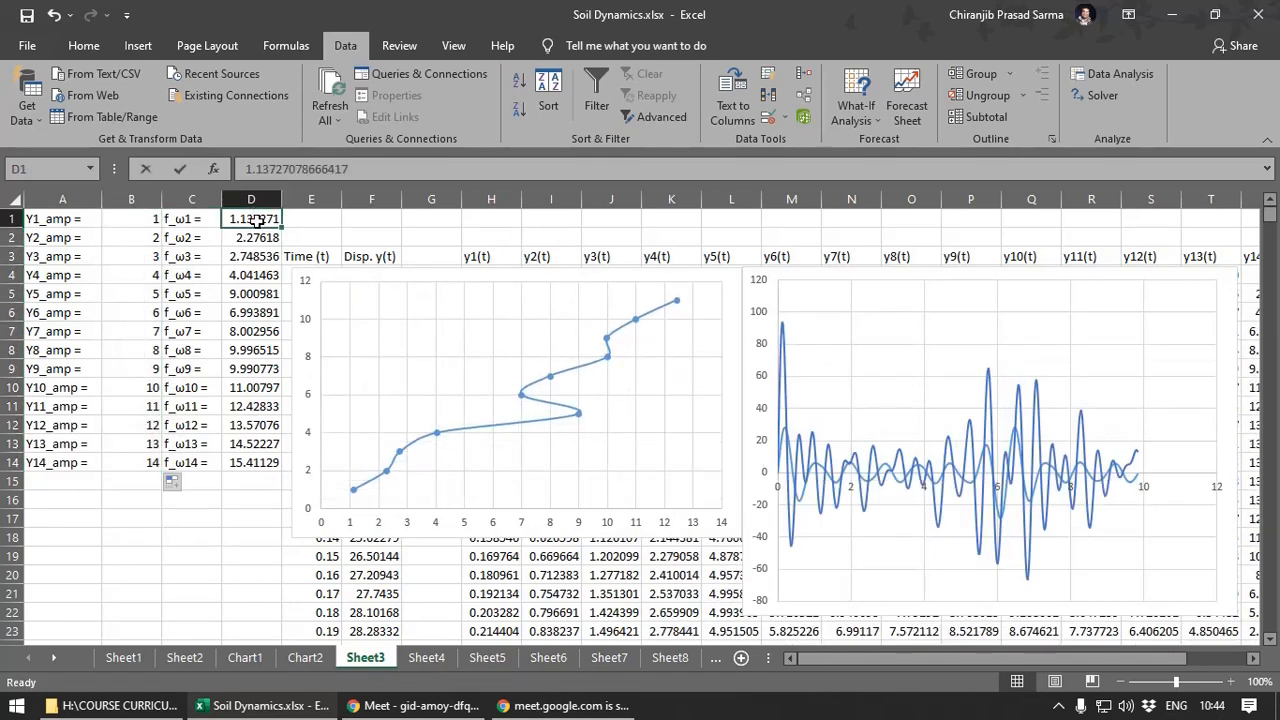
type("1")
key("Return")
type("2")
key("Return")
left_click_drag(257, 221, 255, 476)
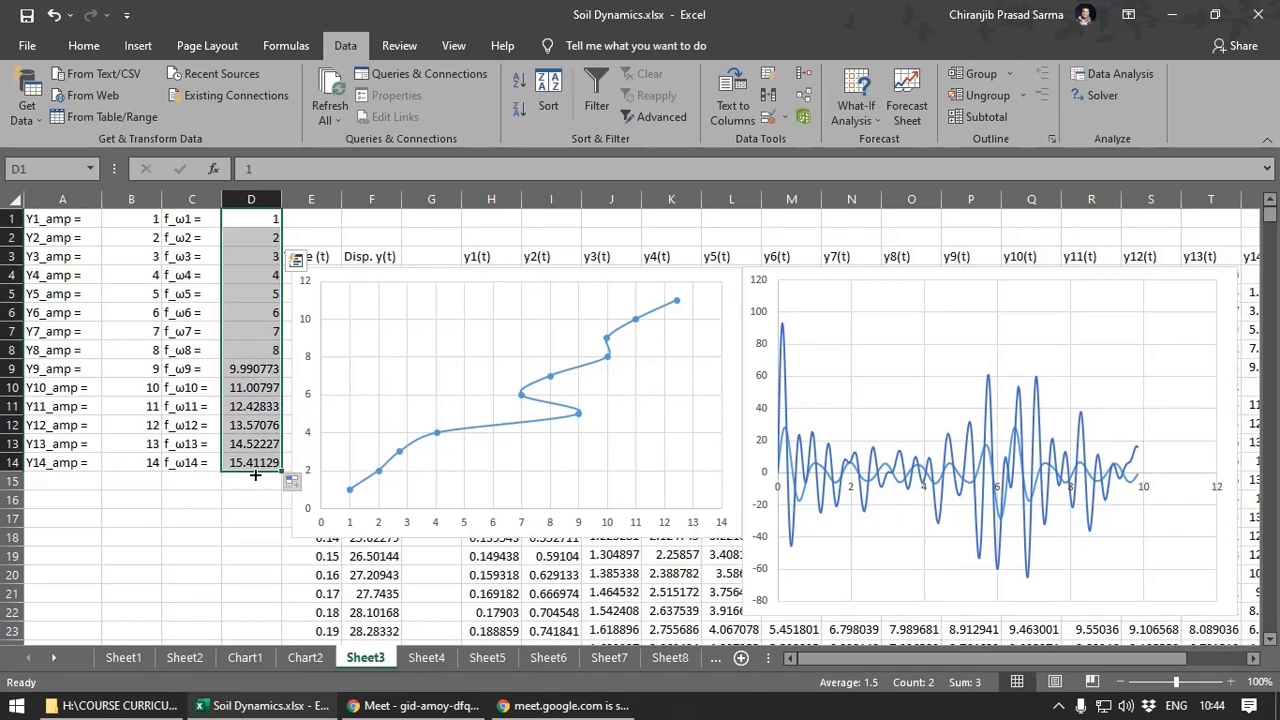
left_click(257, 484)
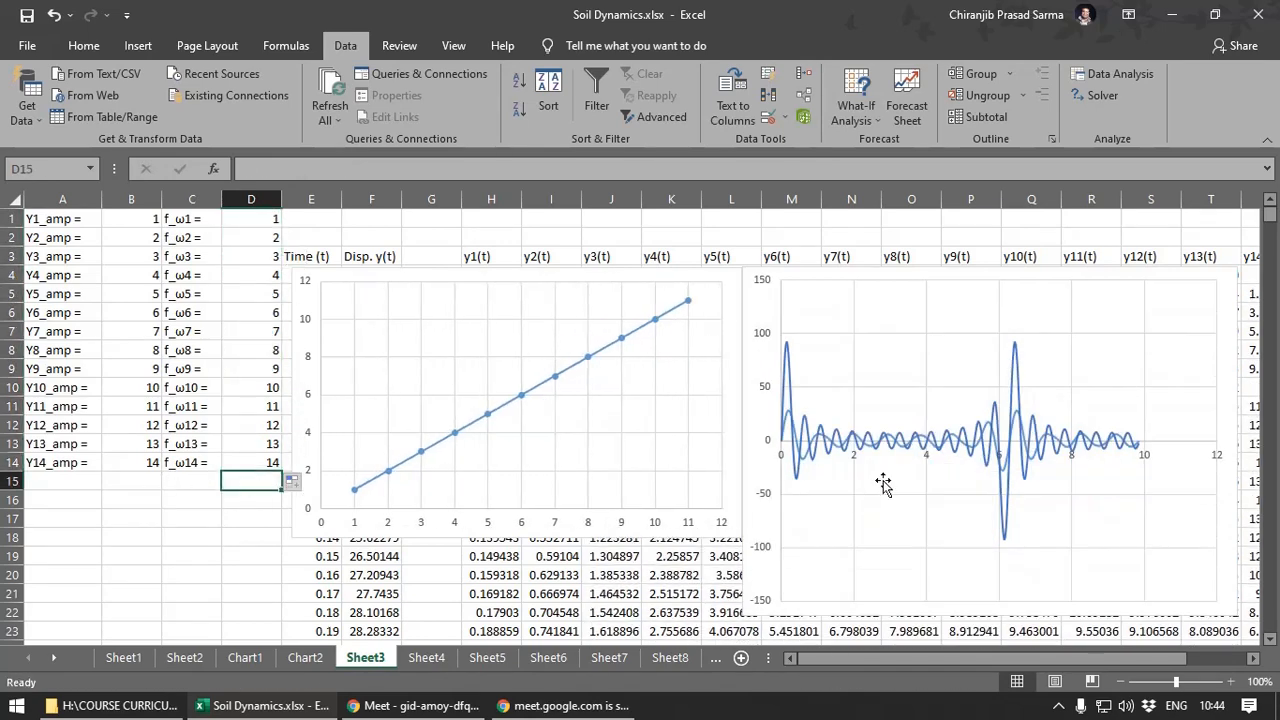
- Run Solver again on the new starting values with the same settings and keep the solution
left_click(1103, 95)
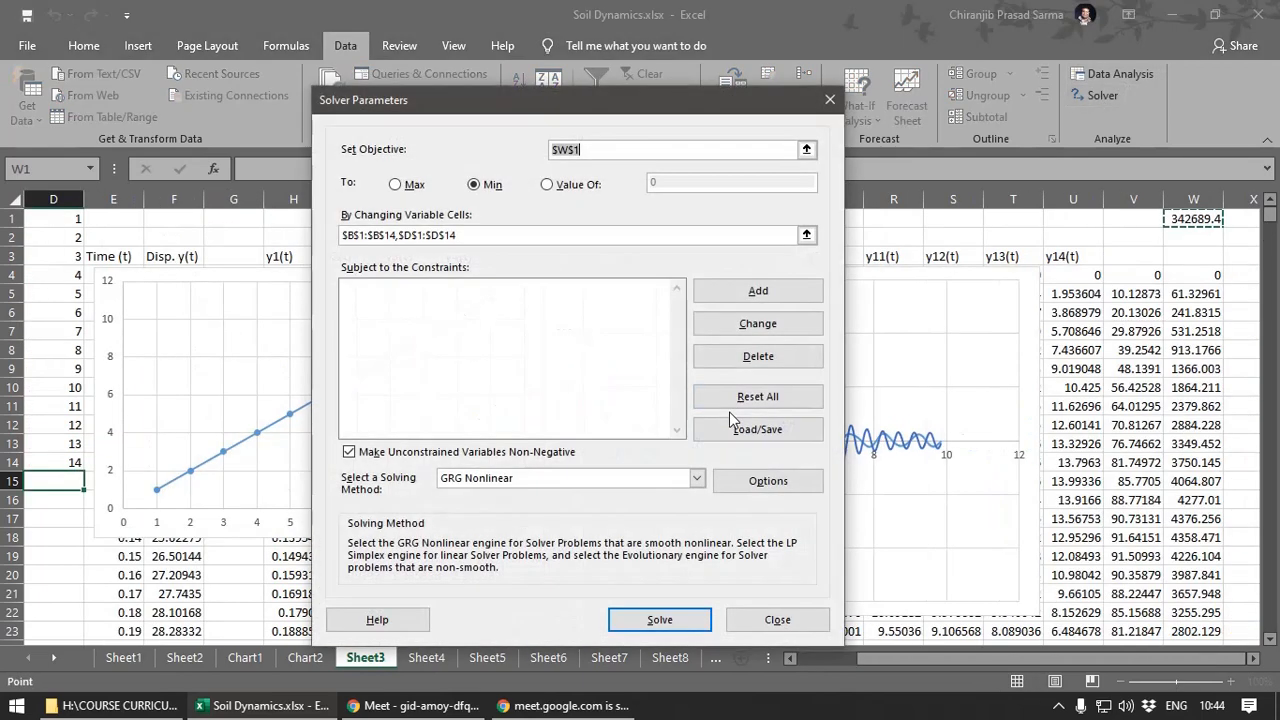
left_click(652, 621)
left_click(422, 392)
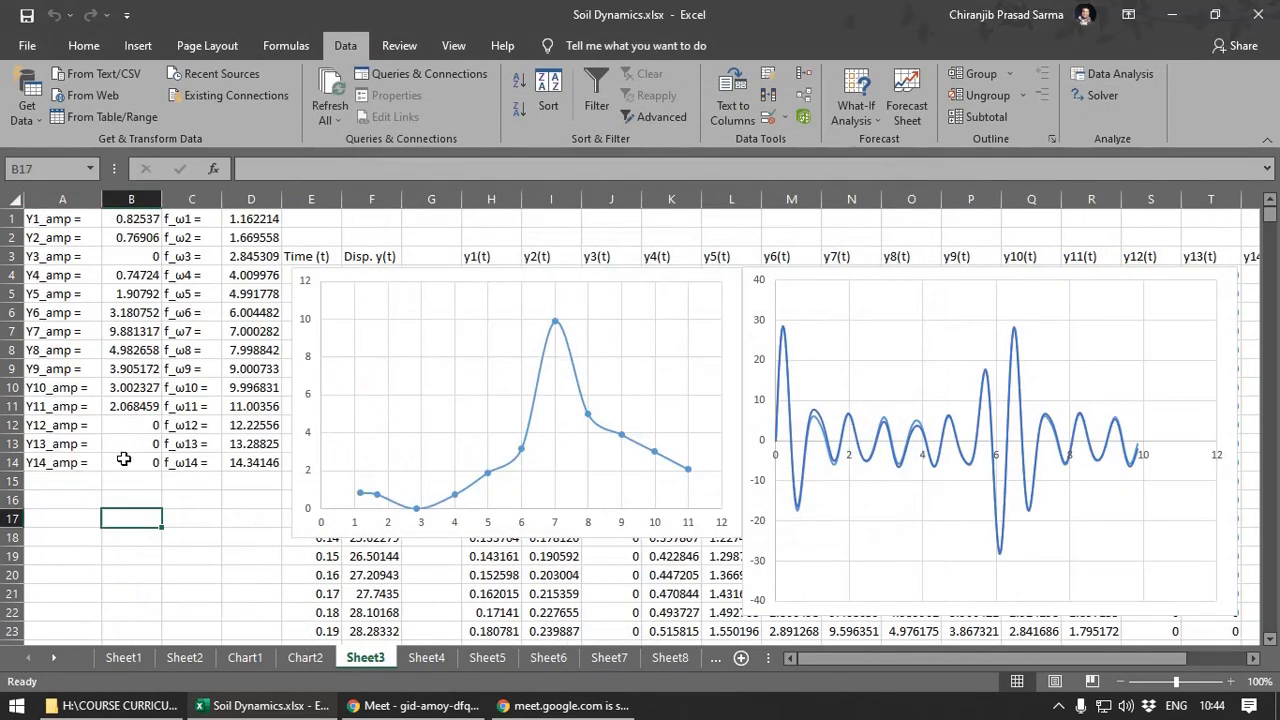
- Examine the error total in W1, the y14(t) formula in U4, and the fitted values of components 11 and 12
left_click_drag(986, 658, 1056, 655)
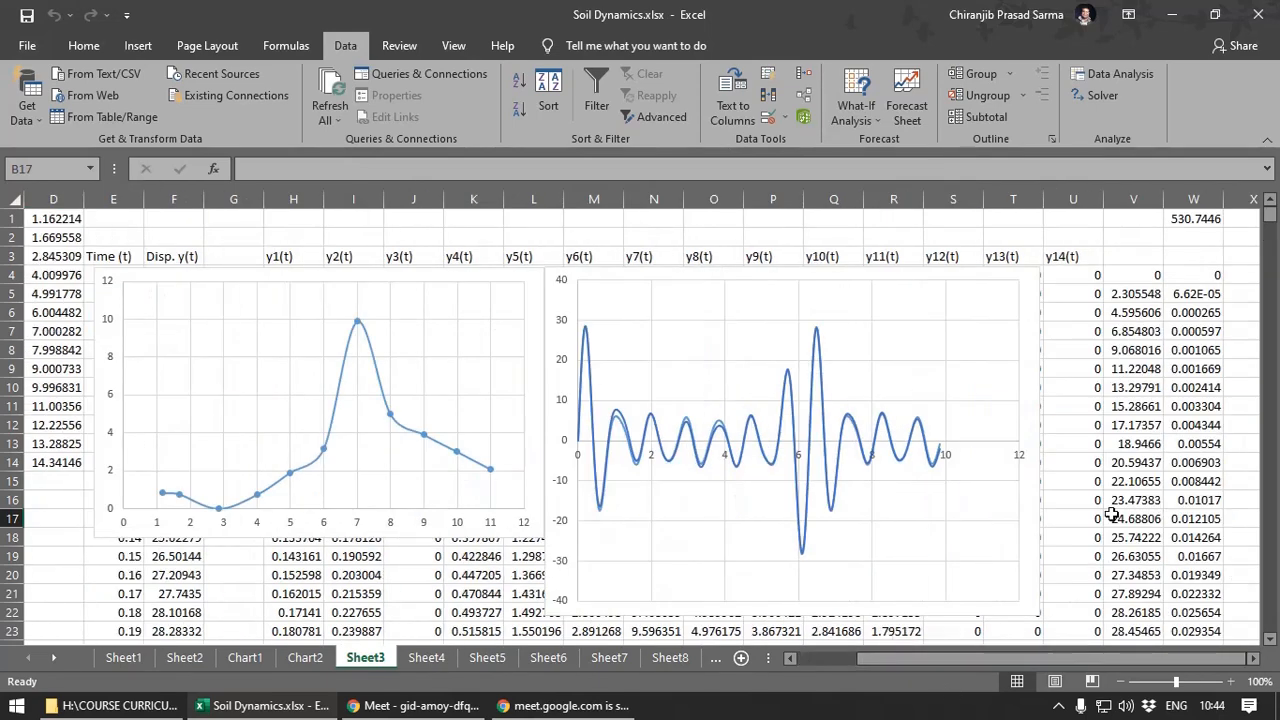
left_click(1087, 277)
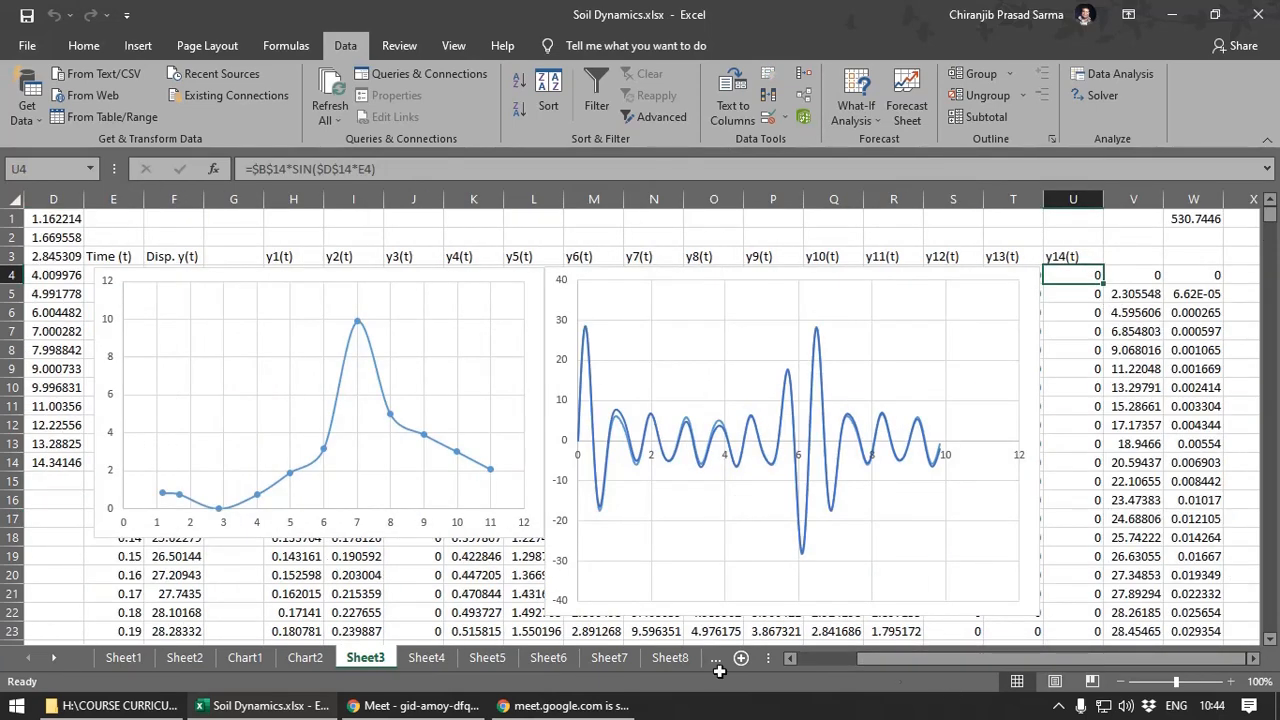
left_click_drag(909, 656, 848, 656)
left_click(68, 412)
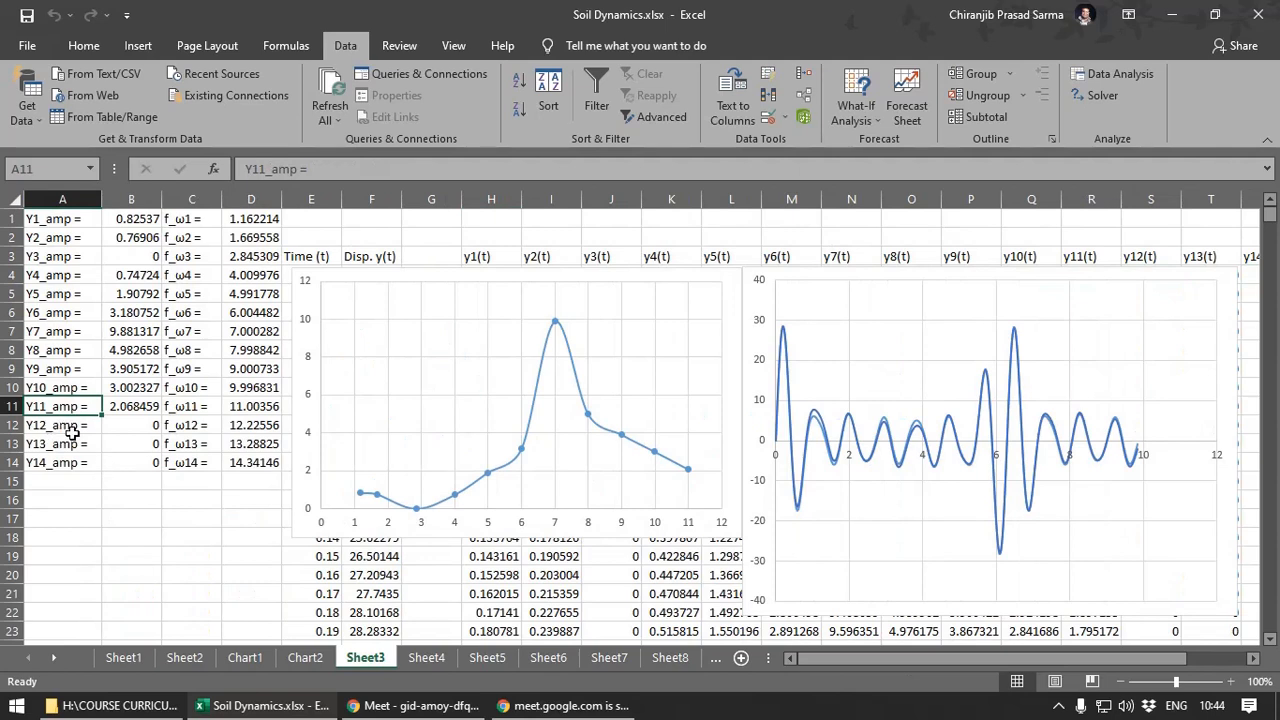
left_click(136, 411)
left_click(263, 406)
left_click(113, 407)
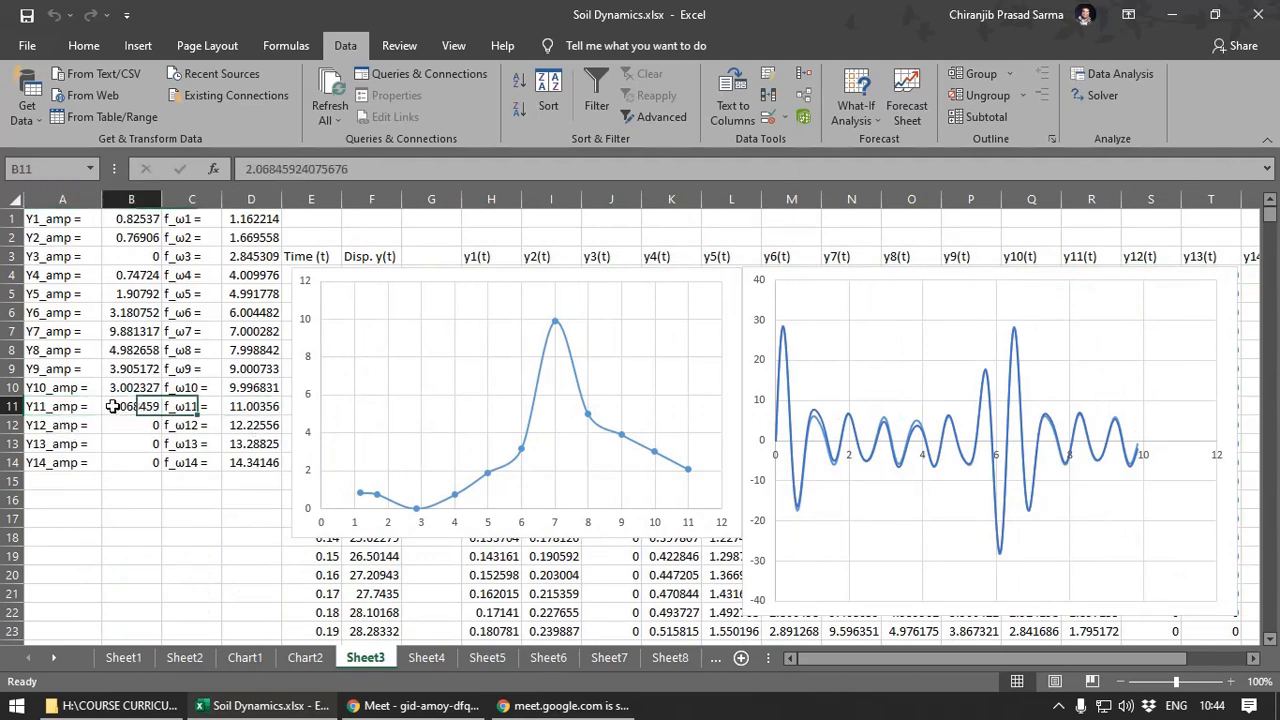
left_click(138, 424)
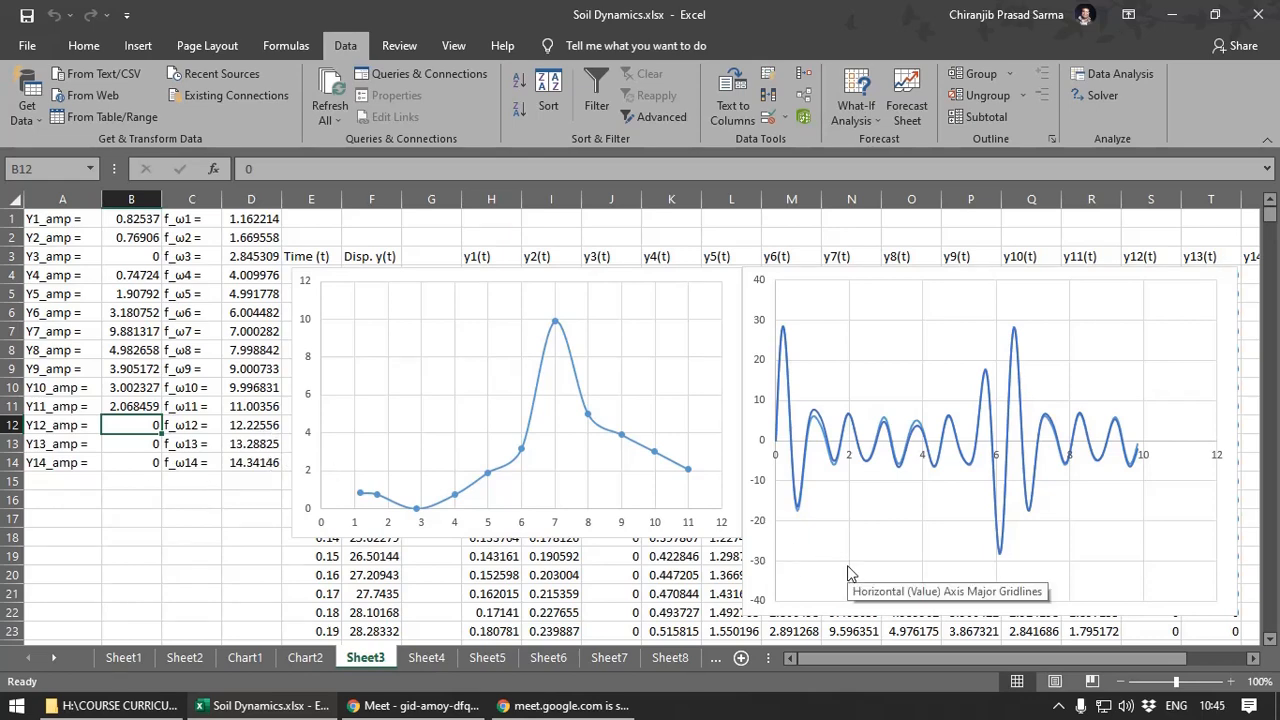
left_click_drag(892, 659, 1016, 663)
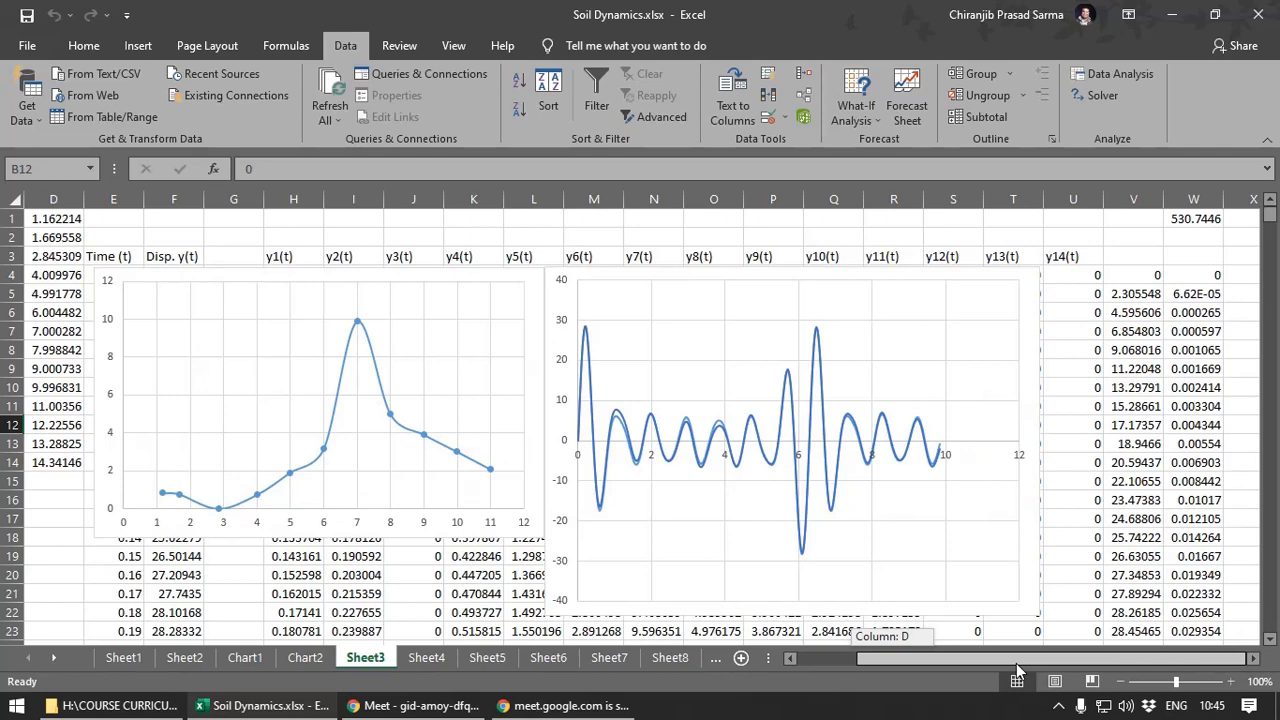
left_click_drag(1016, 663, 865, 663)
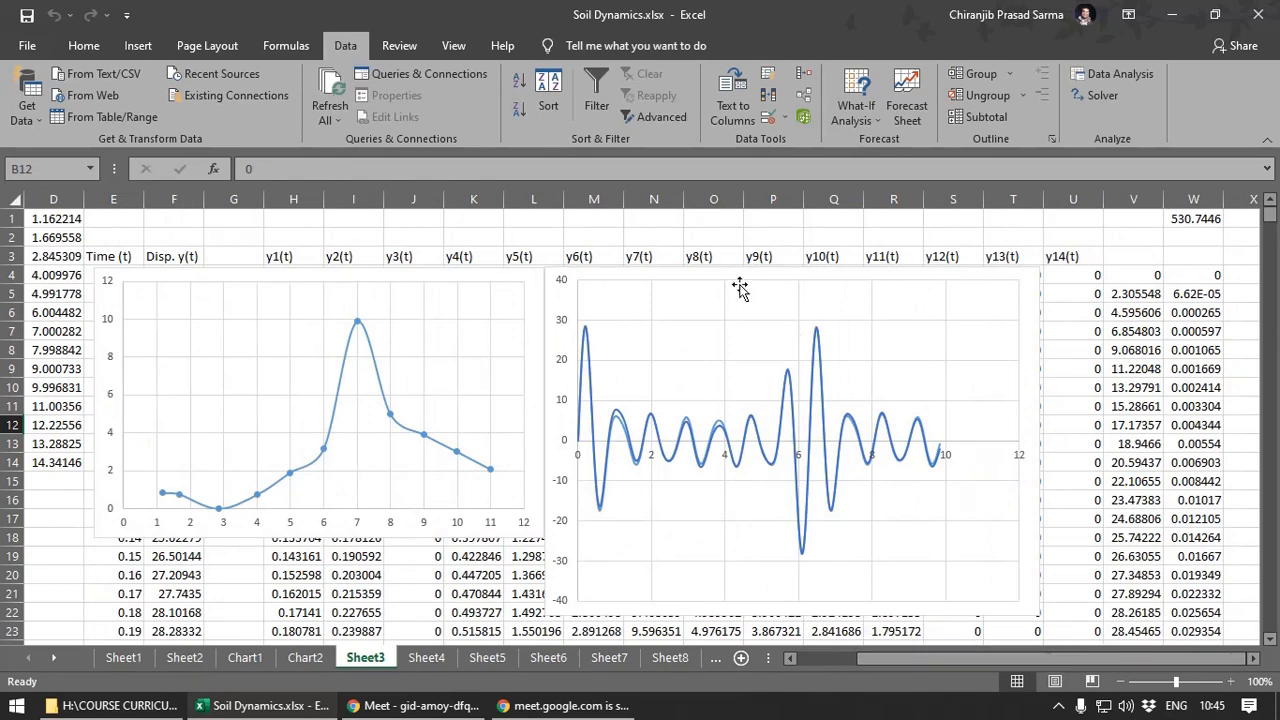
- Move the displacement chart down to uncover row 4, shorten the V4 total to =SUM(H4:Q4) and fill it down column V
left_click_drag(737, 357, 683, 549)
left_click(1137, 280)
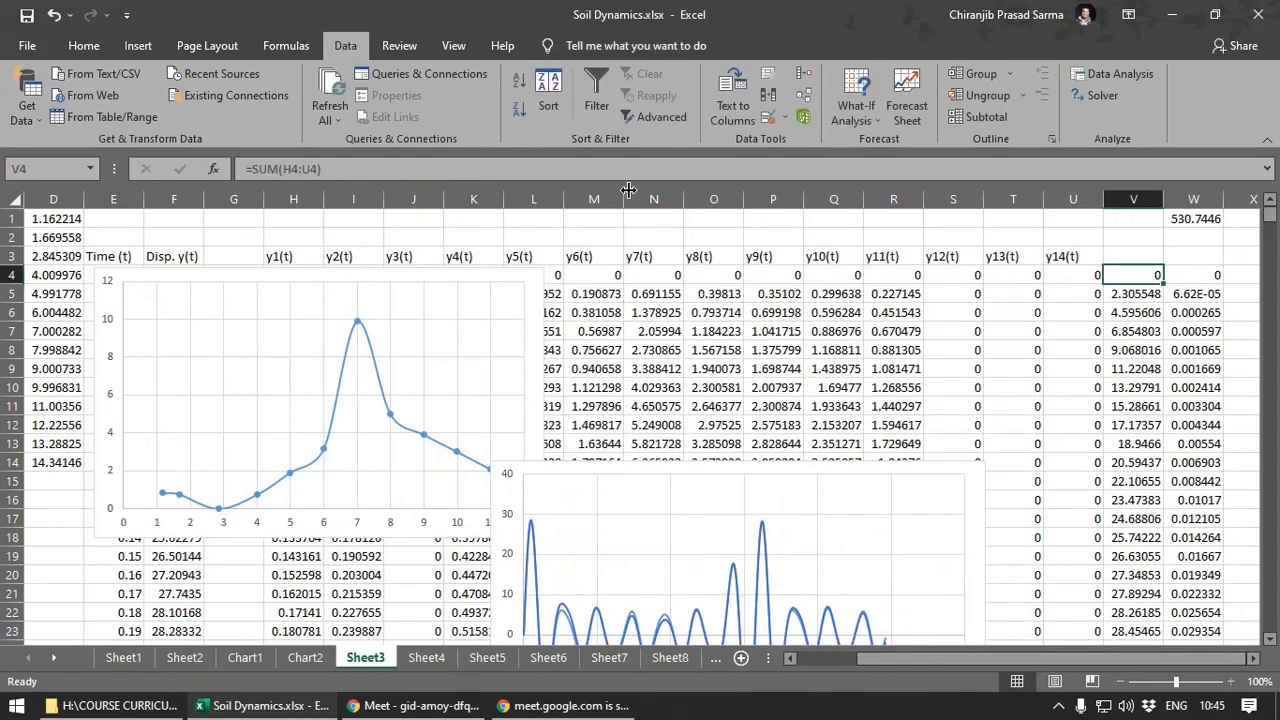
left_click(568, 171)
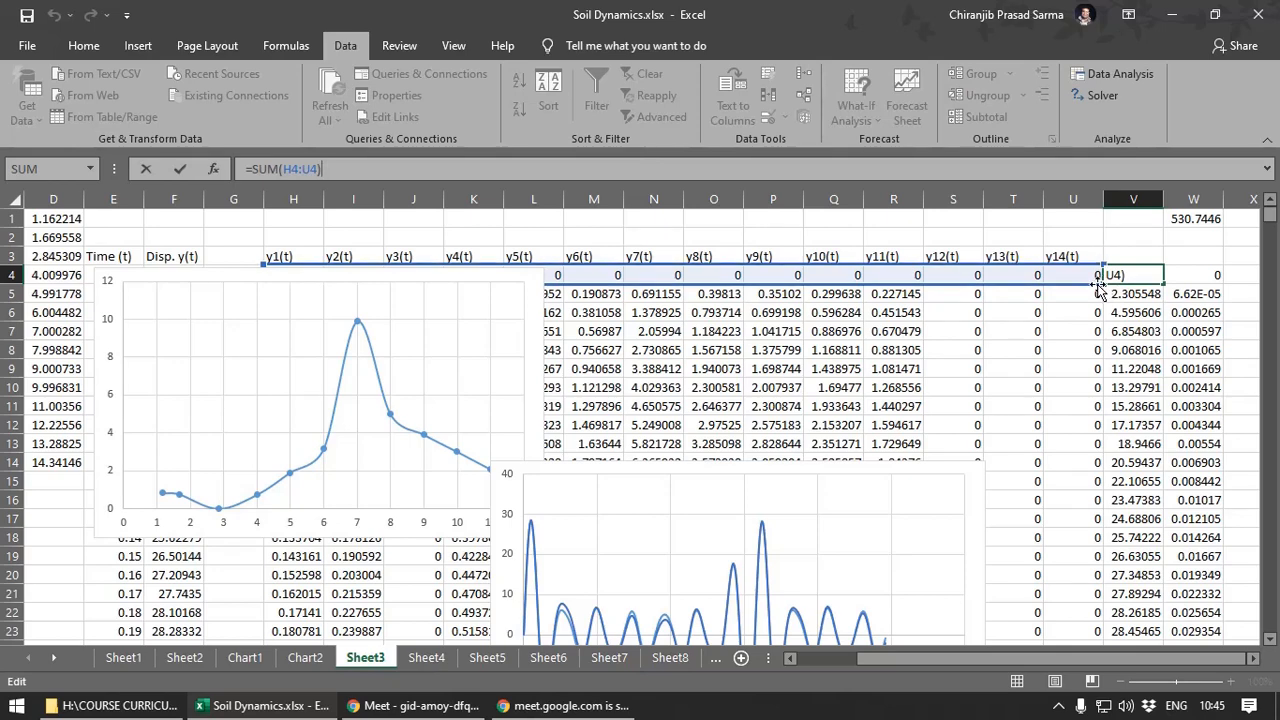
left_click_drag(1100, 265, 862, 274)
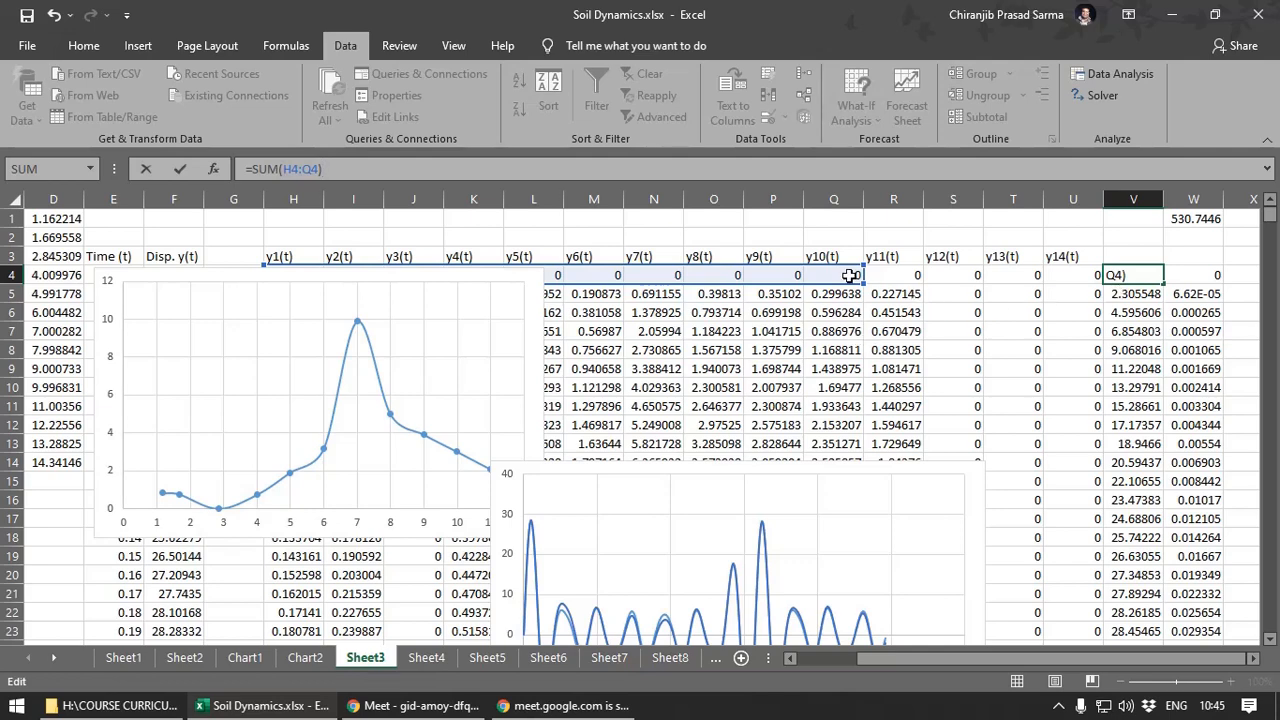
key("Return")
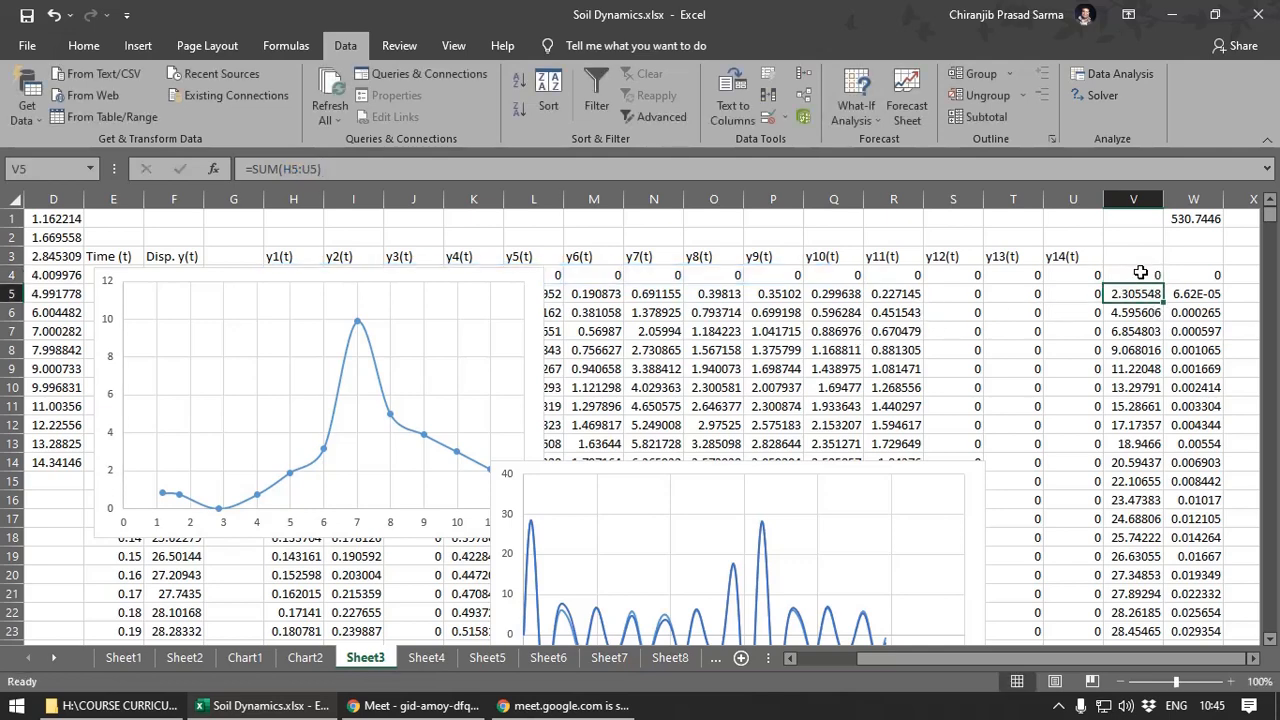
left_click(1140, 272)
left_click_drag(1163, 285, 1163, 632)
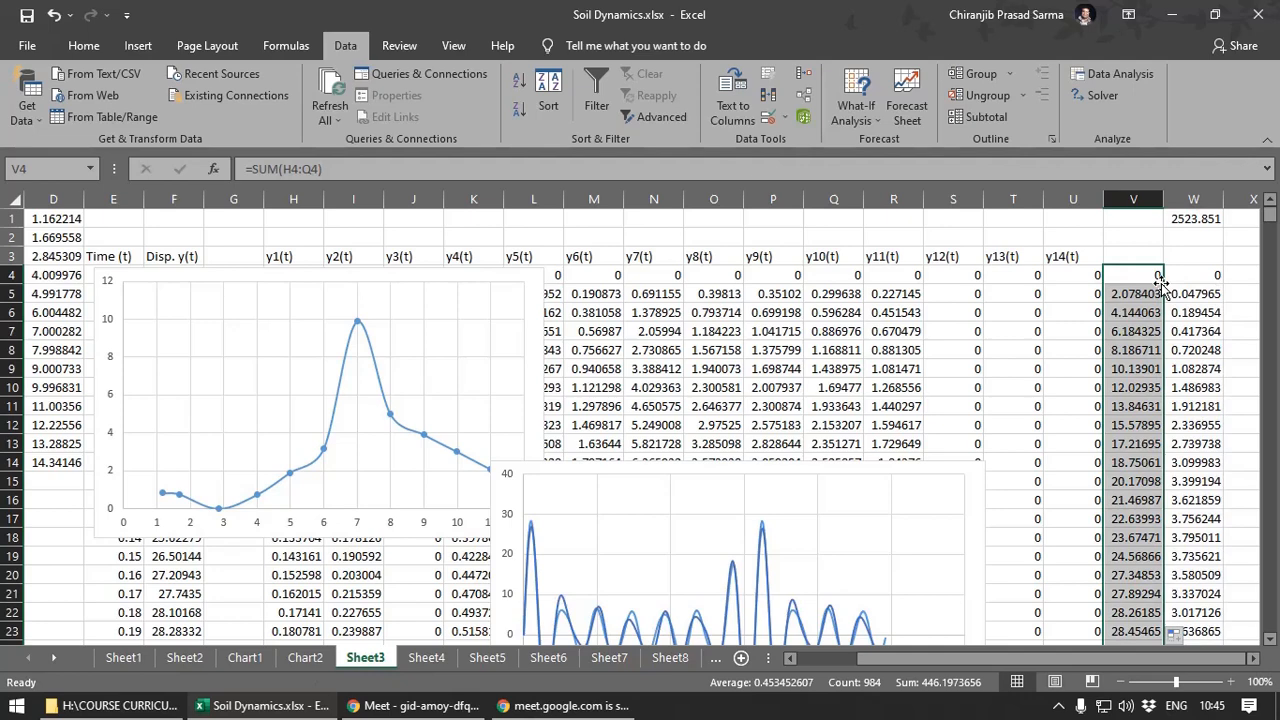
- Examine the y11(t) to y14(t) columns excluded from the total and the y10(t) formula in Q4
left_click(893, 280)
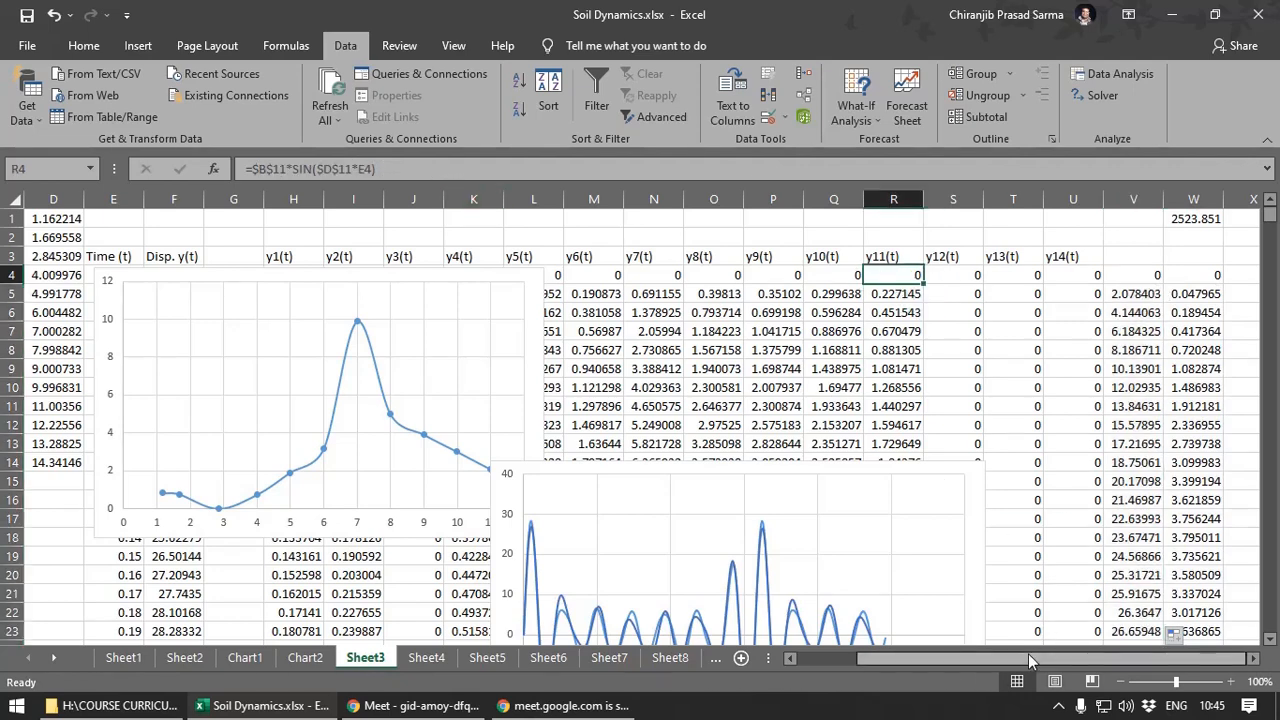
left_click(968, 270)
key("shift+Right")
key("shift+Right")
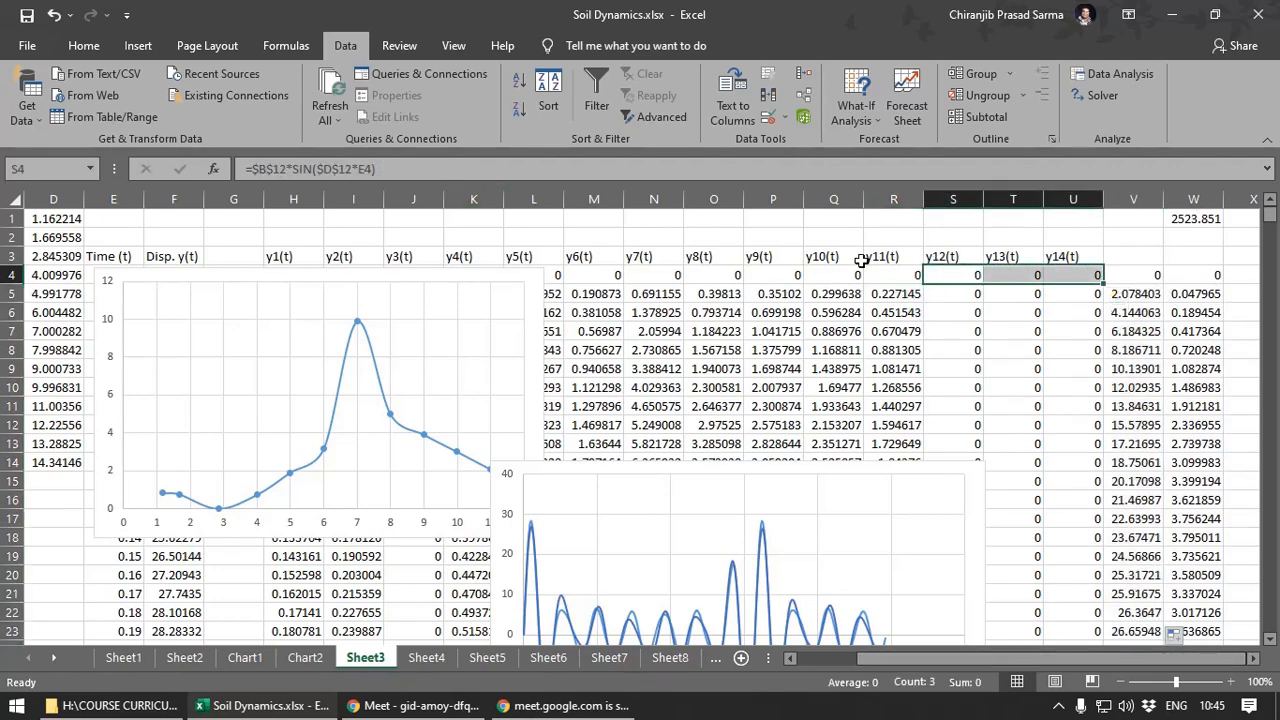
left_click_drag(888, 260, 992, 257)
left_click_drag(888, 199, 1071, 194)
left_click(820, 277)
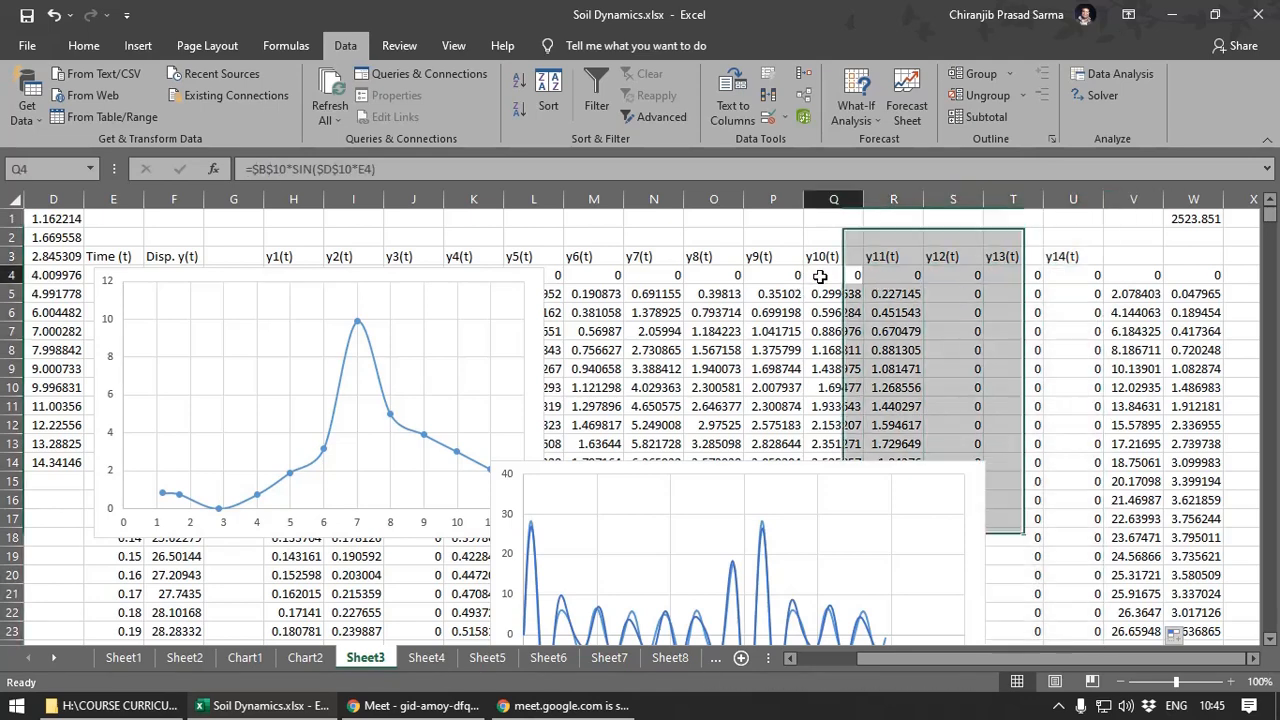
- Check the range of the V4 total =SUM(H4:Q4), fill it down column V again, and inspect the error total in W1
left_click(1147, 274)
left_click(382, 169)
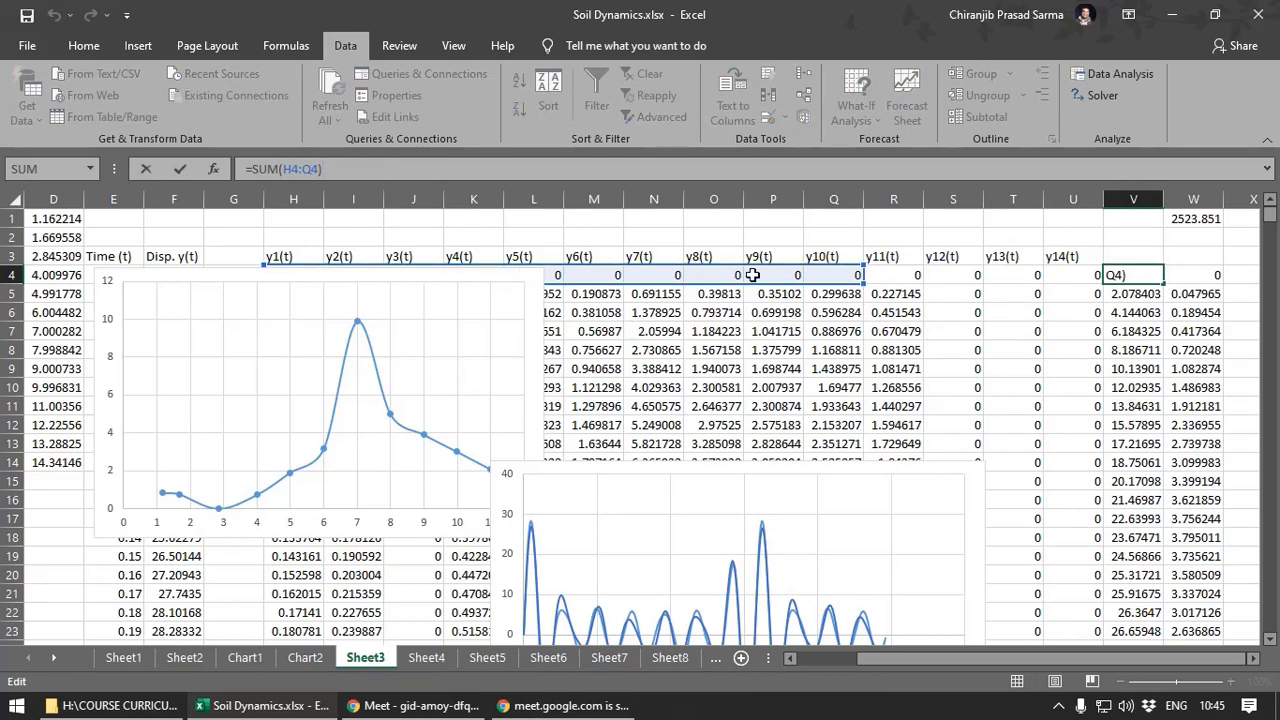
left_click(848, 278)
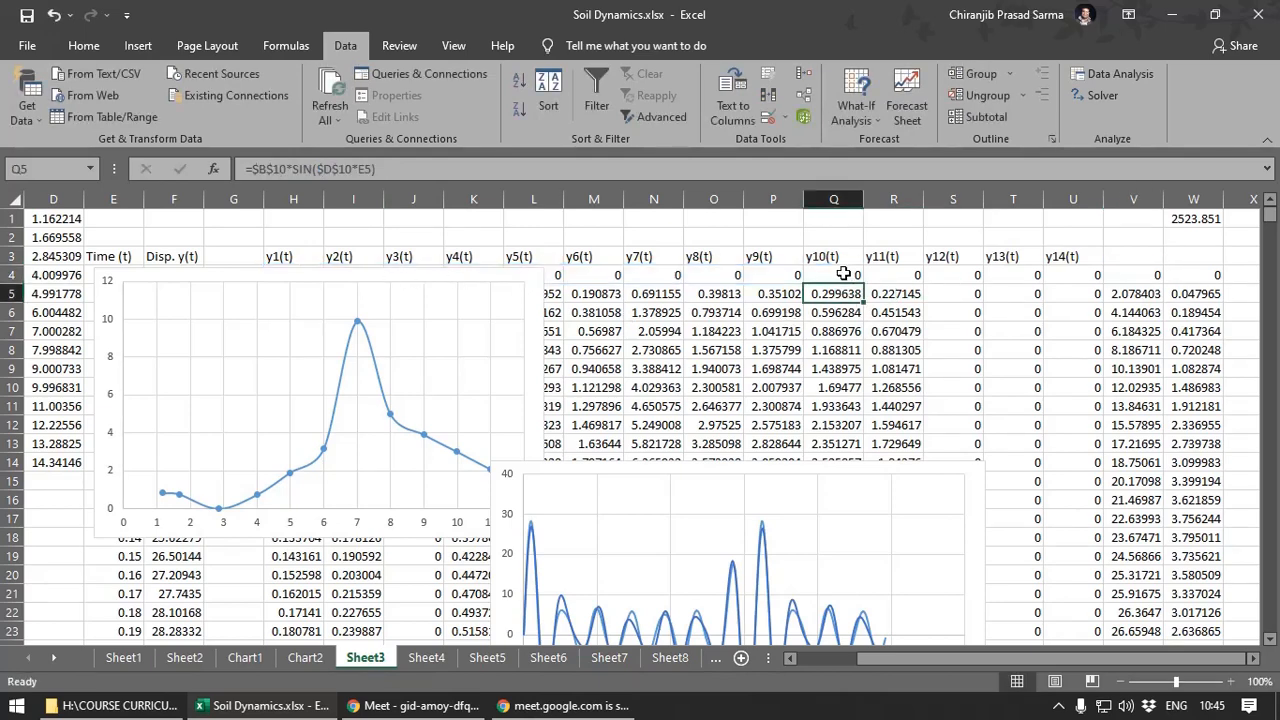
left_click(1137, 272)
double_click(1164, 285)
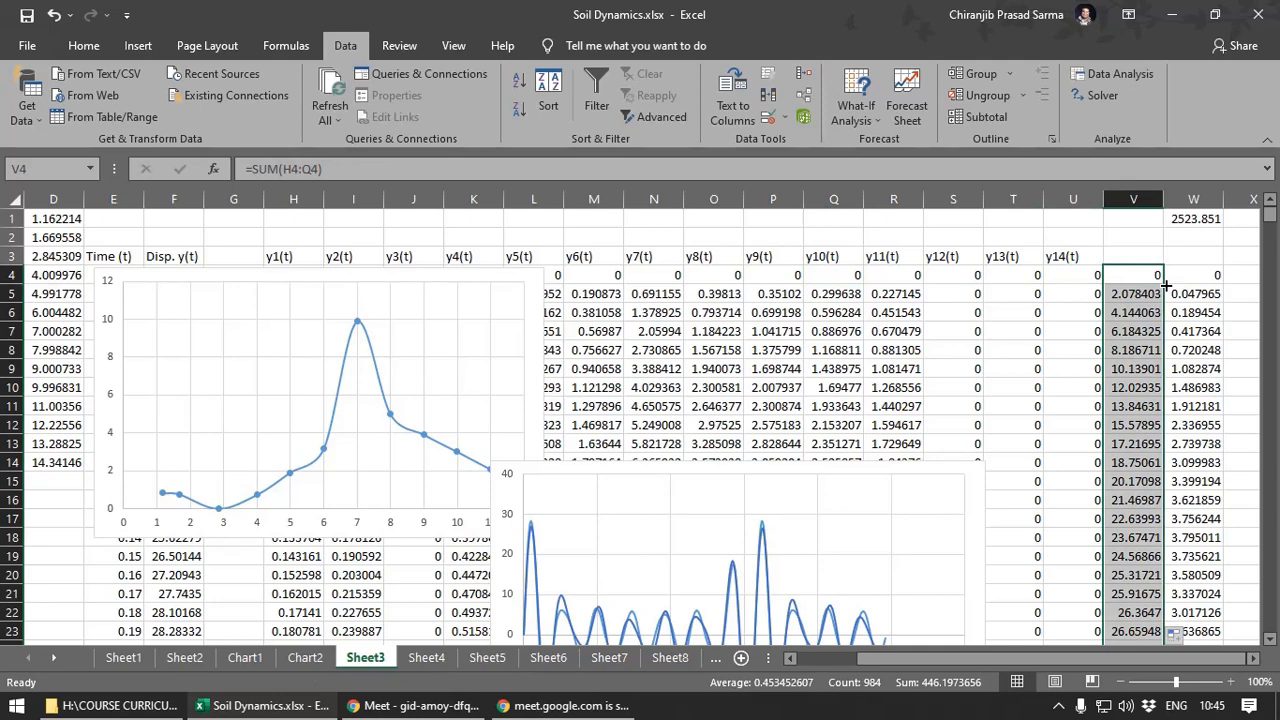
left_click(1193, 218)
- Set the component 11 amplitude in B11 to 0 and the frequencies of components 11 to 14 in D11:D14 to 0
left_click_drag(1060, 656, 961, 656)
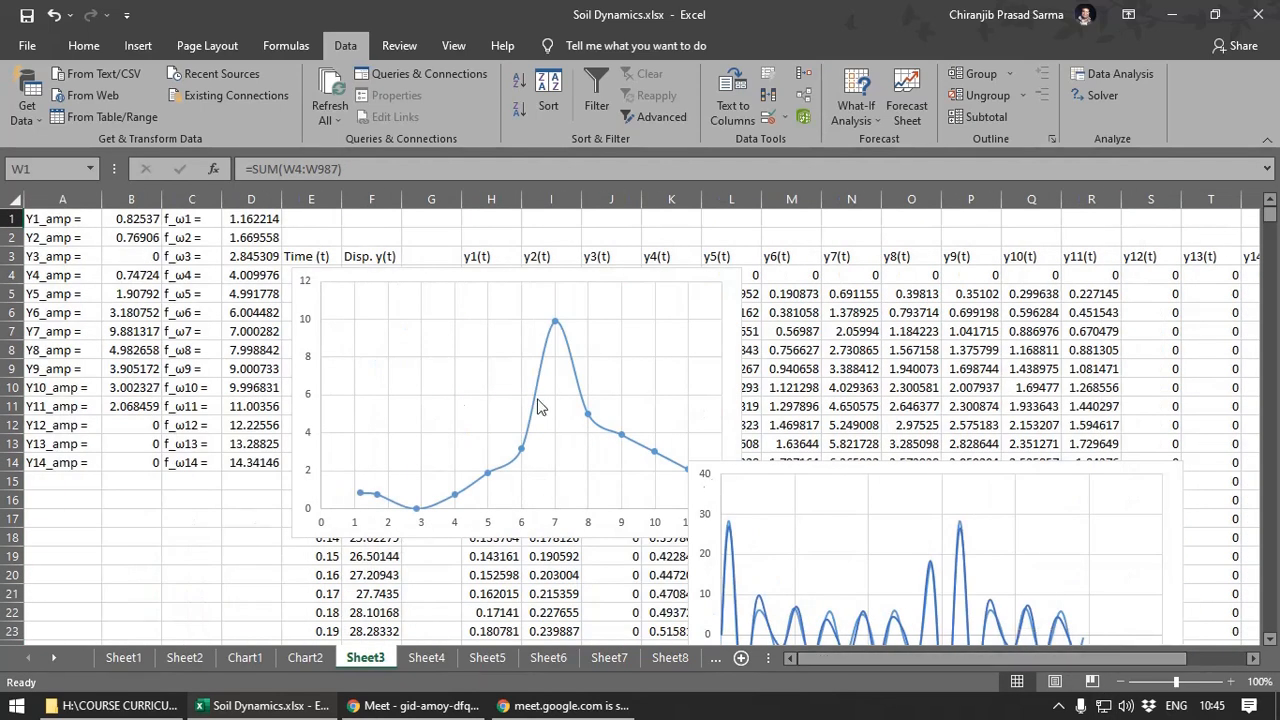
left_click(134, 407)
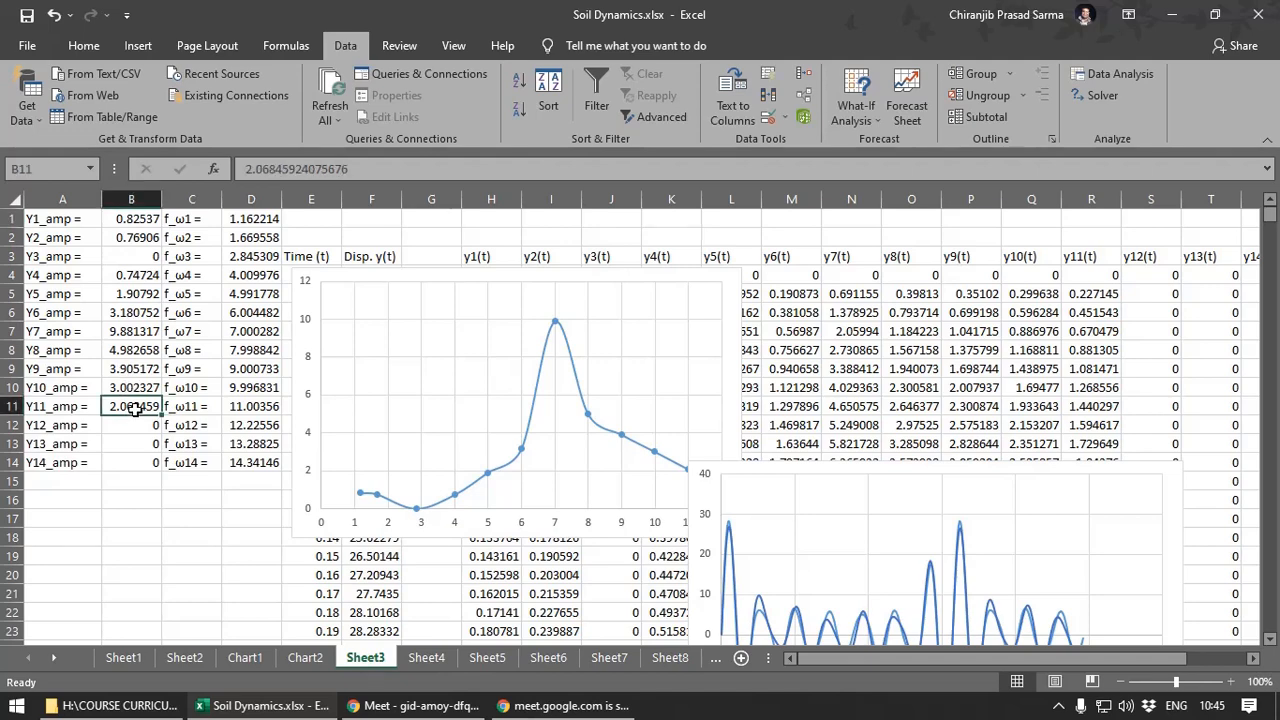
type("0")
left_click(255, 410)
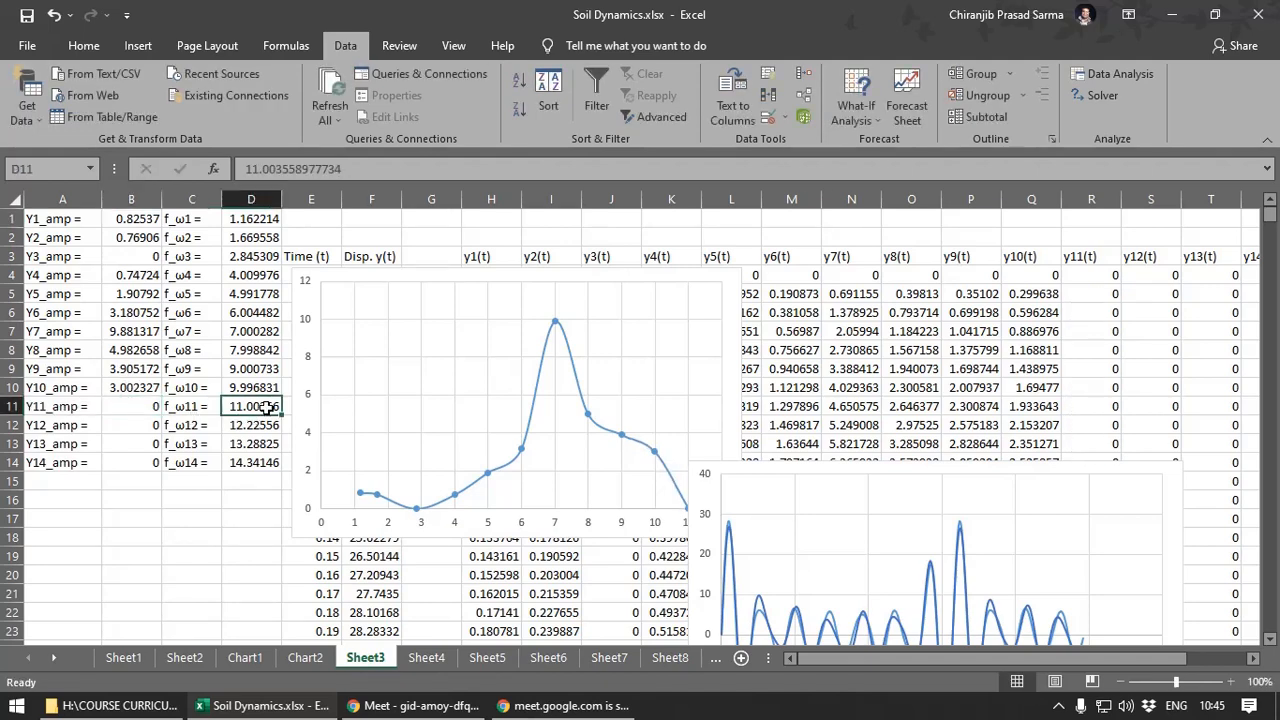
type("0")
left_click(266, 410)
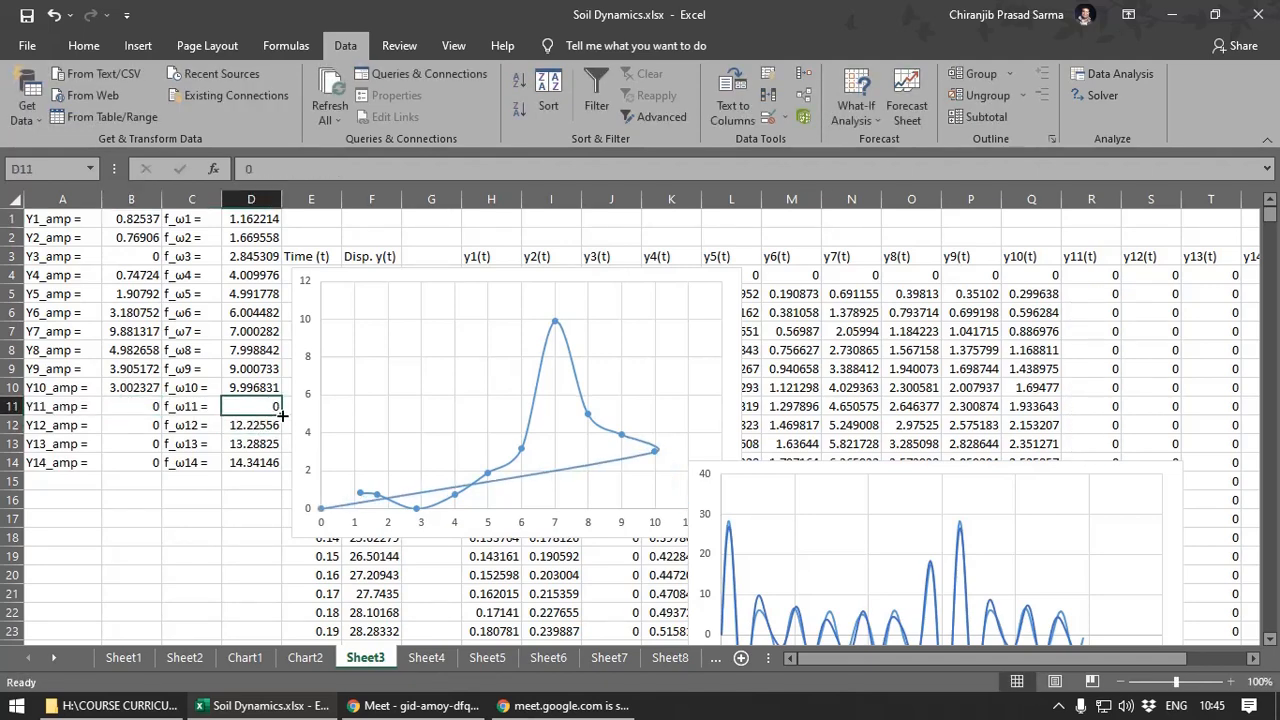
left_click_drag(282, 415, 282, 468)
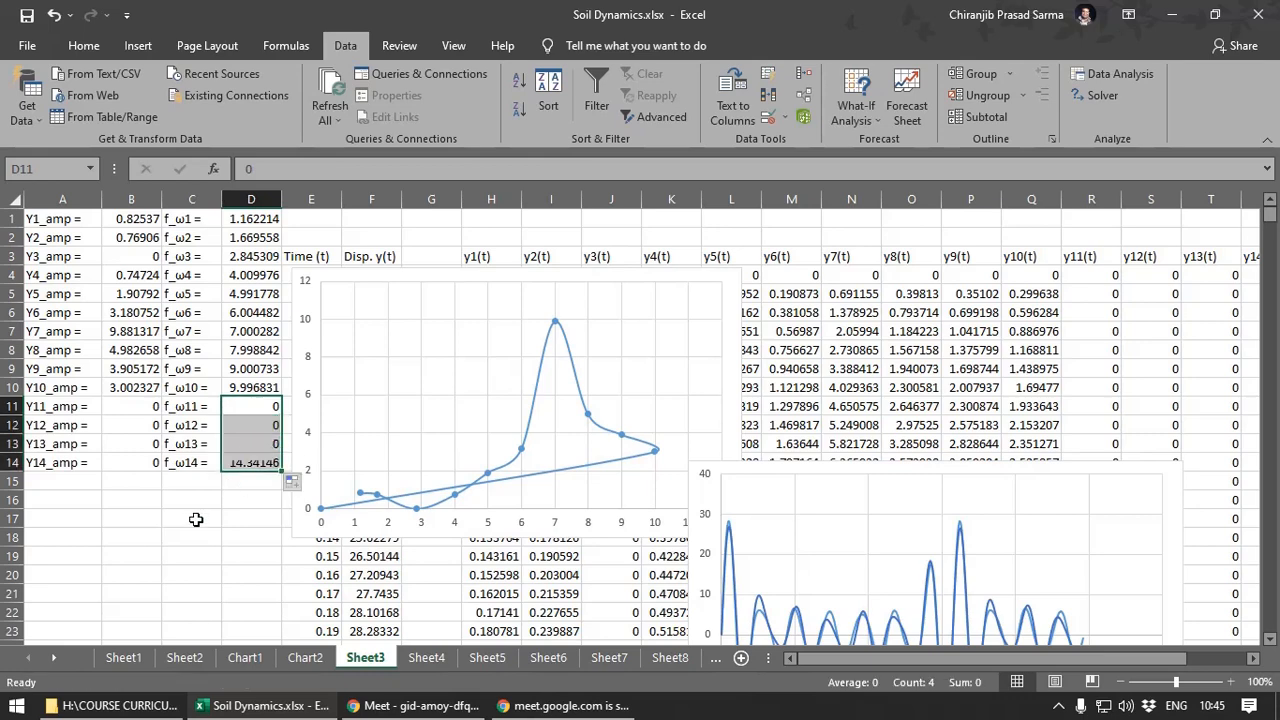
- Shorten the amplitude-frequency chart's series to D1:D10 and B1:B10, and shift the chart slightly
left_click(524, 455)
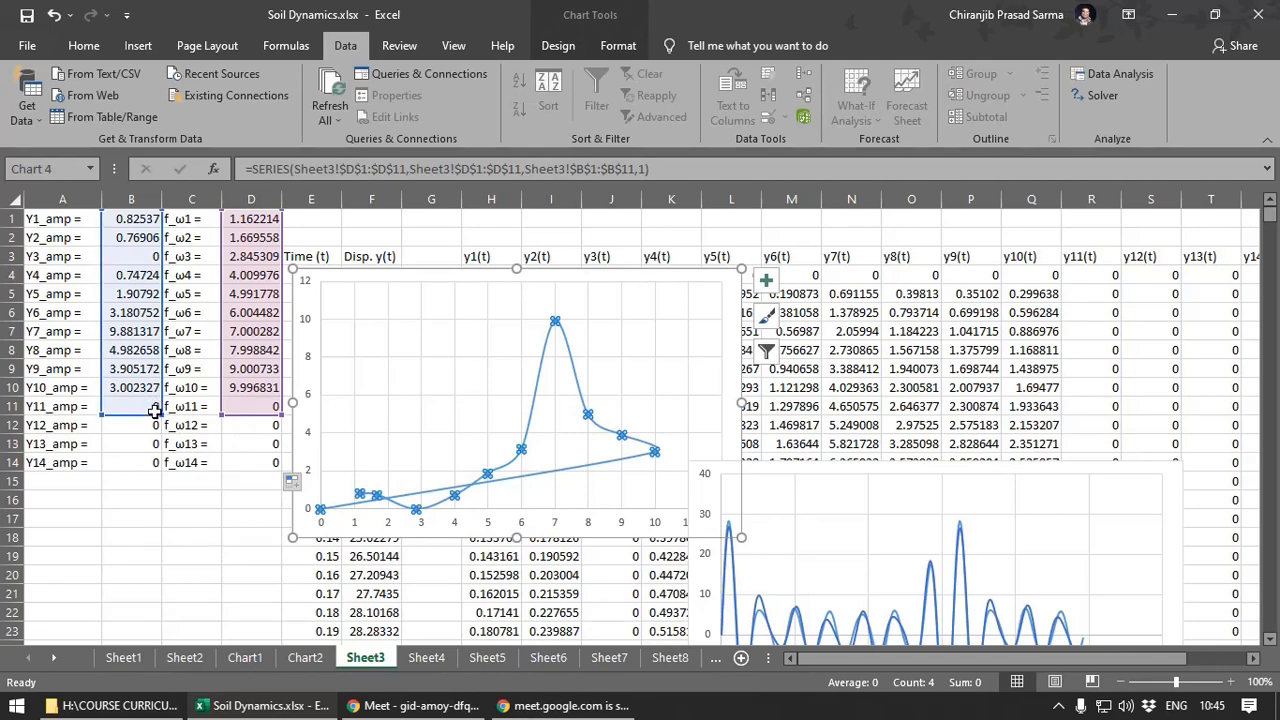
left_click_drag(161, 414, 161, 397)
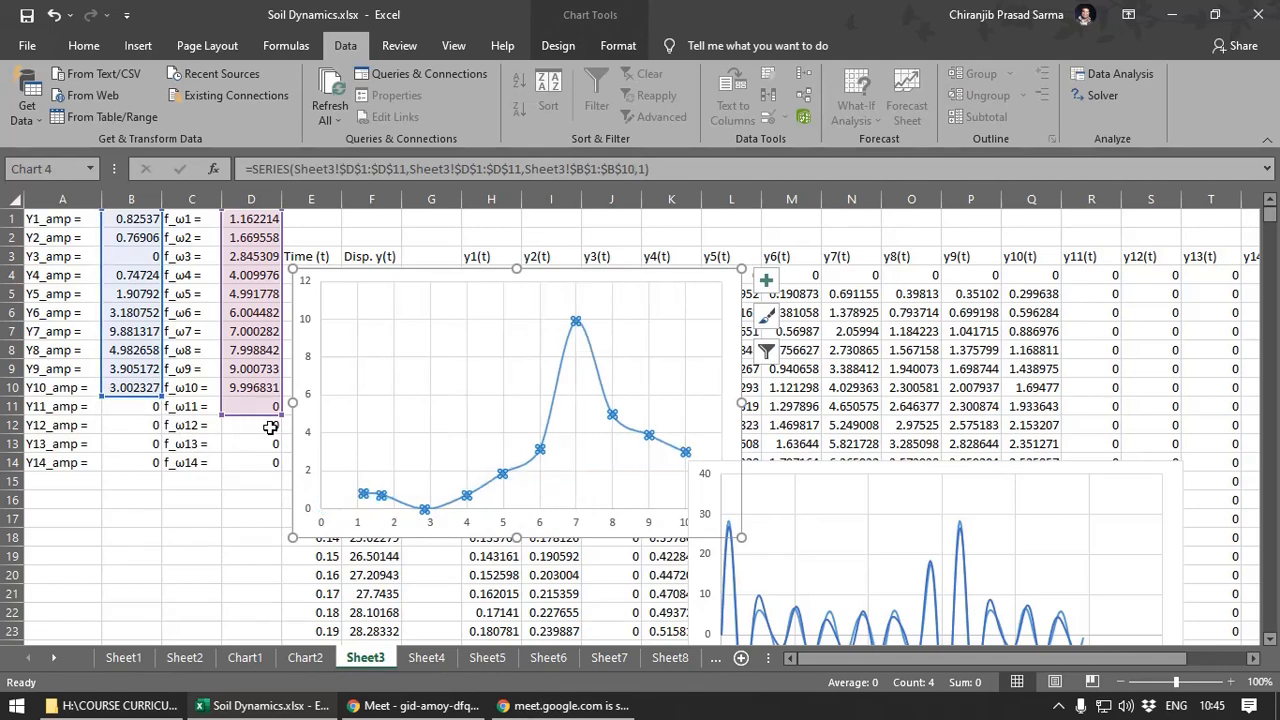
left_click(264, 460)
left_click(543, 452)
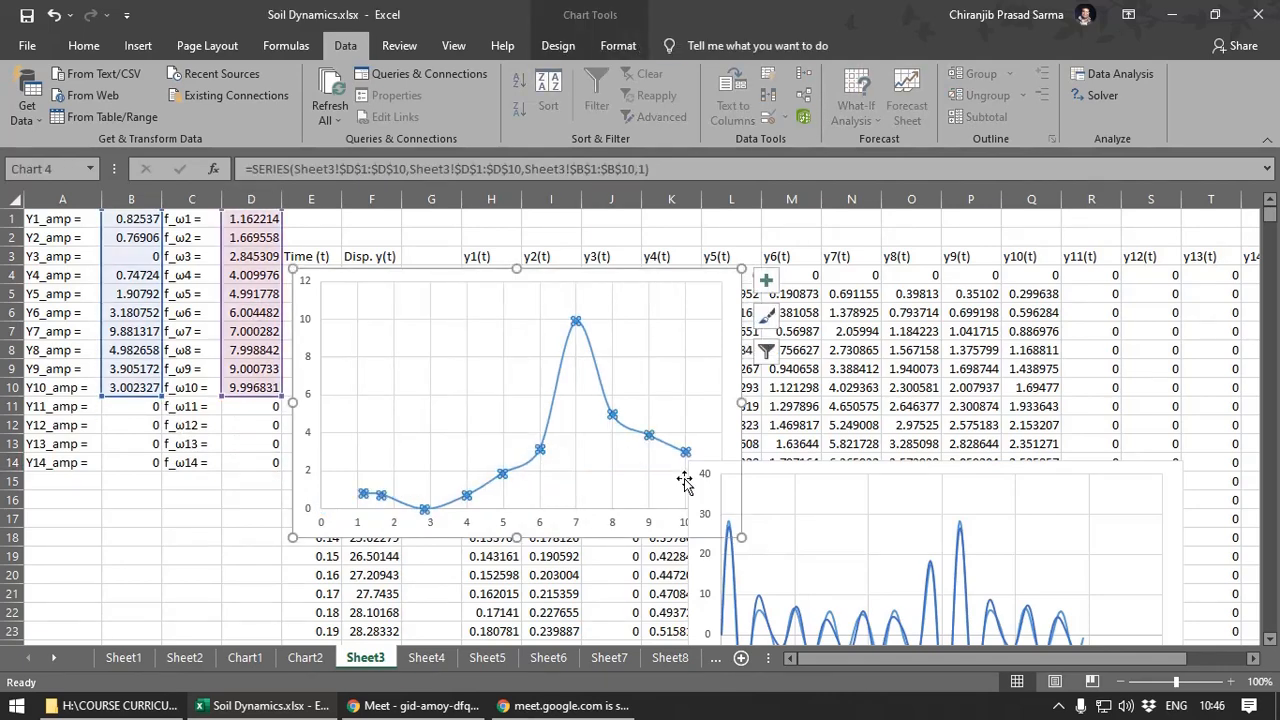
mouse_move(724, 305)
left_mouse_down()
mouse_move(737, 251)
mouse_move(730, 318)
mouse_move(704, 314)
left_mouse_up()
left_click(240, 556)
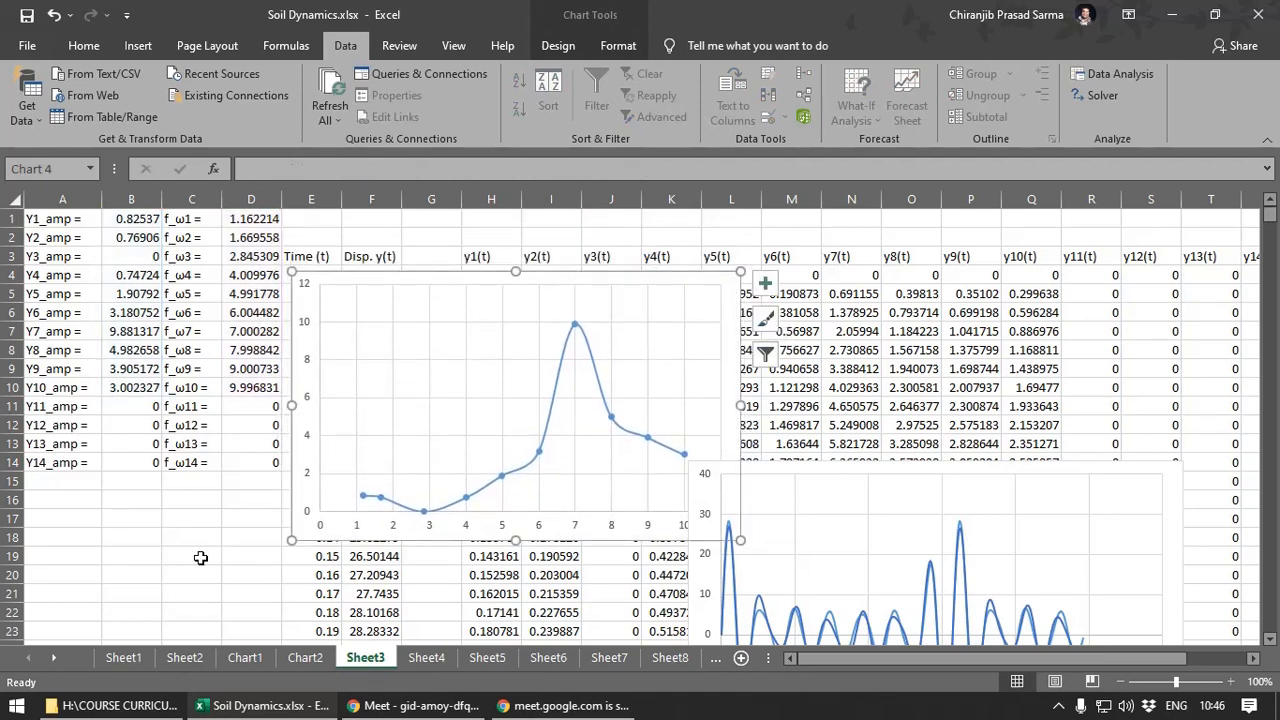
- Minimize W1 with Solver using GRG Nonlinear, changing $B$1:$B$10,$D$1:$D$10, and keep the solution
left_click_drag(1126, 659, 1195, 660)
left_click(1198, 217)
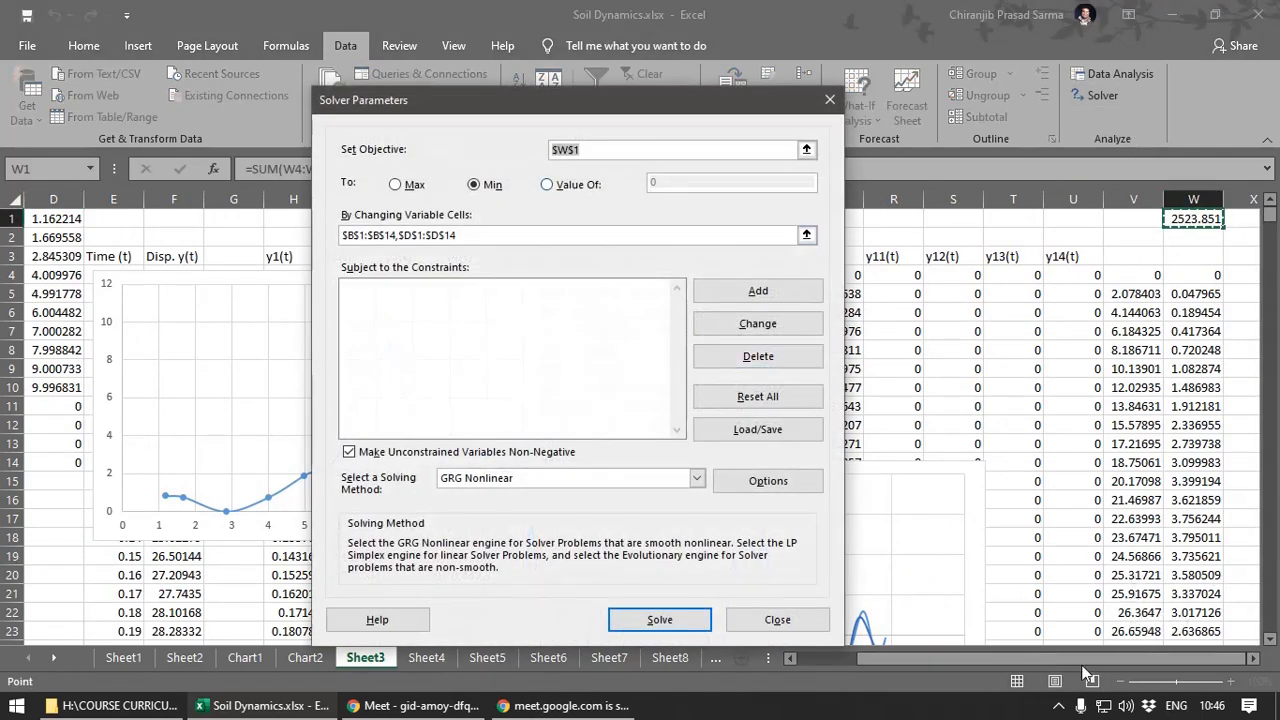
left_click_drag(1085, 659, 1017, 659)
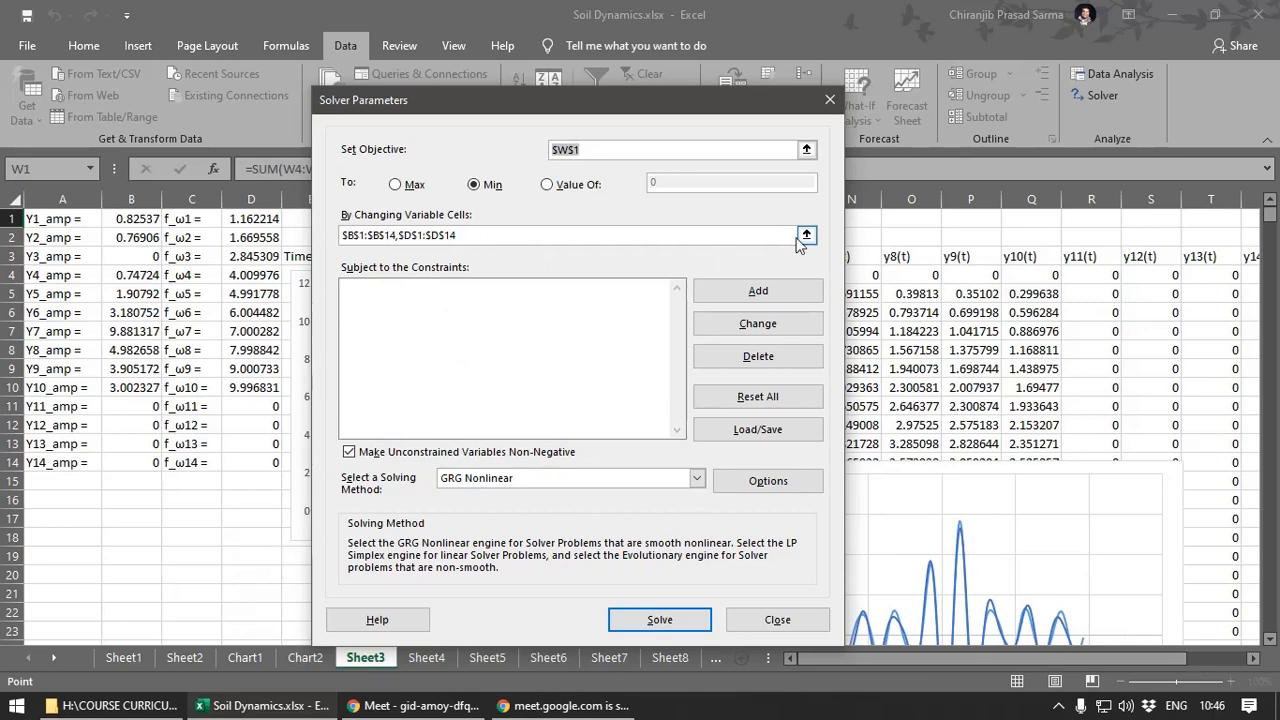
left_click(804, 238)
left_click_drag(138, 217, 135, 387)
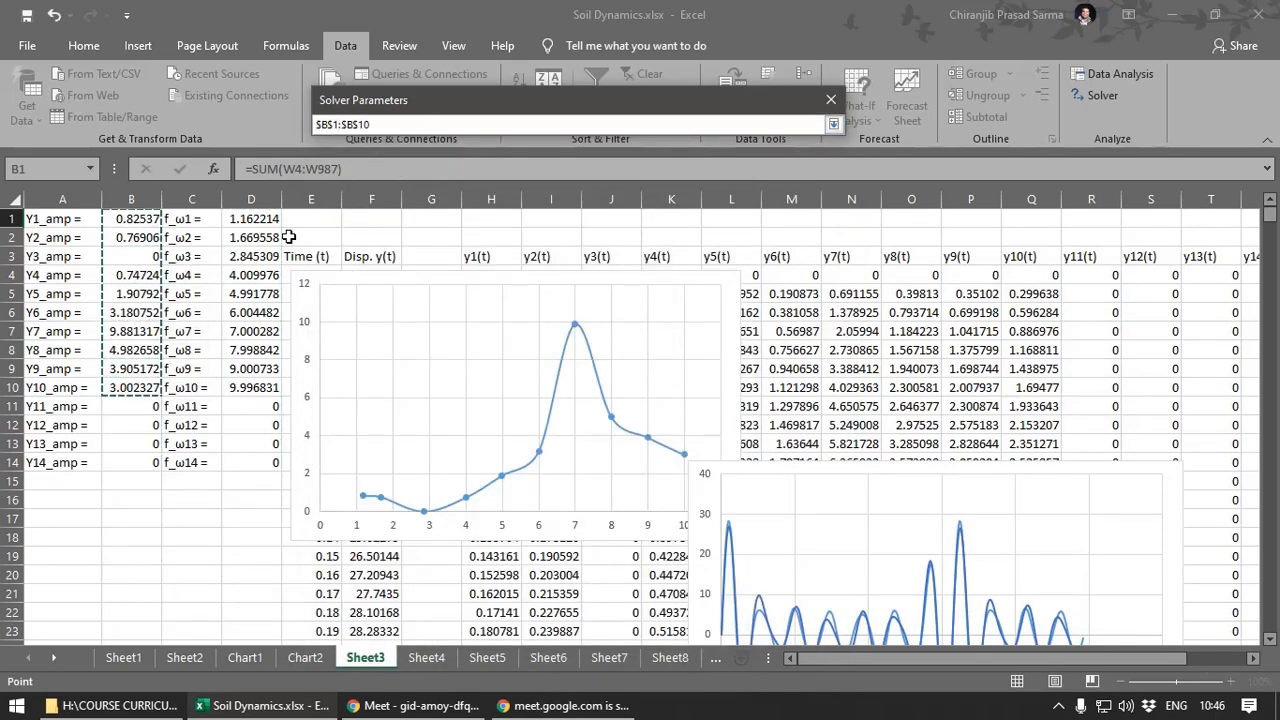
left_click_drag(256, 217, 250, 387)
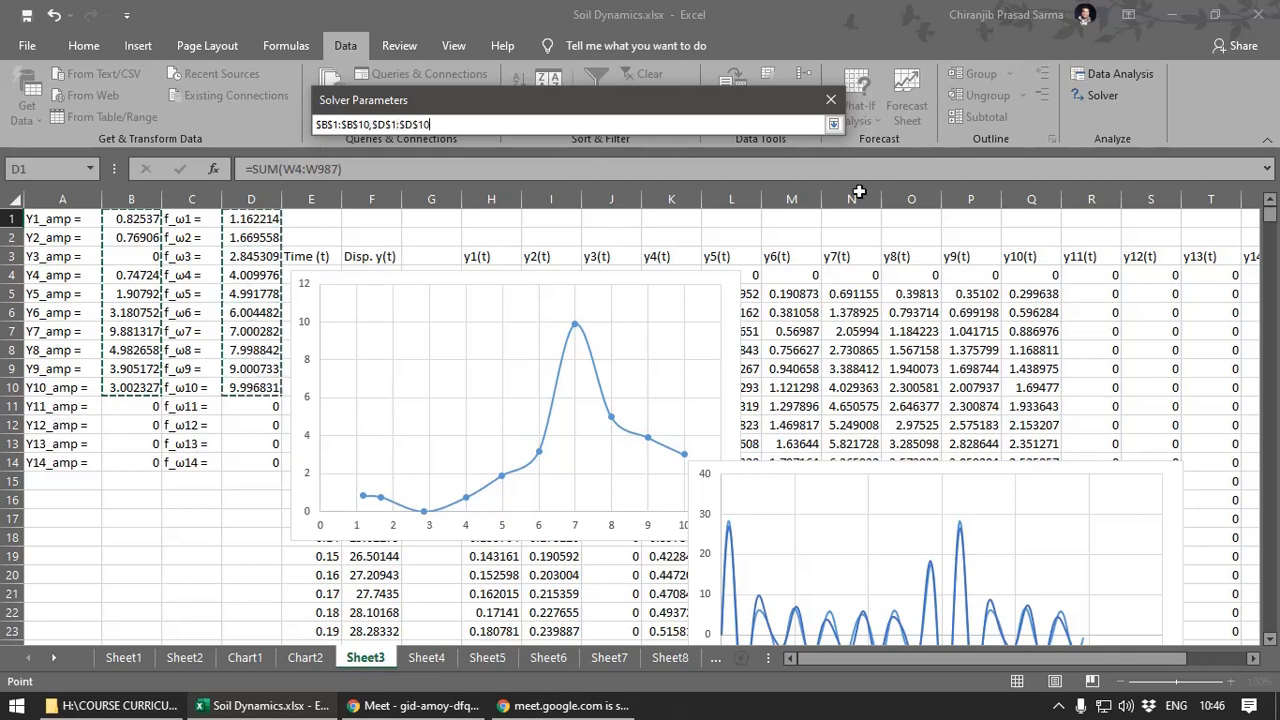
left_click(833, 124)
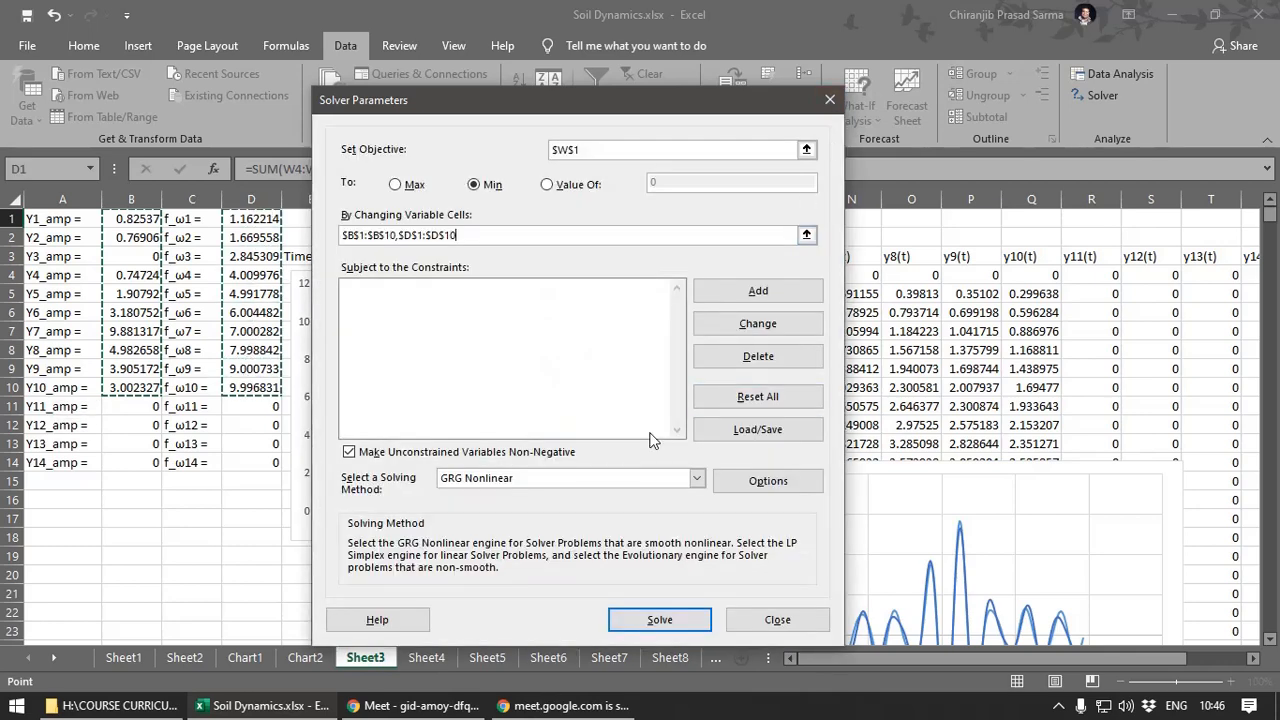
left_click(660, 620)
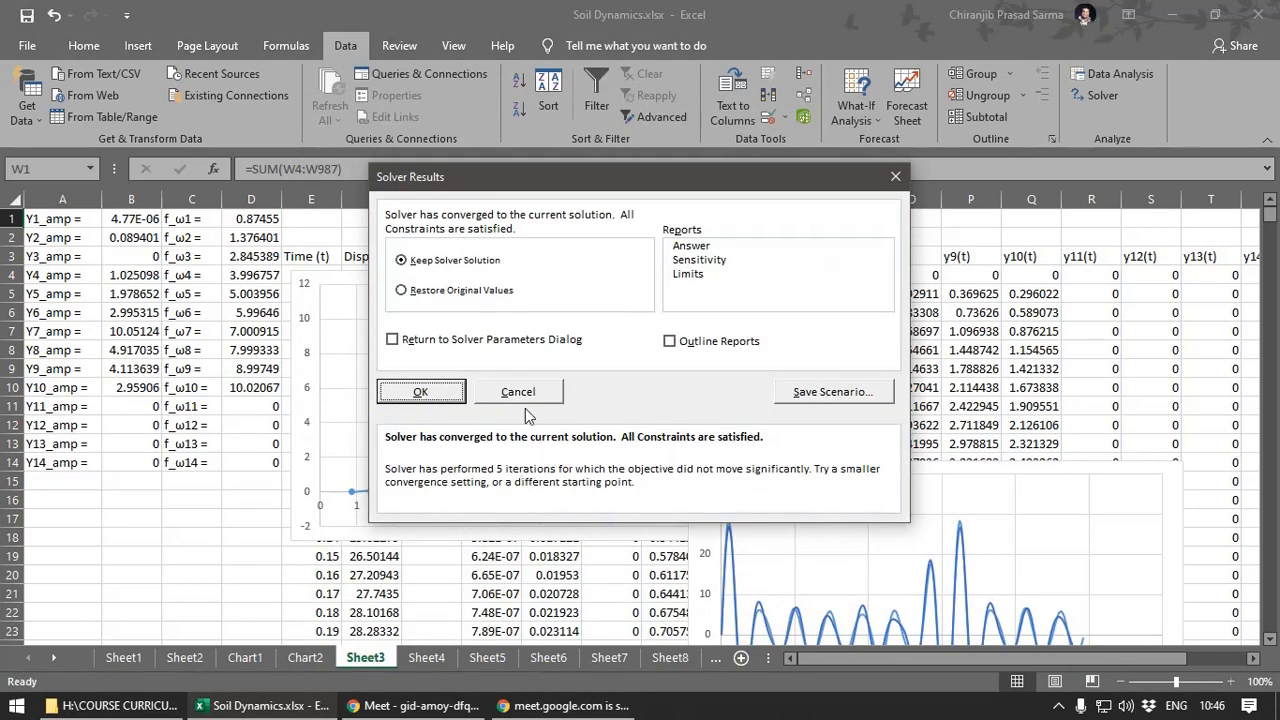
left_click(420, 393)
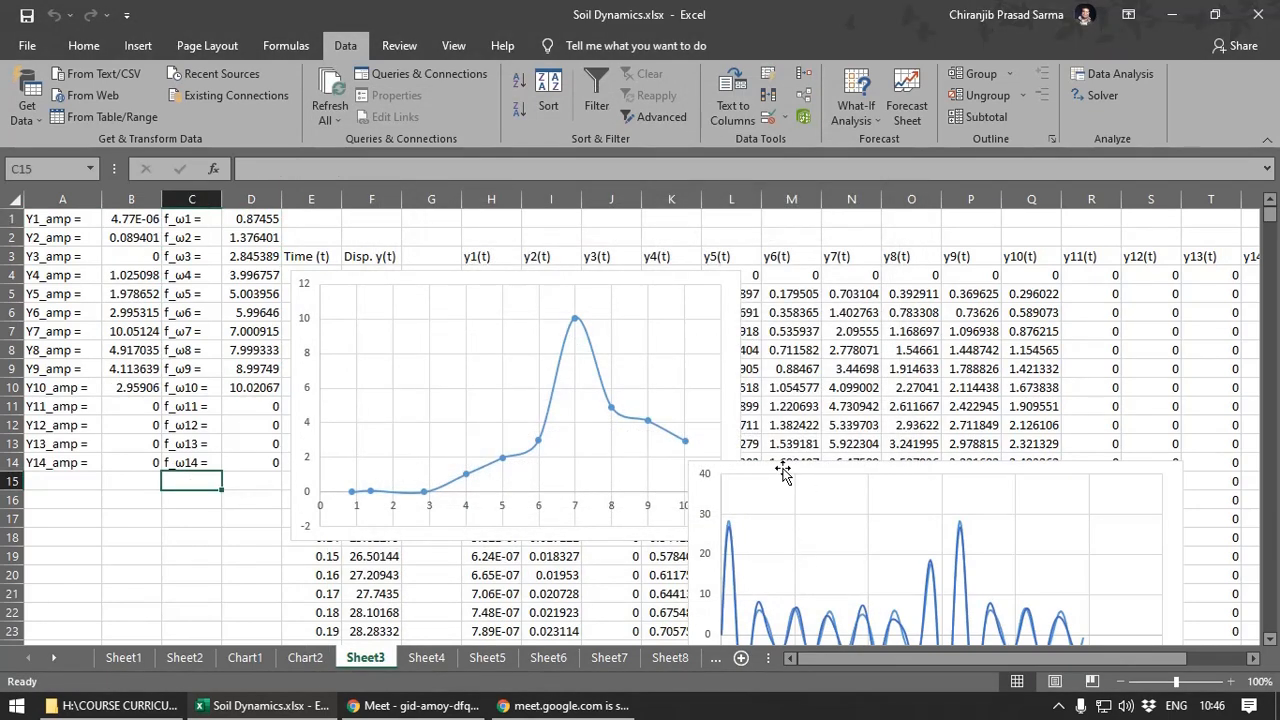
- Move the displacement chart over the amplitude-frequency chart, and compare its curves and the error total in W1
left_click_drag(806, 484, 796, 277)
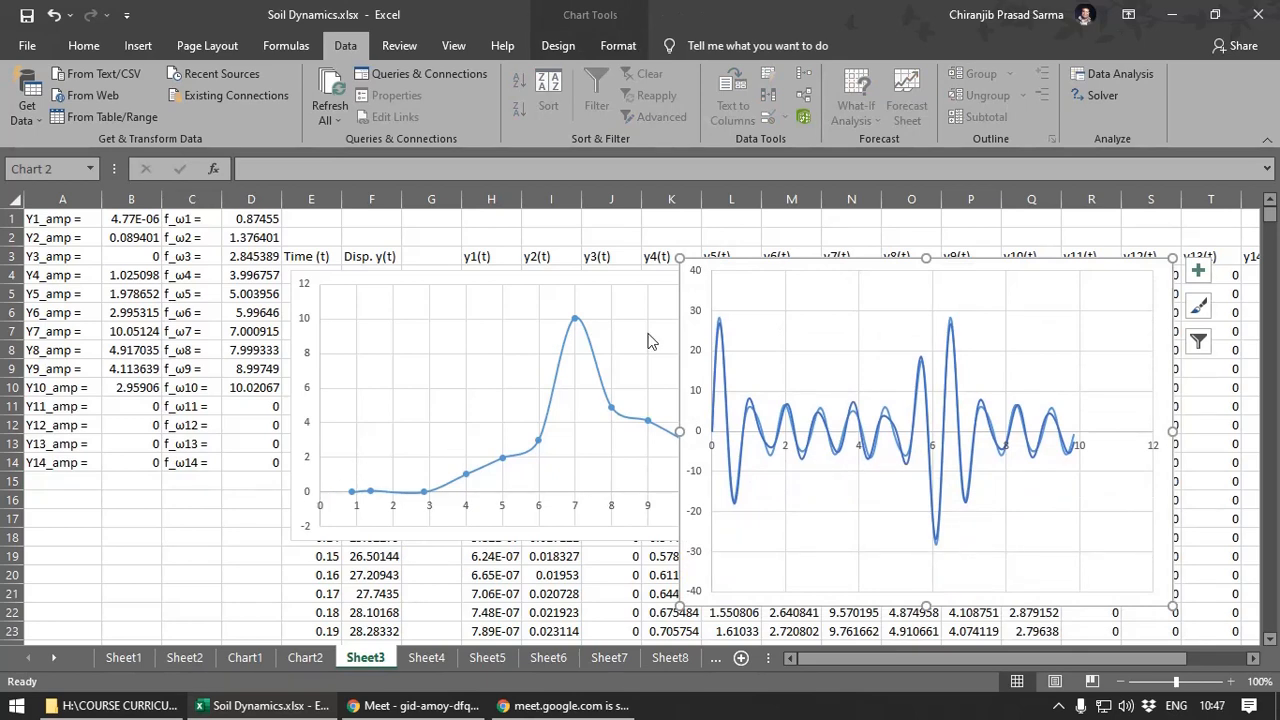
left_click_drag(754, 271, 414, 345)
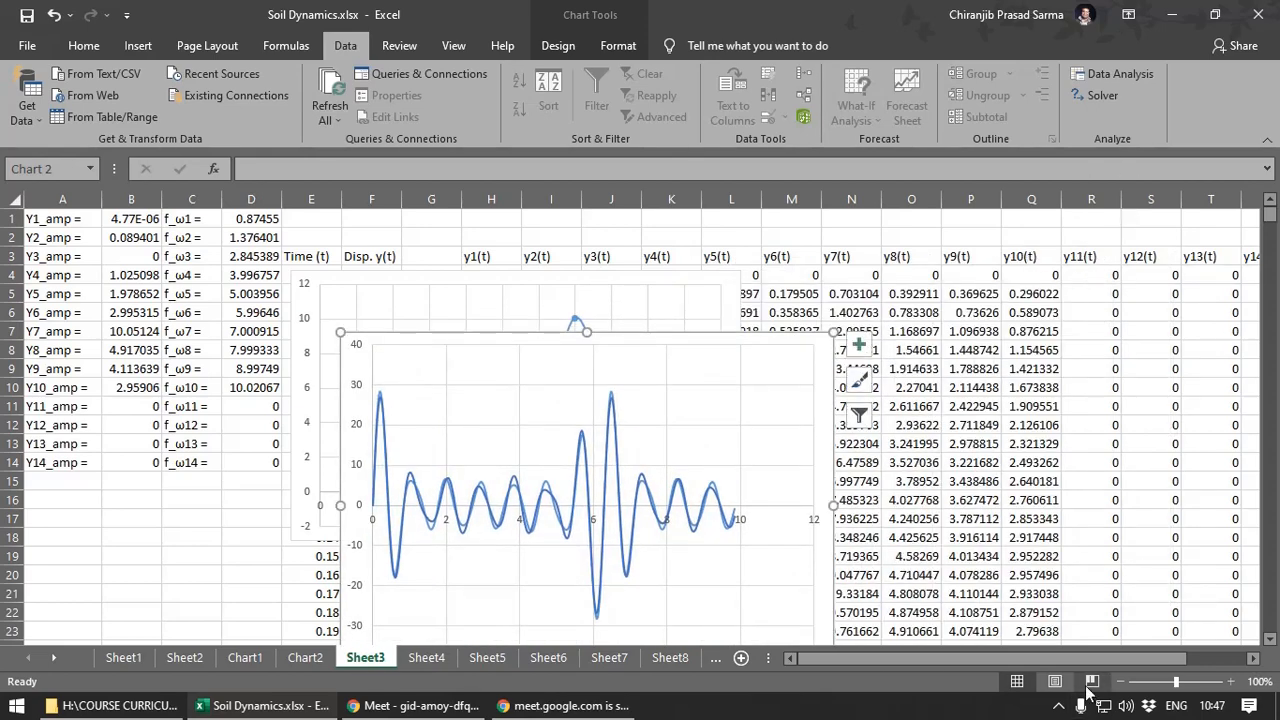
left_click_drag(1090, 660, 1153, 660)
- Extend the V4 total to =SUM(H4:R4) so it includes y11(t), and fill it down column V
left_click(1131, 275)
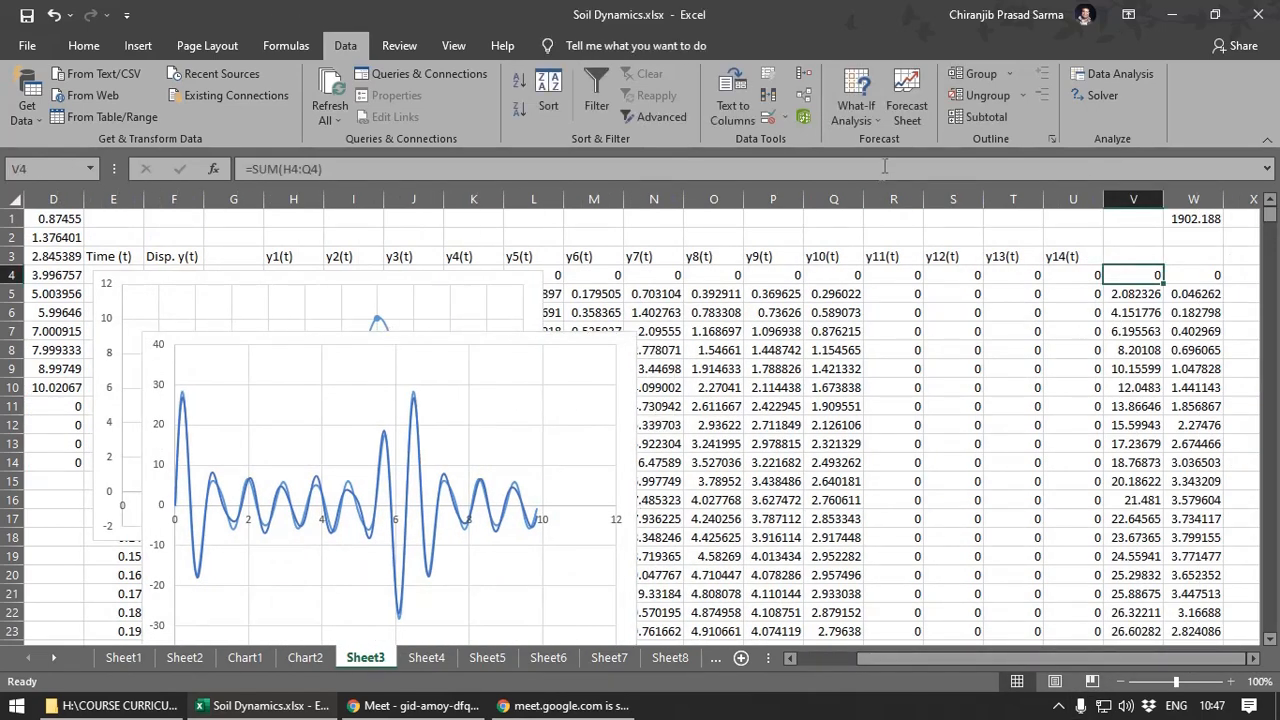
key("F2")
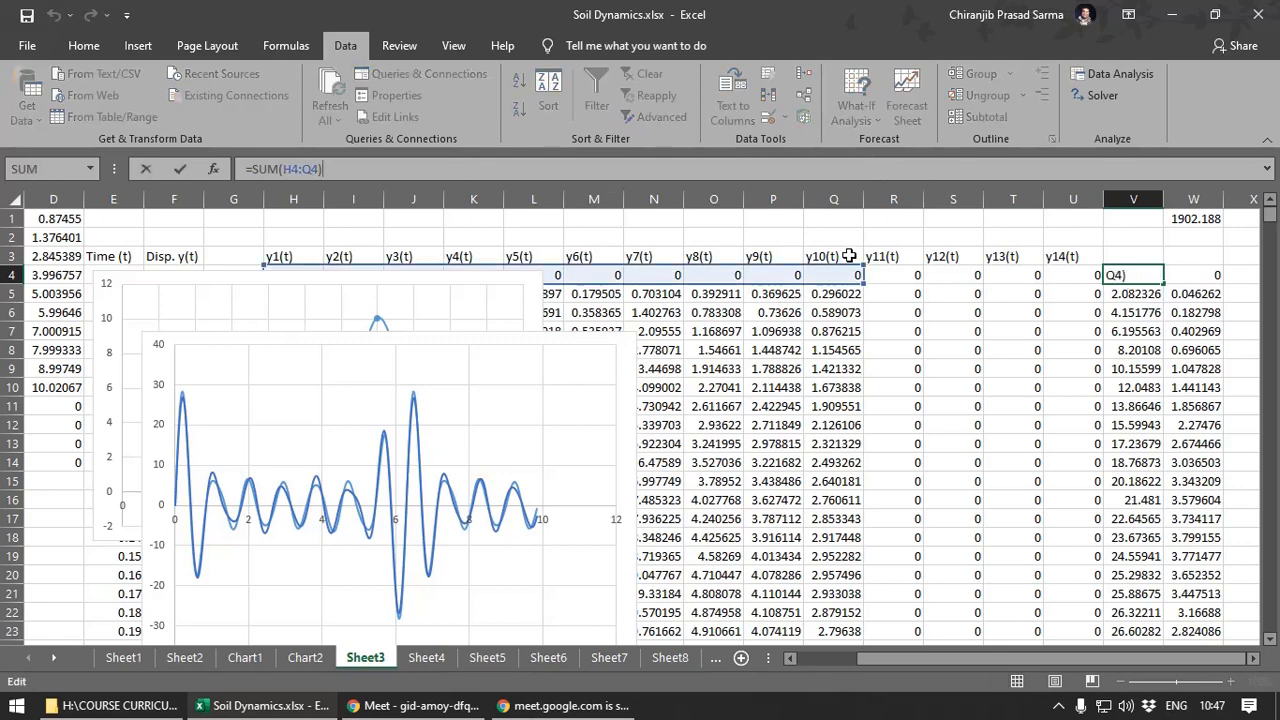
left_click_drag(864, 290, 922, 286)
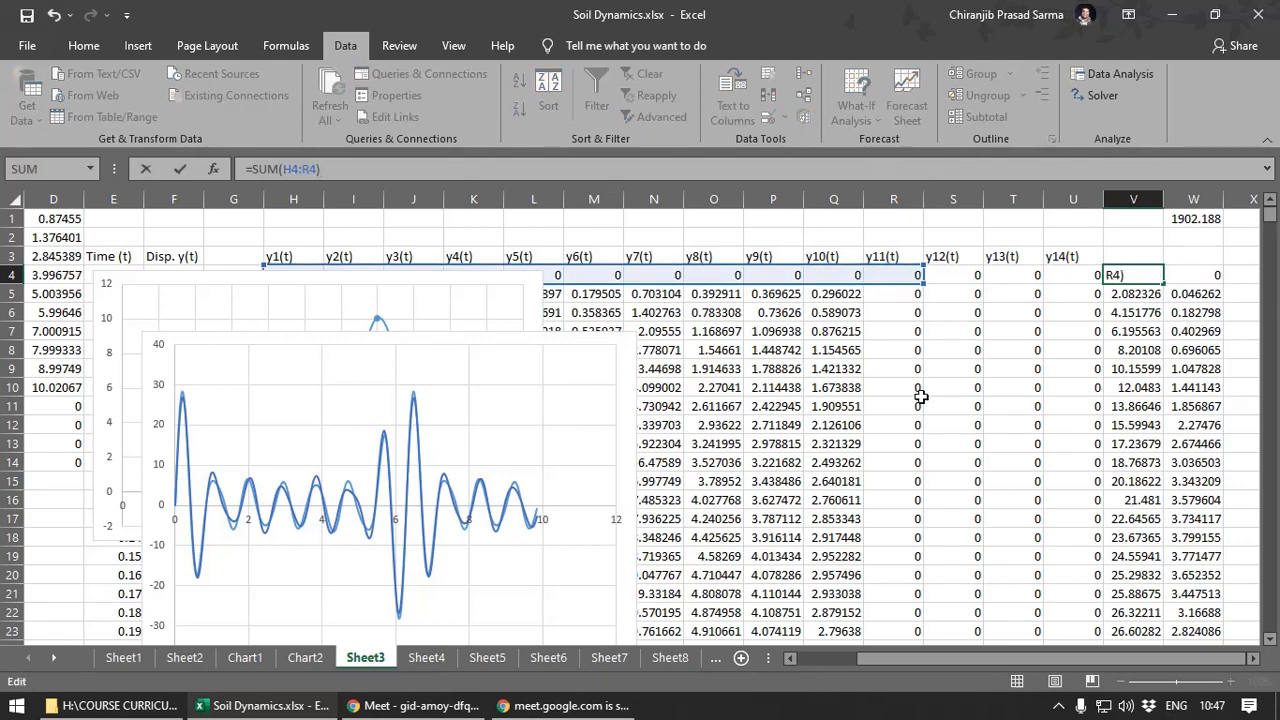
key("Return")
left_click(1150, 279)
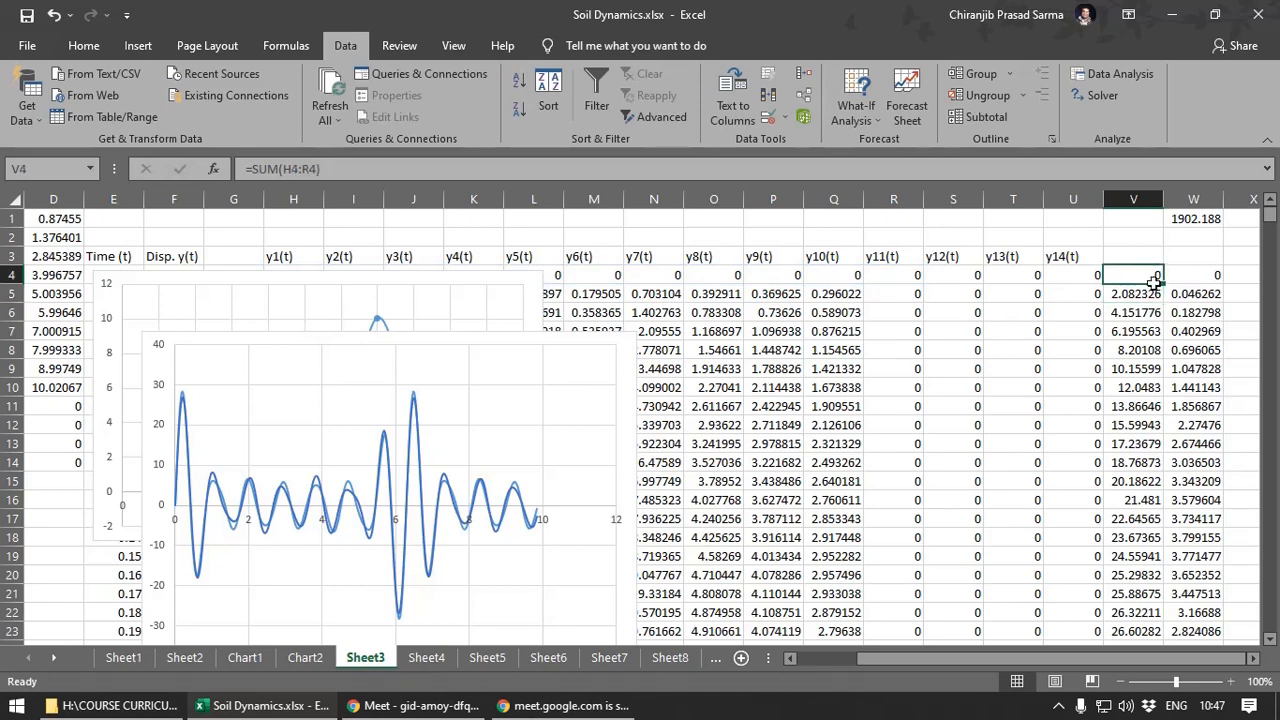
double_click(1163, 283)
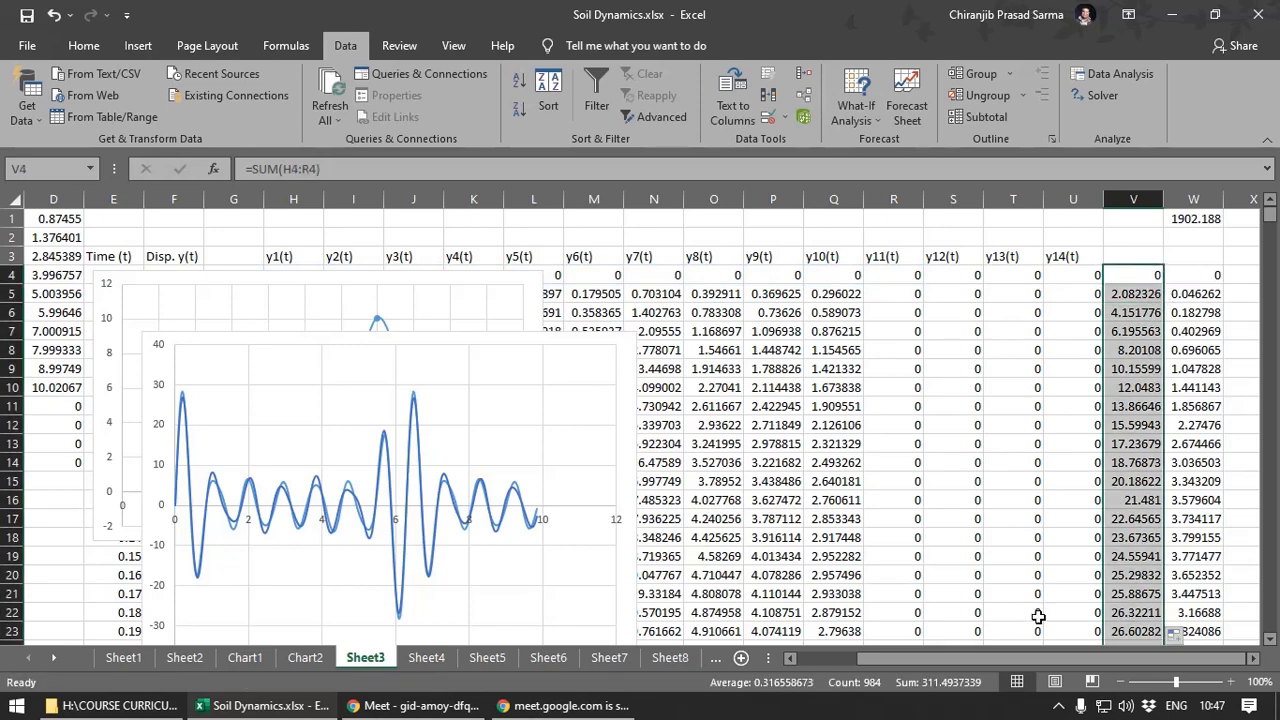
- Check that the range of the V4 total includes y11(t) in R4, and refill column V with it
mouse_move(1023, 661)
left_mouse_down()
mouse_move(972, 663)
mouse_move(1022, 661)
left_mouse_up()
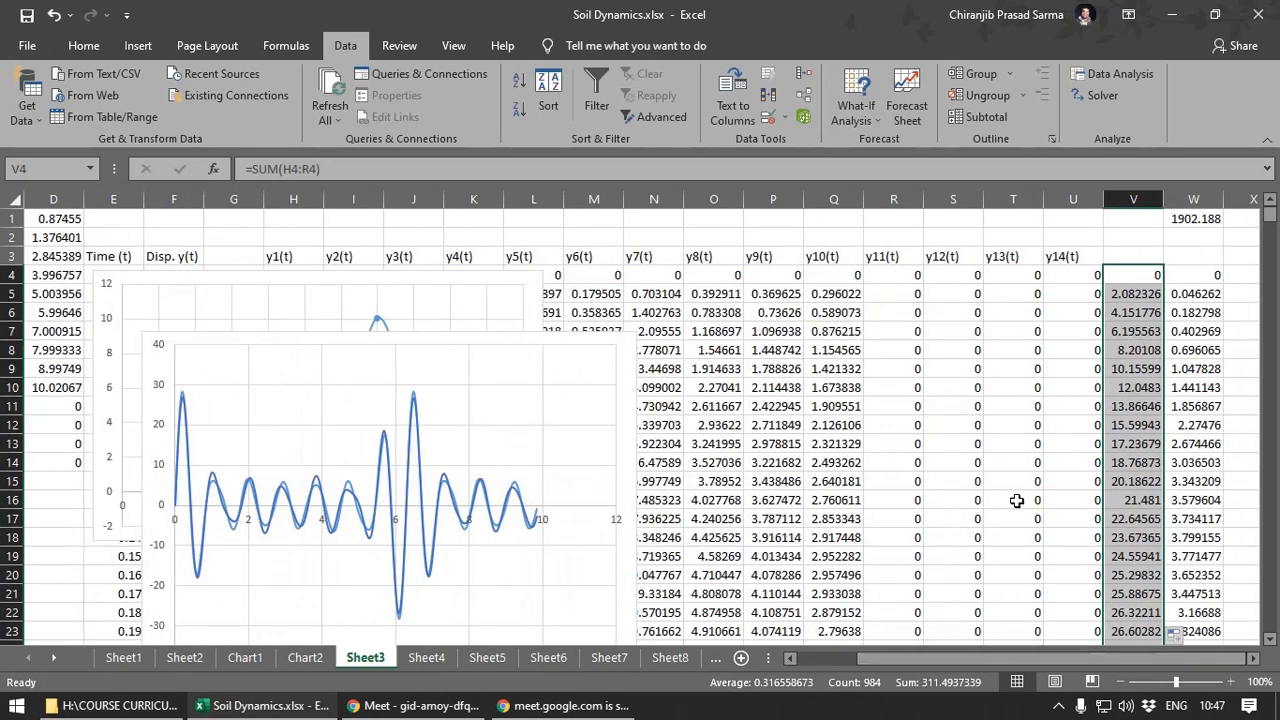
left_click(908, 276)
left_click(1130, 276)
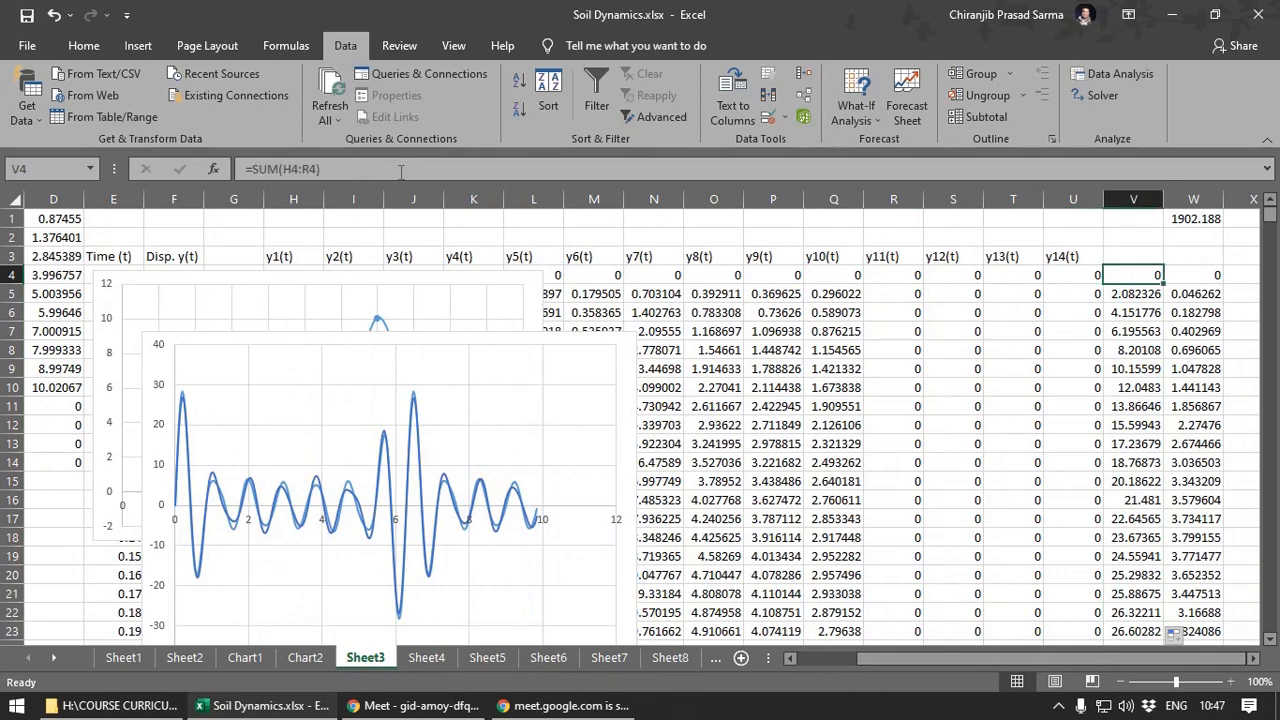
left_click(400, 172)
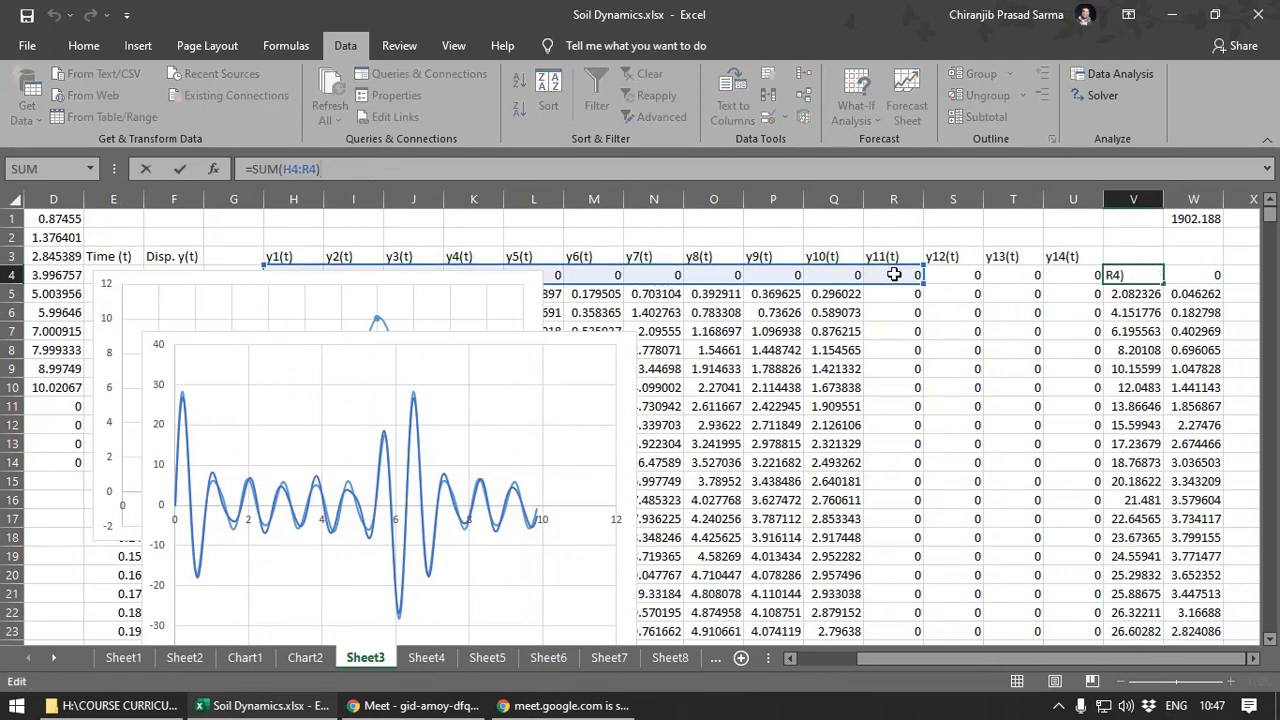
double_click(1164, 284)
- Enter starting amplitudes 1, 2 and 3 in B1:B3 and extend the series down to 11 in B11
left_click_drag(1048, 660, 872, 660)
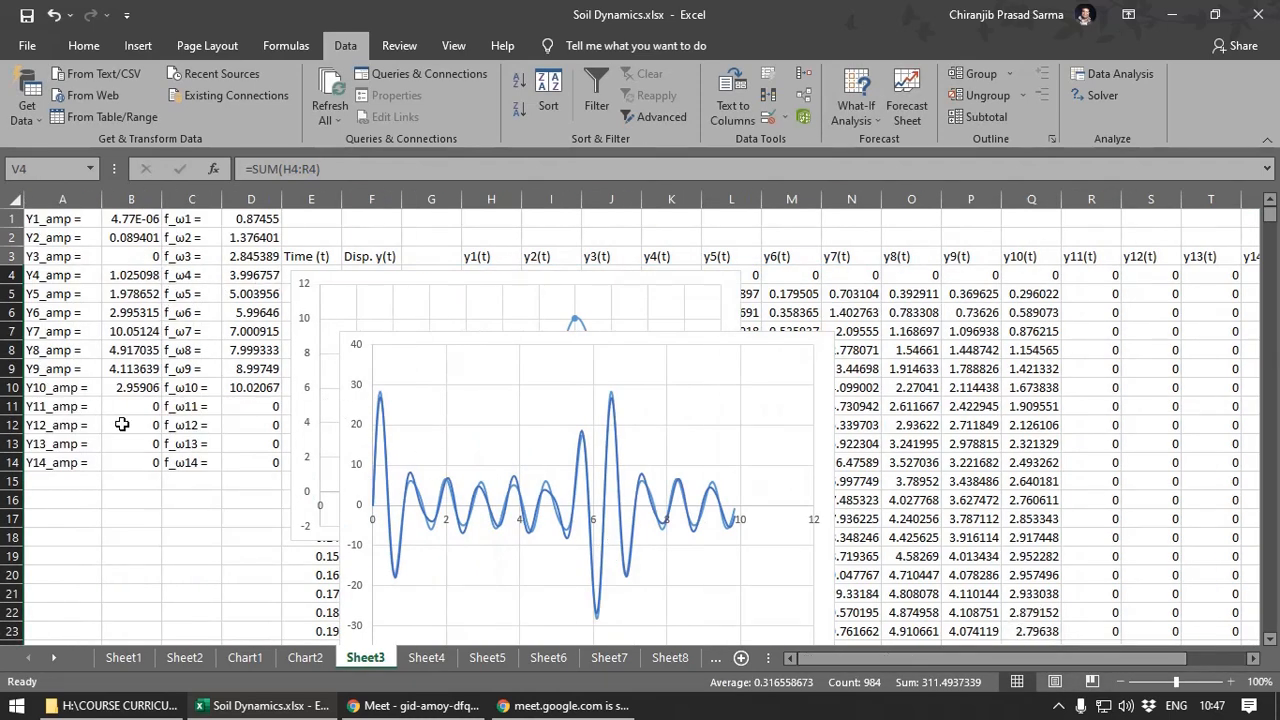
left_click(135, 217)
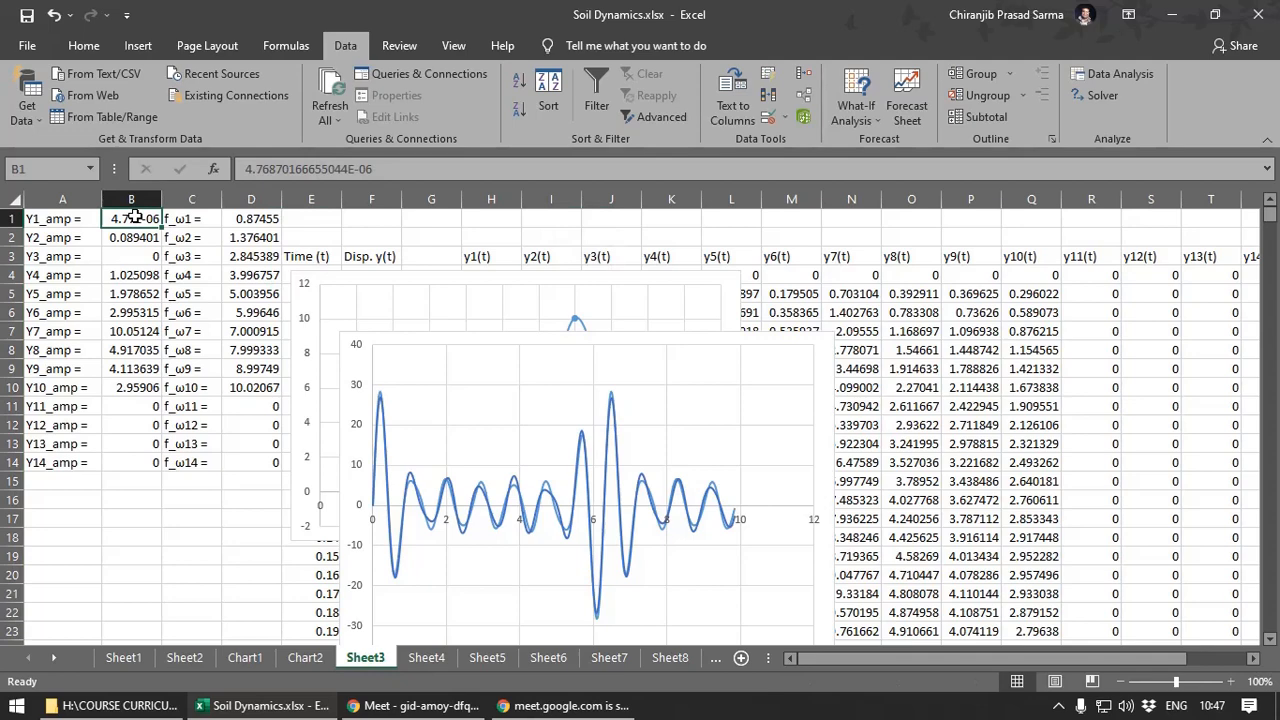
type("1")
left_click(140, 240)
type("2")
left_click(141, 261)
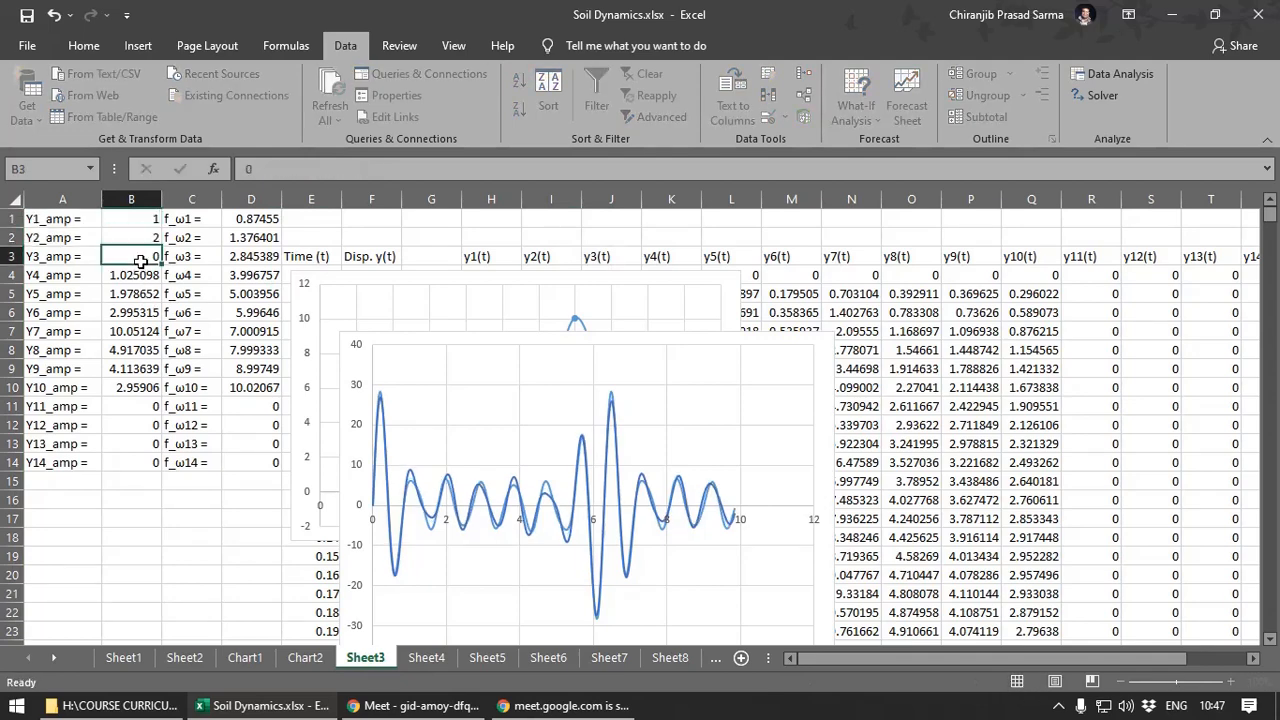
type("3")
key("Return")
left_click(143, 217)
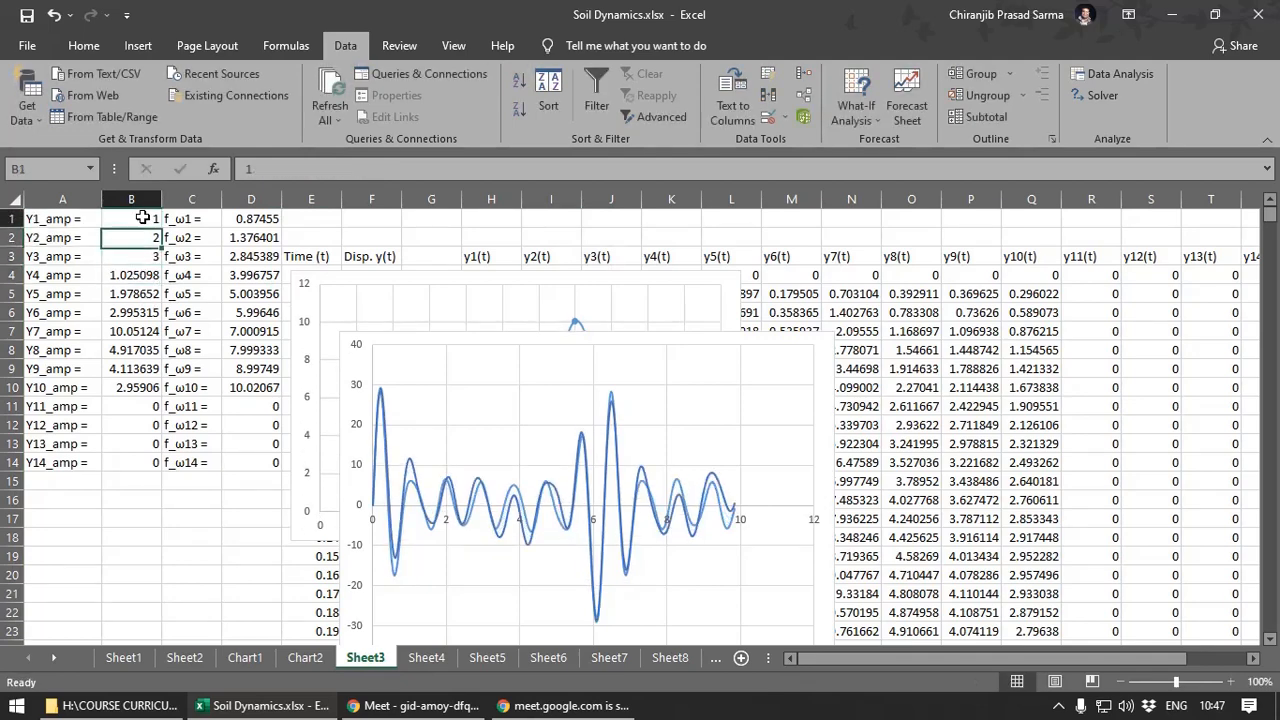
left_click_drag(143, 217, 150, 412)
- Enter starting frequencies 1, 2 and 3 in D1:D3 and extend the series down to 11 in D11
left_click(252, 218)
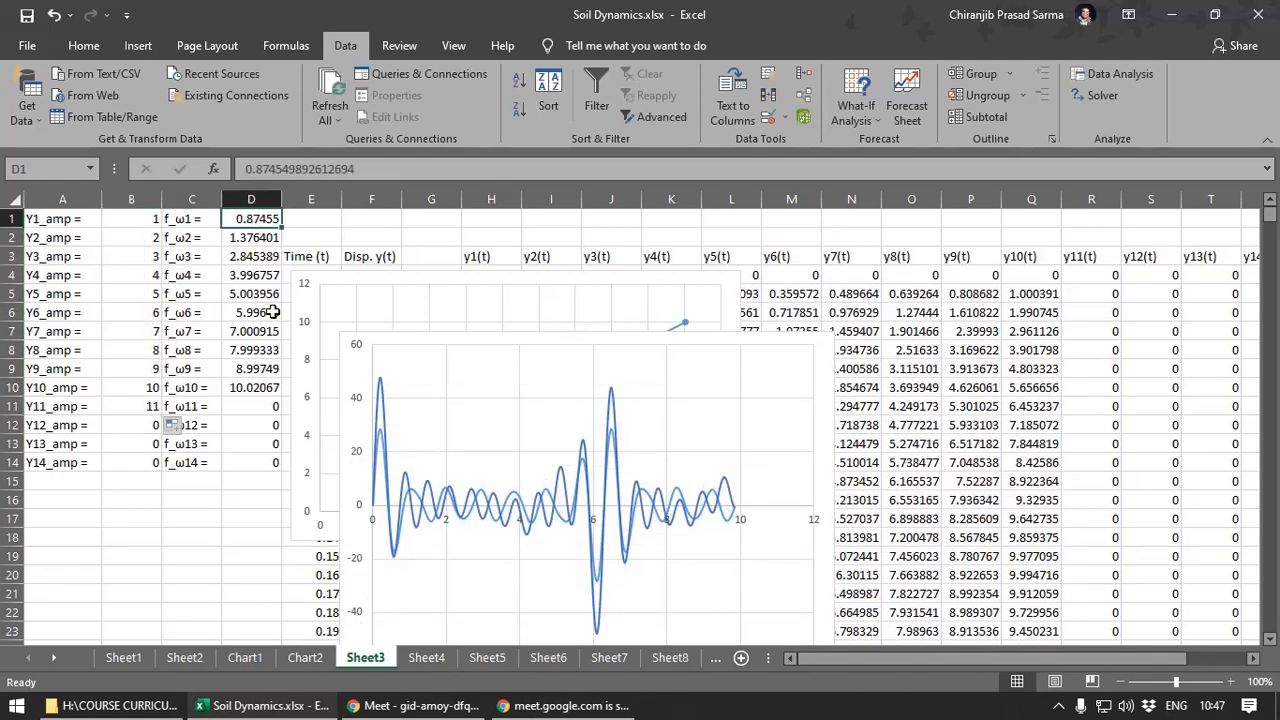
type("1")
key("Return")
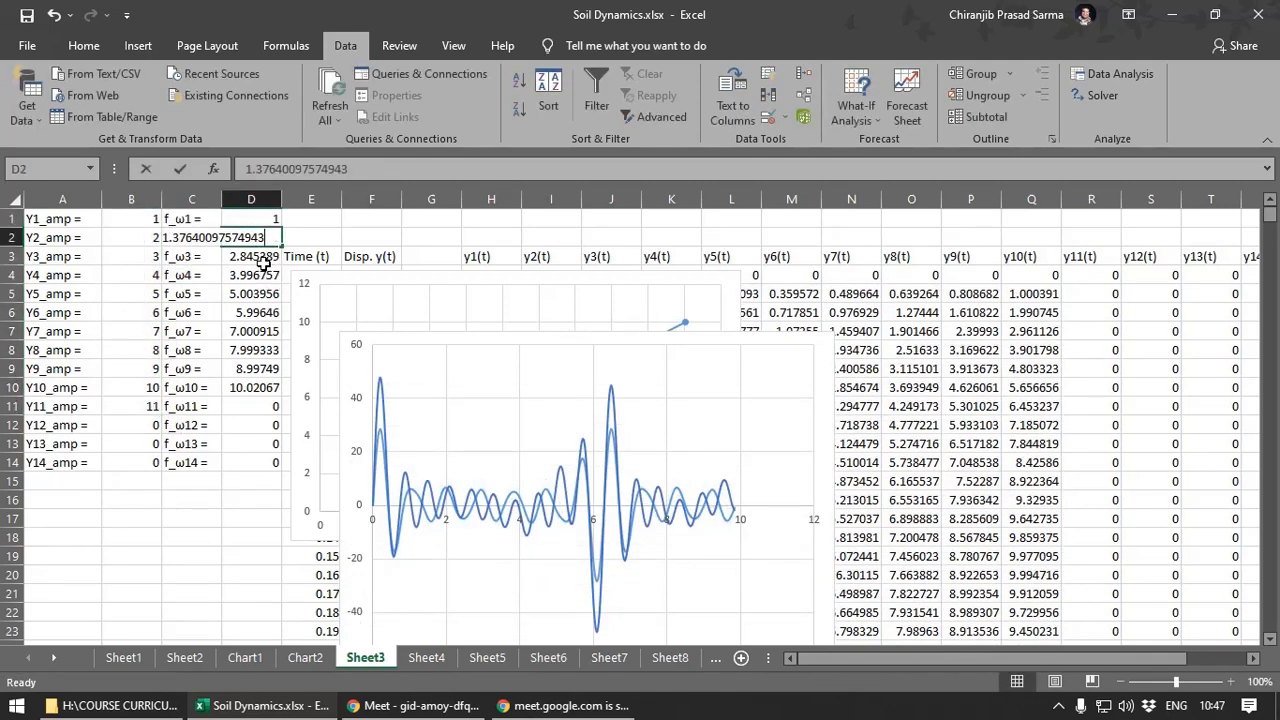
type("2")
key("Return")
type("3")
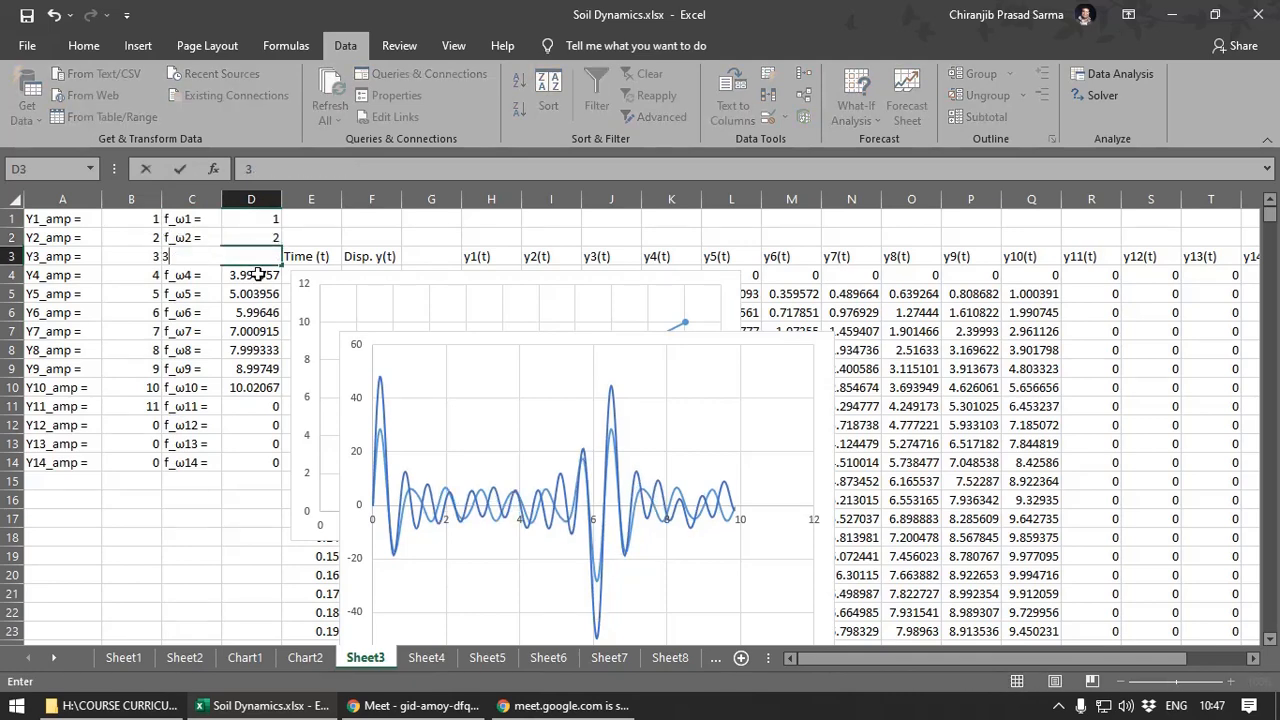
key("Return")
left_click_drag(255, 218, 256, 432)
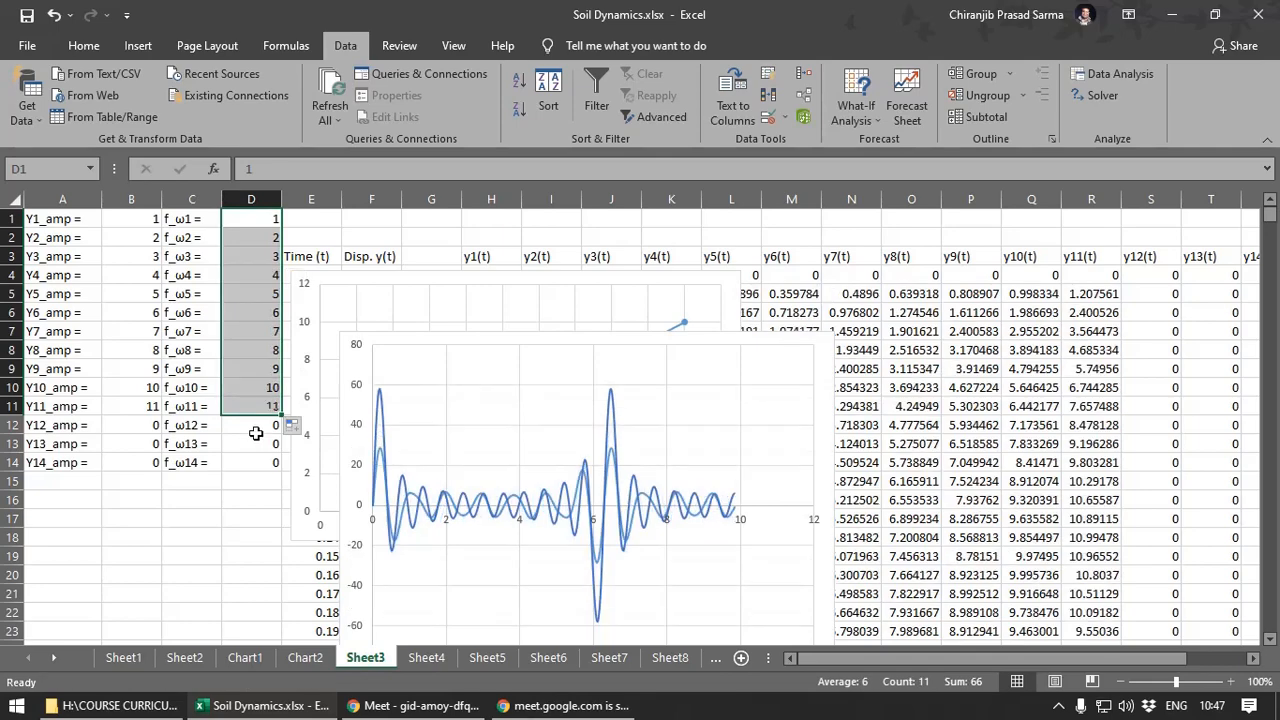
- Set up Solver to minimise W1 by changing the amplitude and frequency cells $B$1:$B$11,$D$1:$D$11
left_click_drag(858, 658, 933, 655)
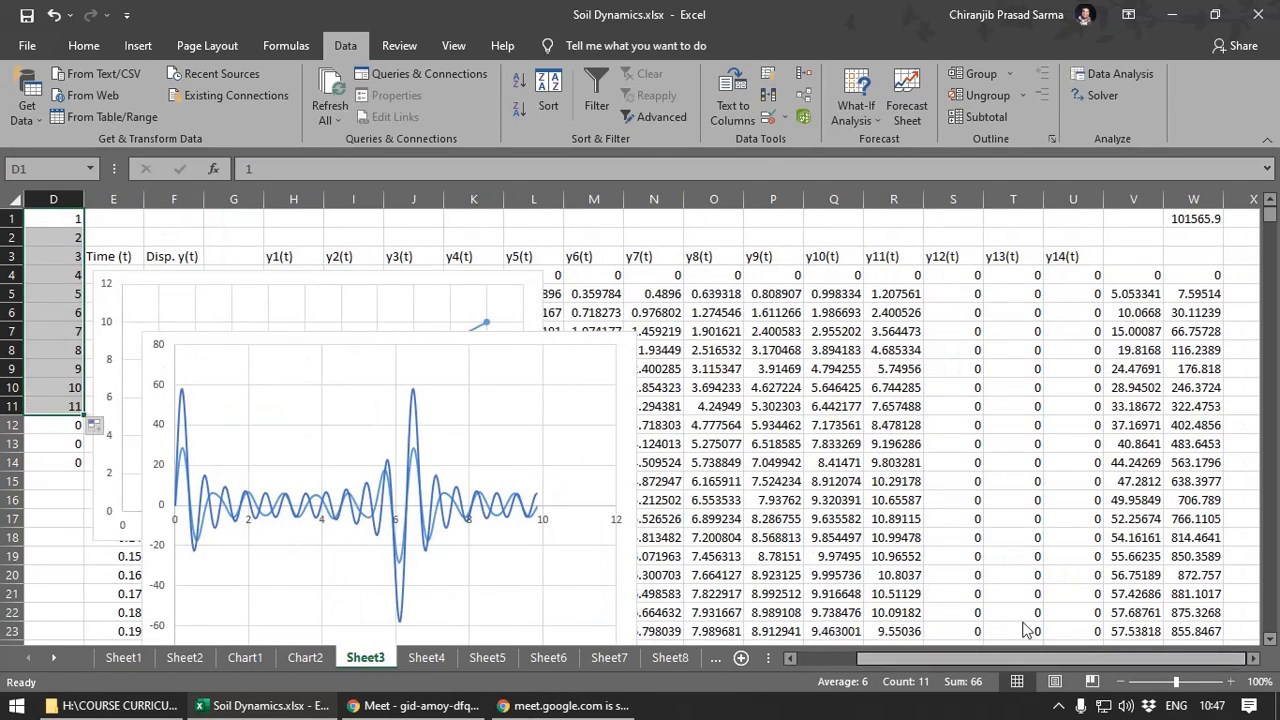
left_click(1198, 218)
left_click(1092, 96)
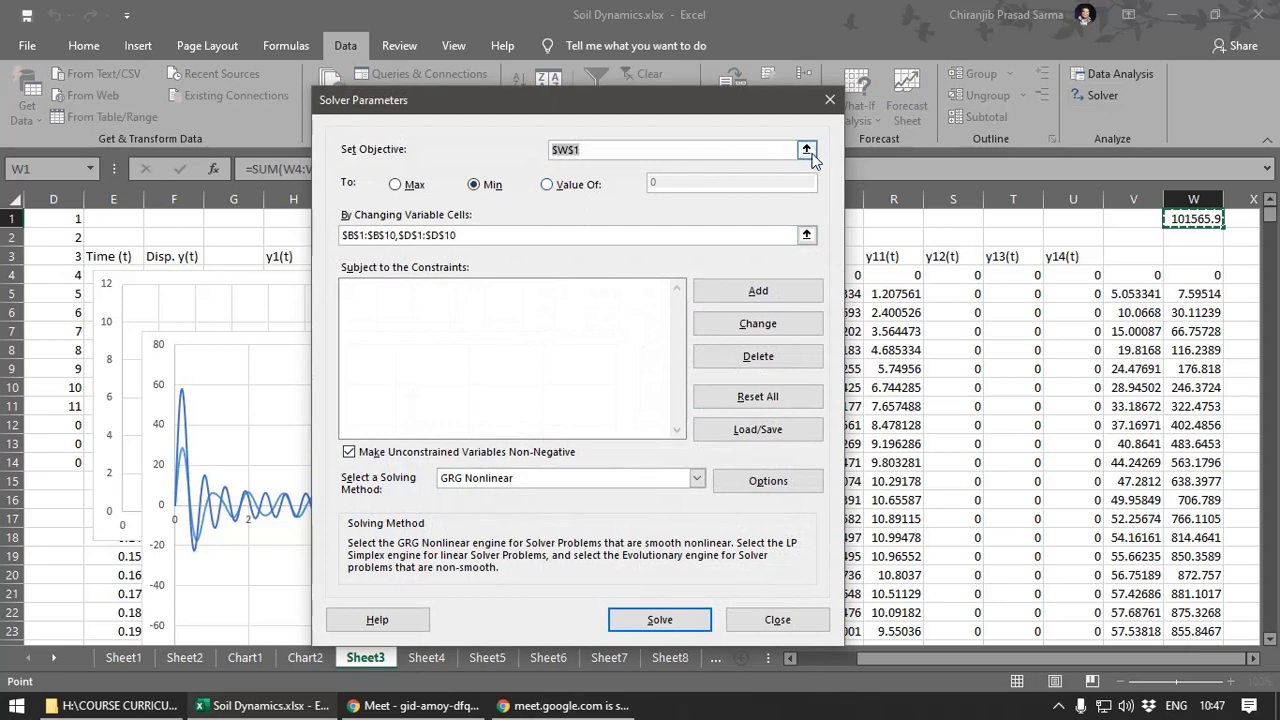
left_click(806, 236)
left_click_drag(926, 662, 778, 662)
left_click_drag(143, 217, 134, 405)
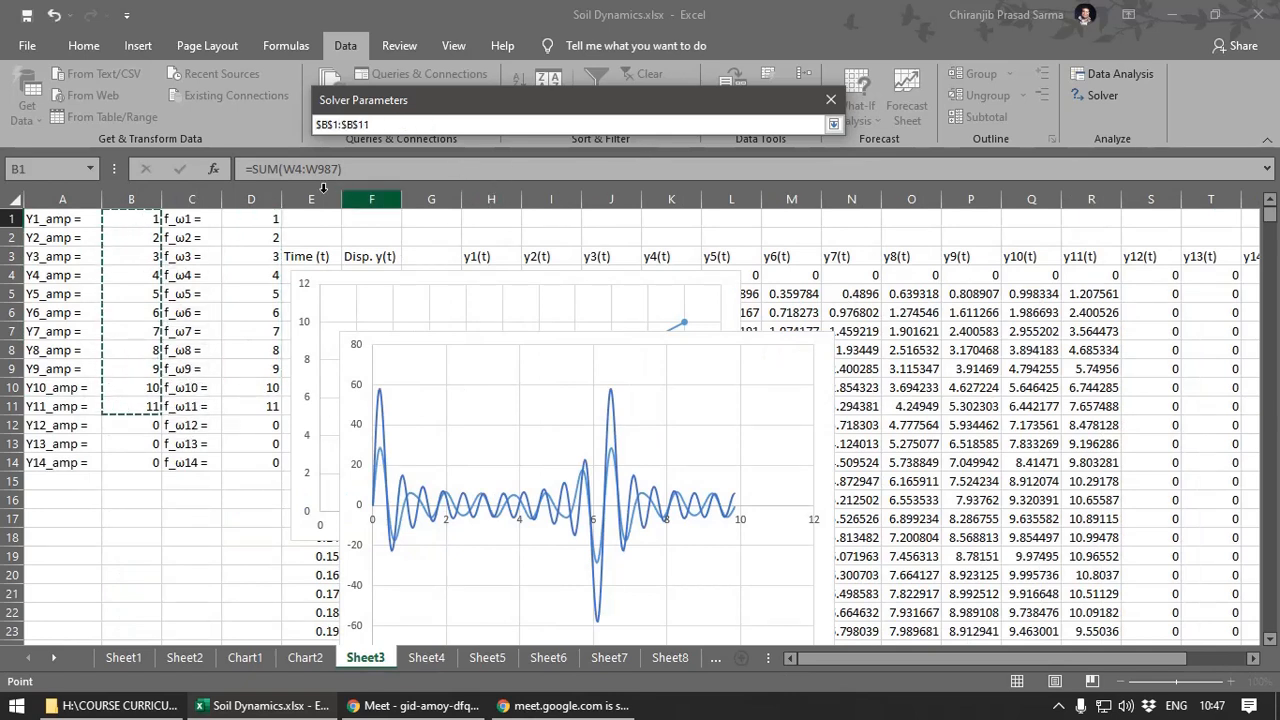
left_click_drag(250, 218, 244, 404)
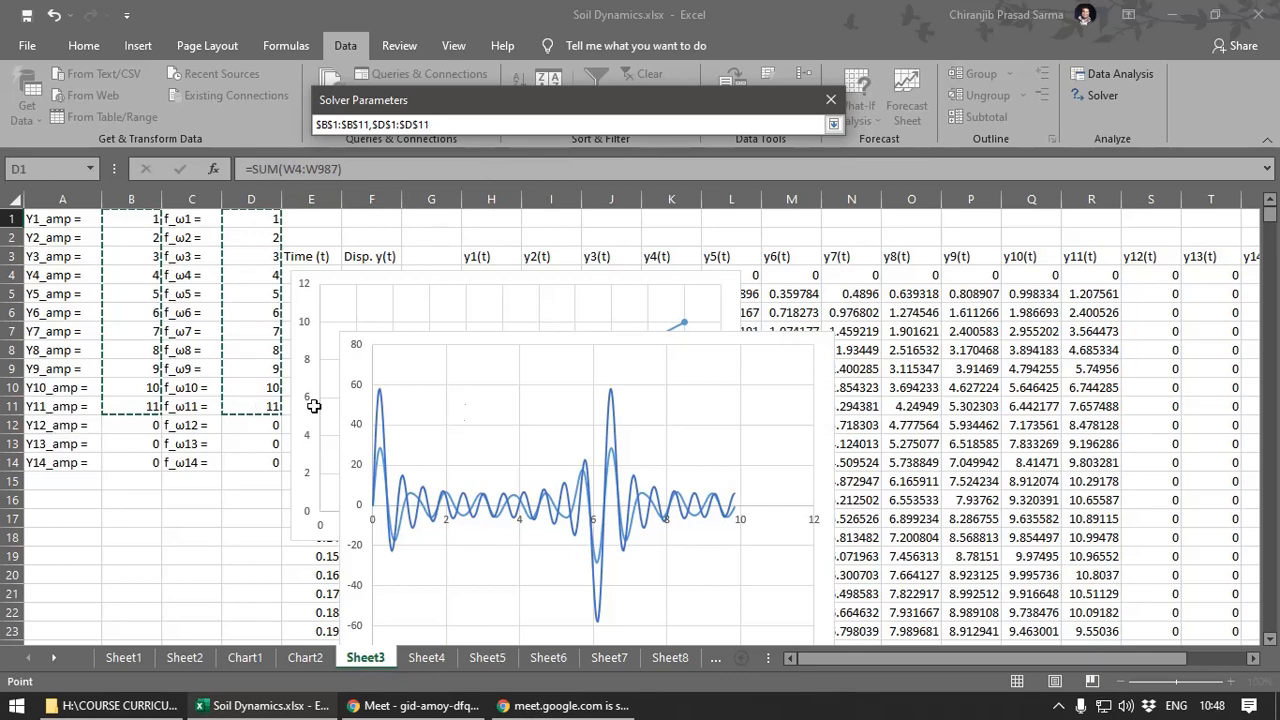
left_click(832, 124)
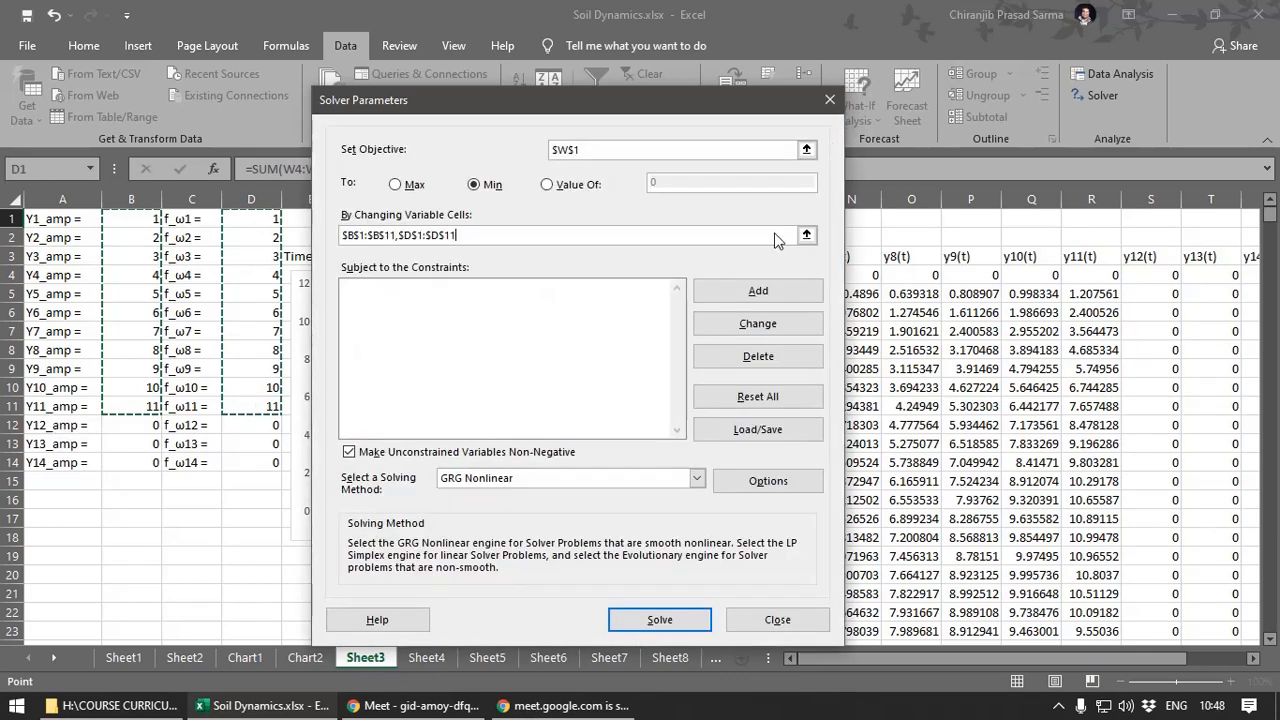
- Run Solver with the GRG Nonlinear method for the 11 components and keep its solution
left_click(659, 620)
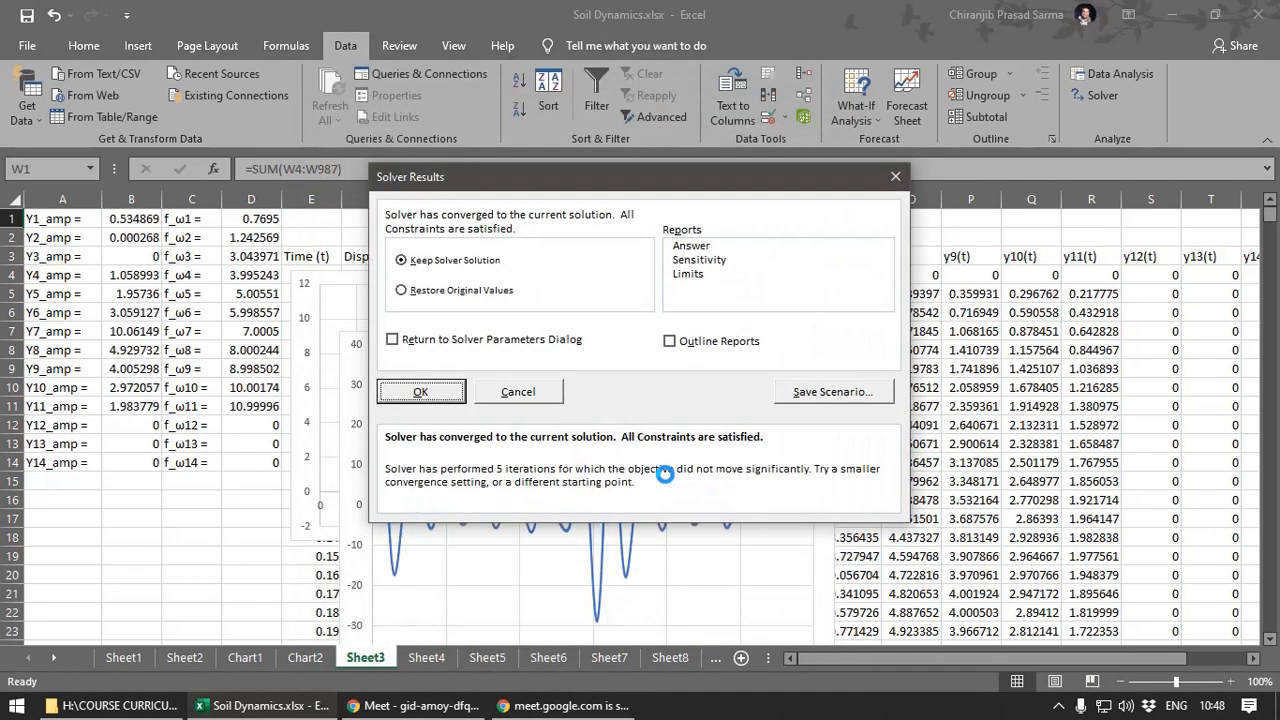
key("Return")
left_click(207, 512)
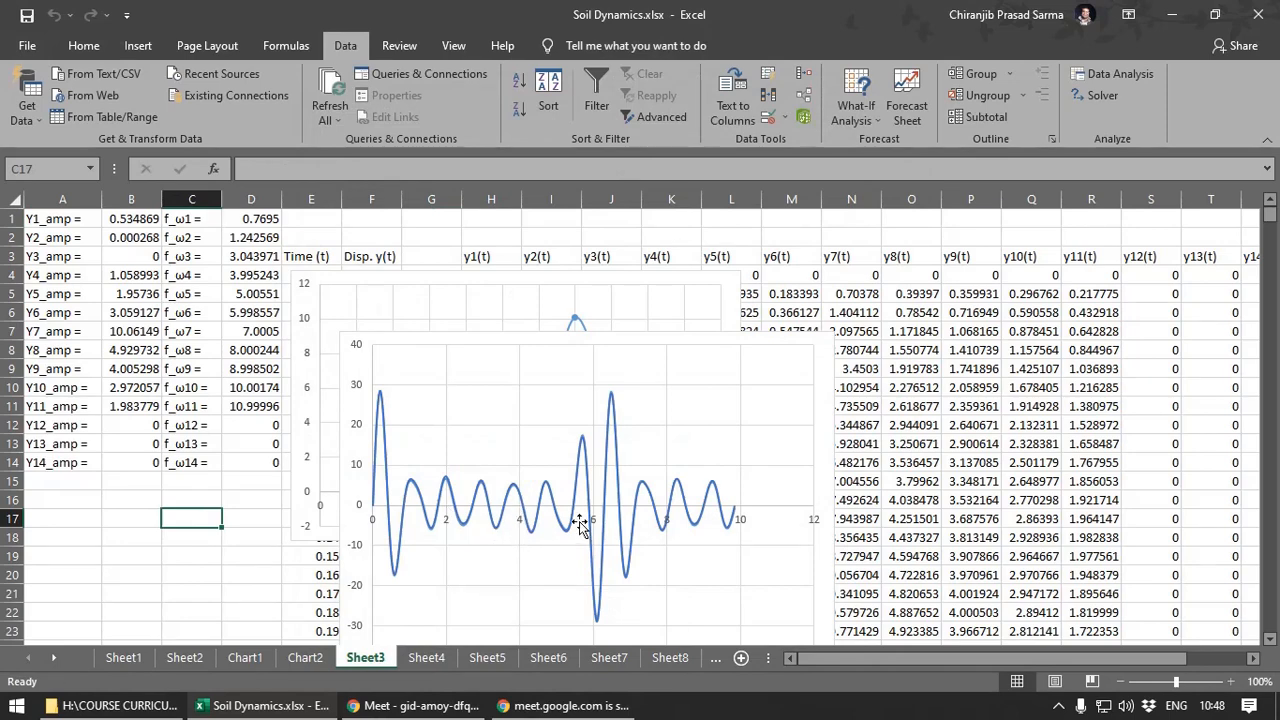
- Move the displacement chart beside the amplitude-frequency chart to compare its curves, and check the amplitude series' source ranges
left_click_drag(346, 352, 752, 298)
left_click(243, 537)
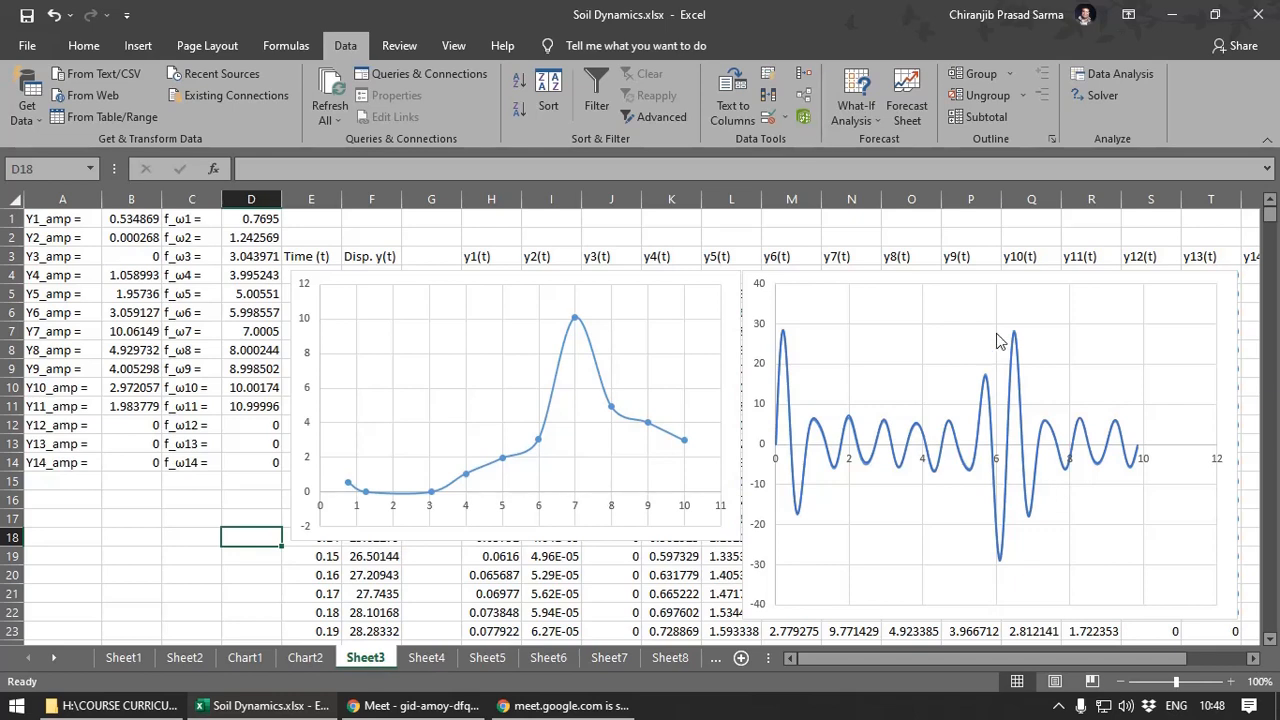
mouse_move(946, 452)
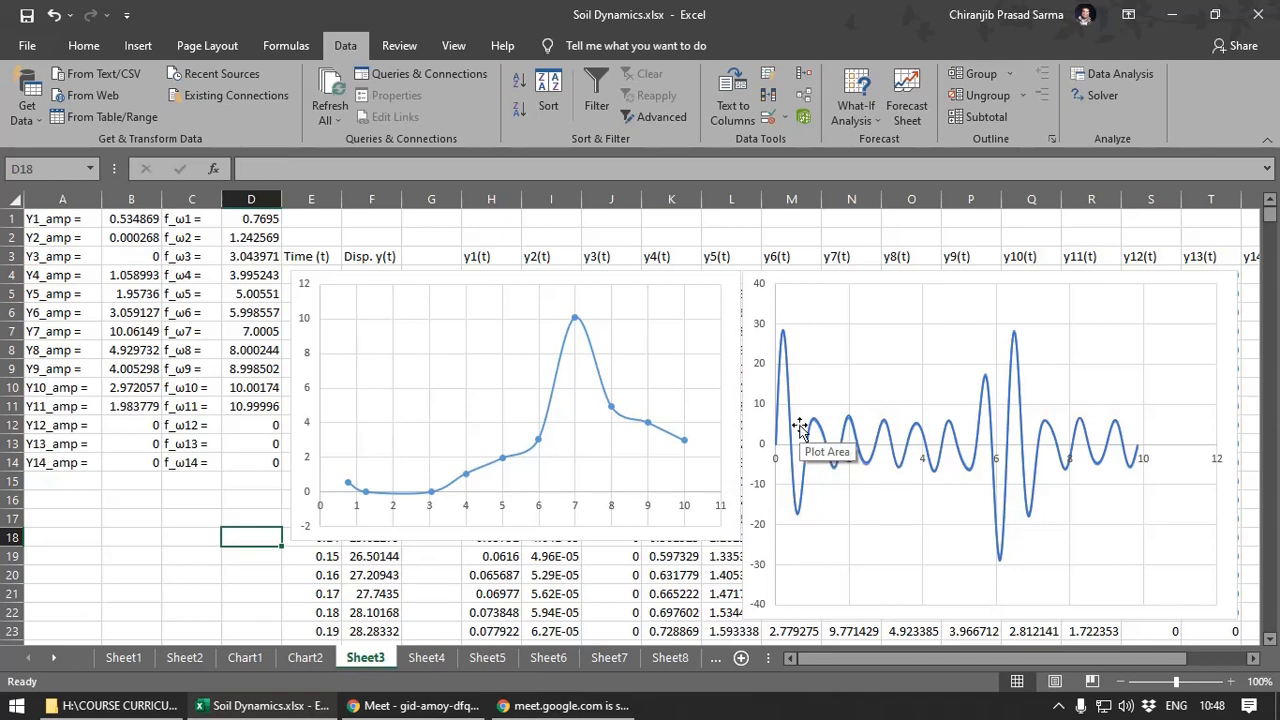
left_click(598, 356)
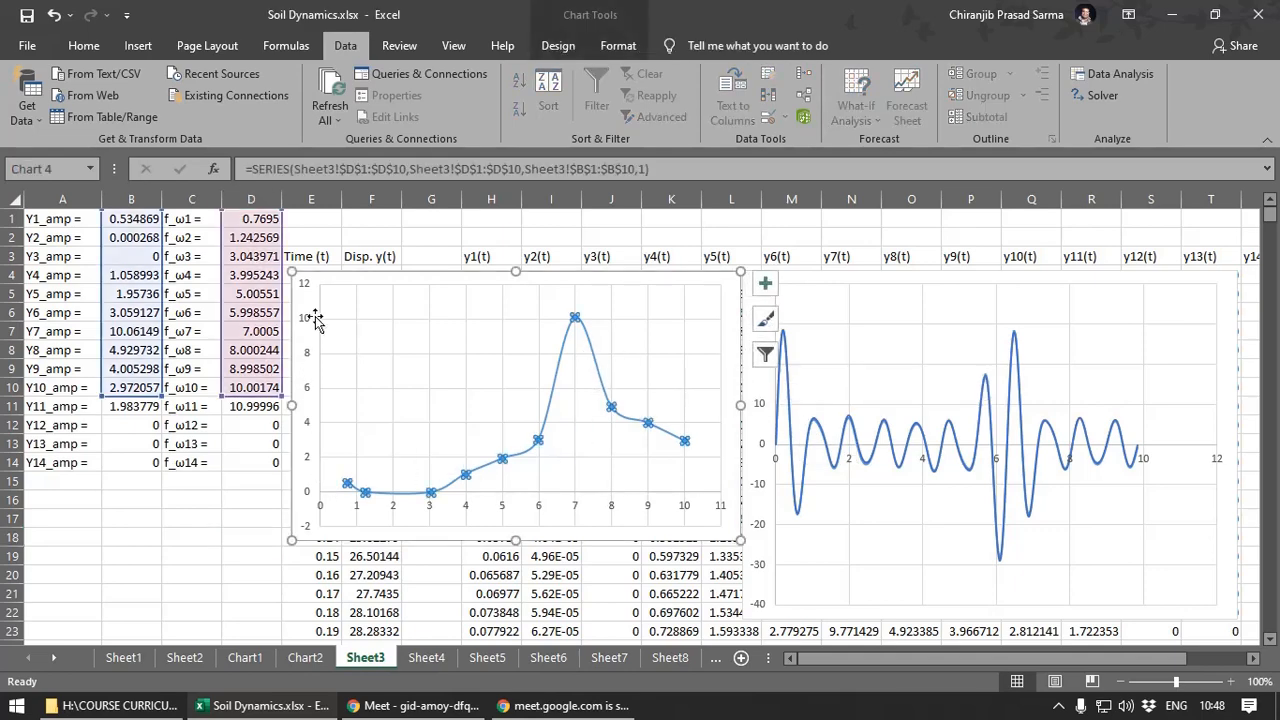
left_click(158, 553)
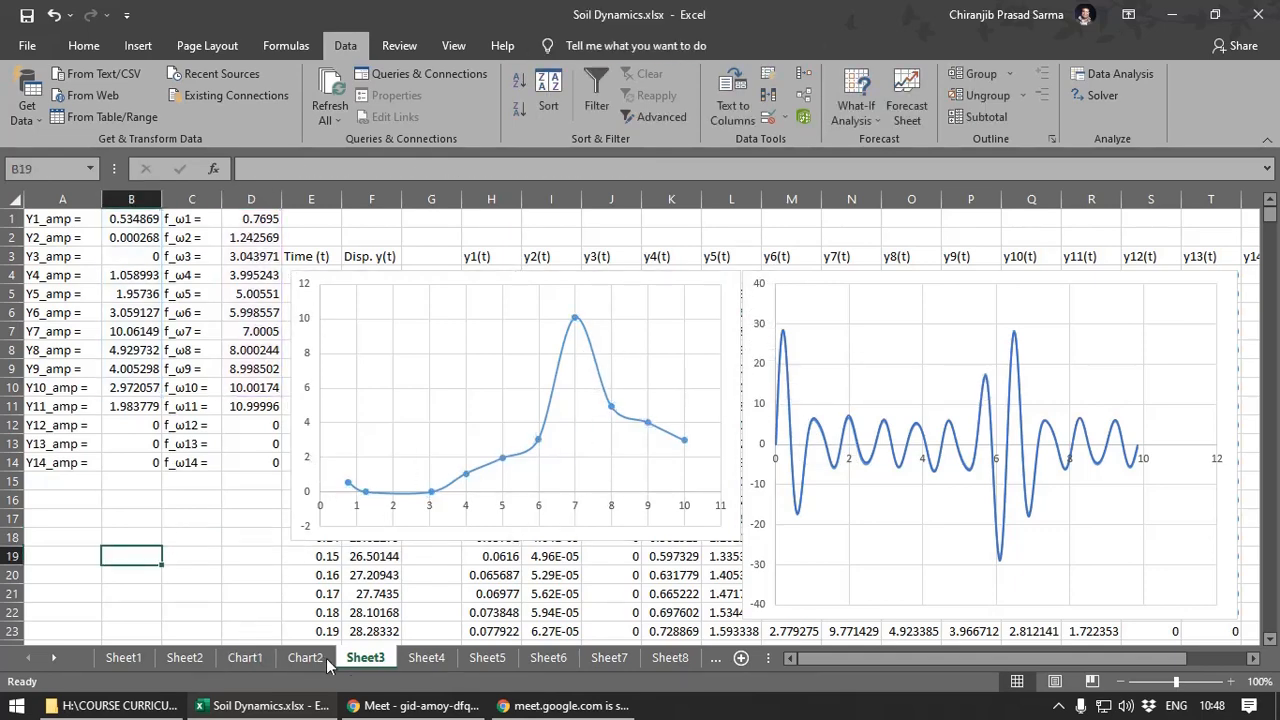
- Create a copy of Sheet3 in the same workbook and place it before Sheet3
left_click(426, 658)
left_click(386, 657)
right_click(377, 661)
left_click(410, 505)
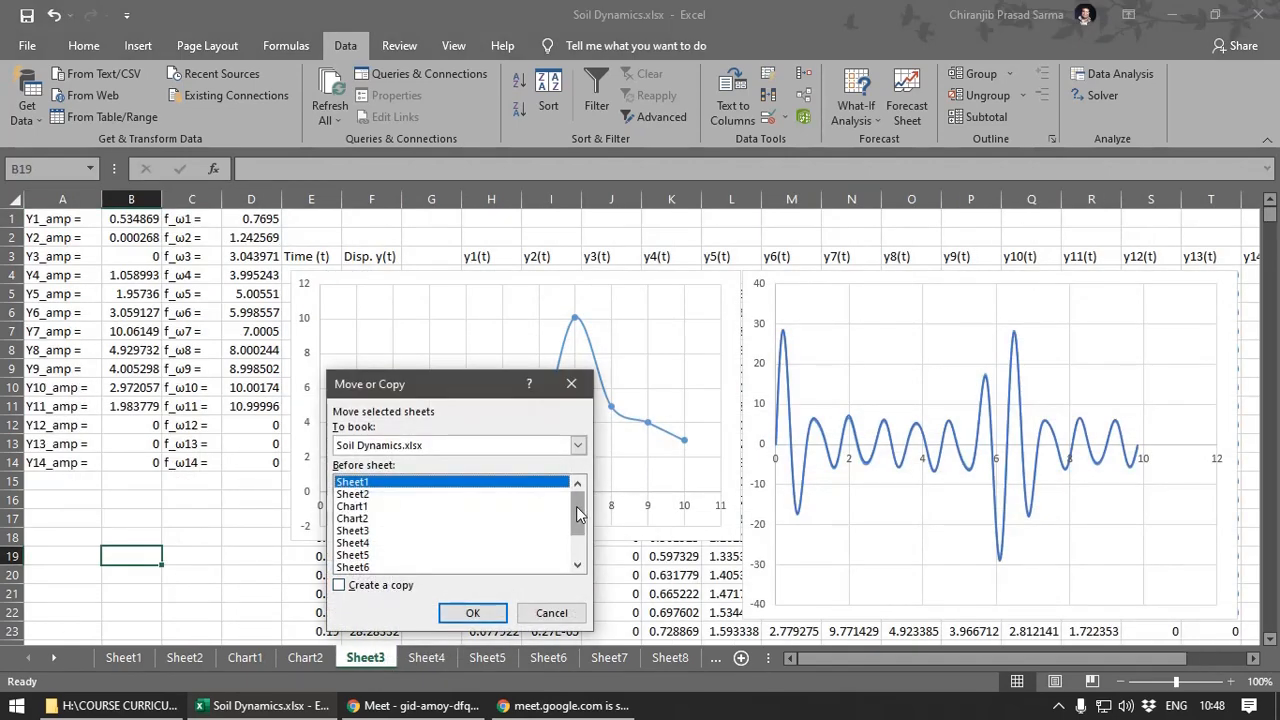
mouse_move(578, 506)
left_mouse_down()
mouse_move(577, 523)
mouse_move(580, 511)
left_mouse_up()
left_click(379, 521)
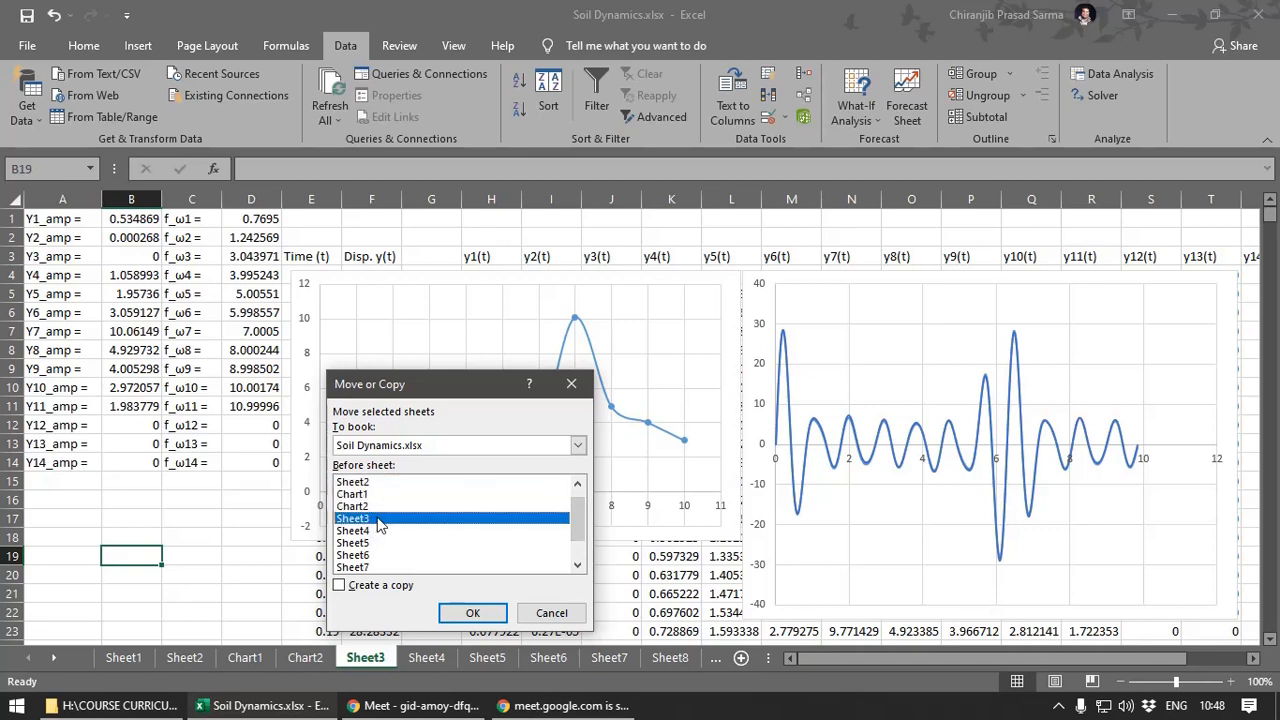
left_click(340, 587)
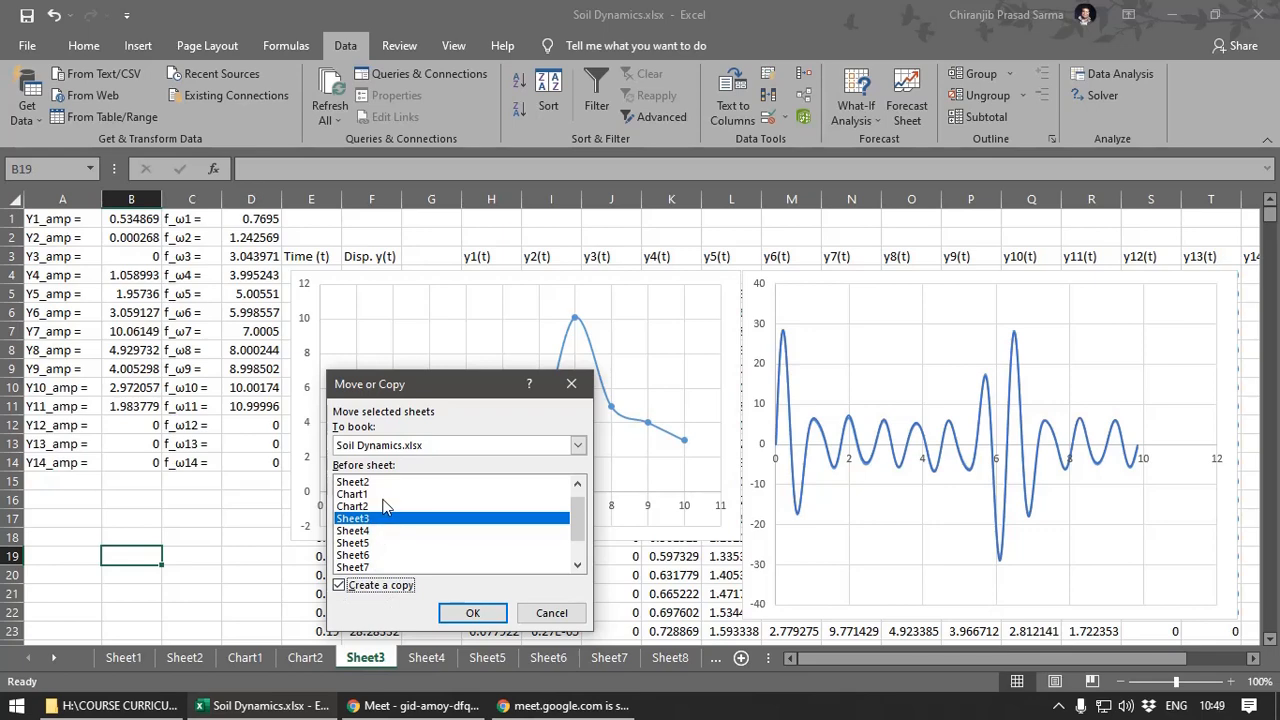
left_click(467, 610)
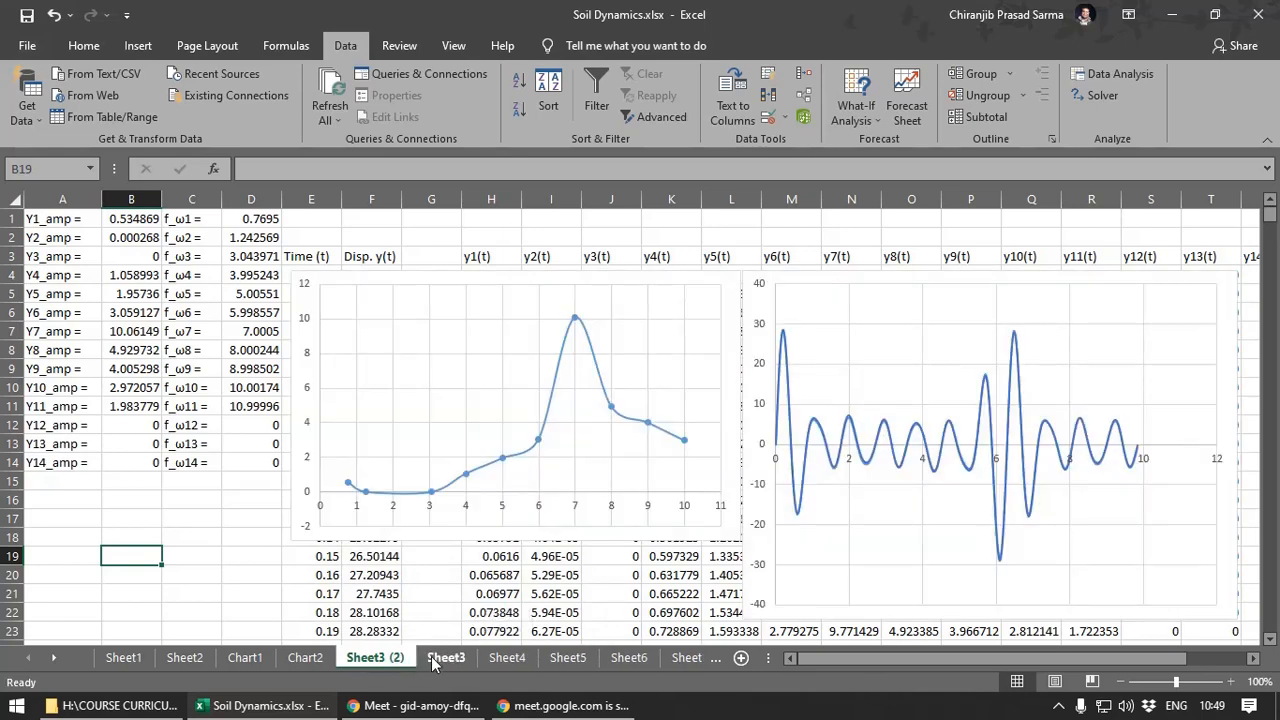
- Copy the second displacement record in Sheet1, from F3 down to F986
left_click(202, 665)
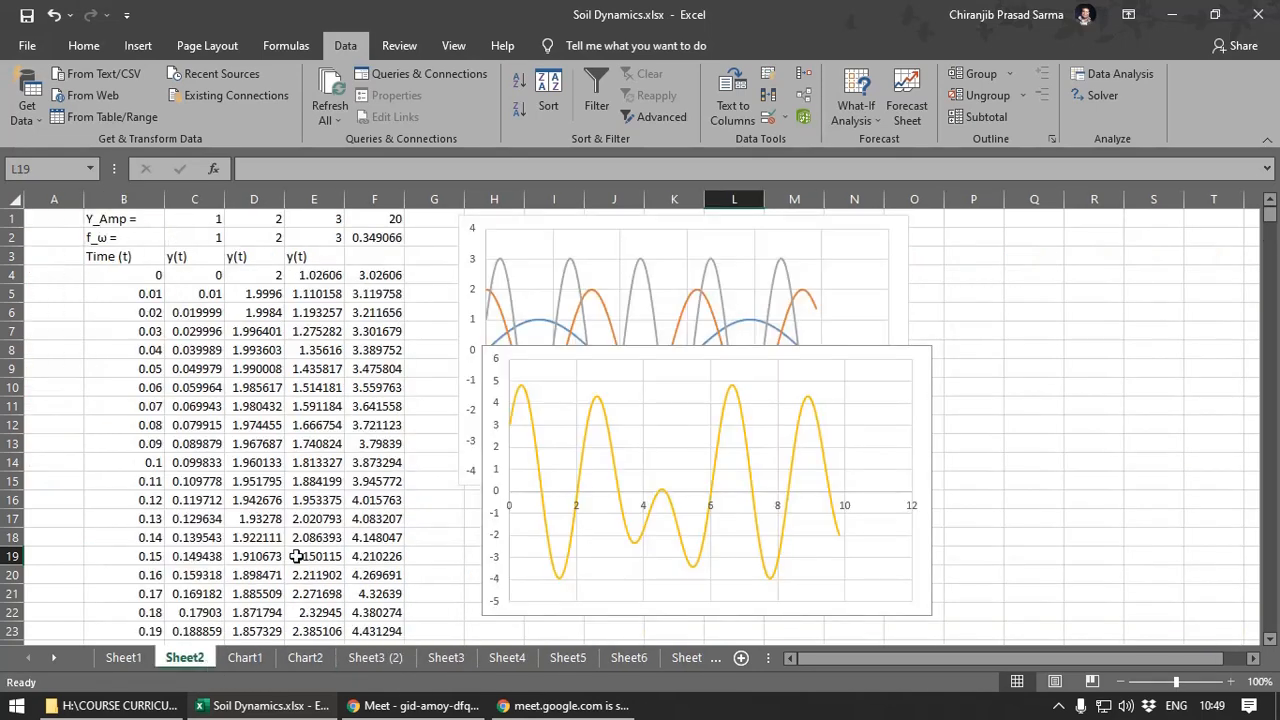
left_click(118, 660)
left_click(498, 553)
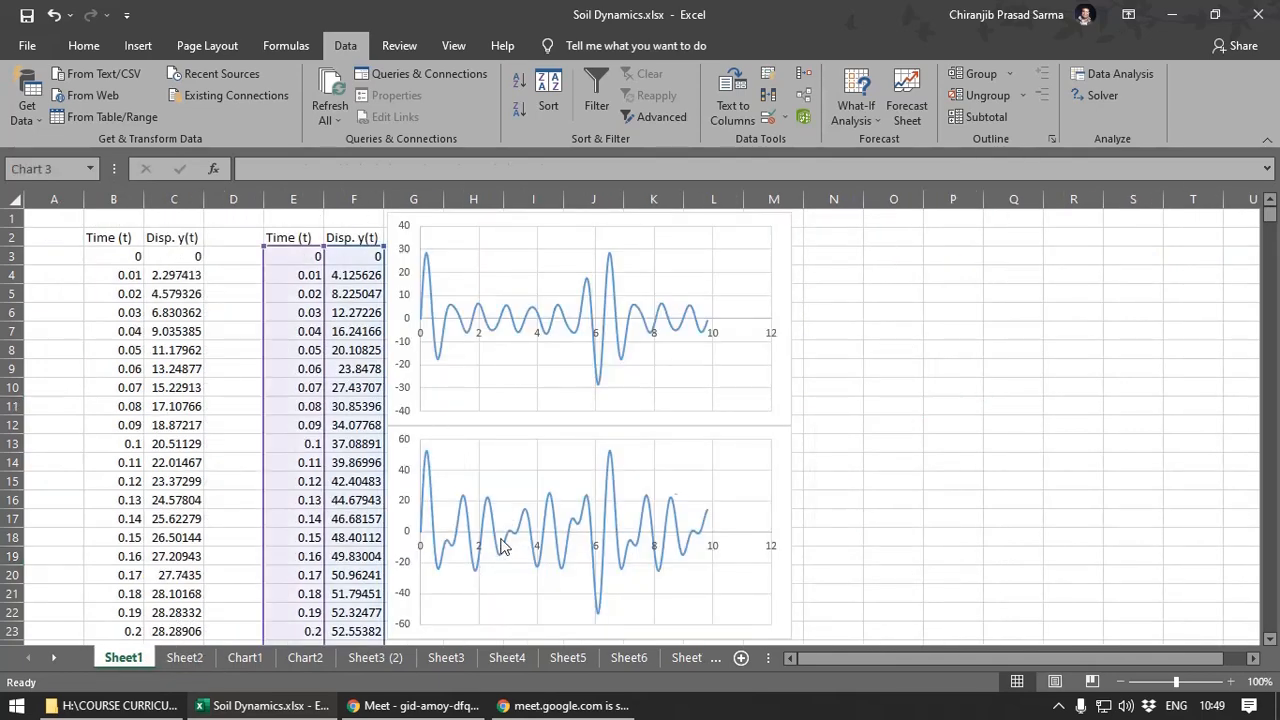
left_click(240, 410)
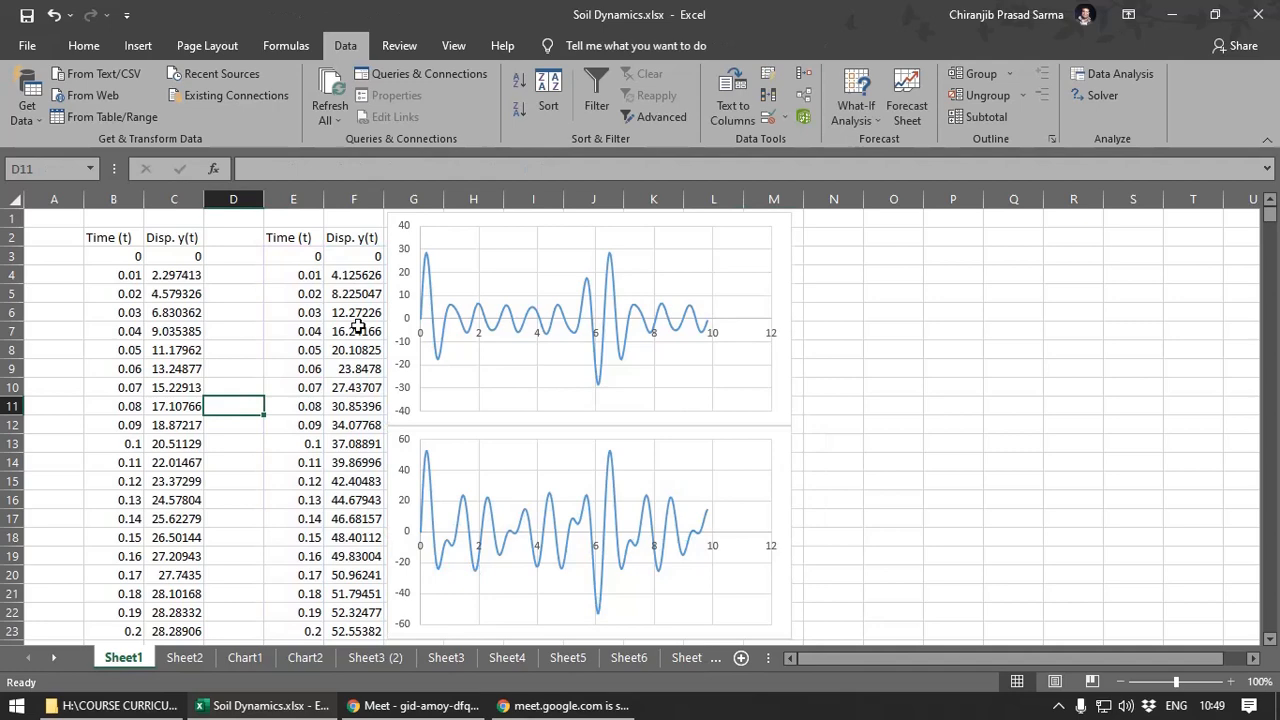
left_click(356, 256)
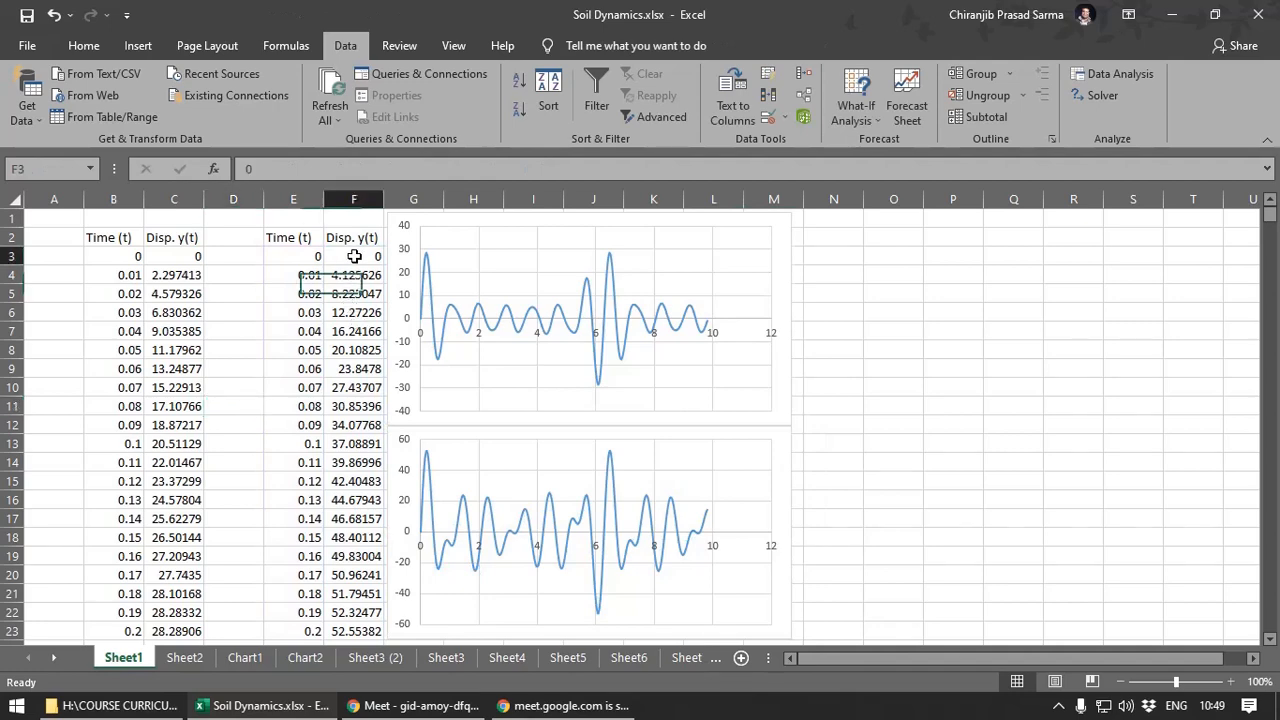
left_click(485, 522)
left_click(343, 352)
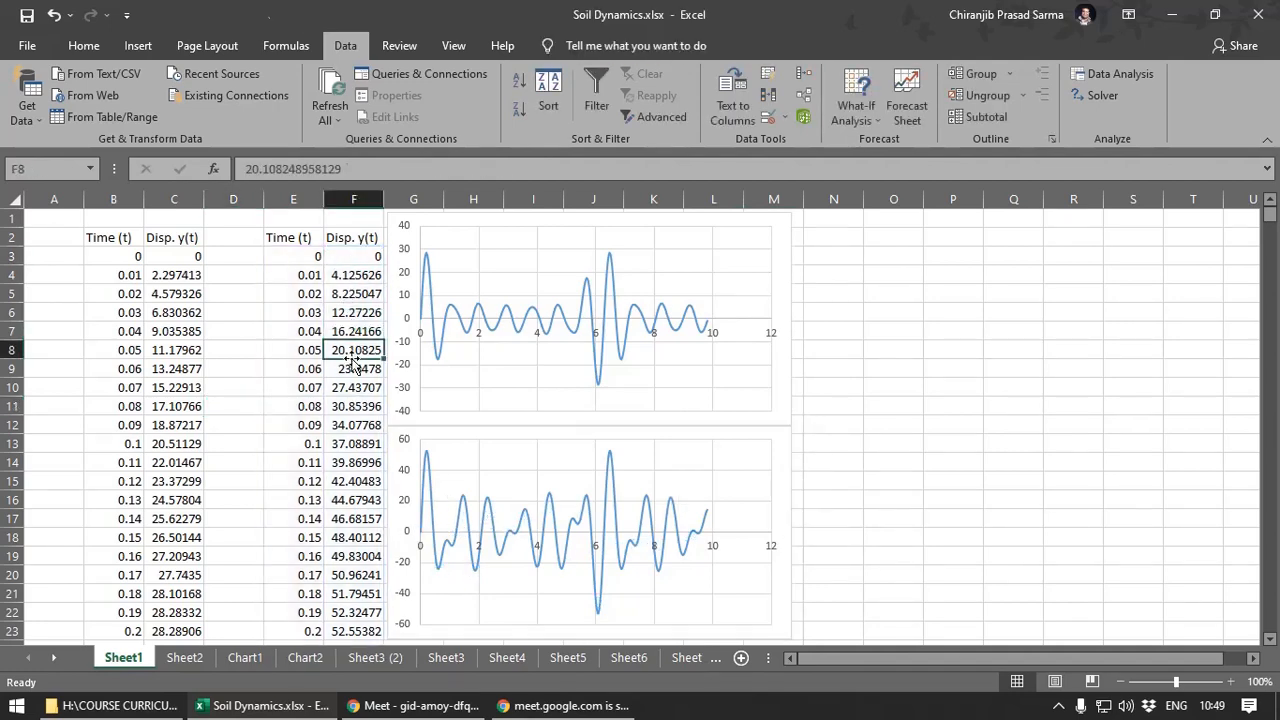
left_click(348, 259)
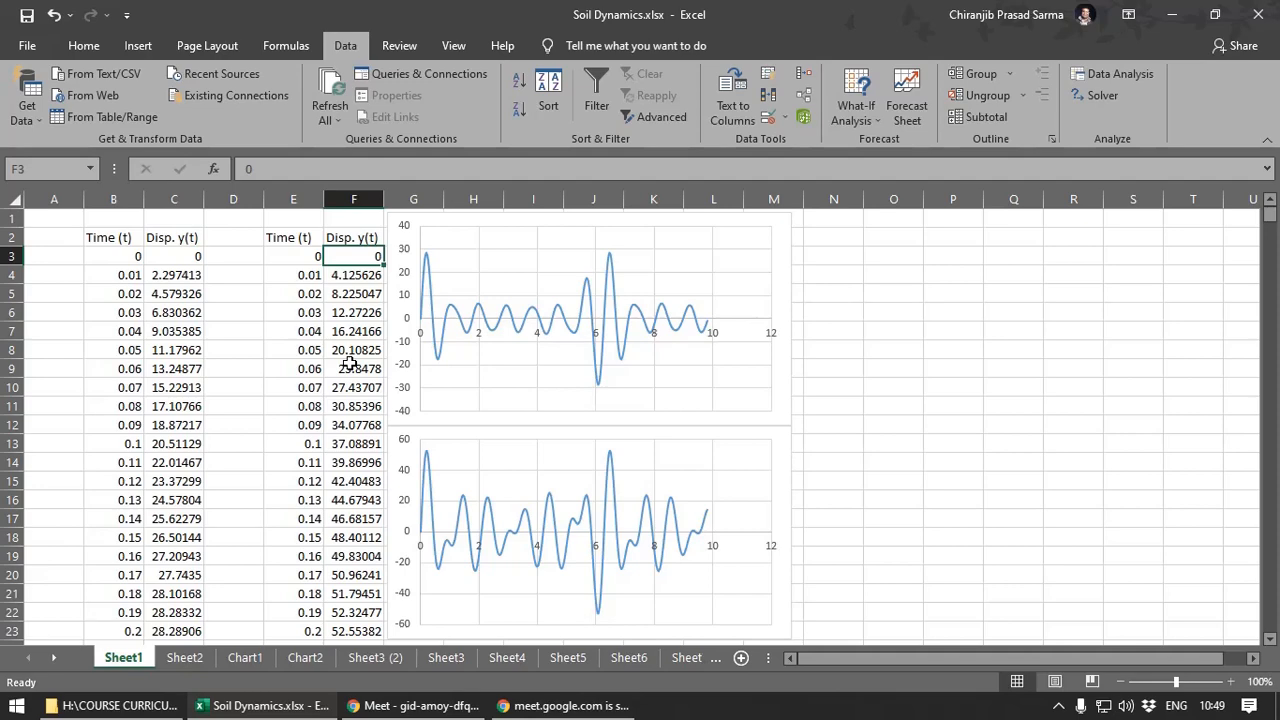
key("ctrl+shift+Down")
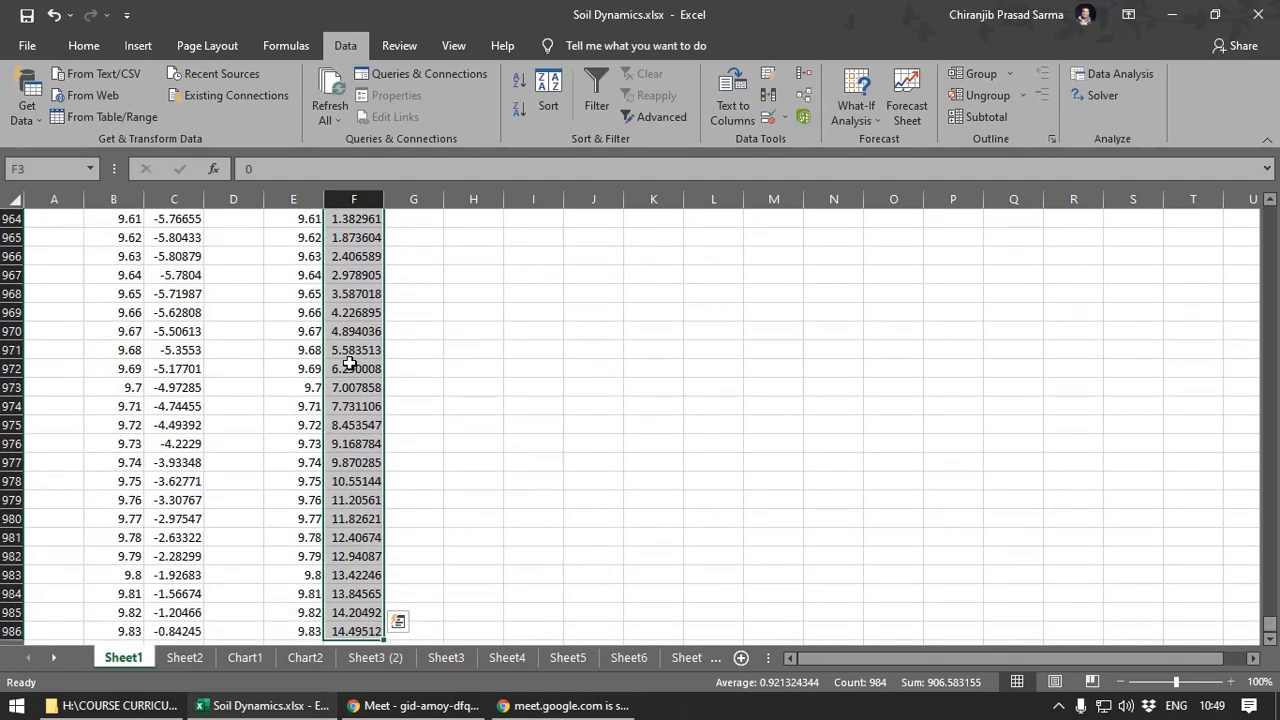
key("ctrl+c")
scroll(466, 429, "up", 20)
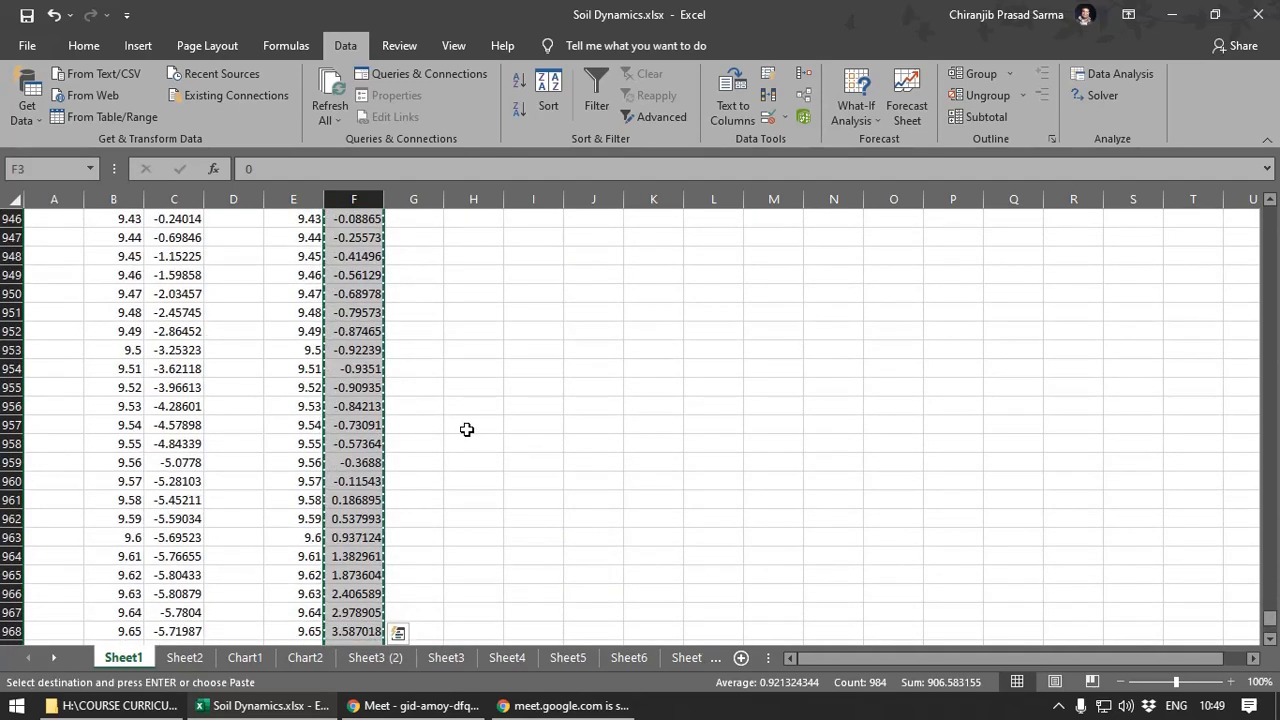
left_click_drag(1265, 610, 1094, 220)
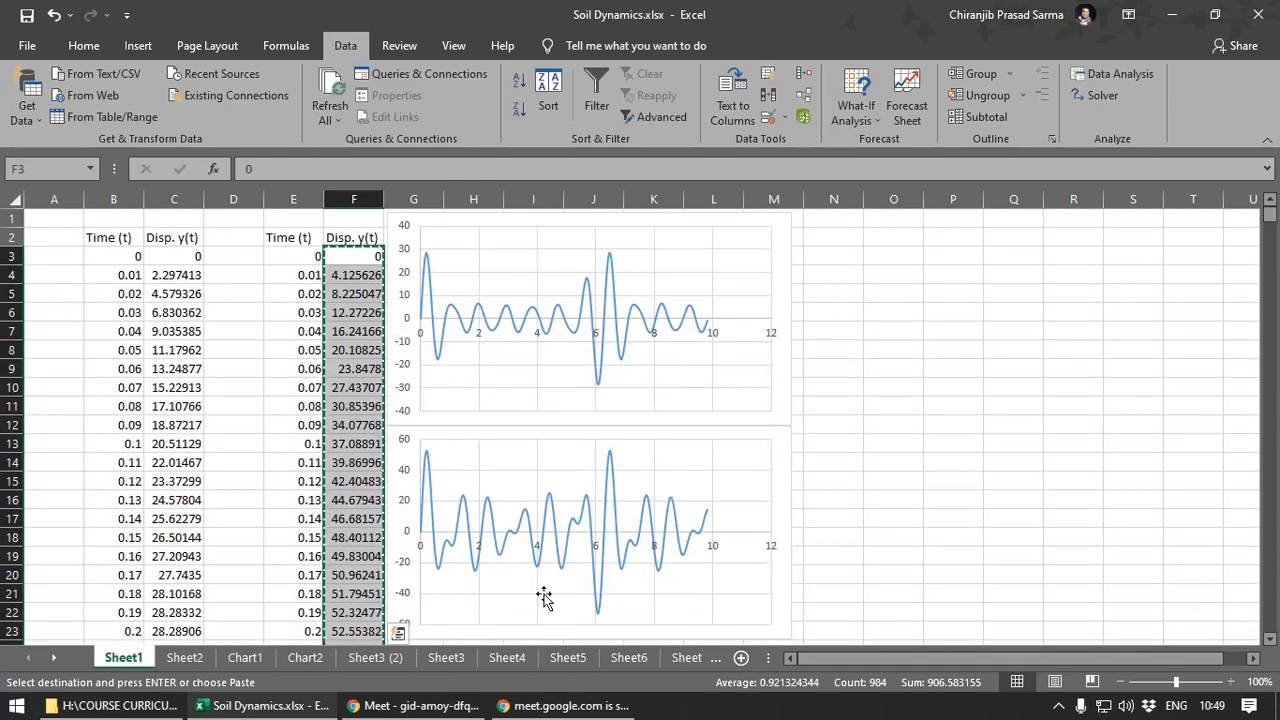
- In Sheet3 (2), check the squared-error formula in W4 and the component sum formula in V5
left_click(360, 660)
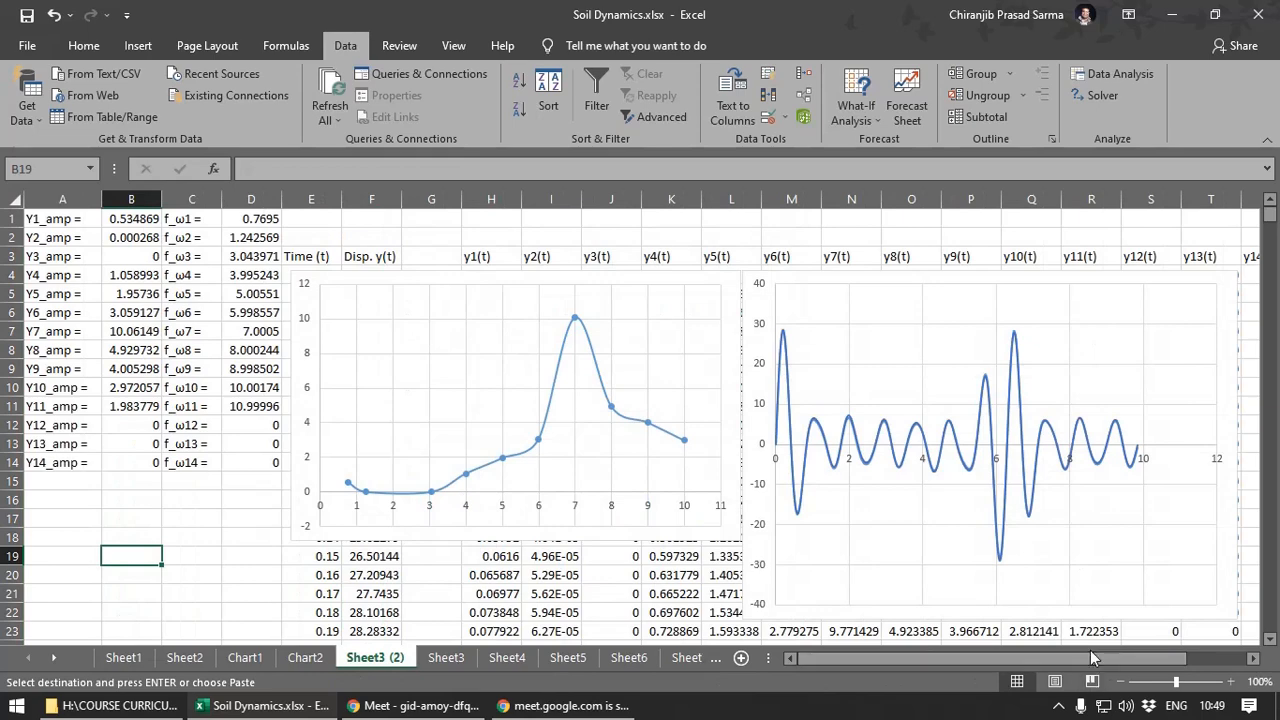
left_click_drag(1116, 661, 1181, 661)
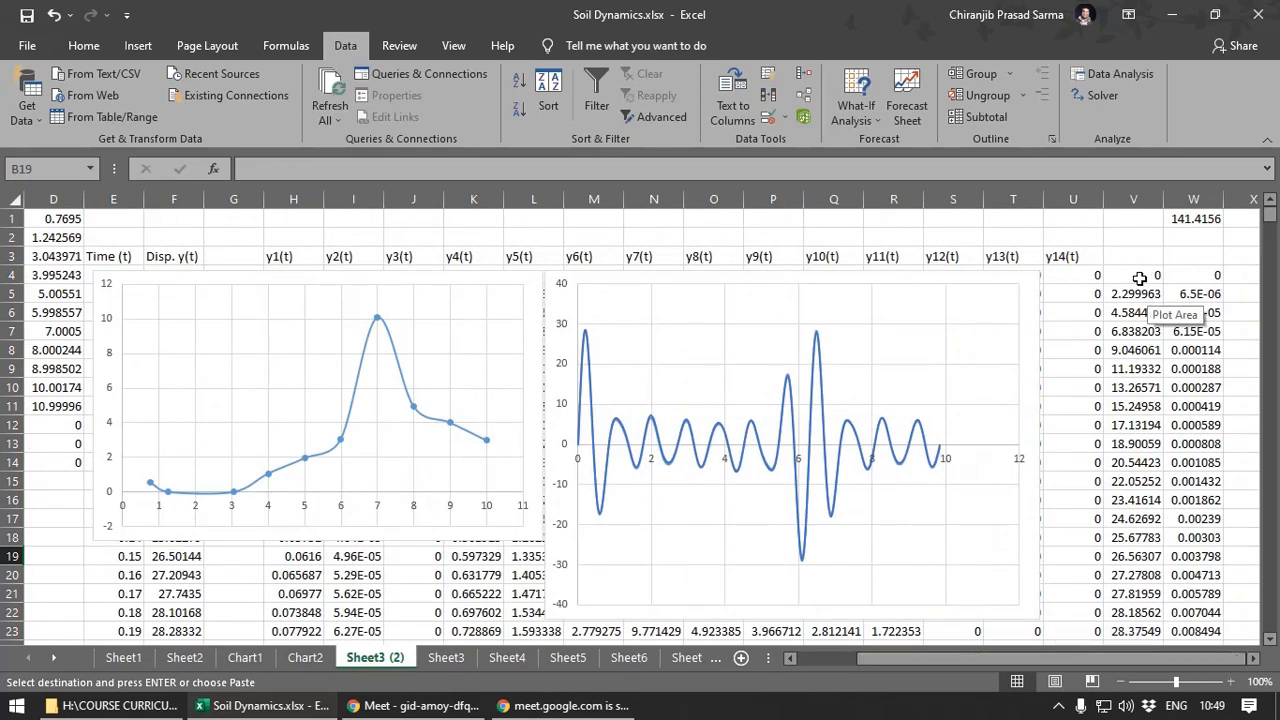
left_click(1207, 276)
mouse_move(1197, 298)
left_mouse_down()
mouse_move(1199, 340)
mouse_move(1200, 297)
left_mouse_up()
left_click(1210, 273)
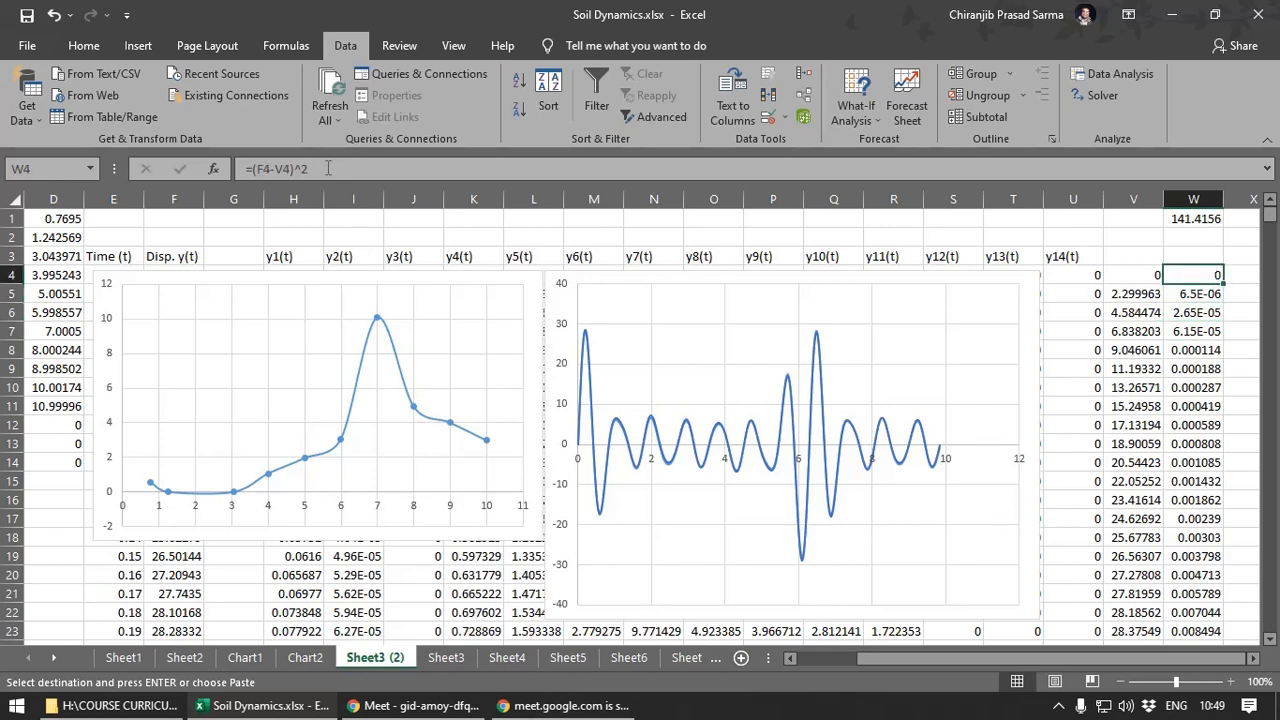
left_click(1145, 294)
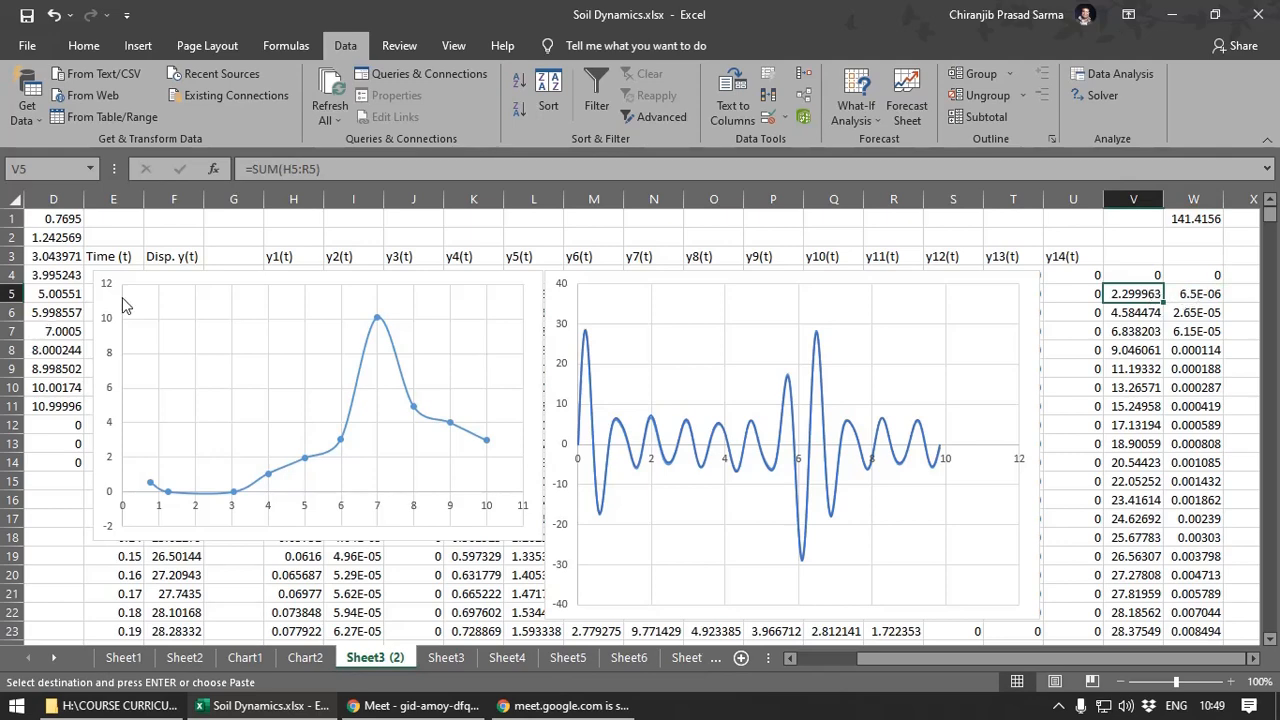
- Move the amplitude-frequency chart off the time and displacement columns to uncover the start of the displacement record
left_click_drag(127, 277, 425, 263)
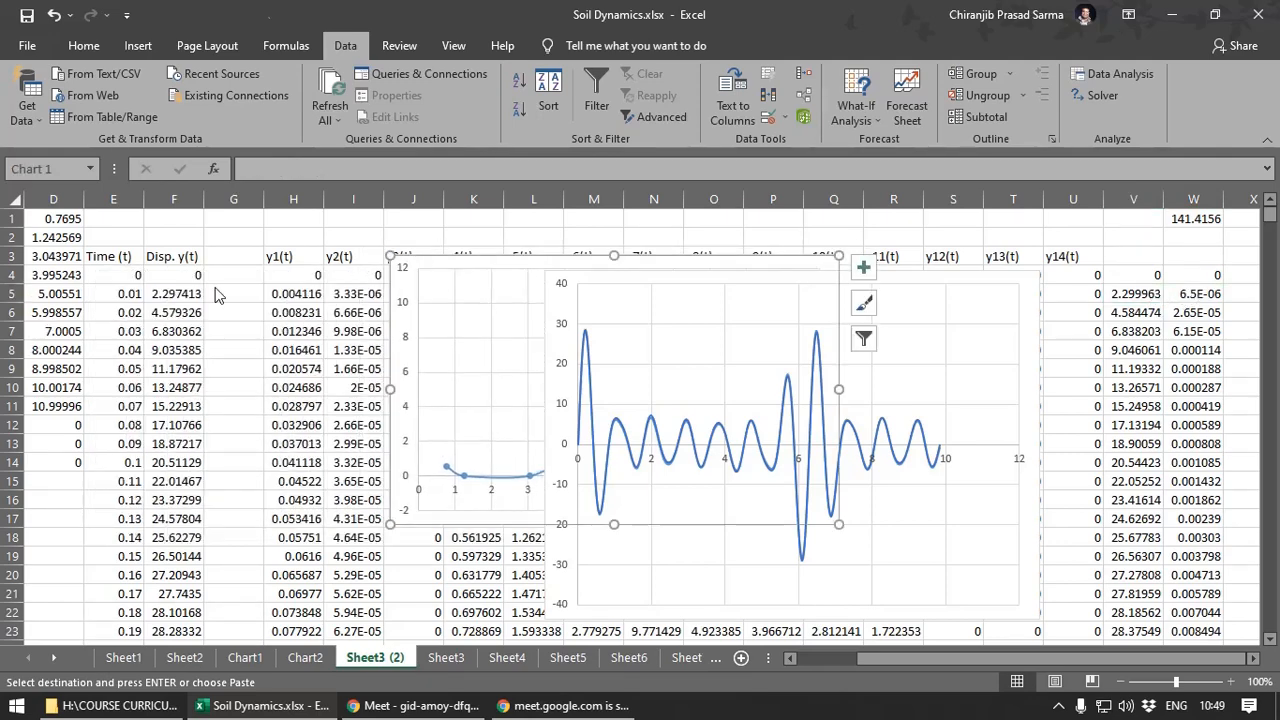
left_click(182, 275)
left_click_drag(904, 659, 796, 659)
key("Down")
key("Down")
key("Down")
key("Down")
key("Down")
key("Down")
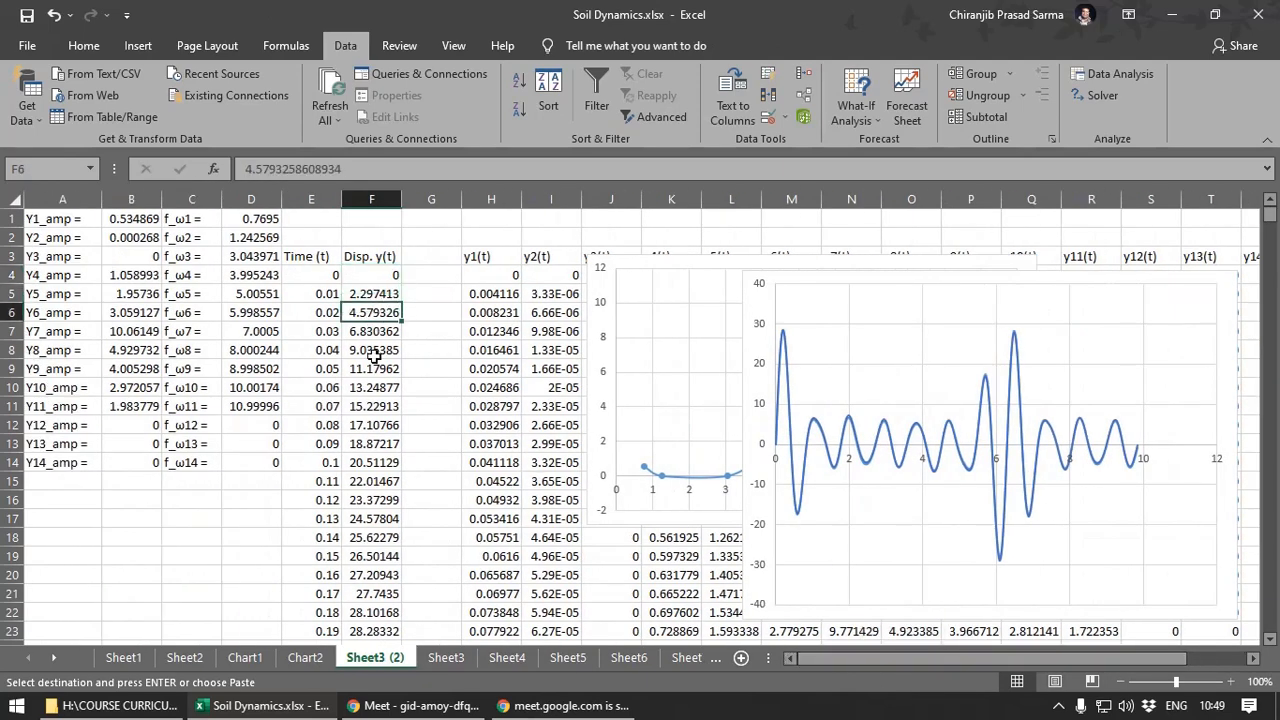
- Paste the copied second displacement record as values only into column F, starting at F4
left_click(378, 275)
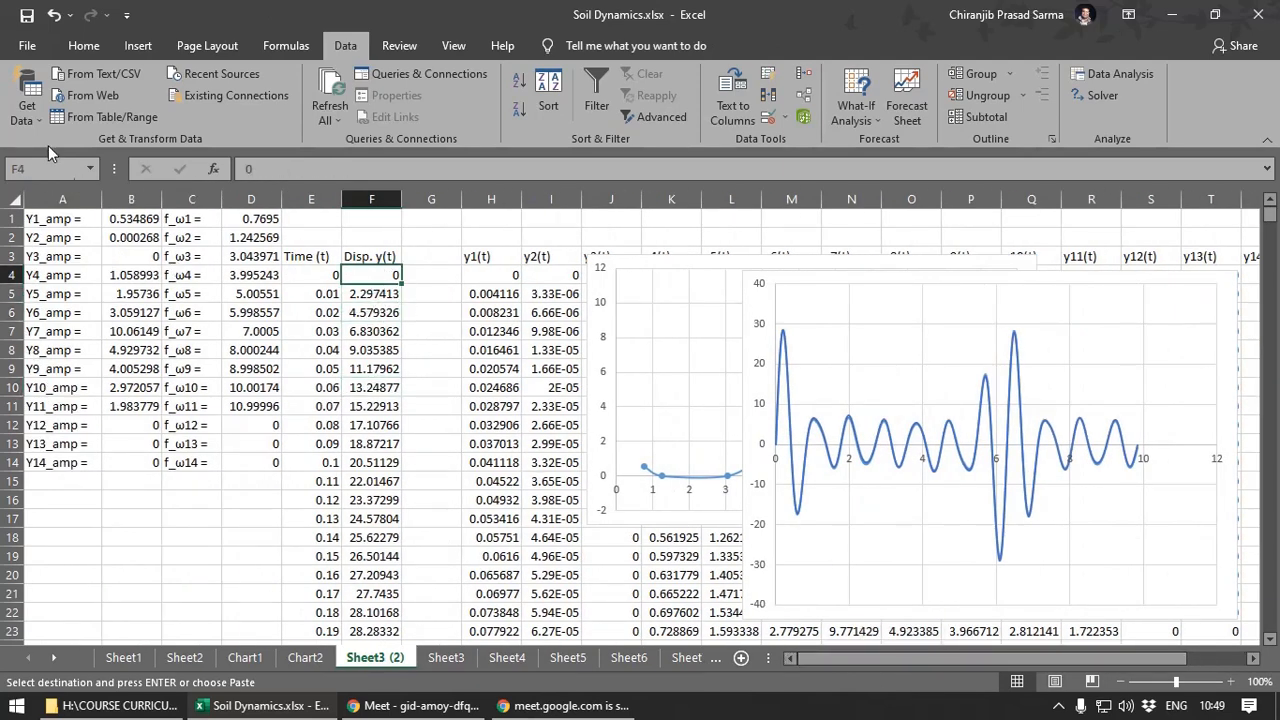
left_click(83, 45)
left_click(27, 125)
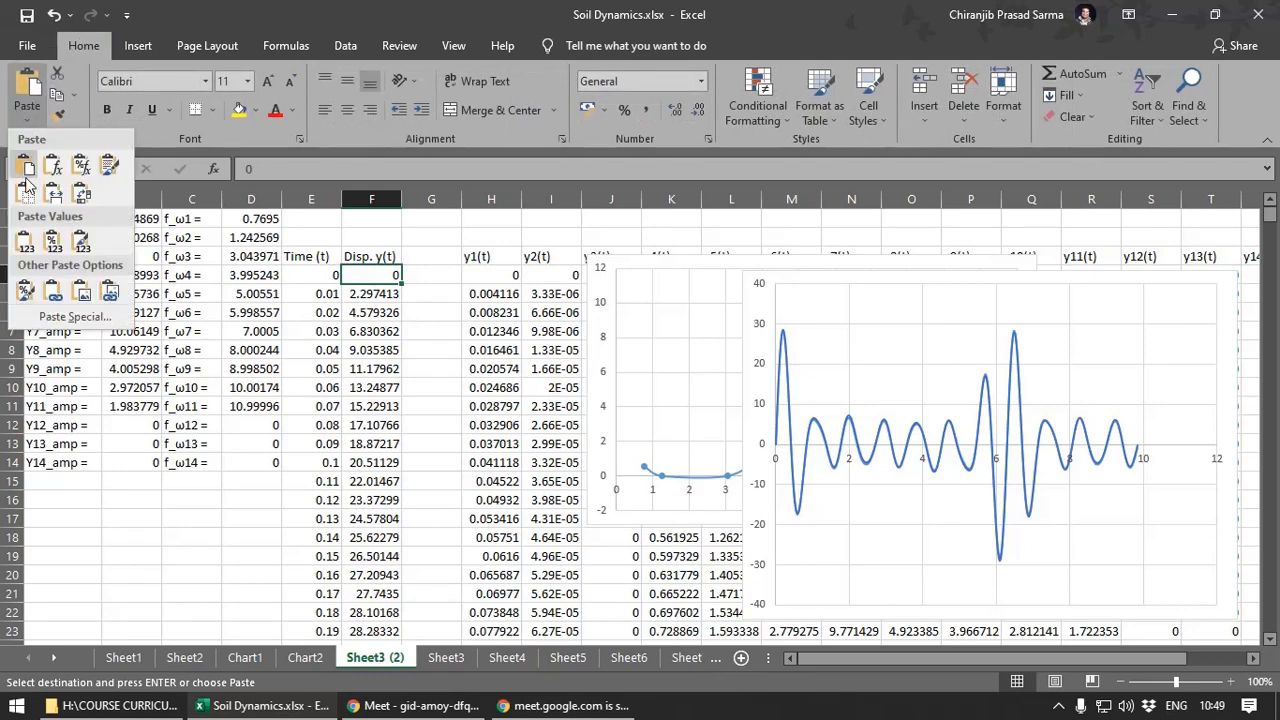
left_click(22, 240)
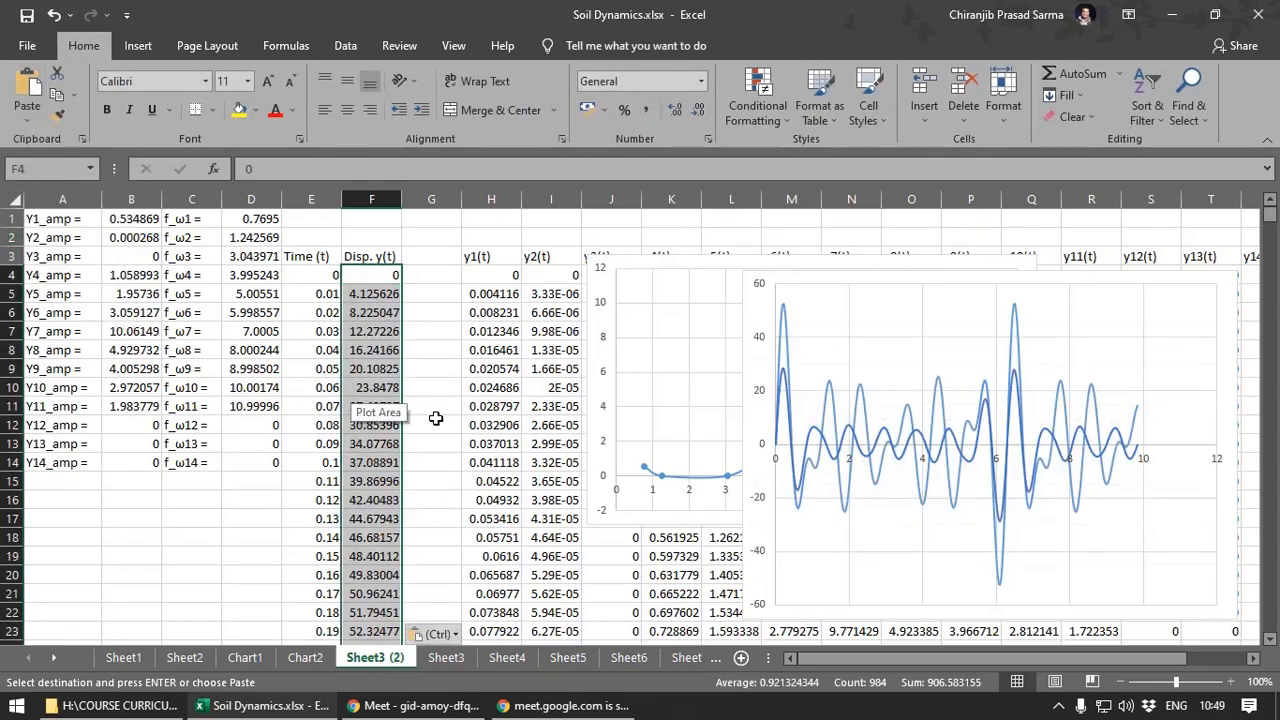
- Check the displacement series' source ranges, and arrange the two charts side by side next to the parameter table
left_click(849, 497)
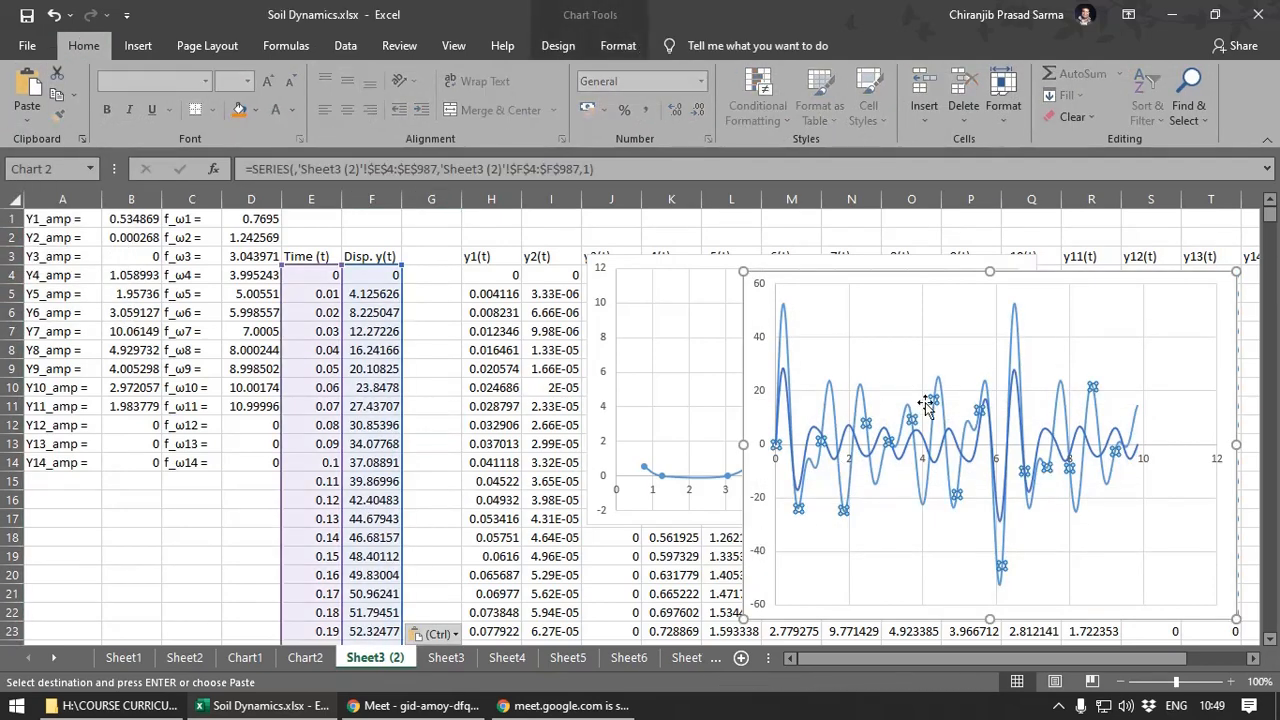
left_click(430, 390)
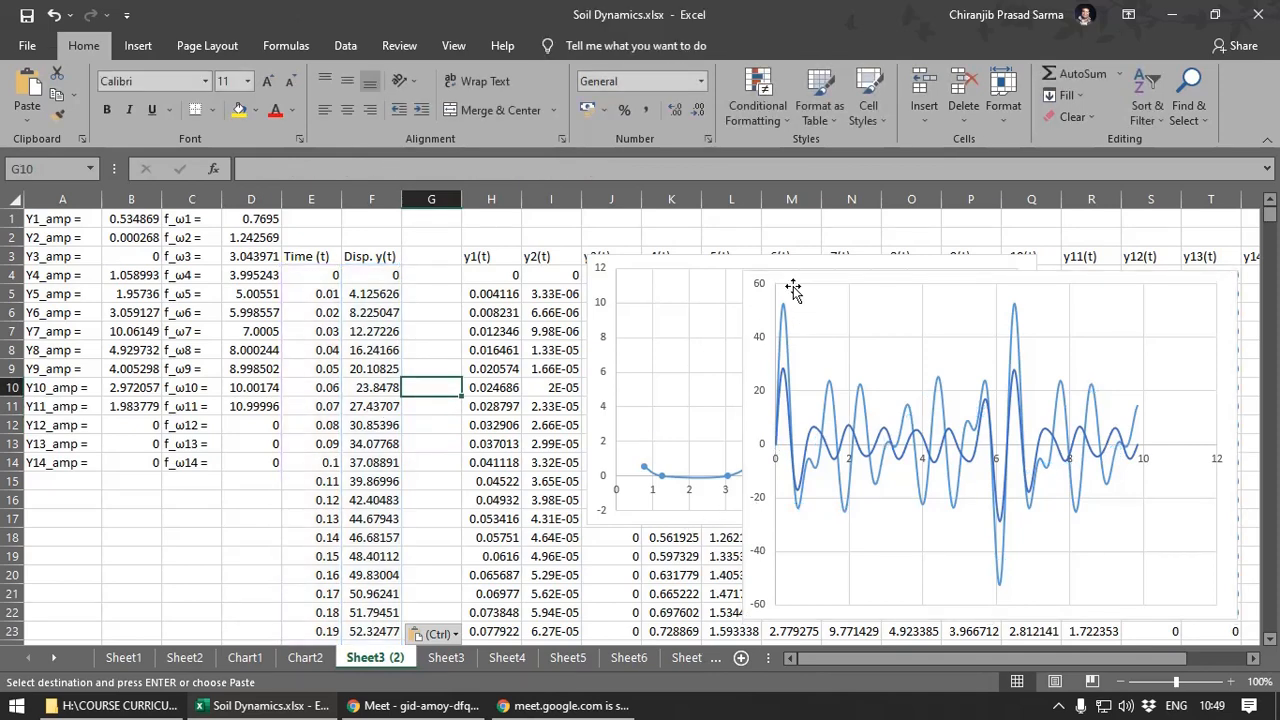
left_click_drag(636, 268, 331, 240)
left_click(830, 277)
left_click_drag(830, 277, 822, 237)
left_click(670, 555)
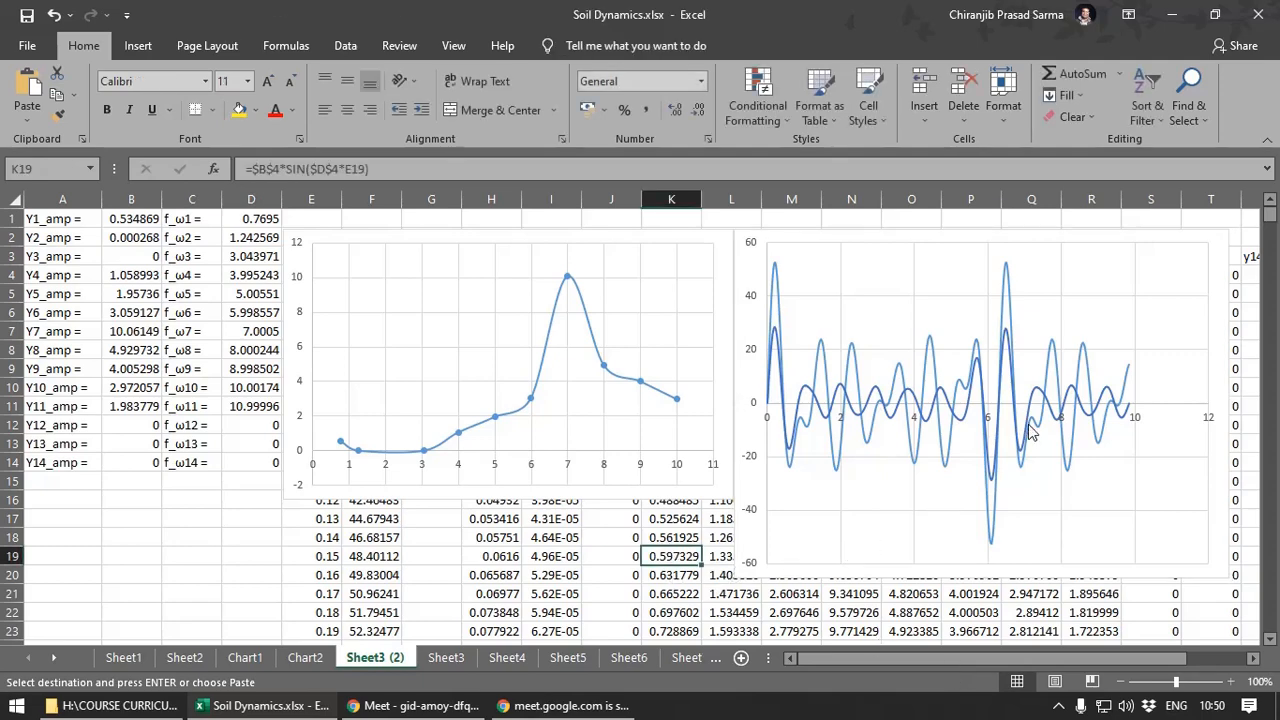
- Run Solver with GRG Nonlinear to minimize W1 by changing B1:B11 and D1:D11, keep the solution, and review the fitted parameters
left_click_drag(1050, 660, 1110, 660)
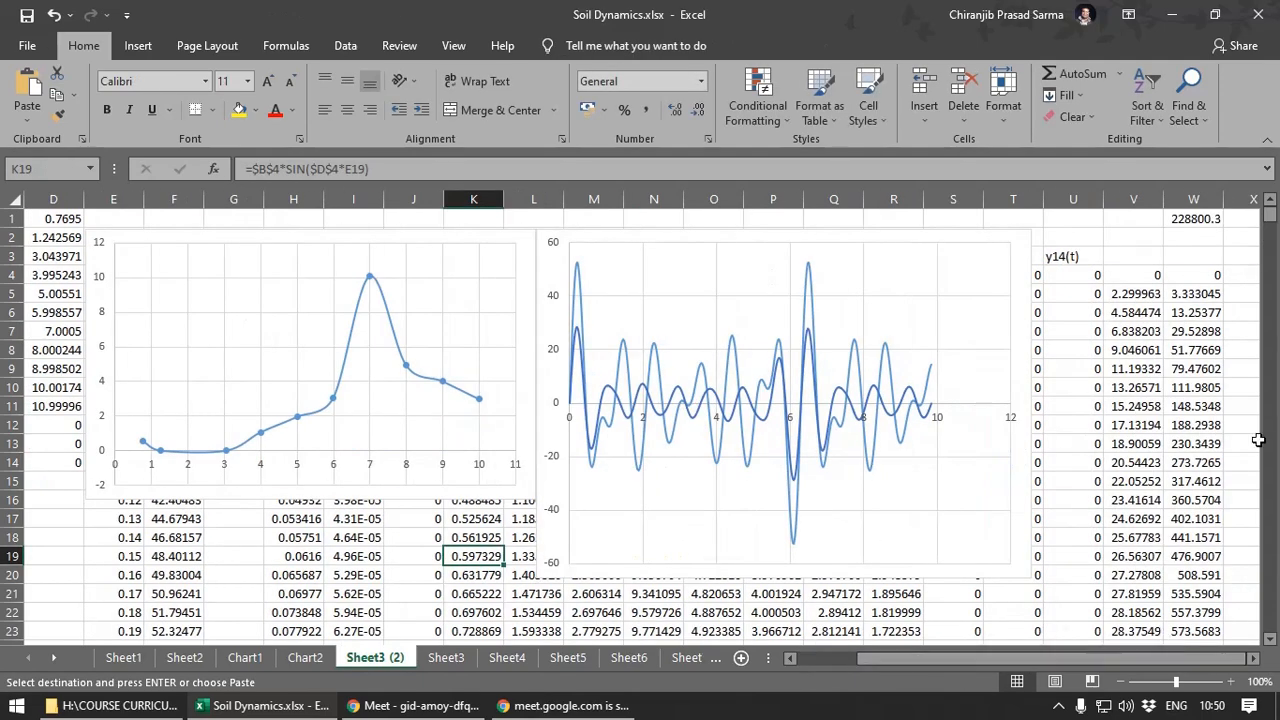
left_click(1185, 218)
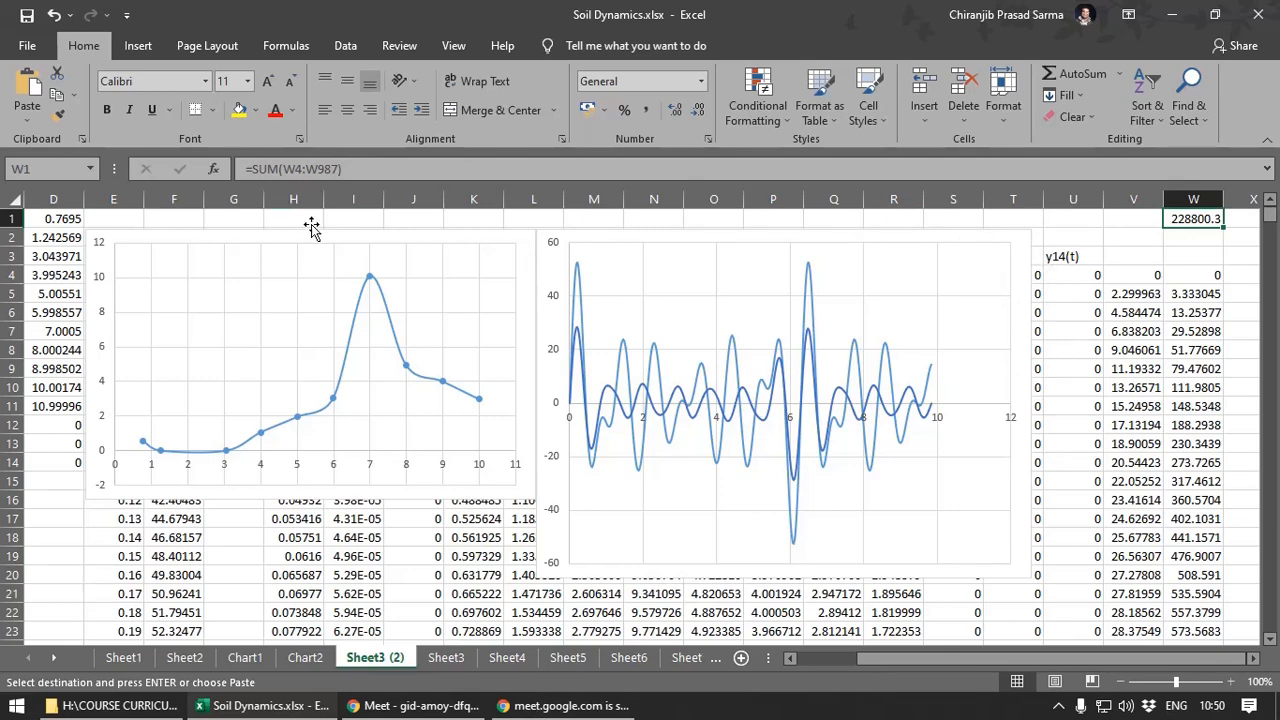
mouse_move(887, 663)
left_mouse_down()
mouse_move(815, 664)
mouse_move(894, 667)
left_mouse_up()
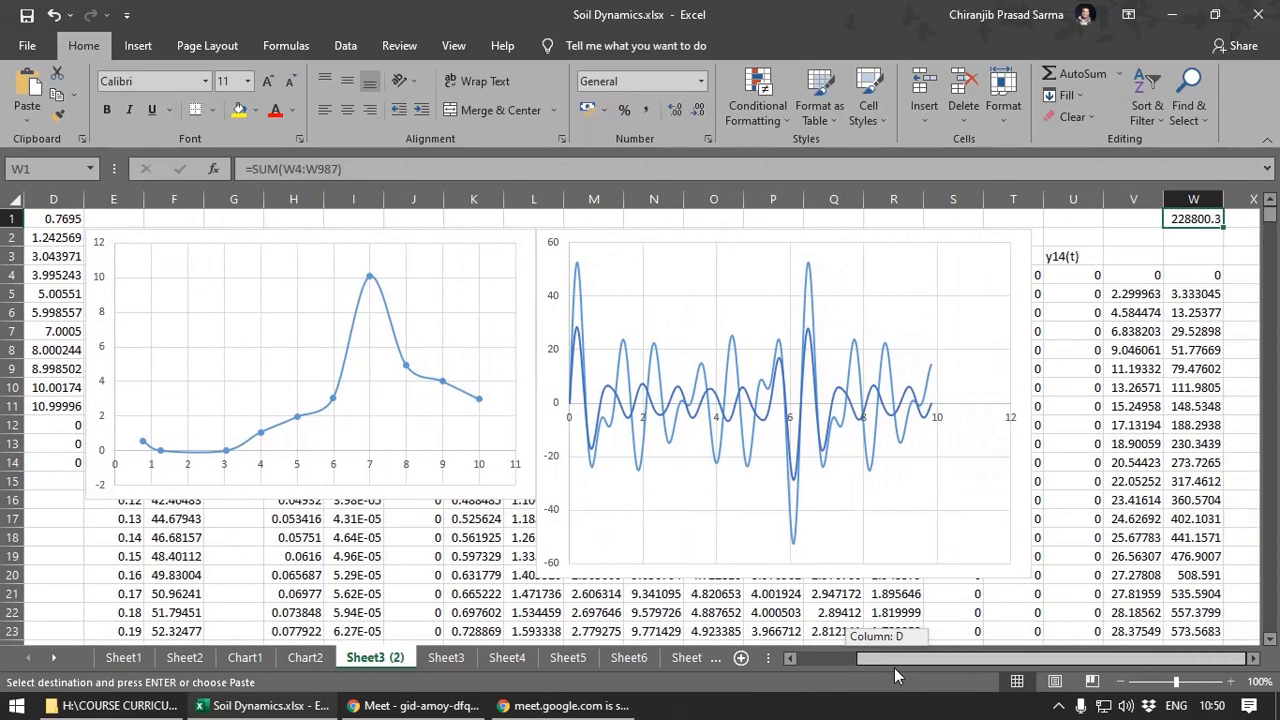
left_click(279, 50)
left_click(345, 45)
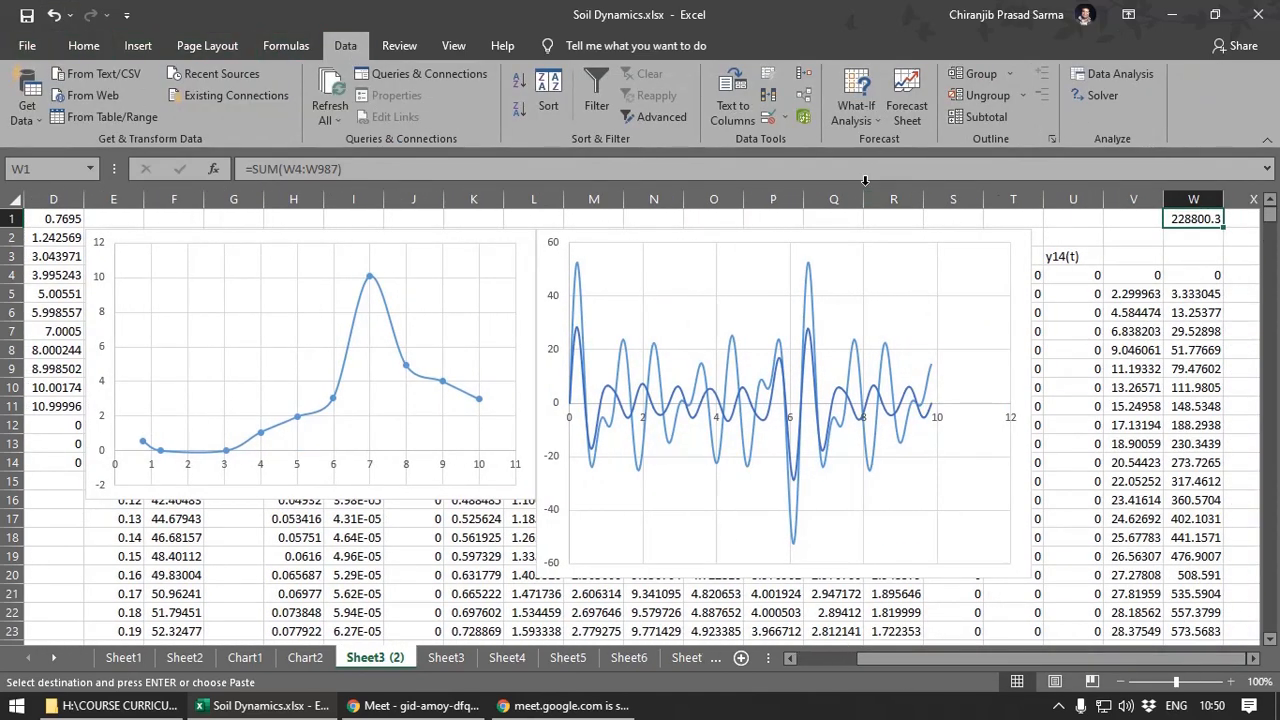
left_click(1100, 95)
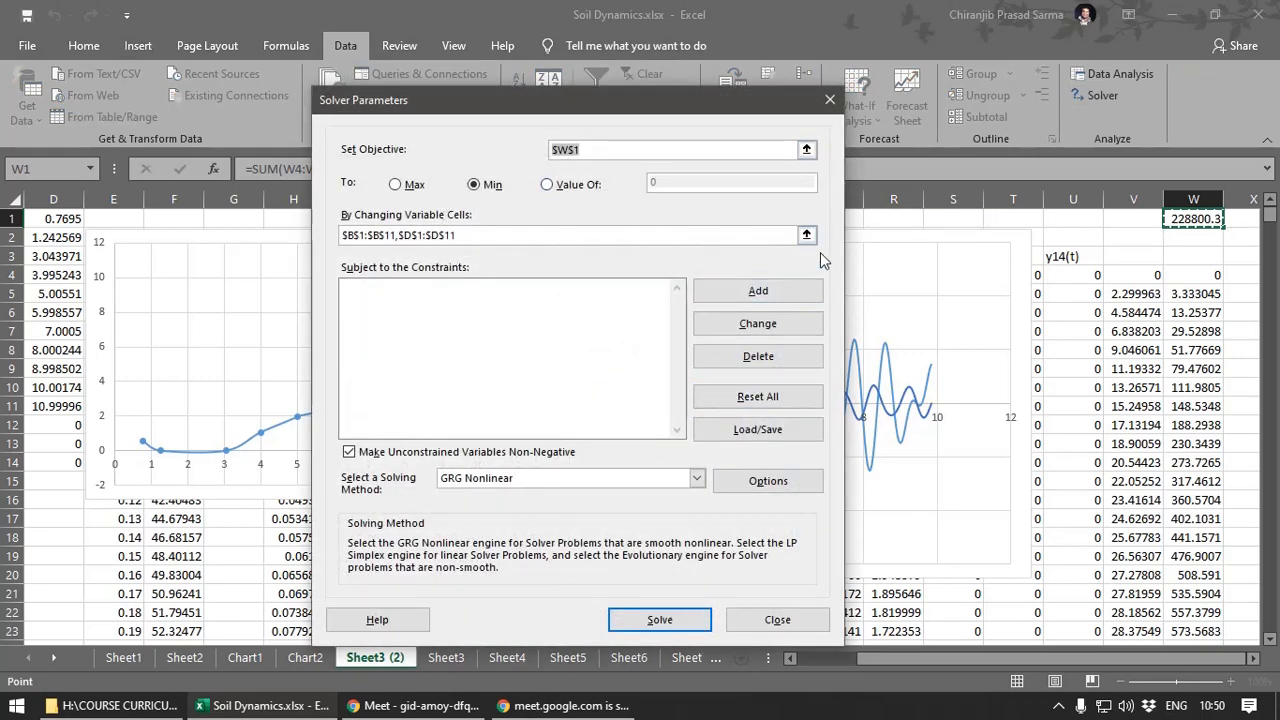
left_click(659, 619)
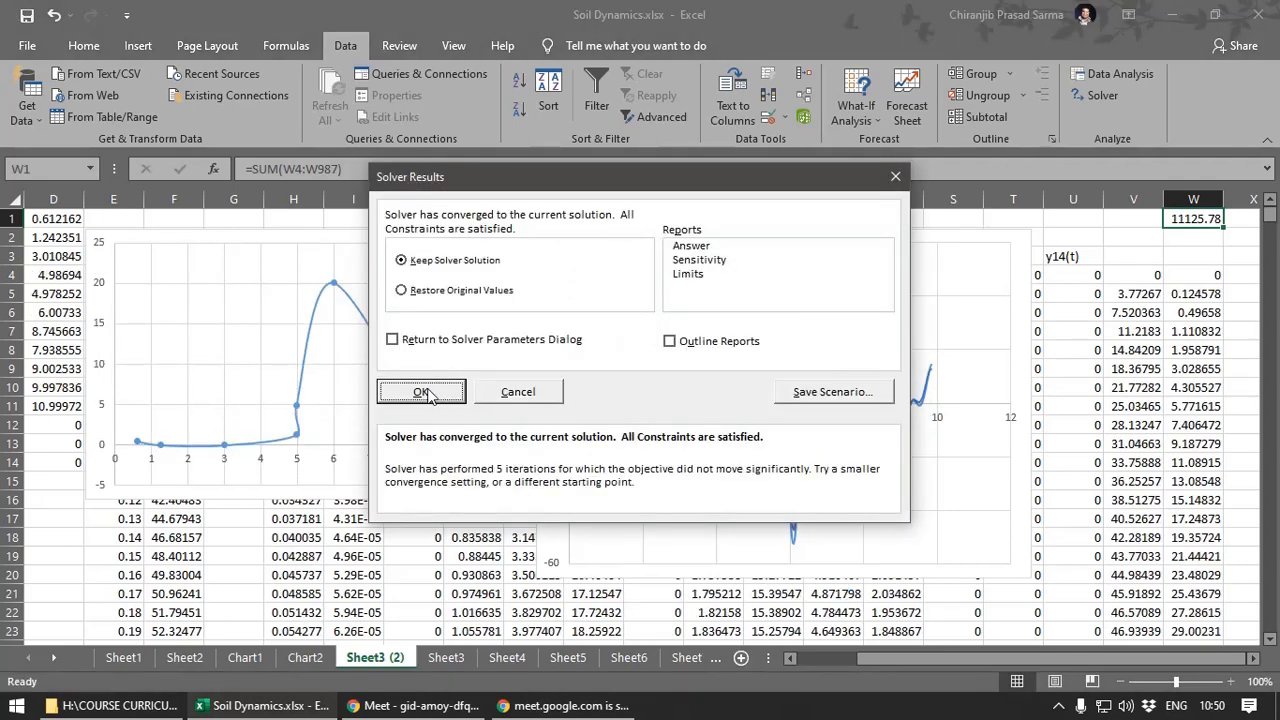
left_click(422, 392)
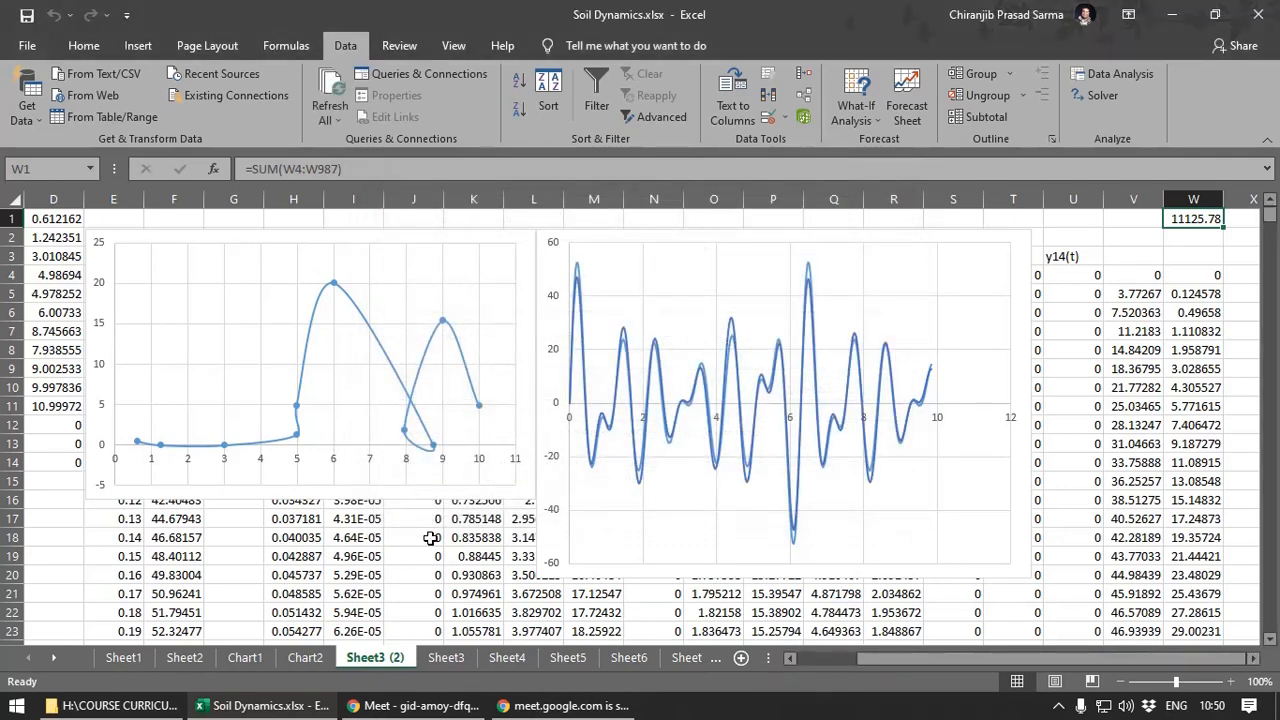
left_click(425, 537)
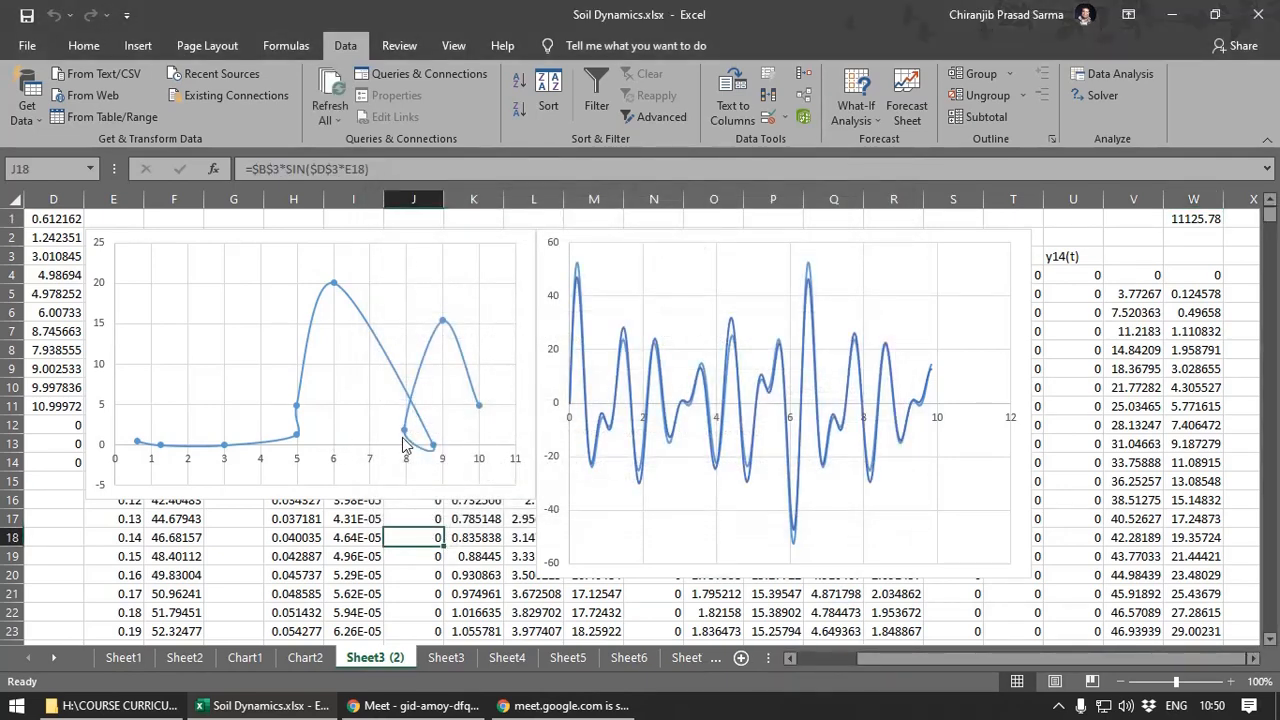
left_click_drag(953, 664, 895, 664)
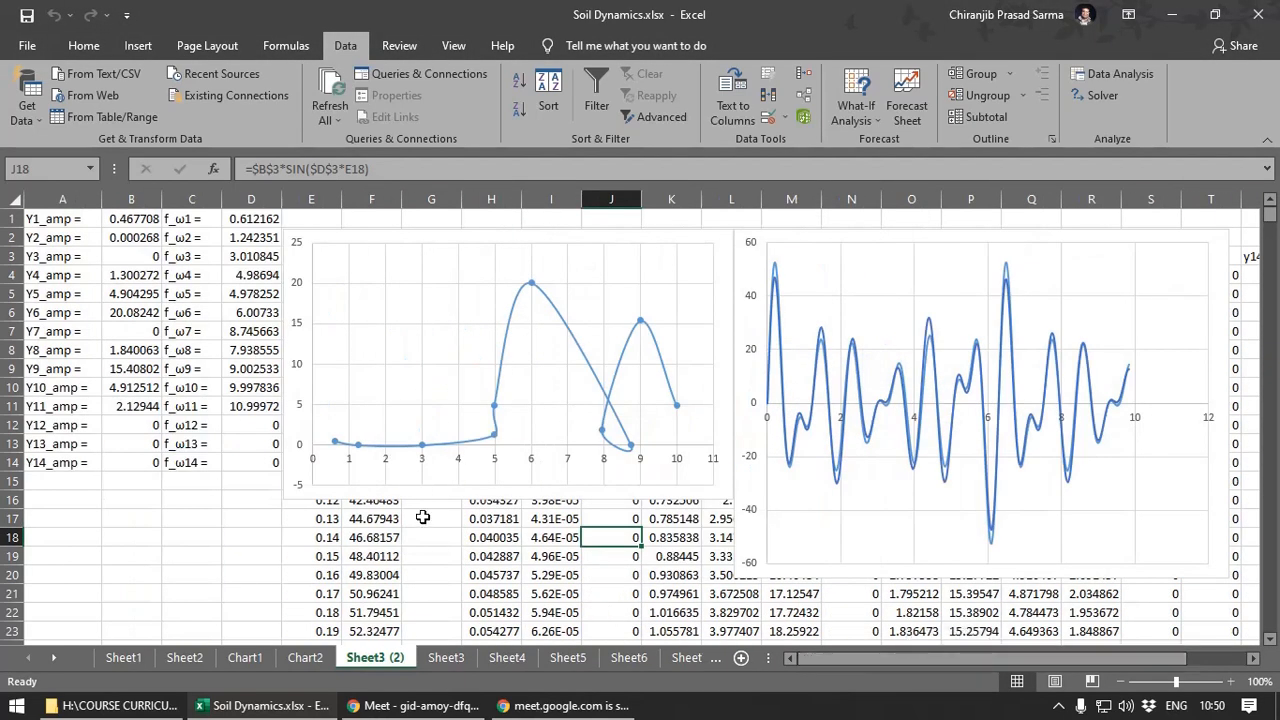
left_click(220, 531)
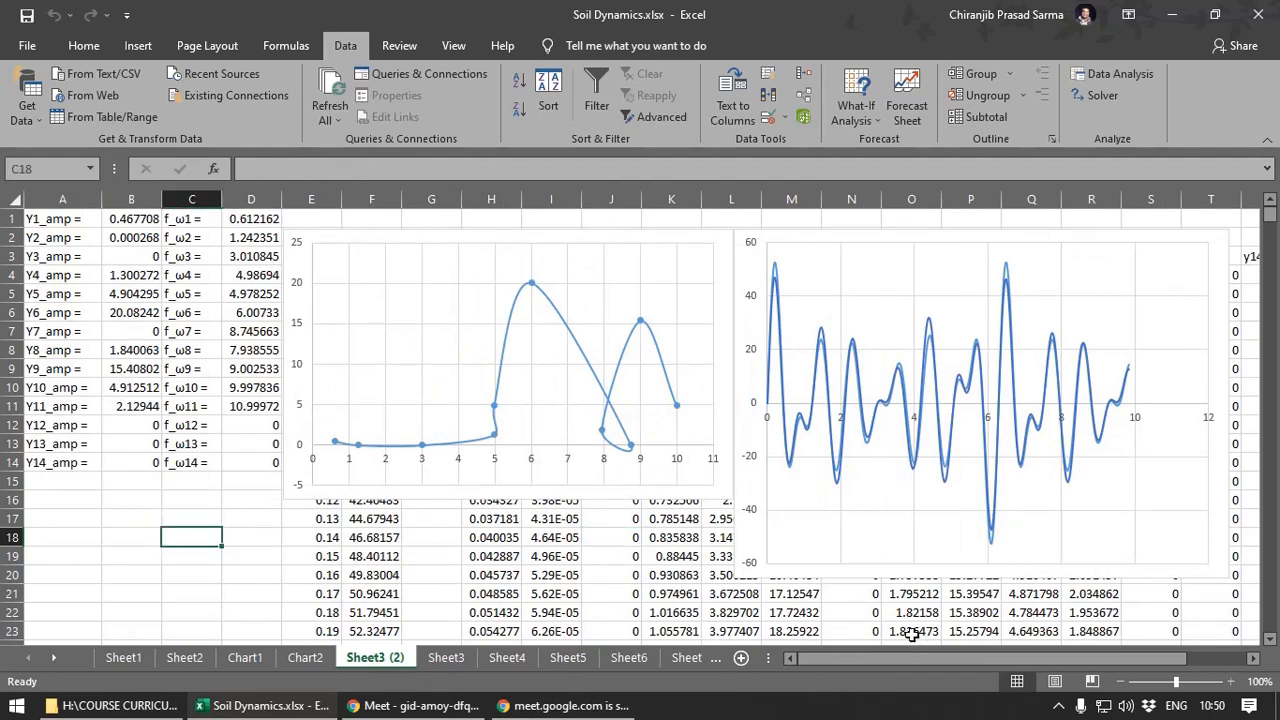
- Move the displacement chart clear of the component columns, extend V4's formula to =SUM(H4:U4), and fill it down column V
left_click_drag(945, 657, 1003, 657)
left_click_drag(761, 247, 703, 457)
left_click(902, 283)
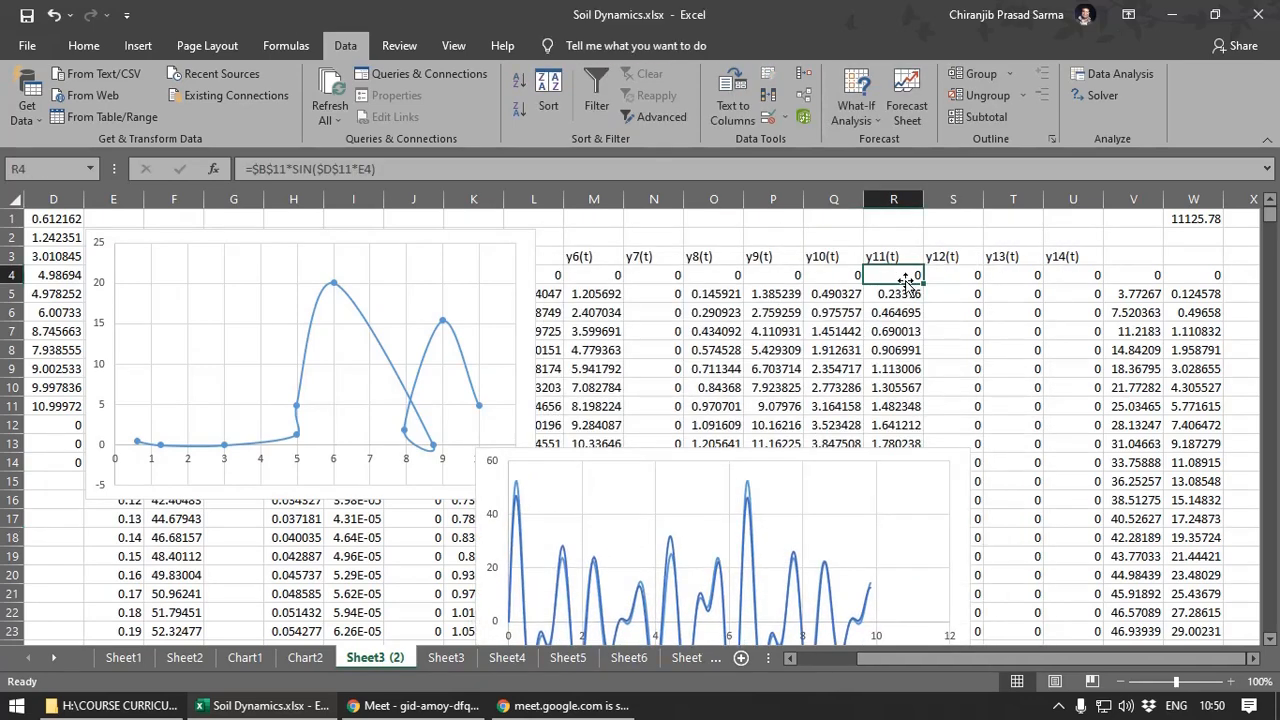
left_click(1128, 279)
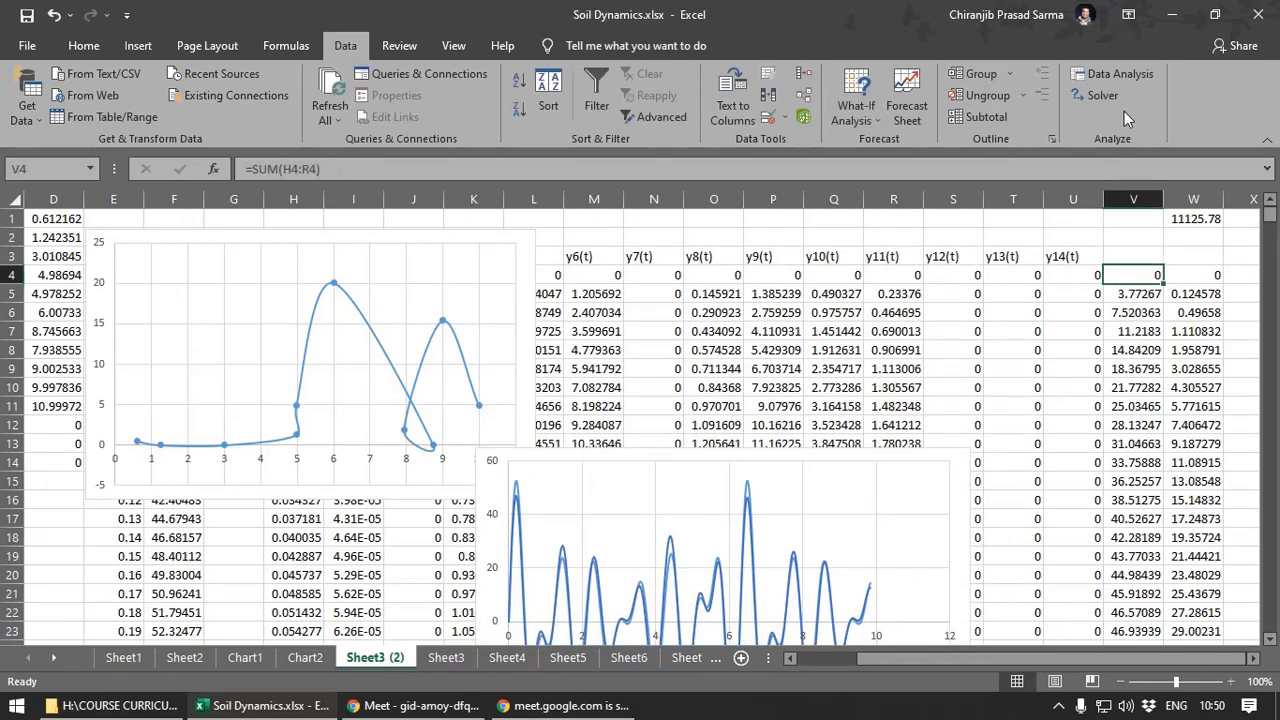
key("F2")
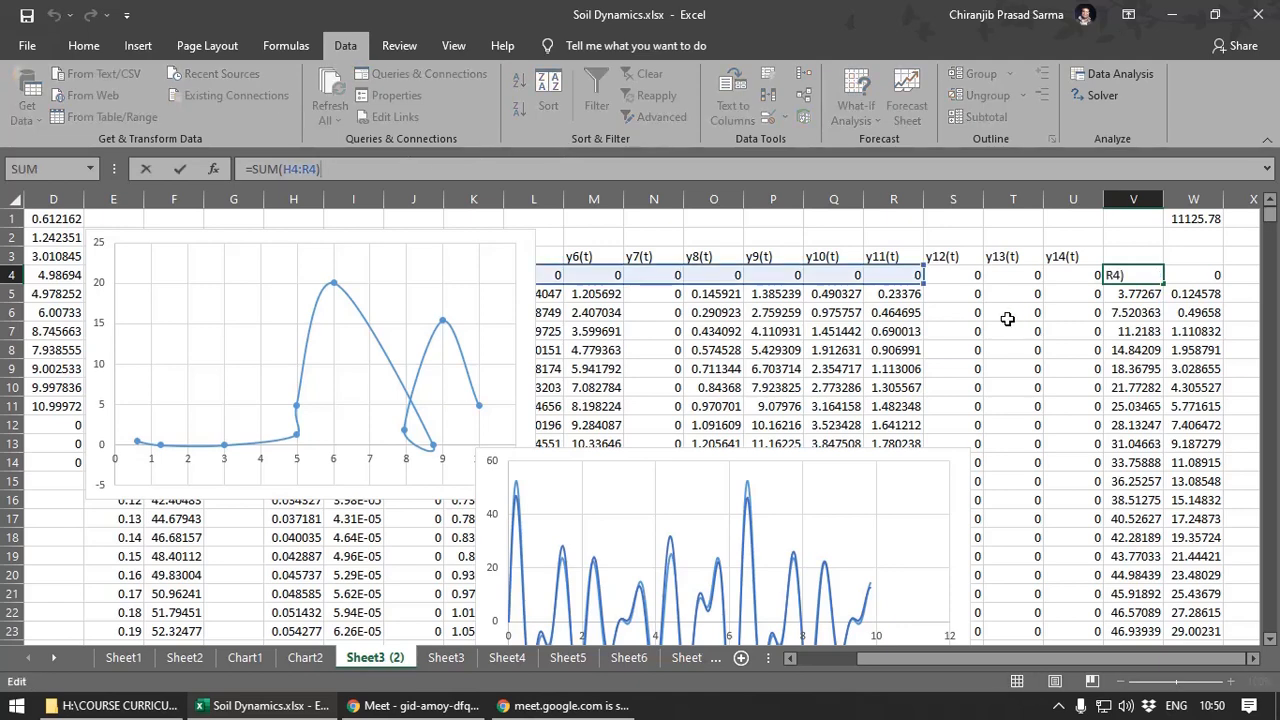
left_click_drag(924, 287, 1100, 287)
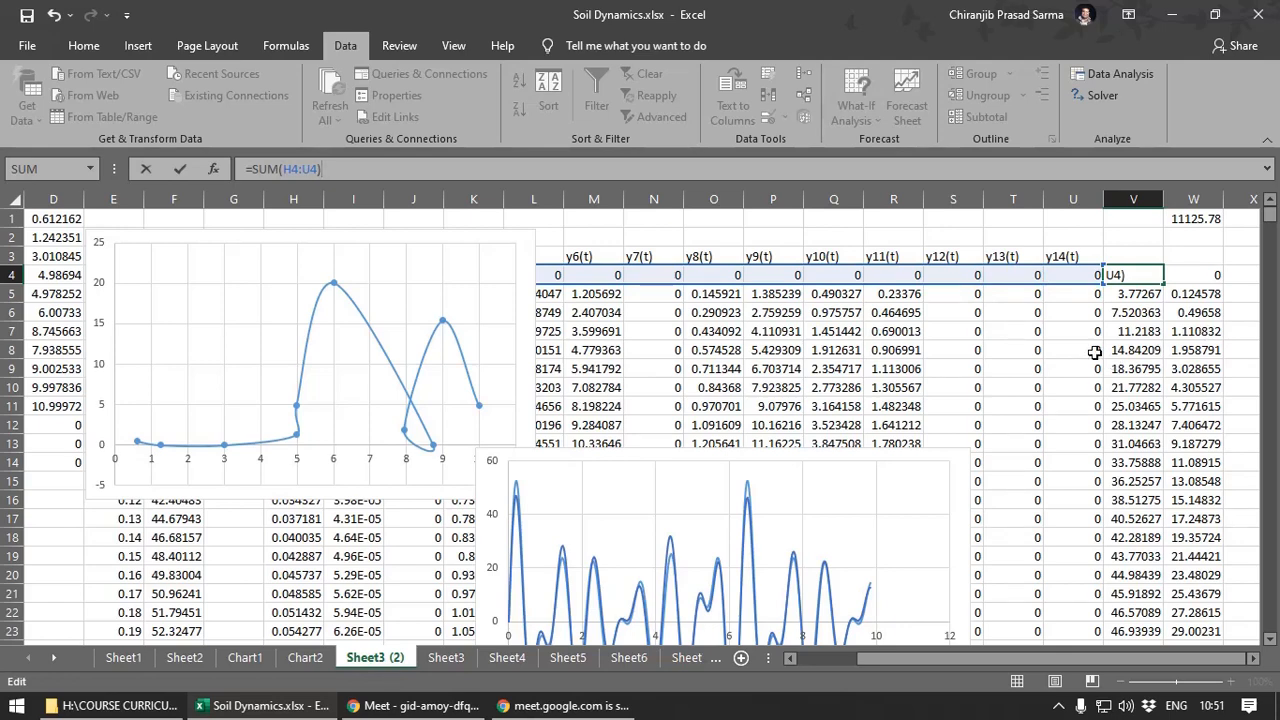
key("Return")
left_click(1142, 275)
double_click(1163, 285)
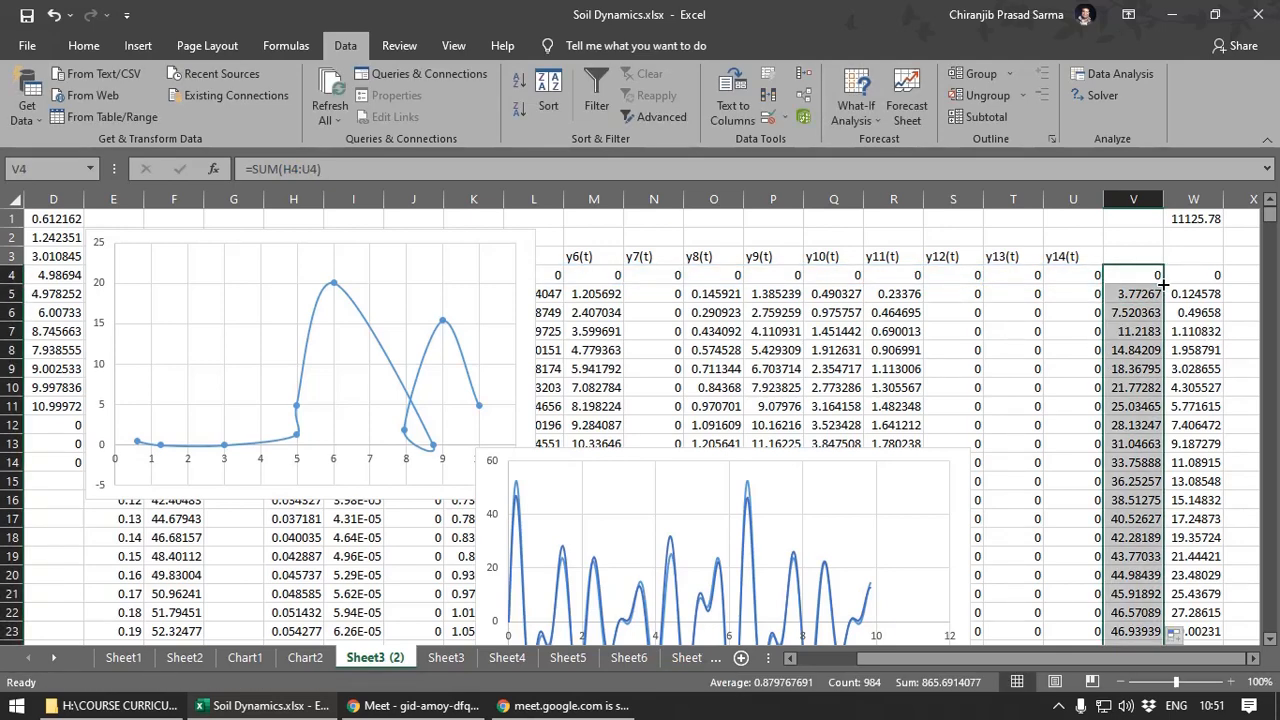
- Enter starting amplitudes 1 to 14 in B1:B14 by filling the series from the first two values
left_click_drag(922, 659, 864, 659)
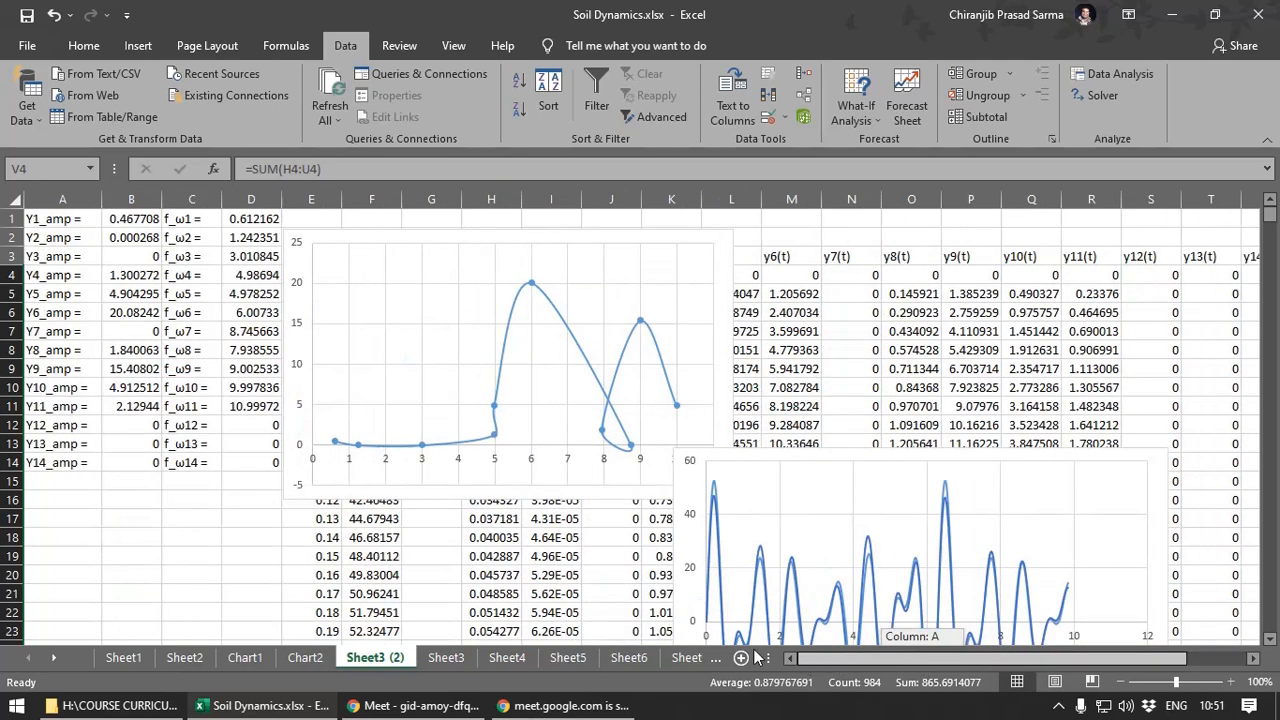
left_click(138, 217)
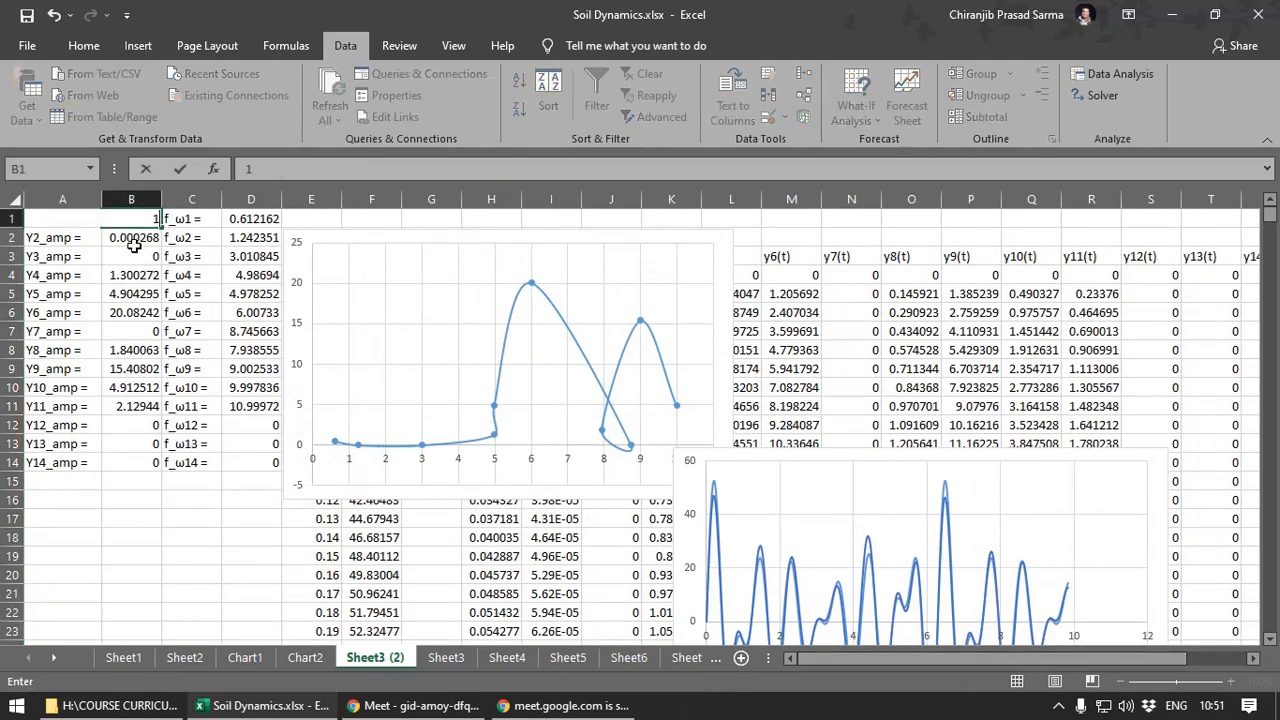
type("1")
key("Return")
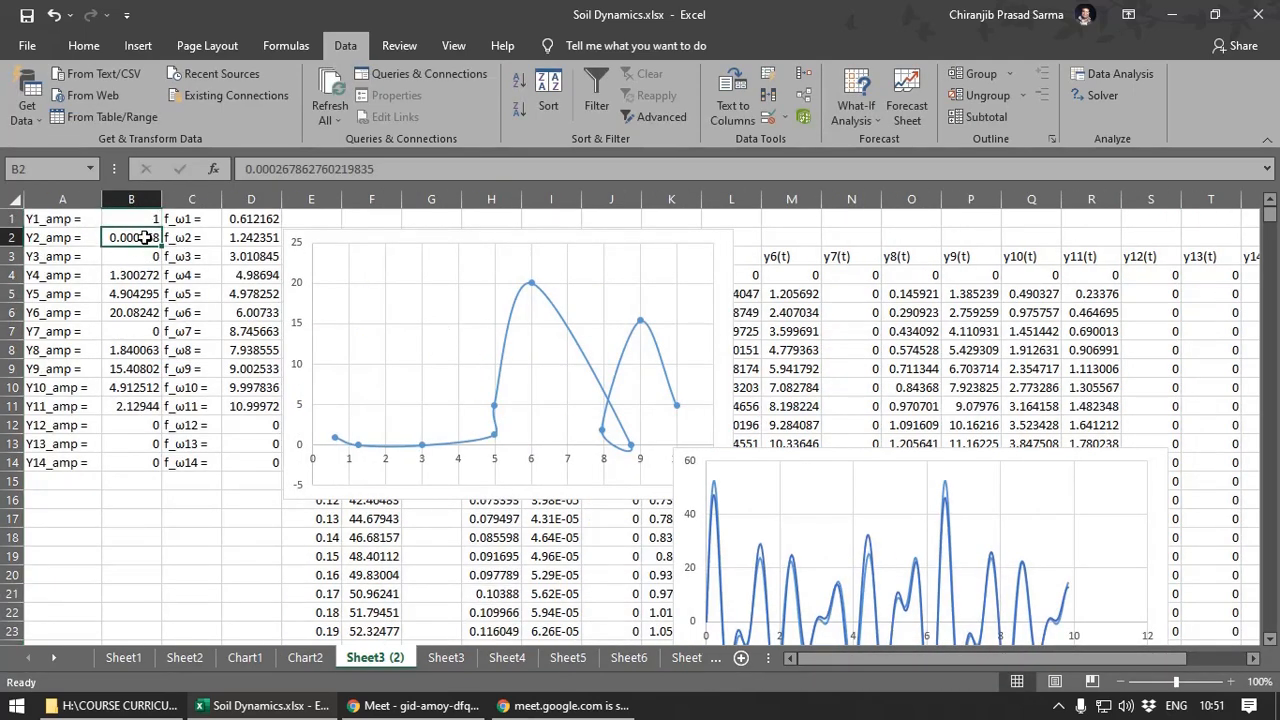
type("2")
key("Up")
left_click_drag(138, 227, 163, 470)
- Enter starting frequencies 1 to 14 in D1:D14 by filling the series from the first two values
left_click(252, 218)
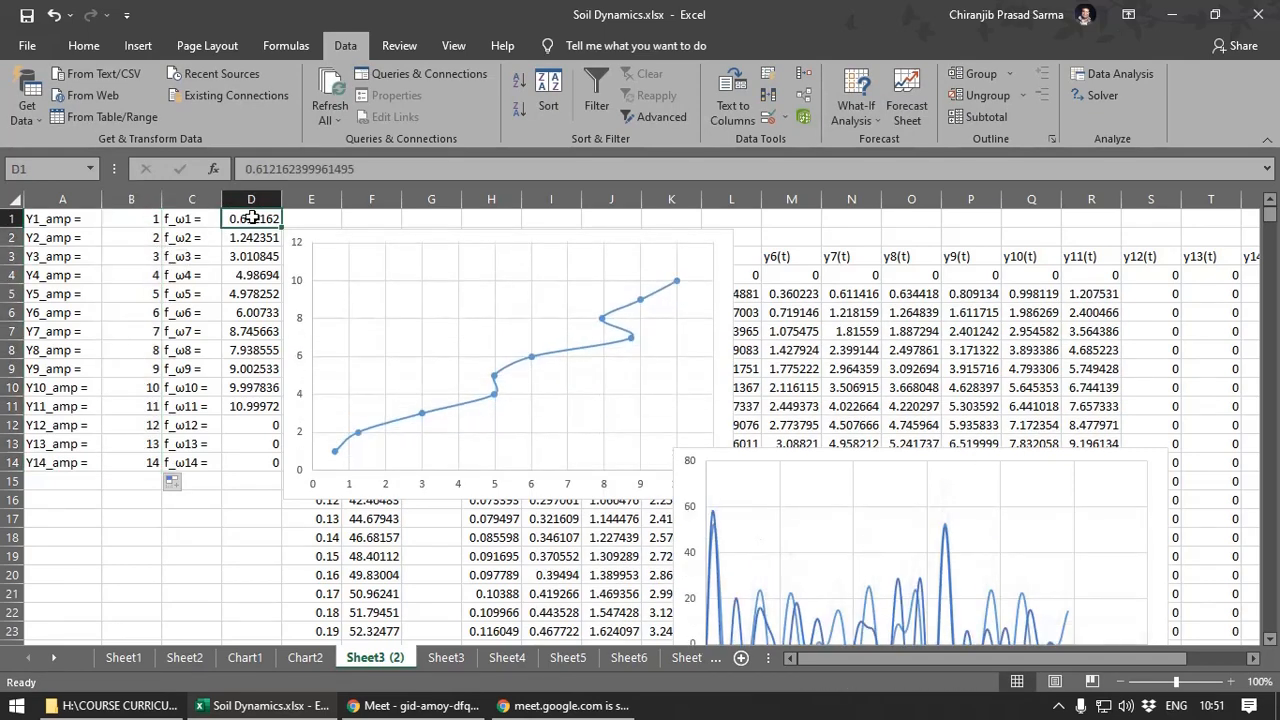
type("1")
key("Return")
type("2")
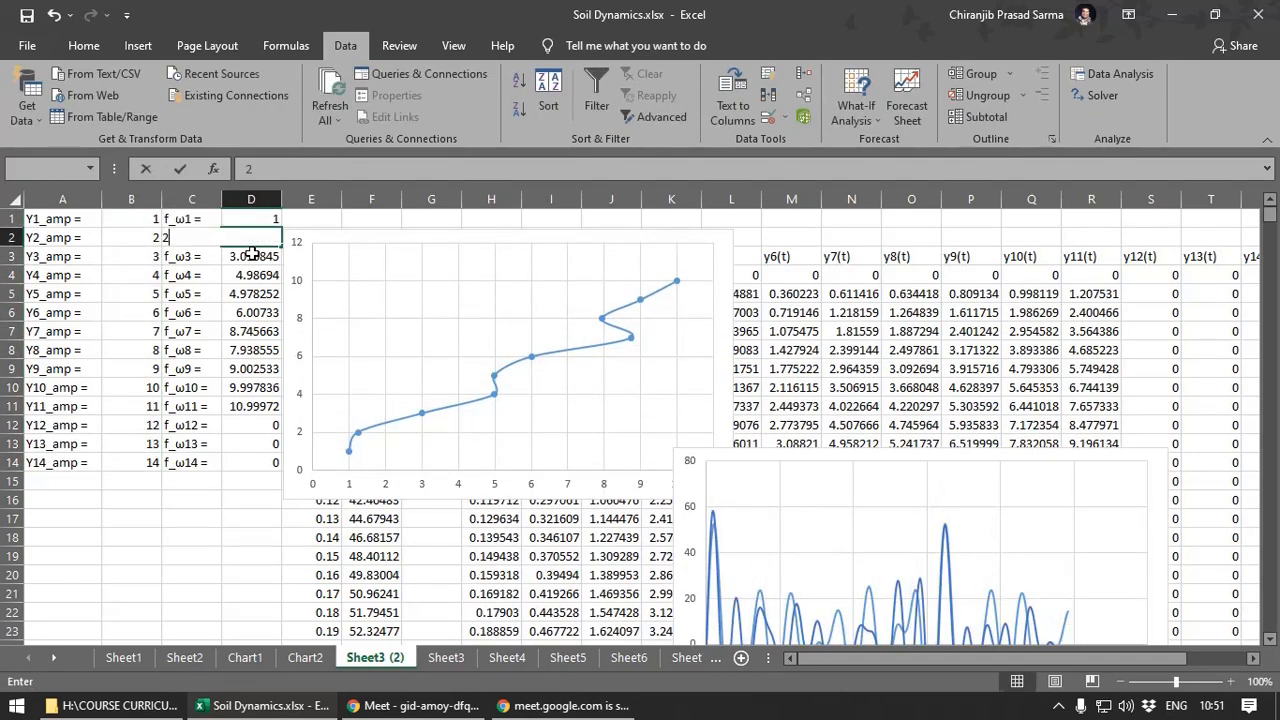
key("Return")
left_click_drag(258, 219, 278, 465)
left_click(287, 249)
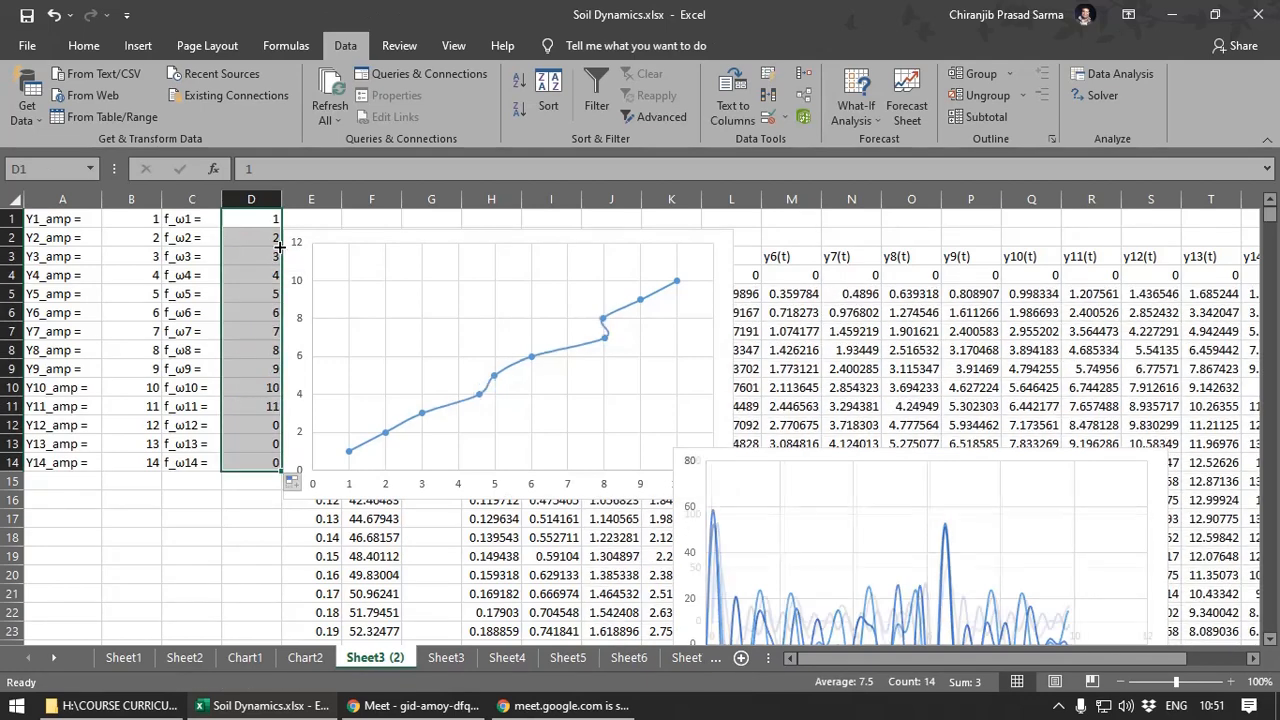
- Place the amplitude-frequency chart and the displacement chart side by side again, just below the column headings
left_click(316, 234)
left_click_drag(316, 234, 321, 222)
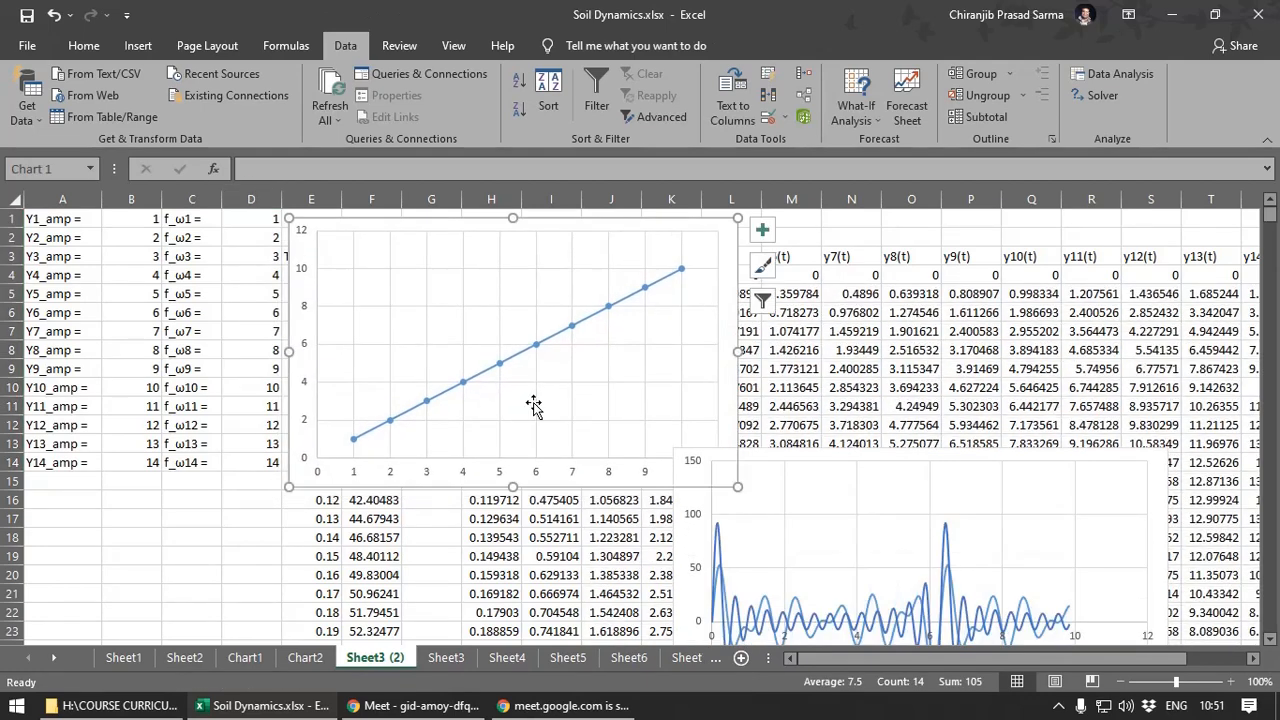
left_click_drag(793, 459, 850, 225)
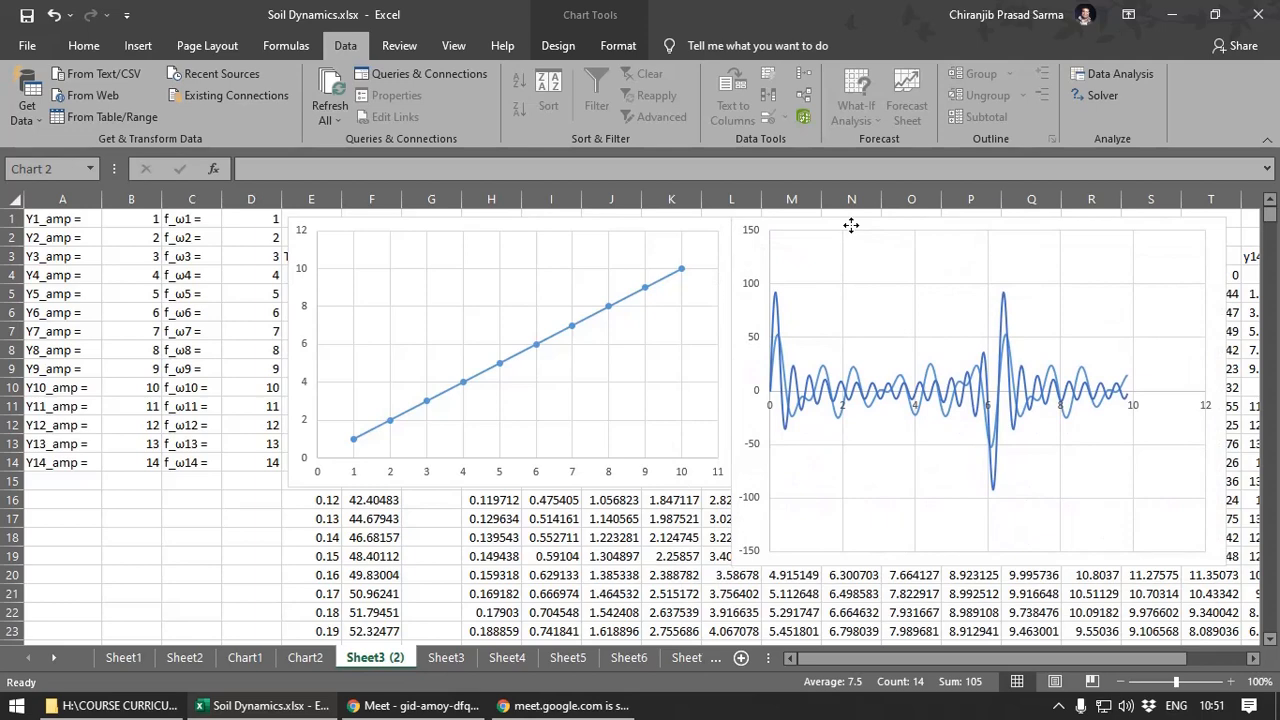
- Open the Solver parameters and bring up the changing variable cells range for reselection from the sheet
left_click(1092, 92)
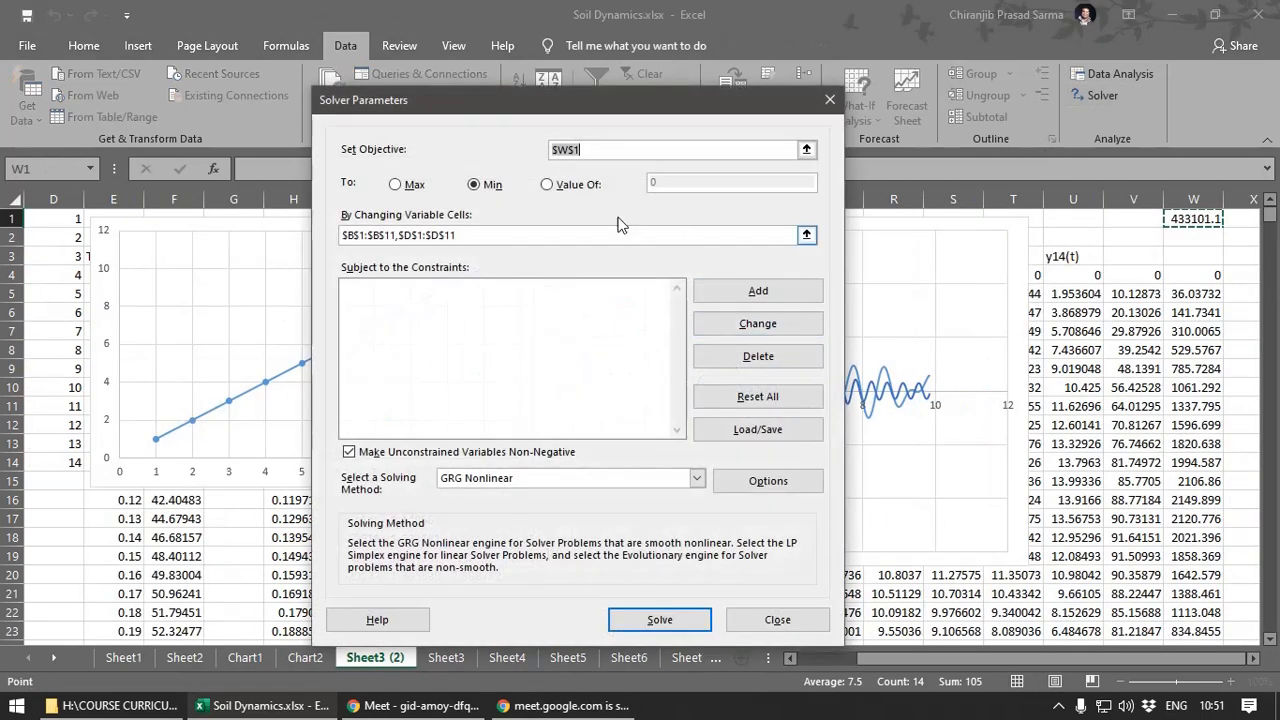
left_click(801, 237)
left_click_drag(948, 660, 850, 657)
left_click_drag(145, 220, 120, 463)
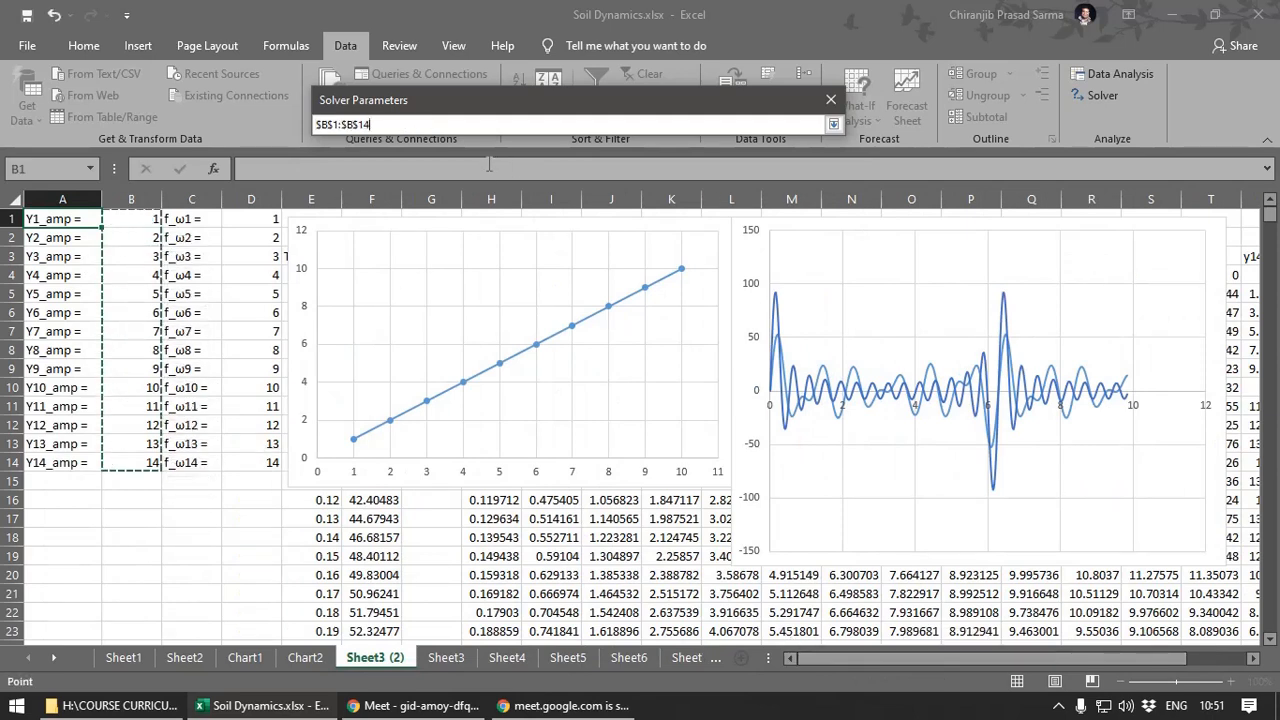
left_click_drag(256, 221, 252, 444)
left_click_drag(507, 121, 292, 123)
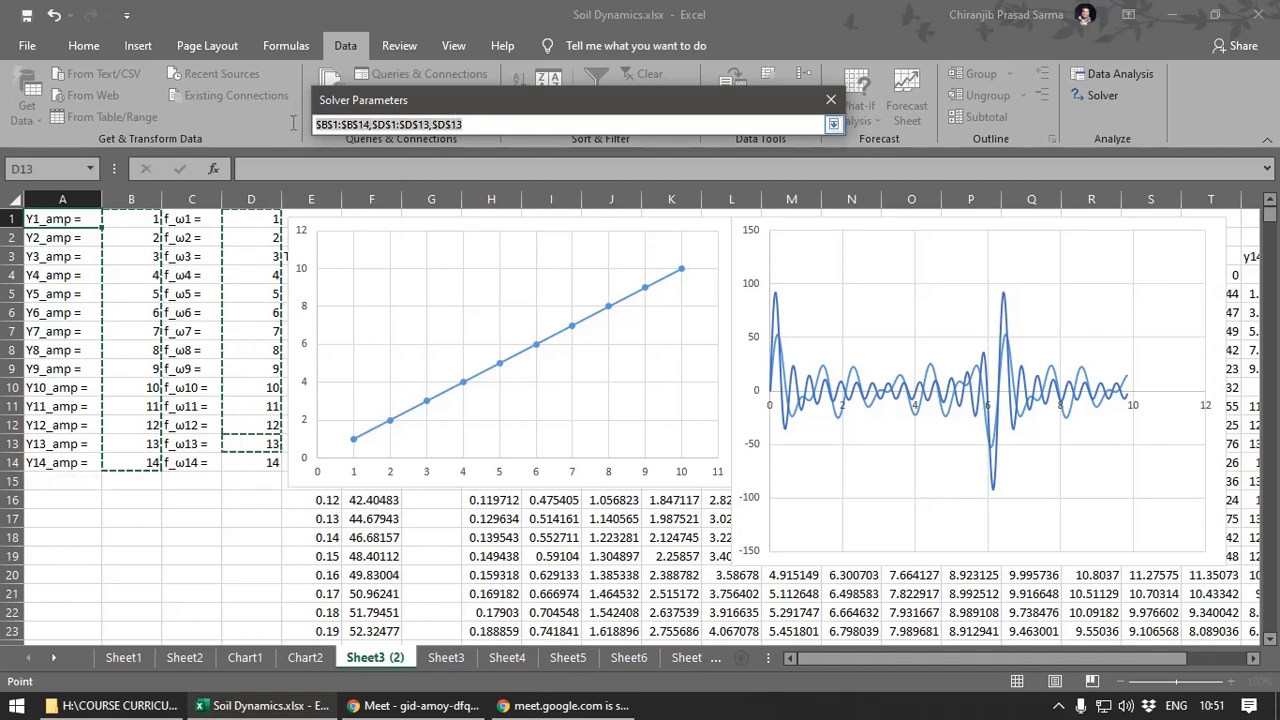
key("BackSpace")
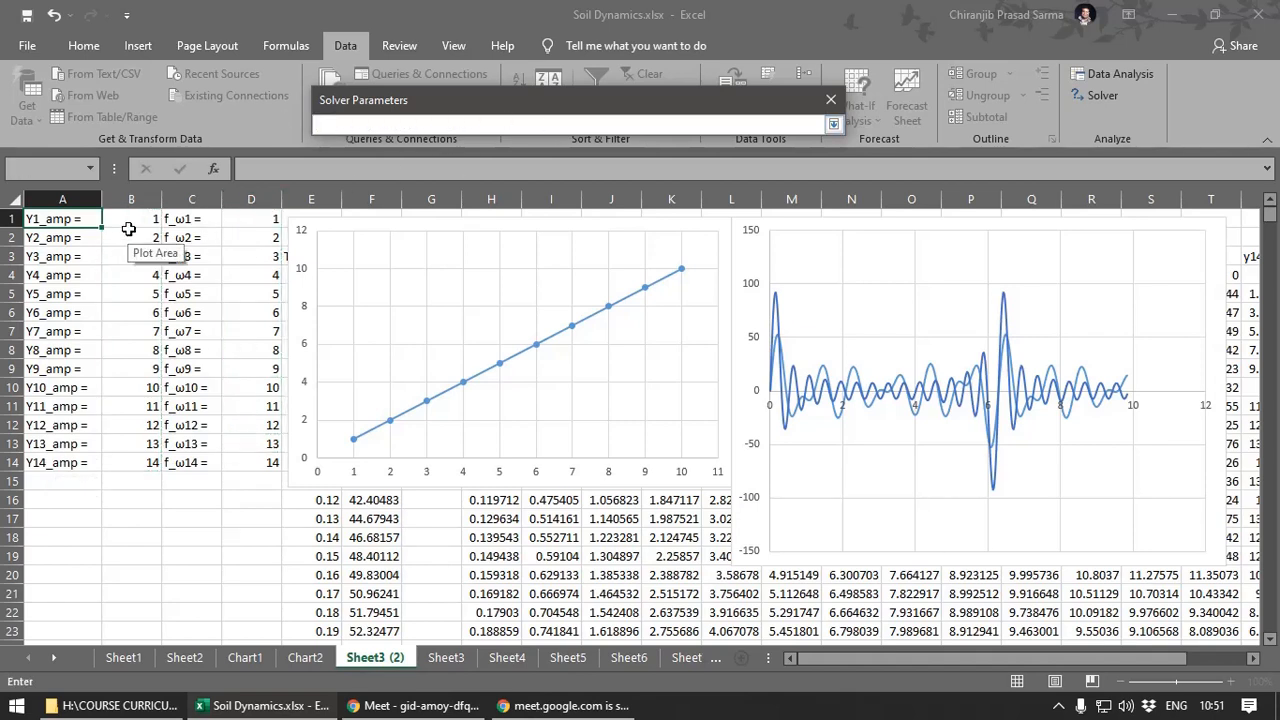
- Set Solver's changing variable cells to $B$1:$B$14,$D$1:$D$14, run Solver, and keep its solution
left_click_drag(133, 216, 115, 460)
type(",")
left_click_drag(251, 218, 258, 462)
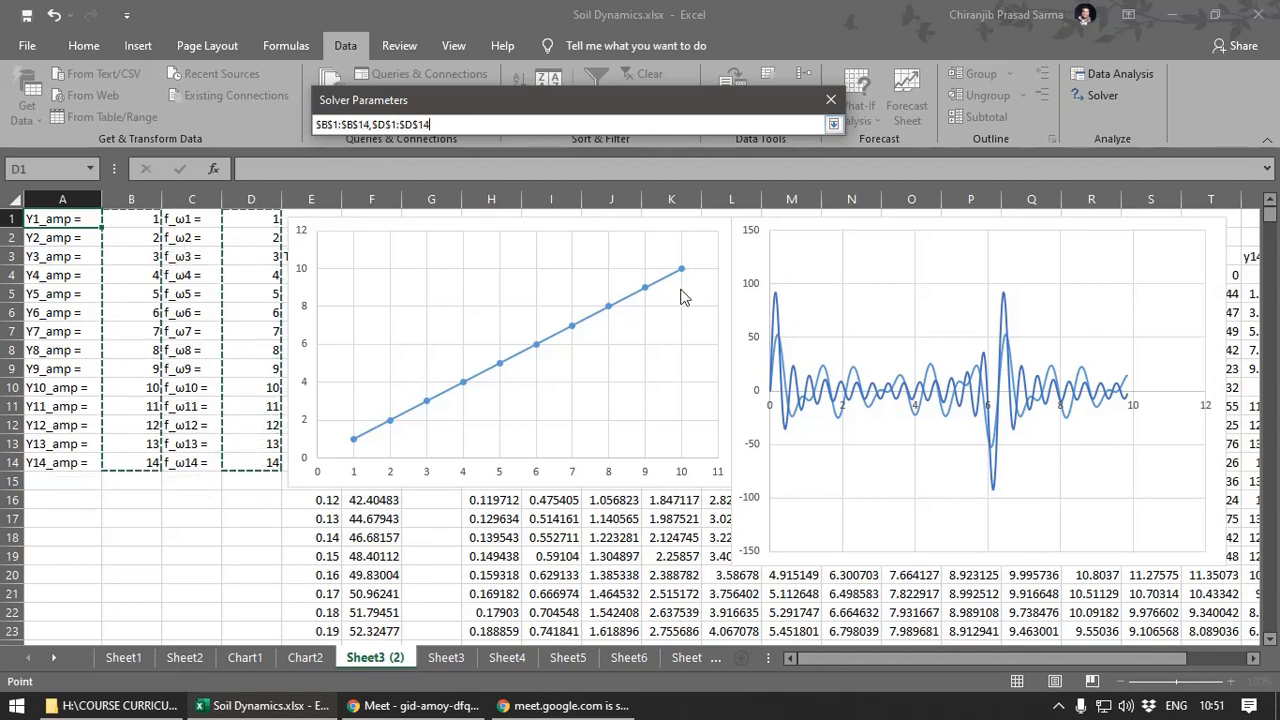
left_click(832, 124)
left_click(646, 632)
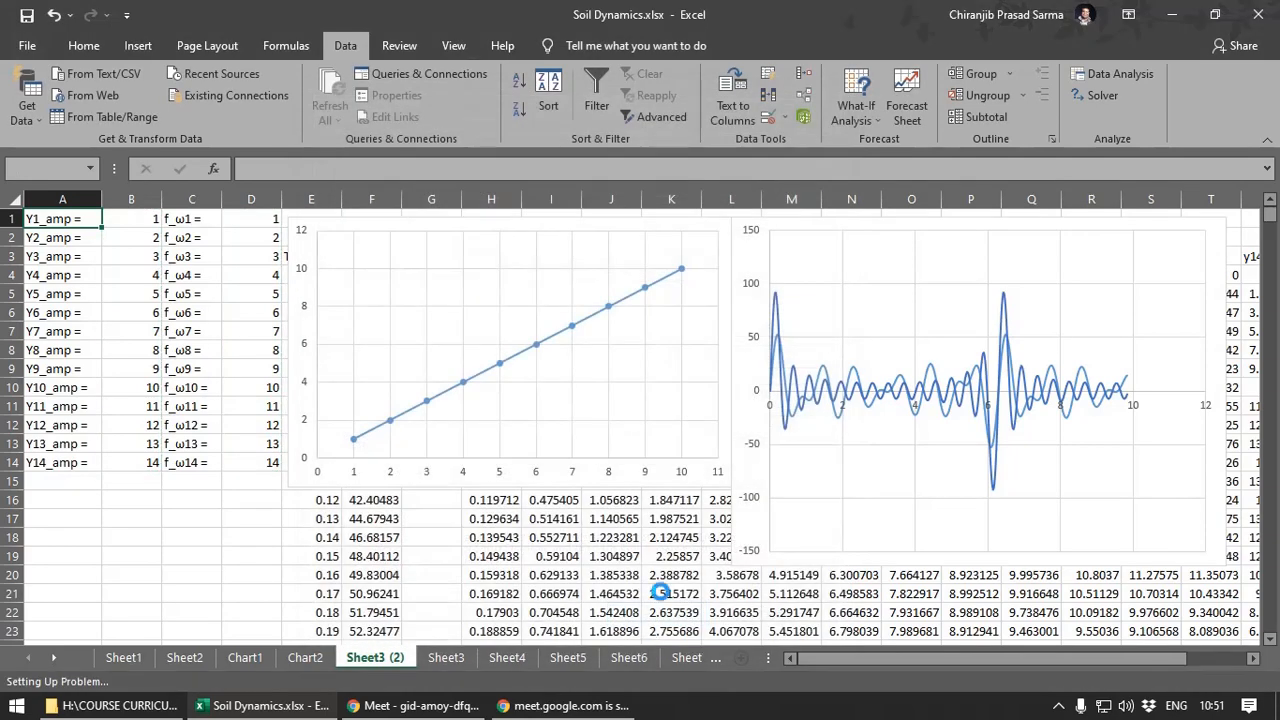
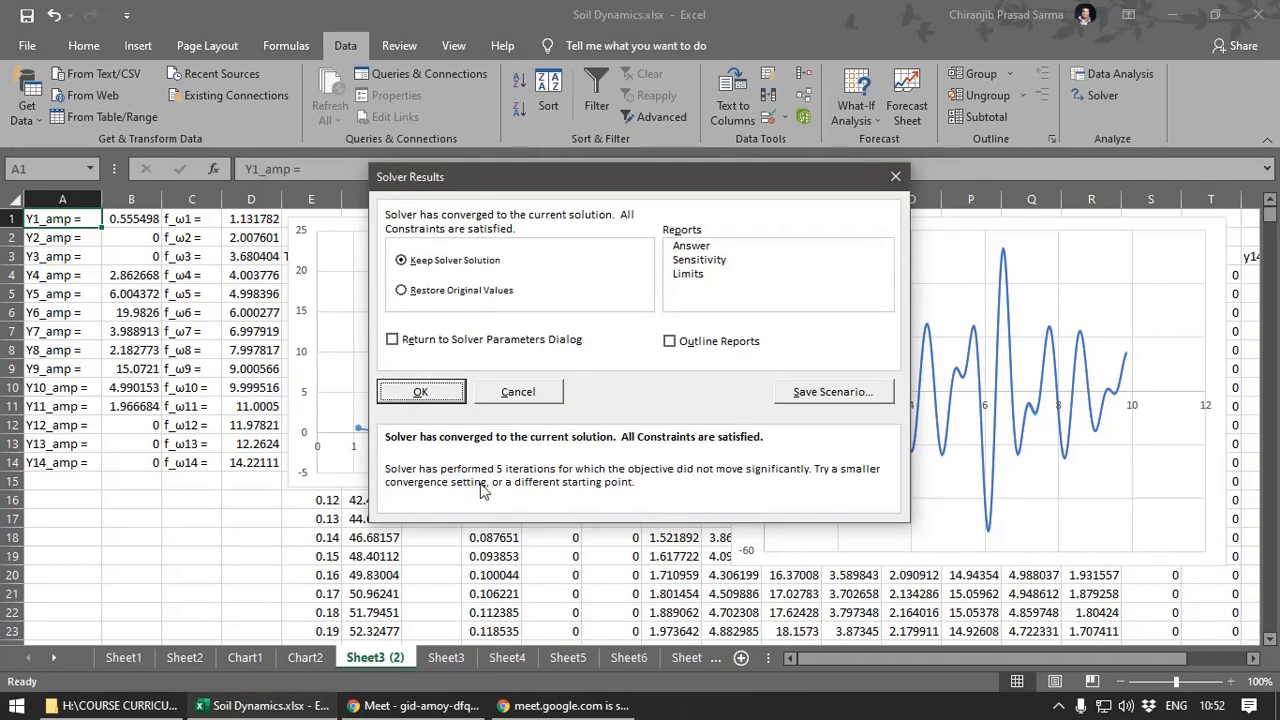
left_click(421, 392)
left_click(566, 556)
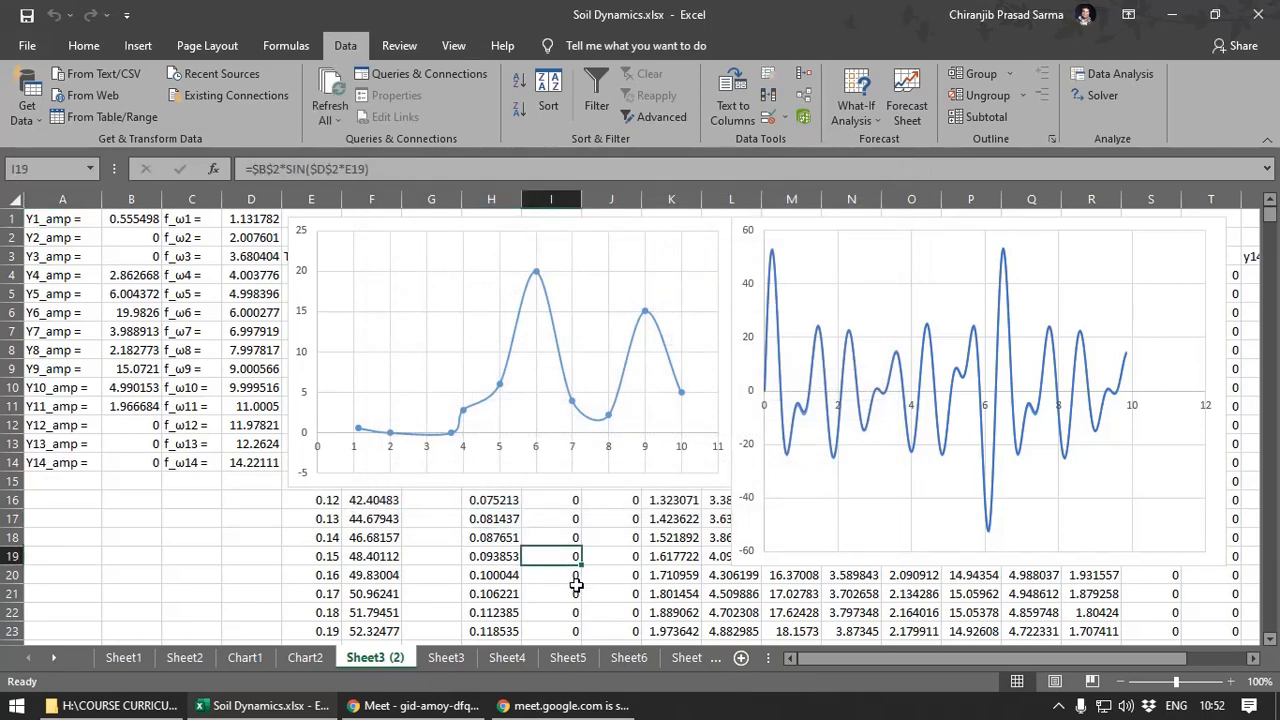
- Examine the peaks of the fitted amplitude-frequency curve against the amplitudes and frequencies in columns B and D
left_click(646, 316)
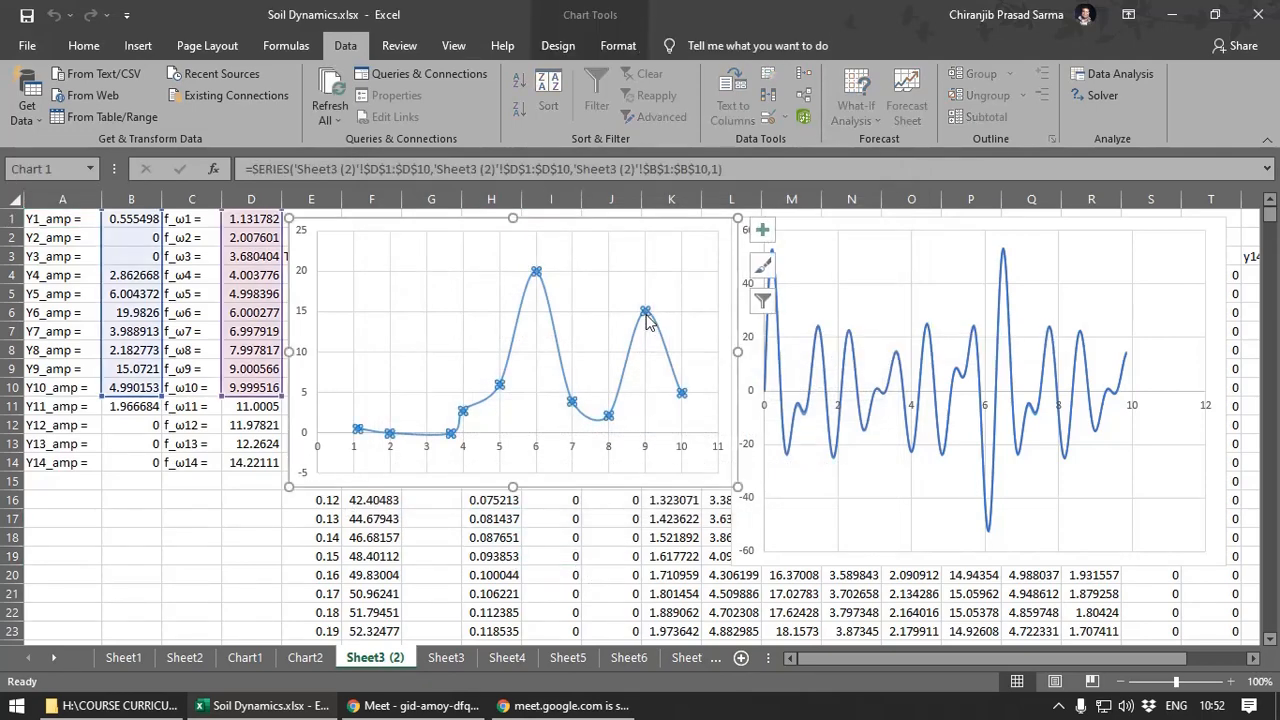
left_click(535, 274)
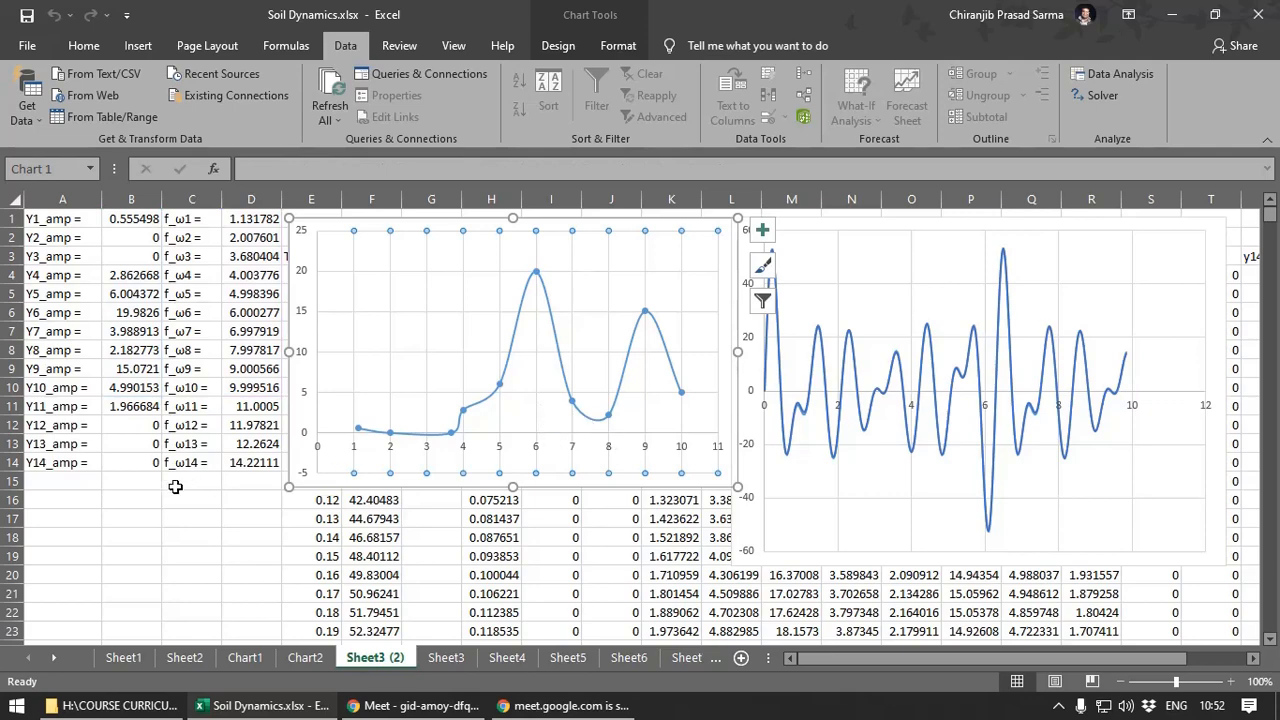
left_click(135, 517)
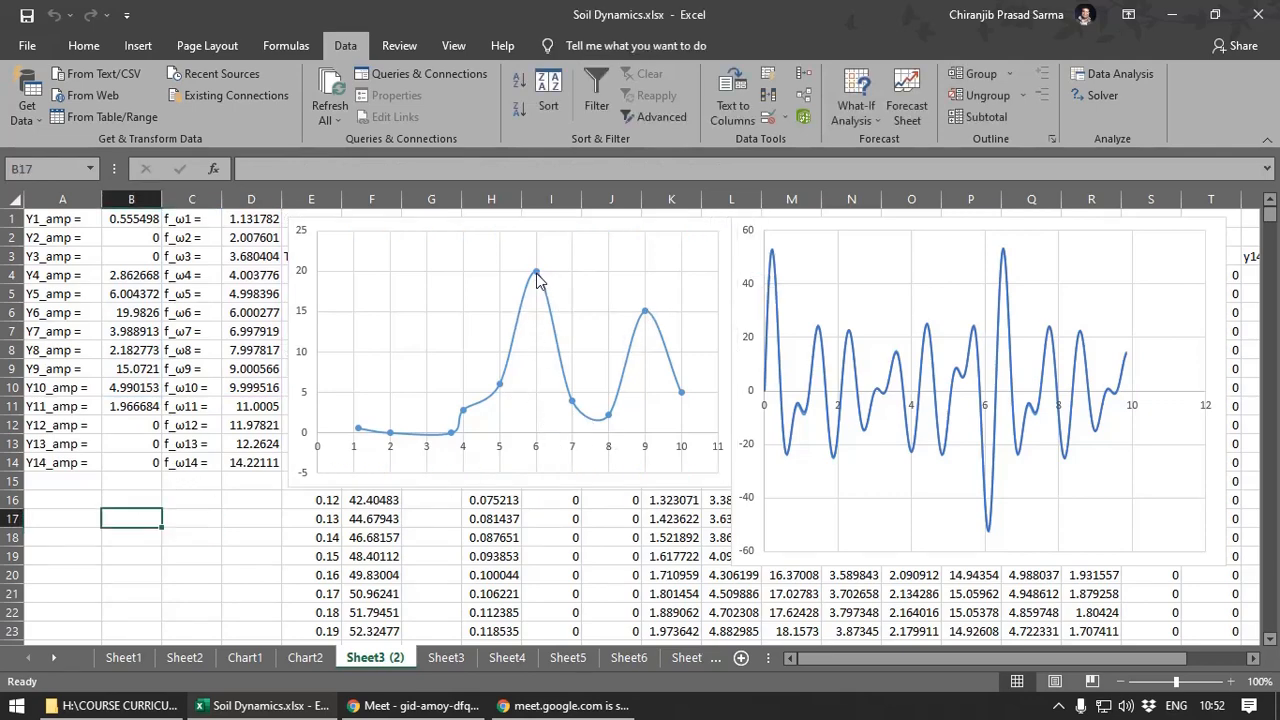
mouse_move(537, 282)
left_click(612, 537)
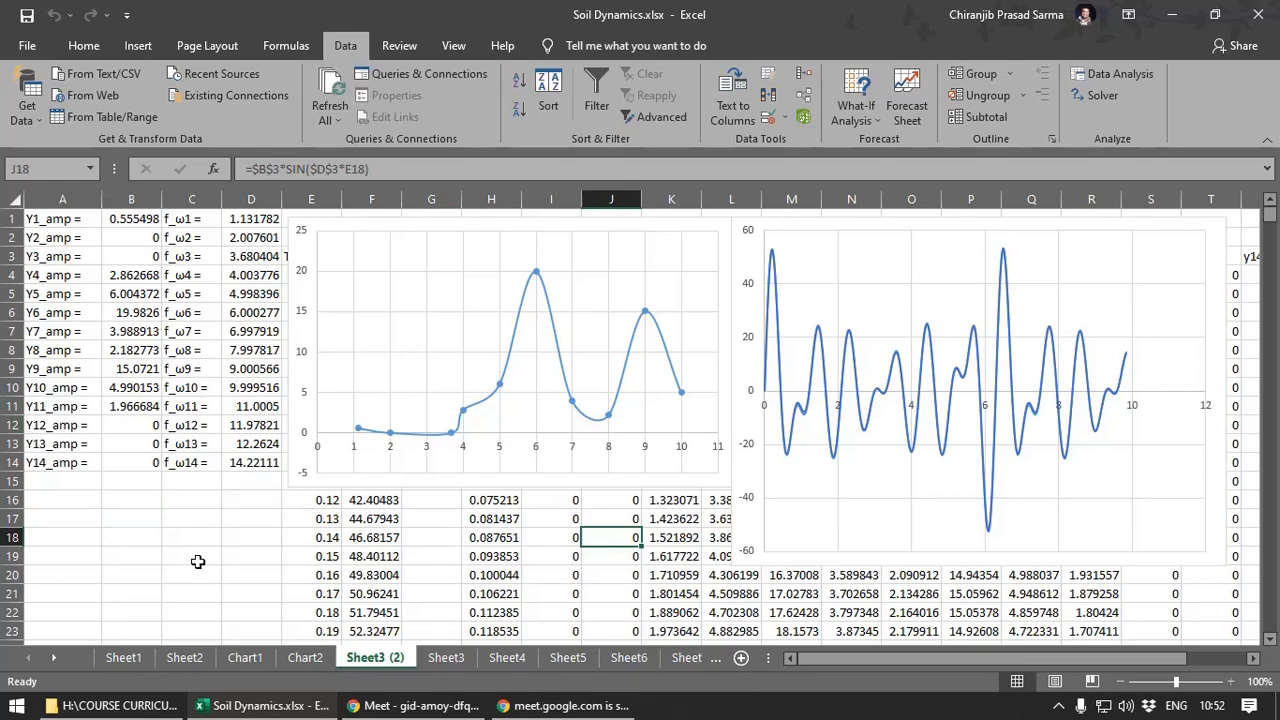
- Compare the fitted amplitude-frequency and displacement charts on Sheet3 (2) with those on Sheet3
left_click(306, 661)
left_click(378, 660)
left_click(447, 660)
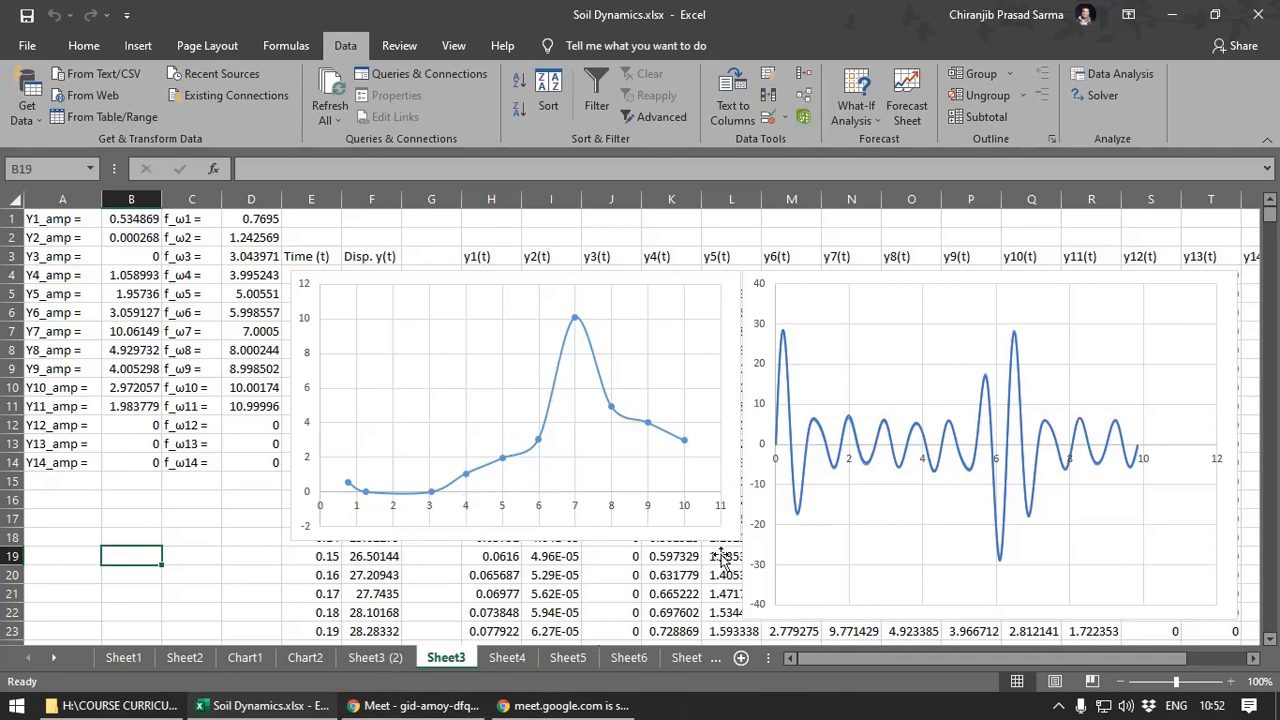
left_click(375, 658)
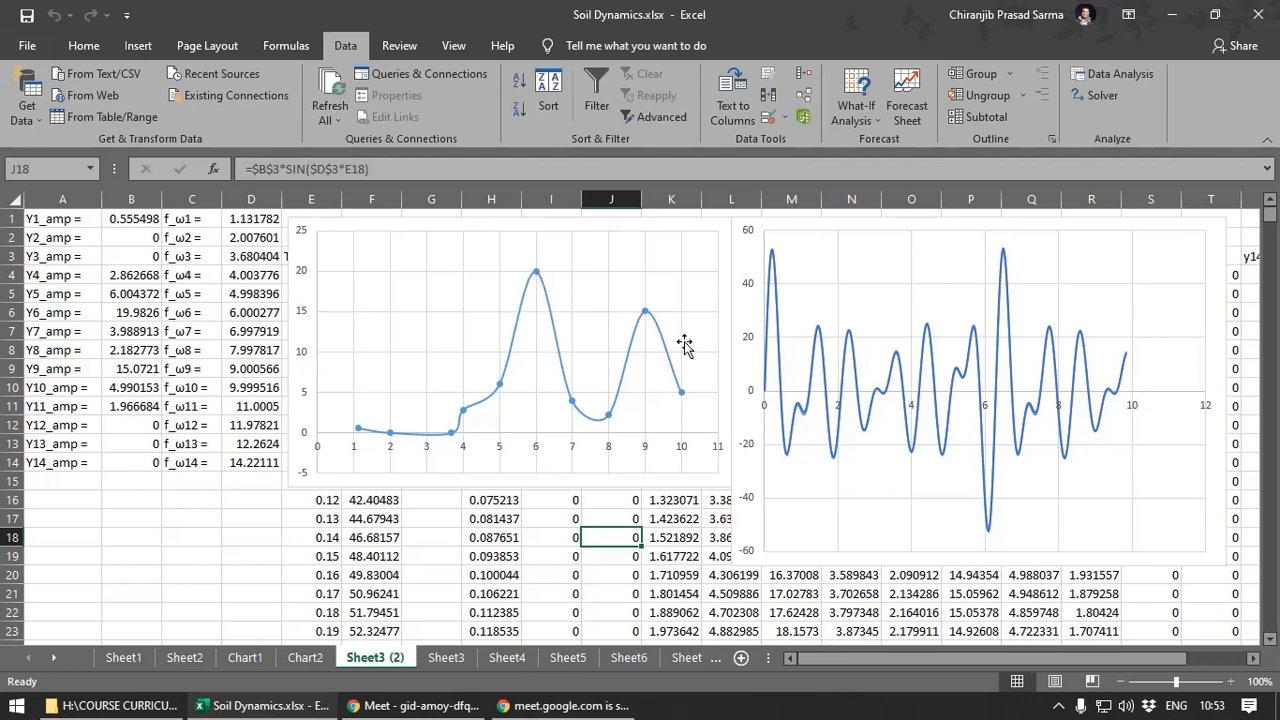
left_click(446, 659)
left_click(388, 662)
left_click(444, 662)
left_click(180, 572)
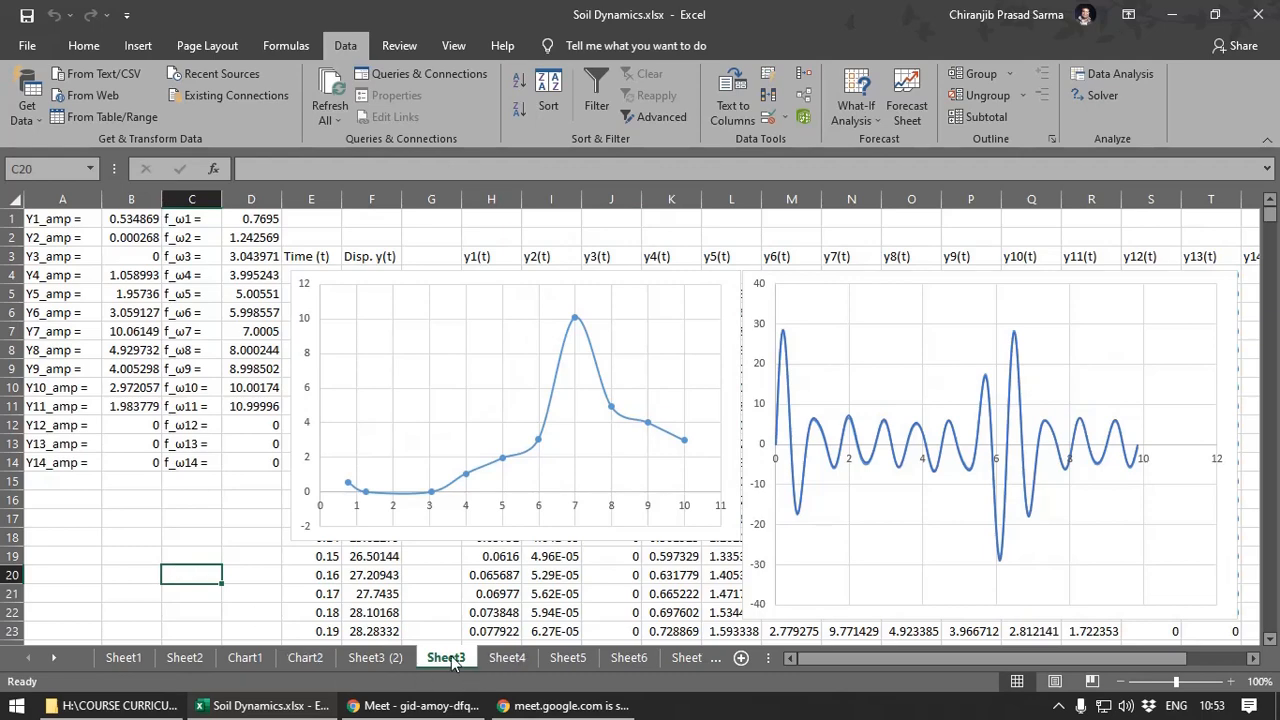
- Examine the Chi-Chi record's time, acceleration, velocity and displacement columns on Sheet4
left_click(510, 662)
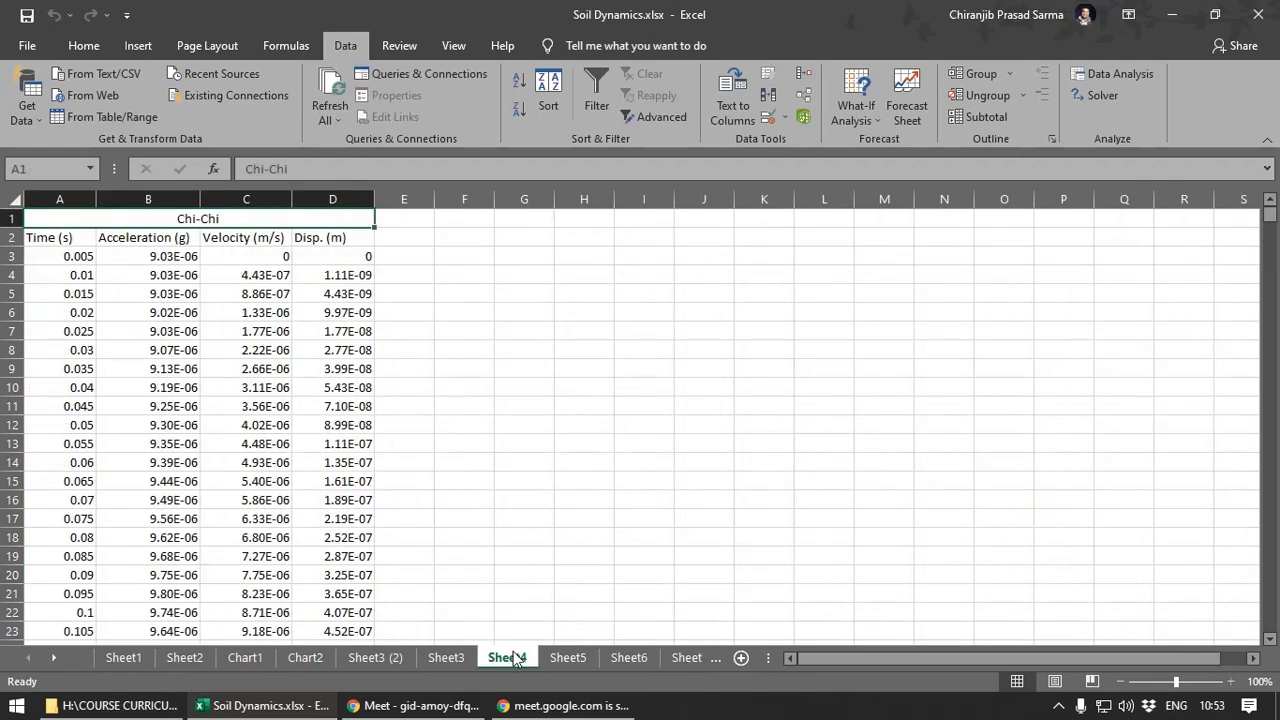
left_click(476, 259)
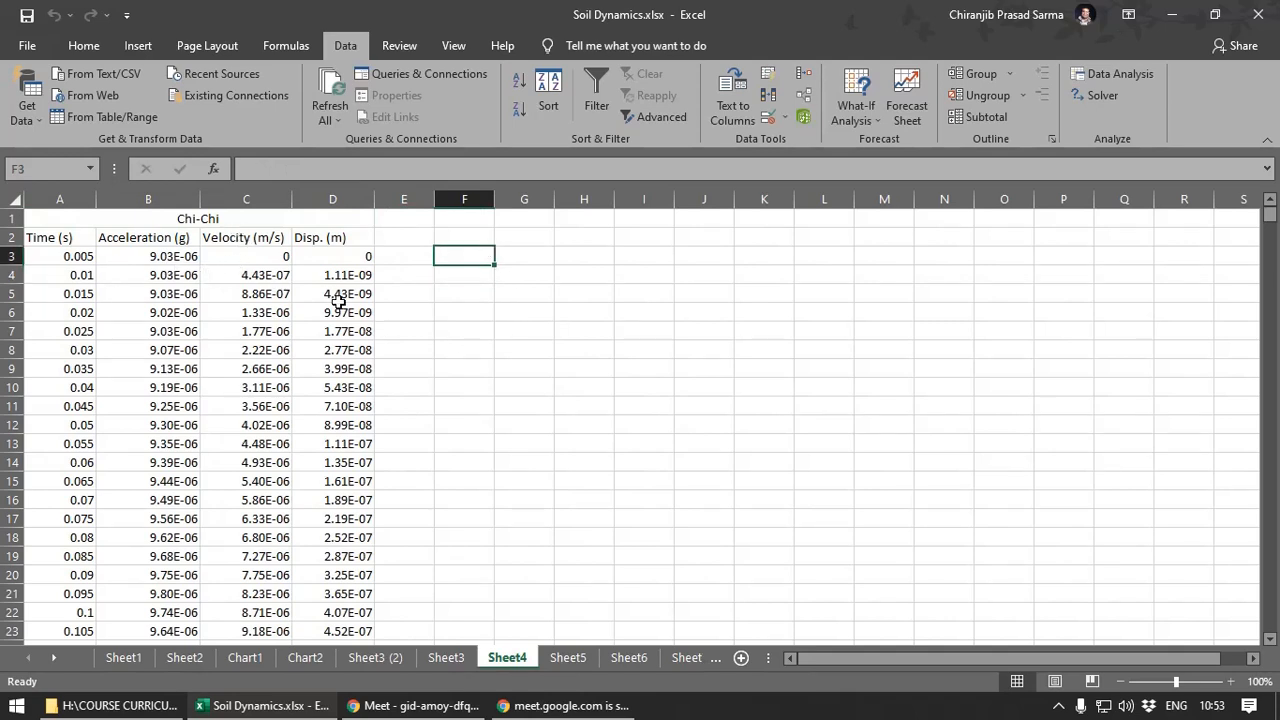
left_click(78, 256)
left_click(150, 257)
left_click(583, 386)
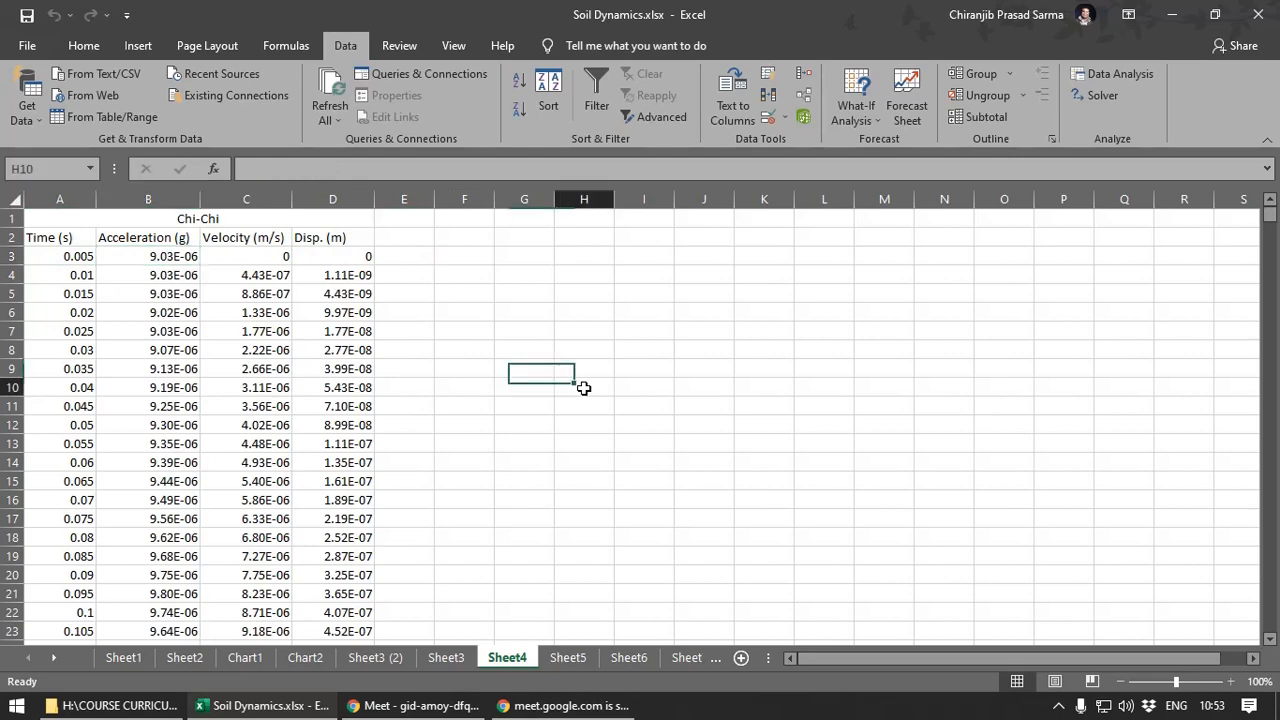
left_click(183, 217)
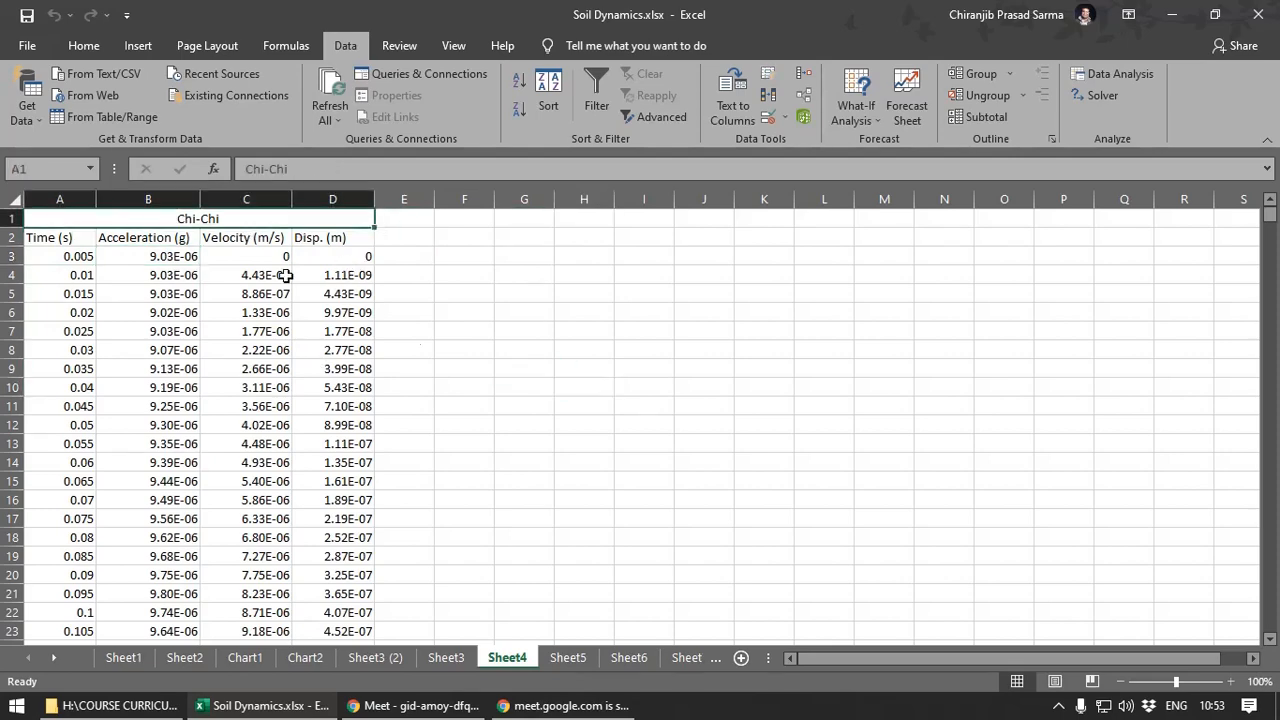
- Look through the Northridge, Northridge_2, Kobe, Whittier Narrows and Loma_Prieta records on Sheet5 to Sheet9, and return to Sheet3
left_click(570, 660)
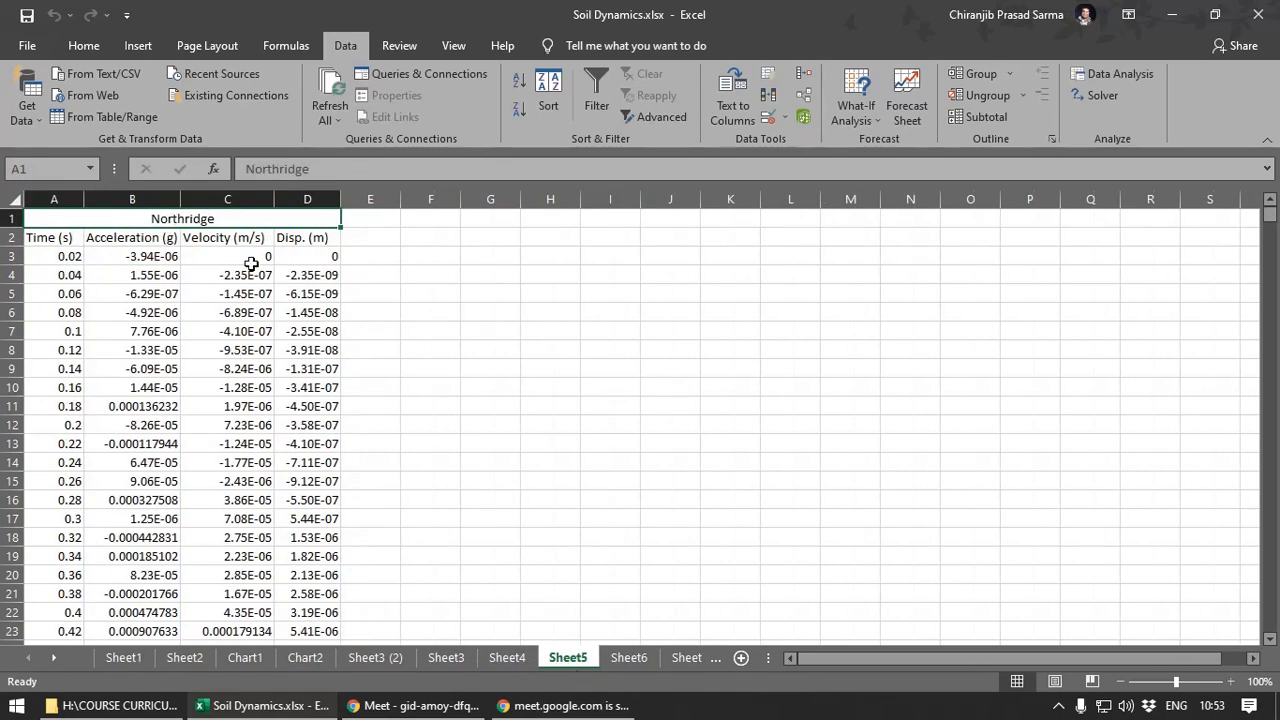
left_click(452, 369)
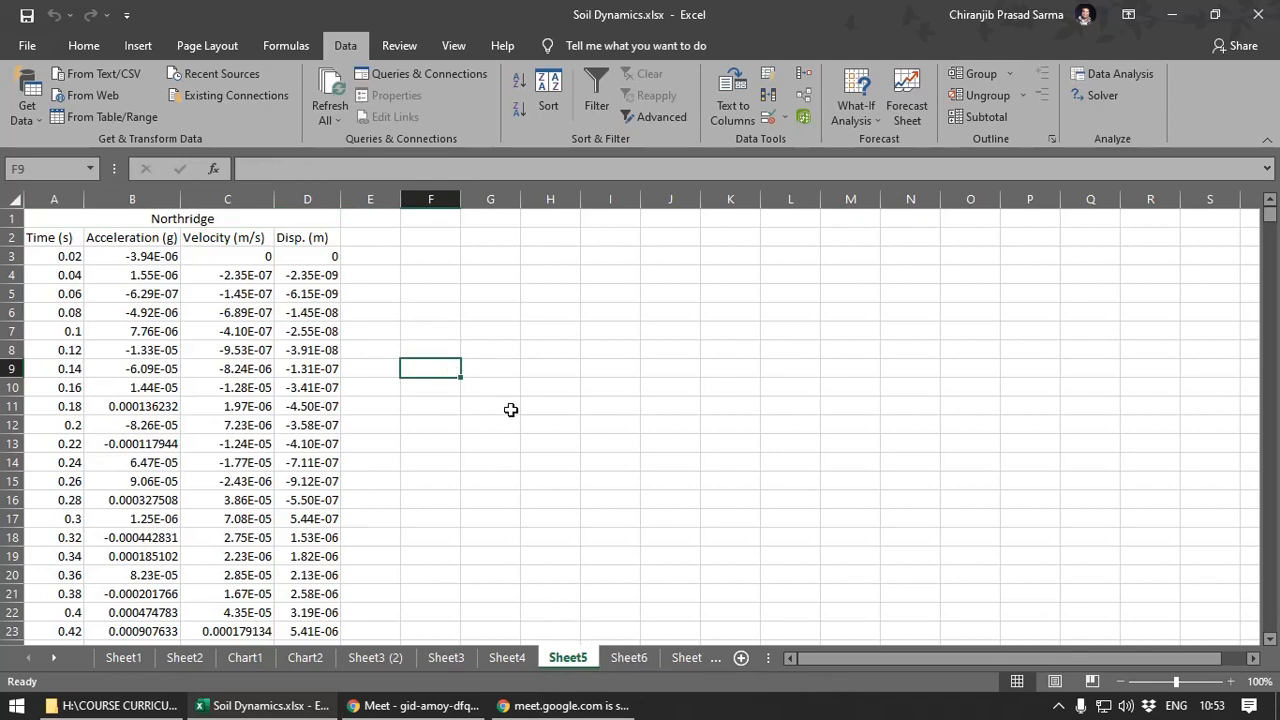
left_click(616, 660)
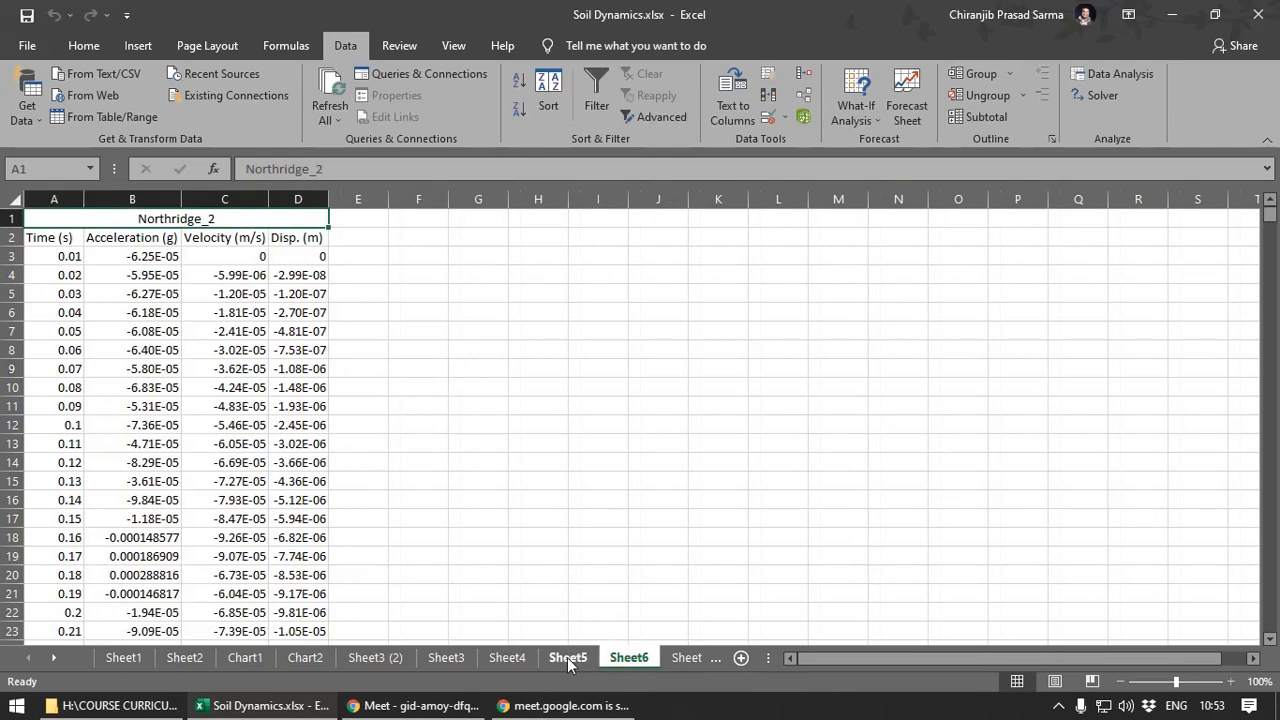
left_click(570, 660)
left_click(630, 657)
left_click(405, 294)
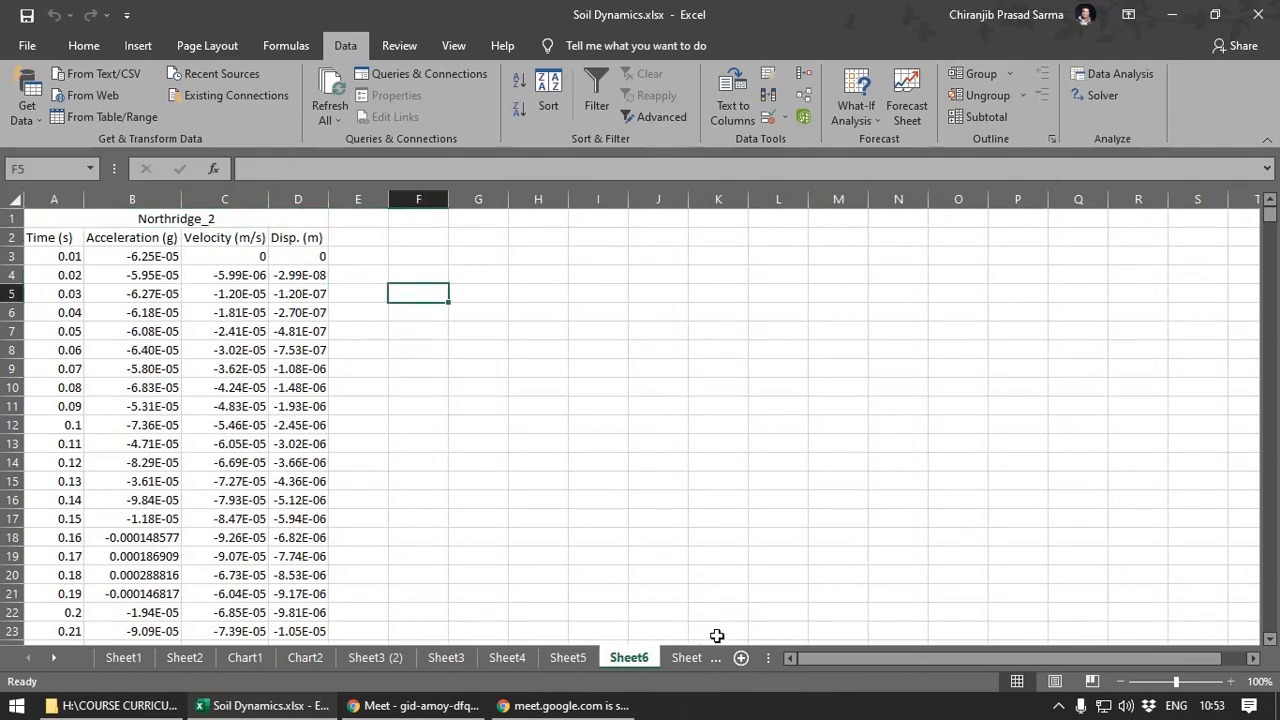
left_click(700, 658)
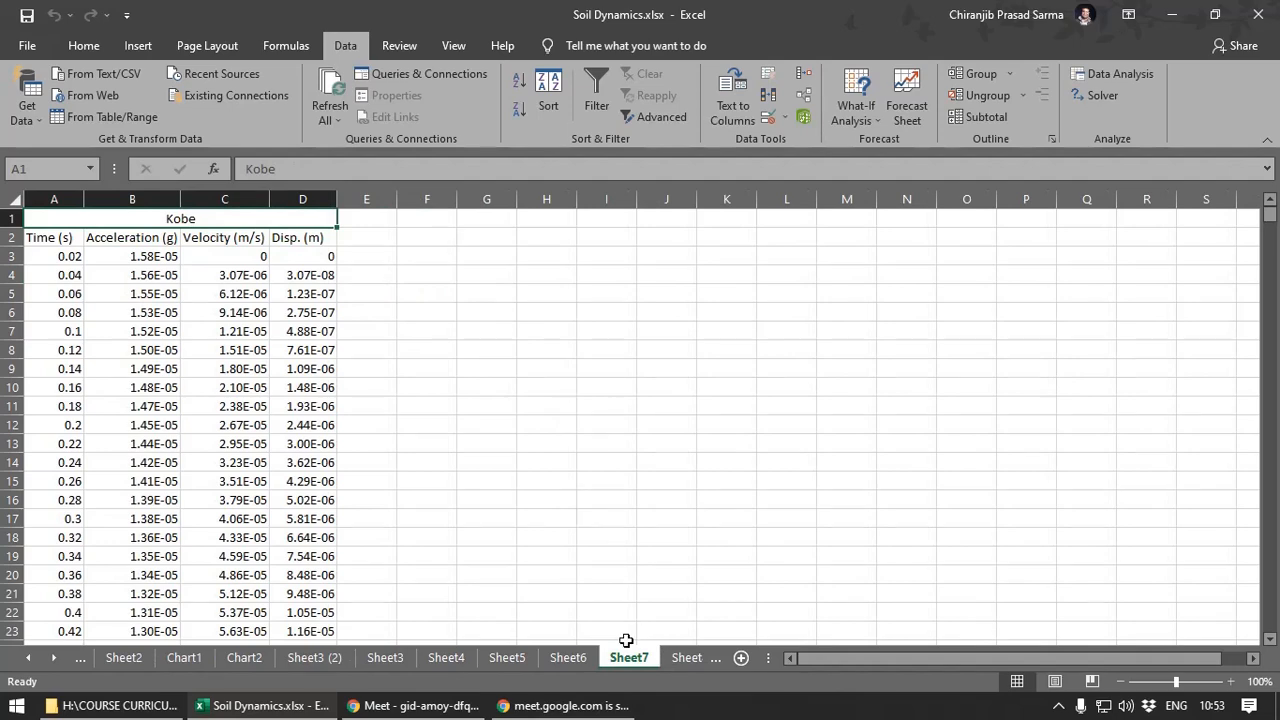
left_click(687, 660)
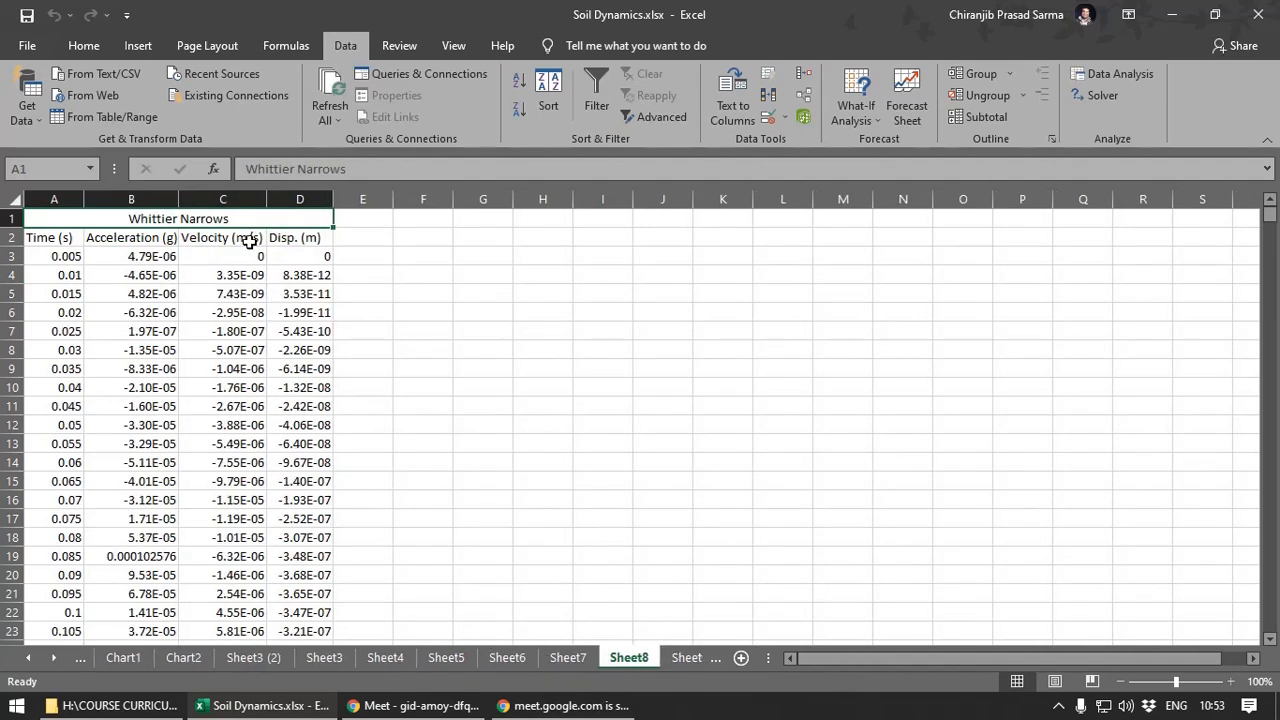
left_click(679, 660)
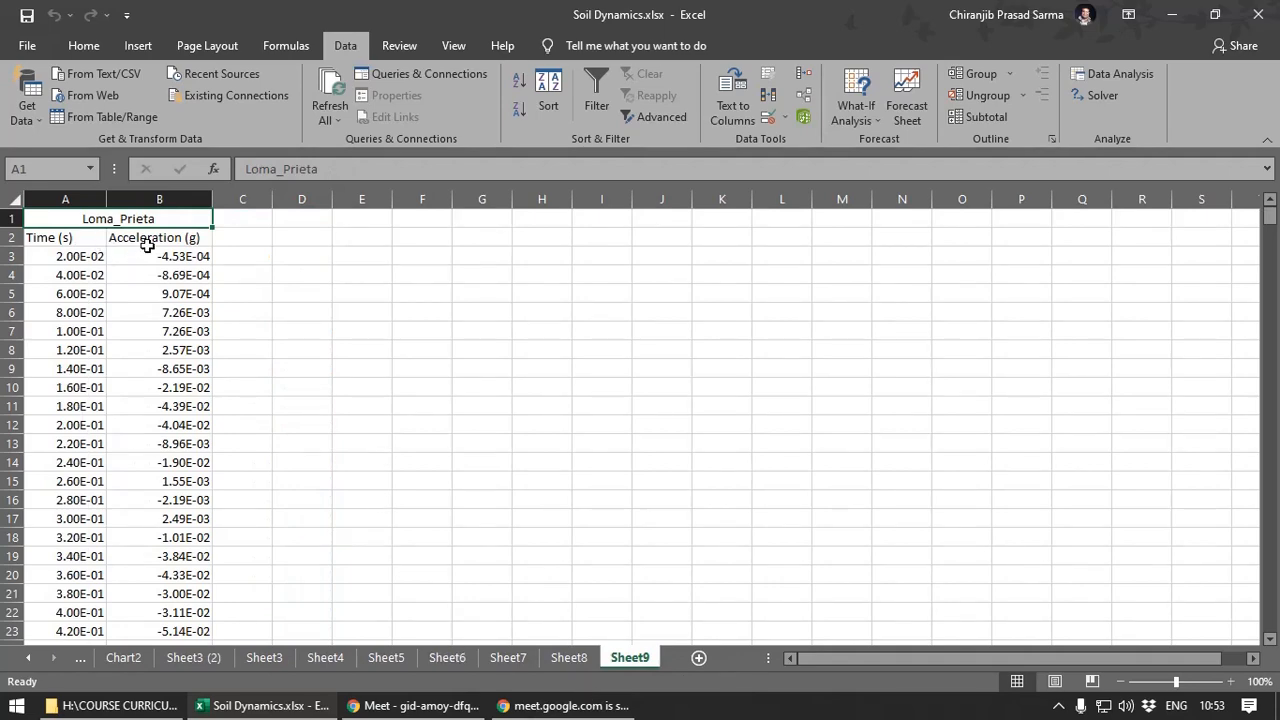
left_click(264, 658)
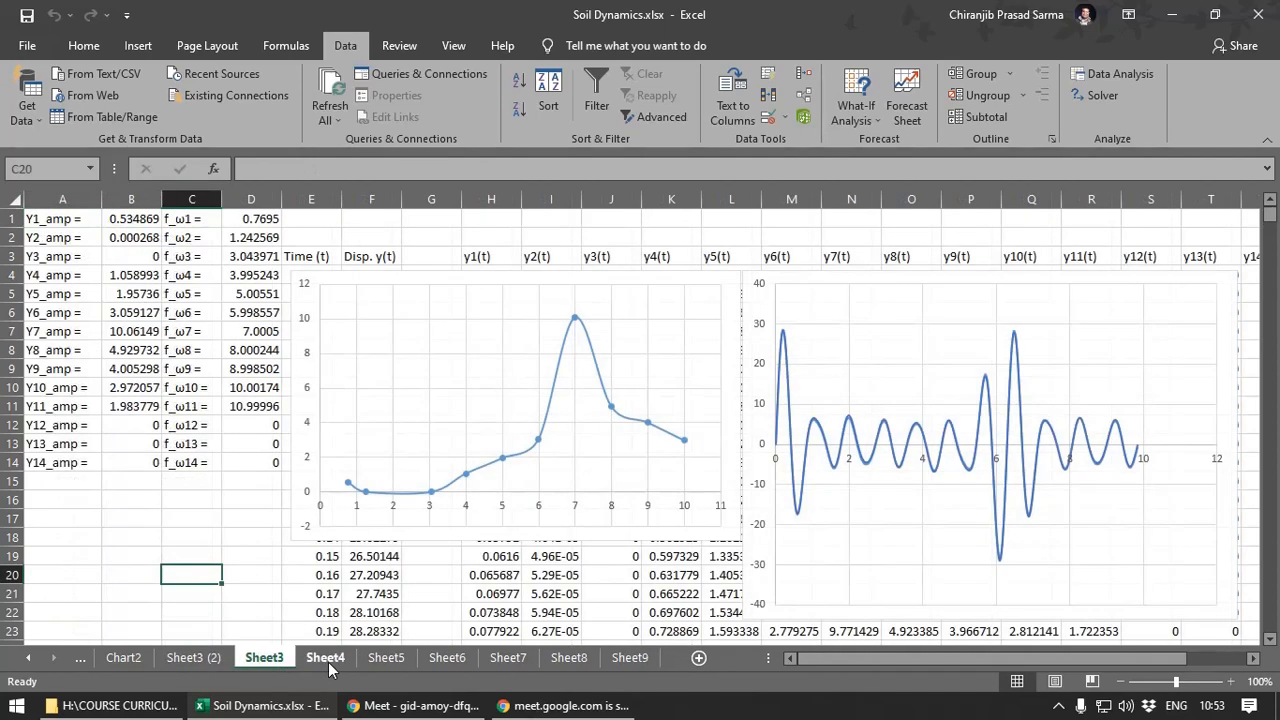
- On Sheet4, insert an empty scatter chart with straight lines and place it beside the Chi-Chi data, starting at column F
left_click(328, 660)
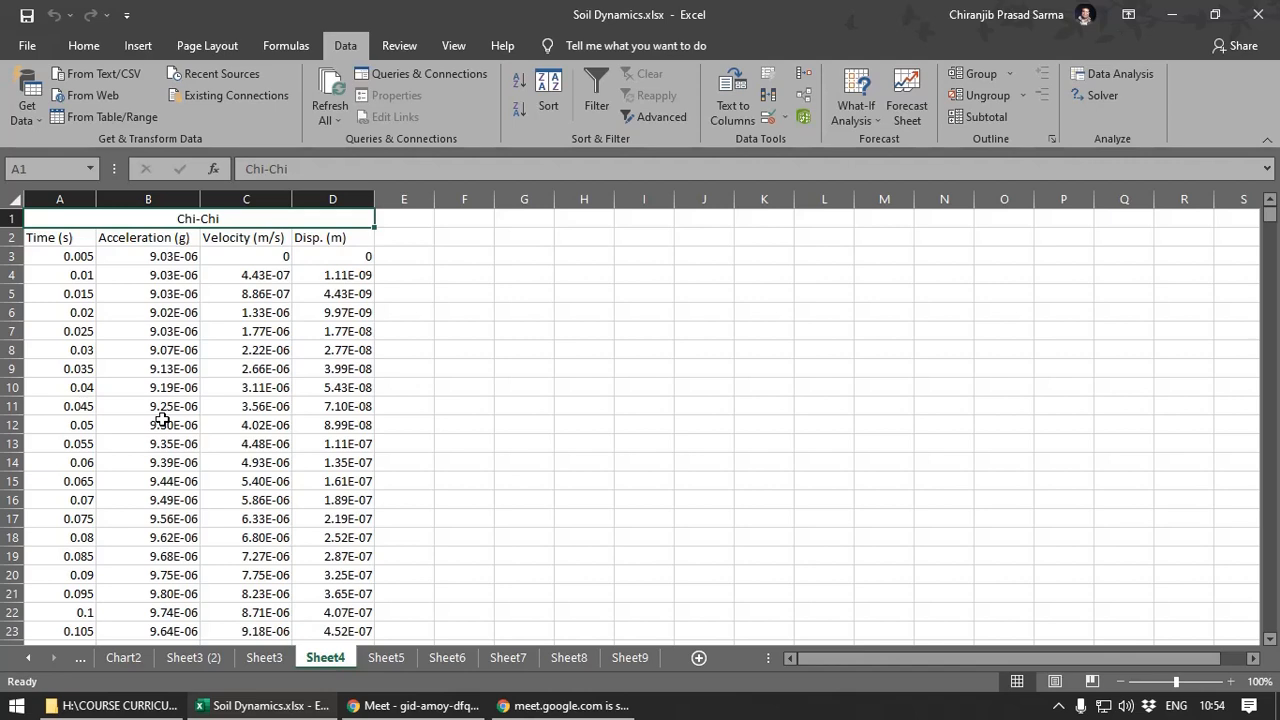
left_click(474, 234)
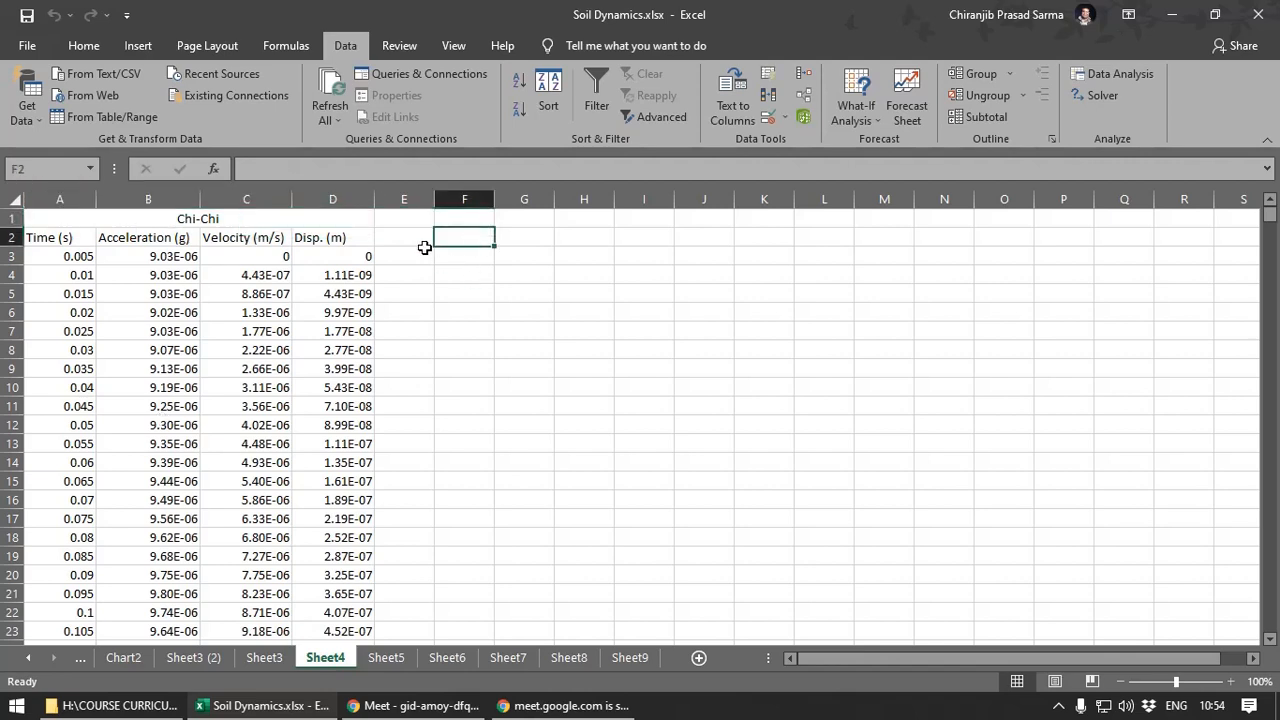
left_click(418, 243)
left_click(452, 262)
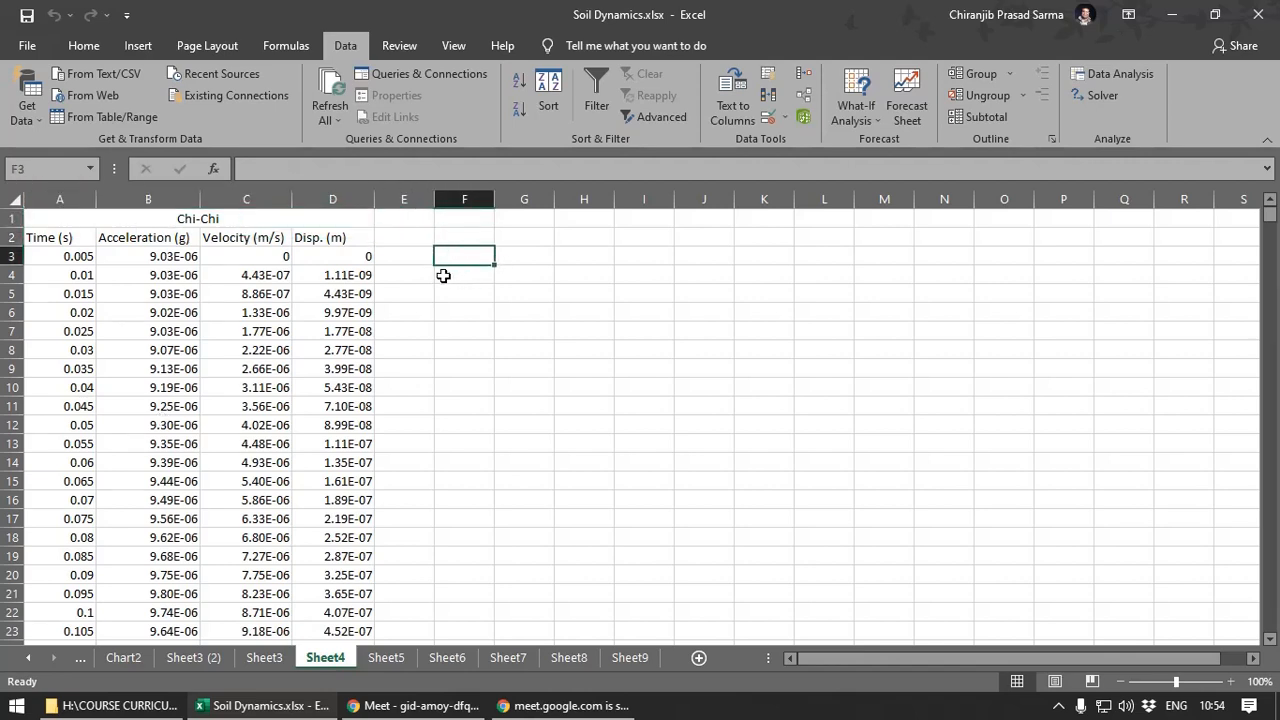
left_click(86, 46)
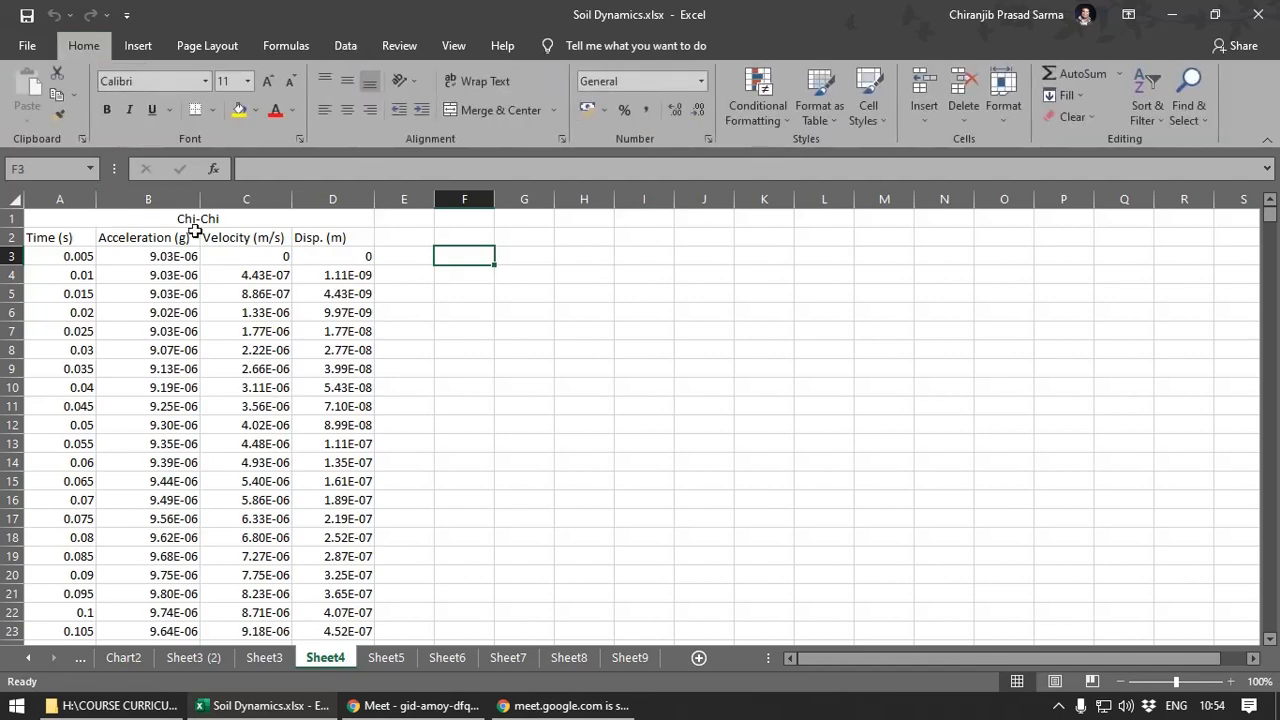
left_click(358, 50)
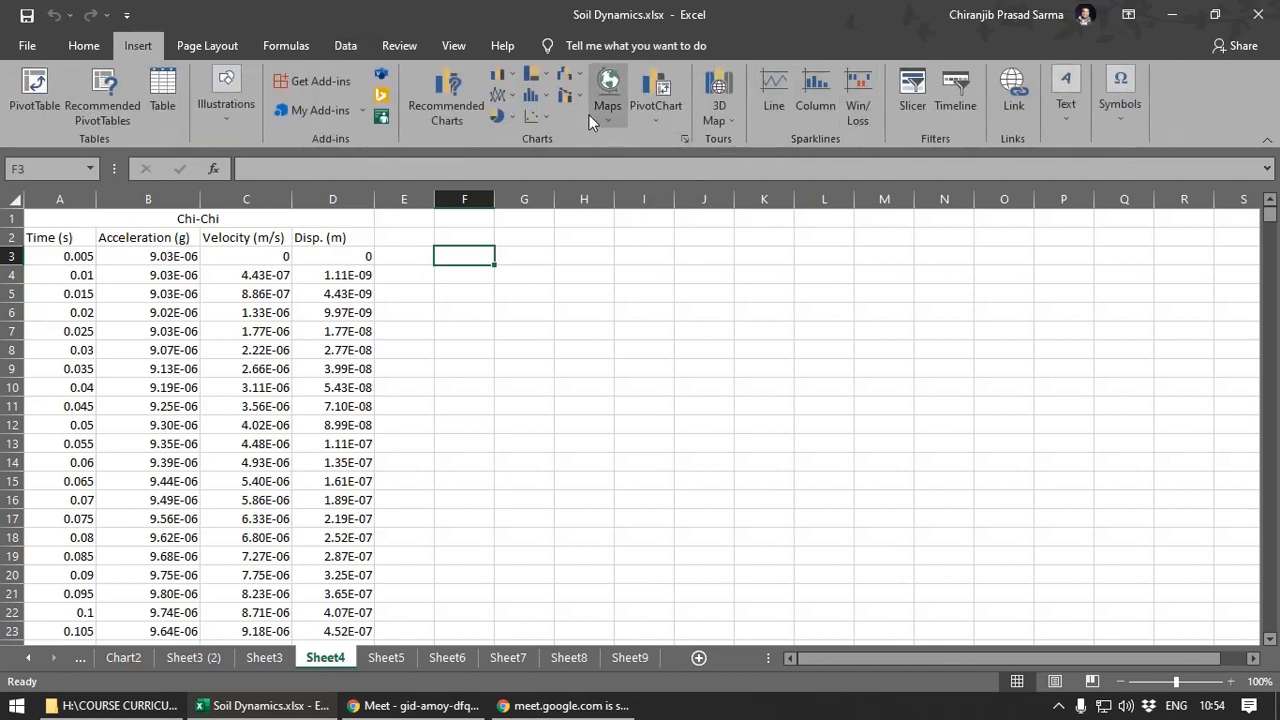
left_click(534, 117)
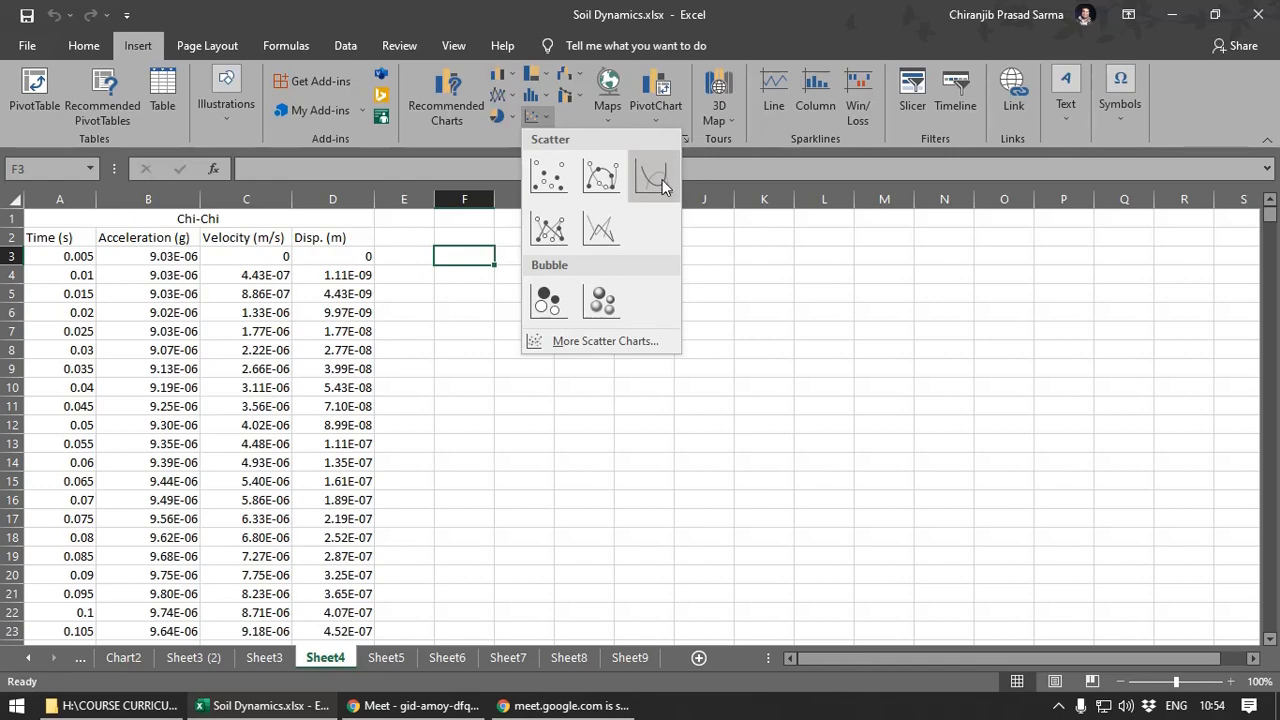
left_click(604, 233)
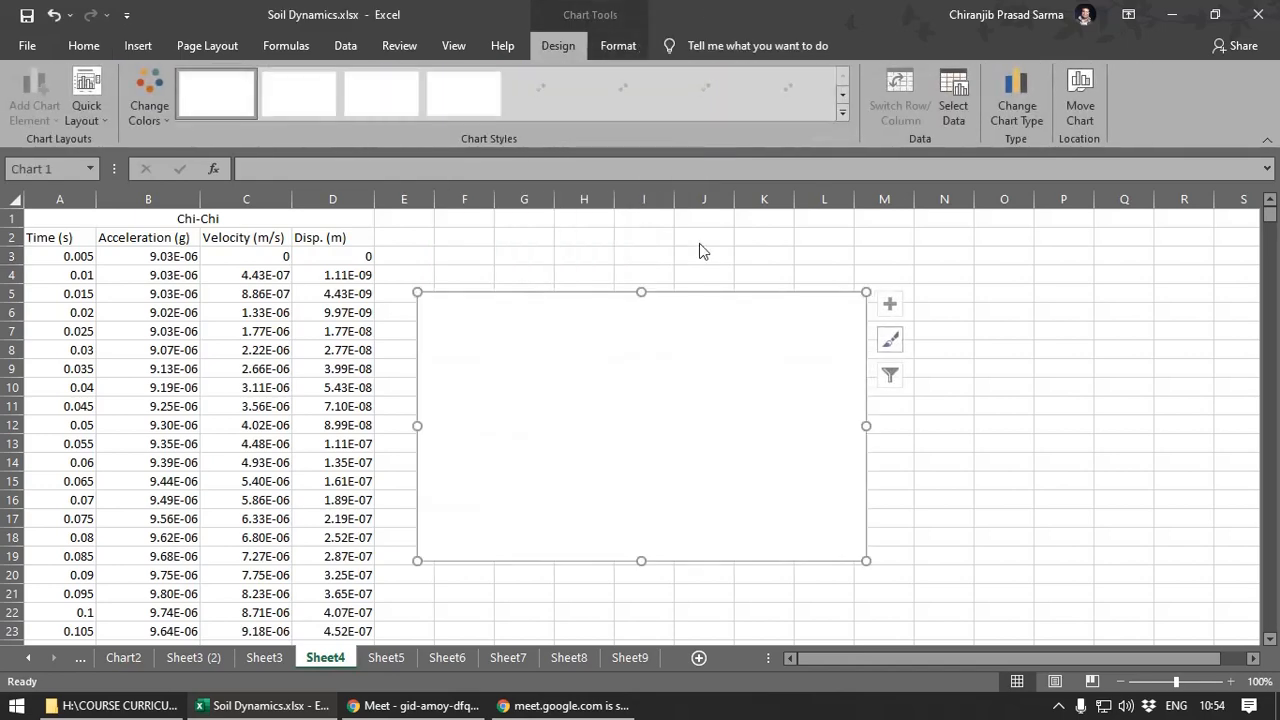
left_click_drag(556, 356, 580, 323)
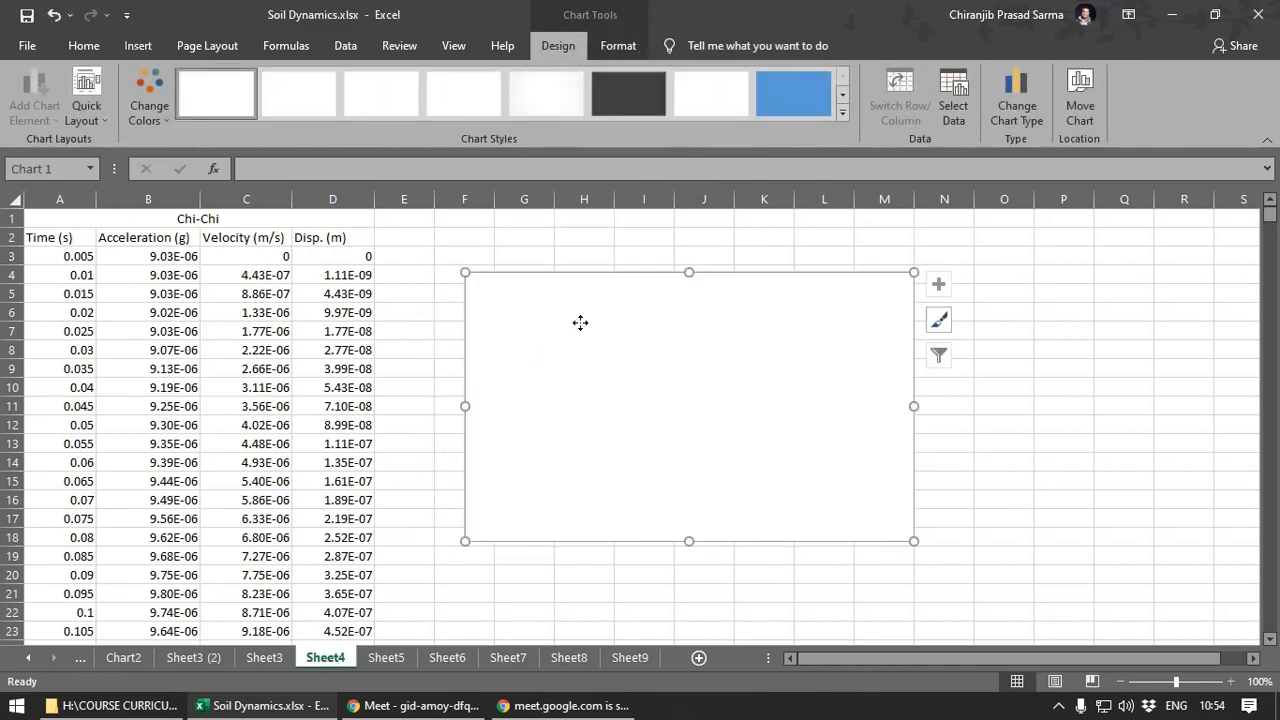
- Add a data series to the empty chart, using the Chi-Chi time data in A3:A11802 as its X values
right_click(580, 323)
left_click(648, 466)
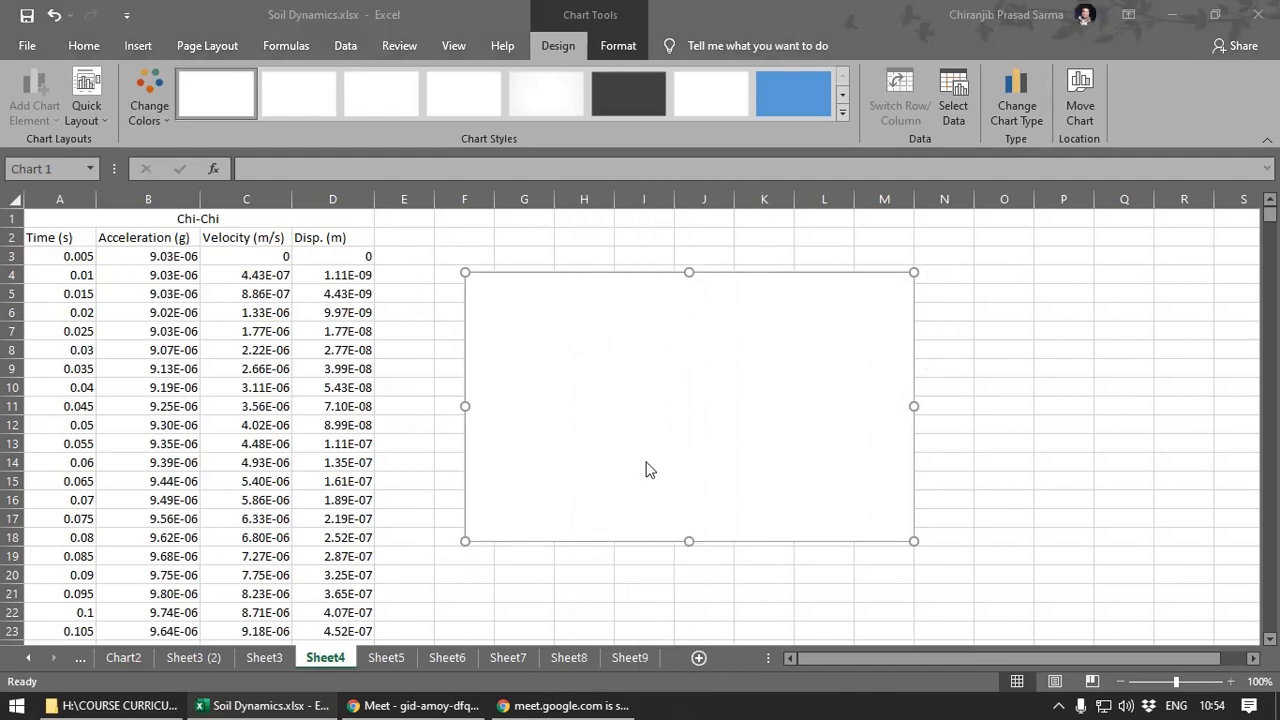
left_click(356, 405)
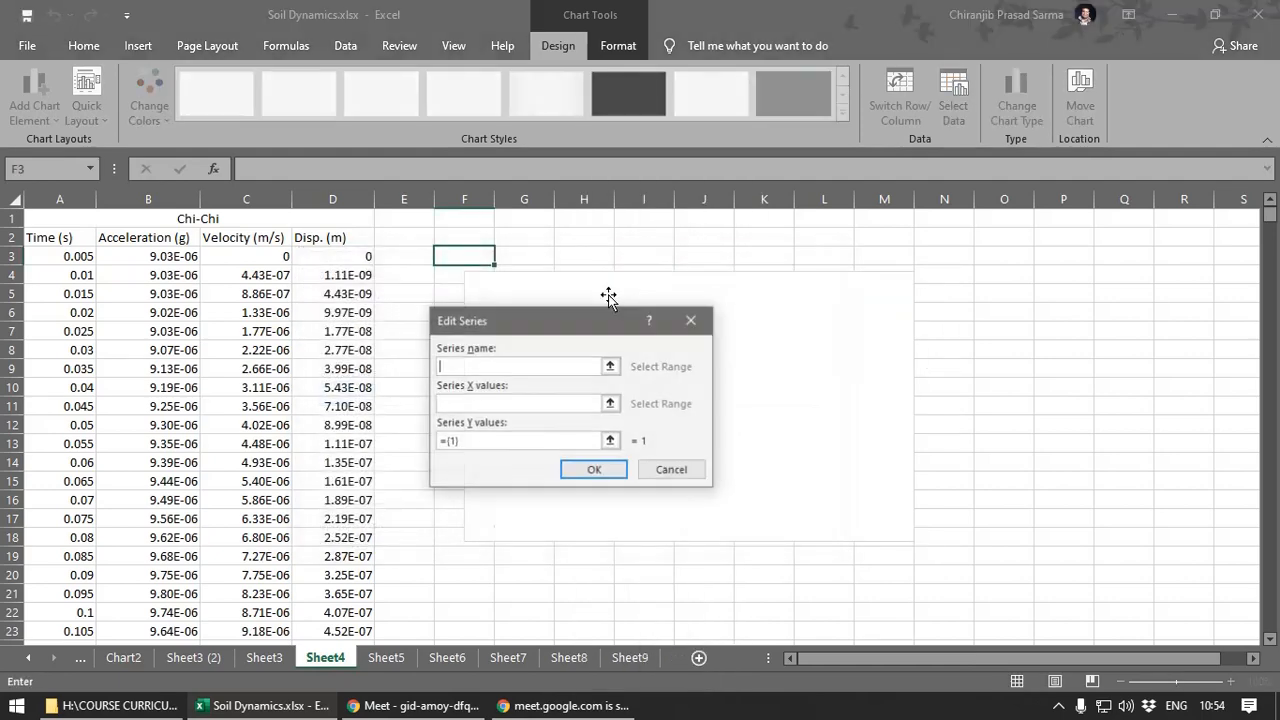
left_click(610, 403)
left_click(82, 256)
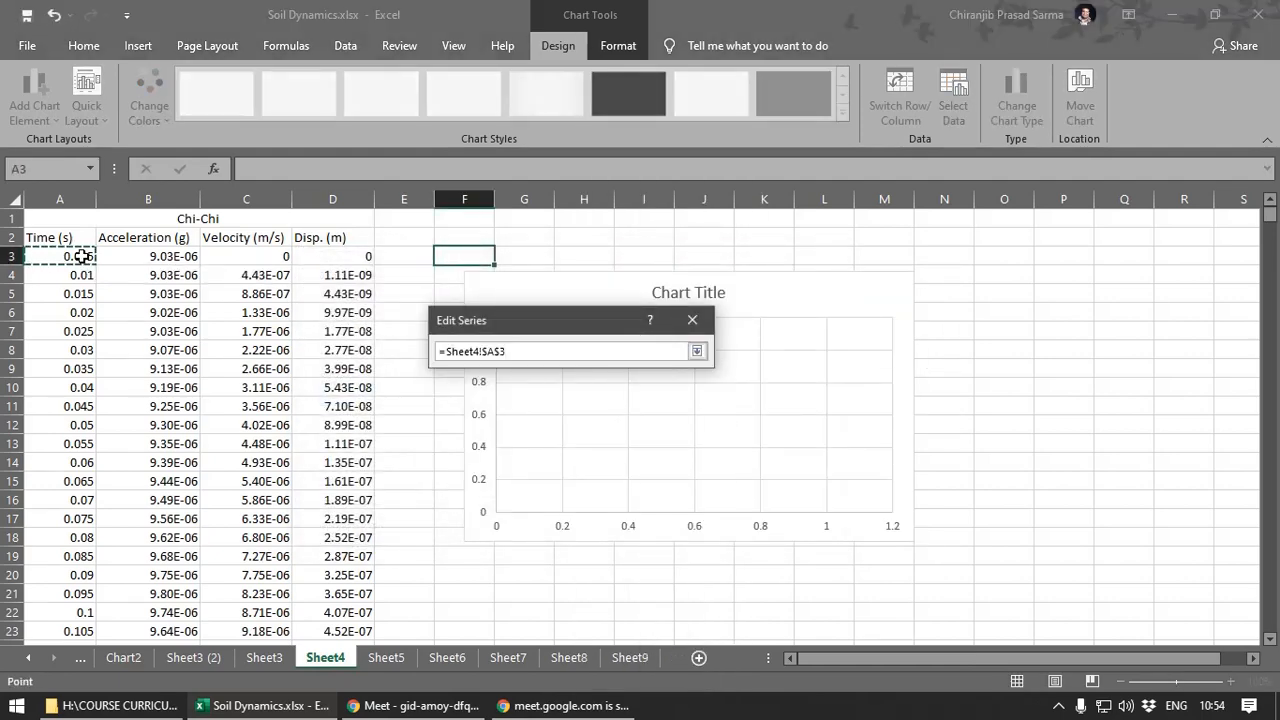
key("ctrl+shift+Down")
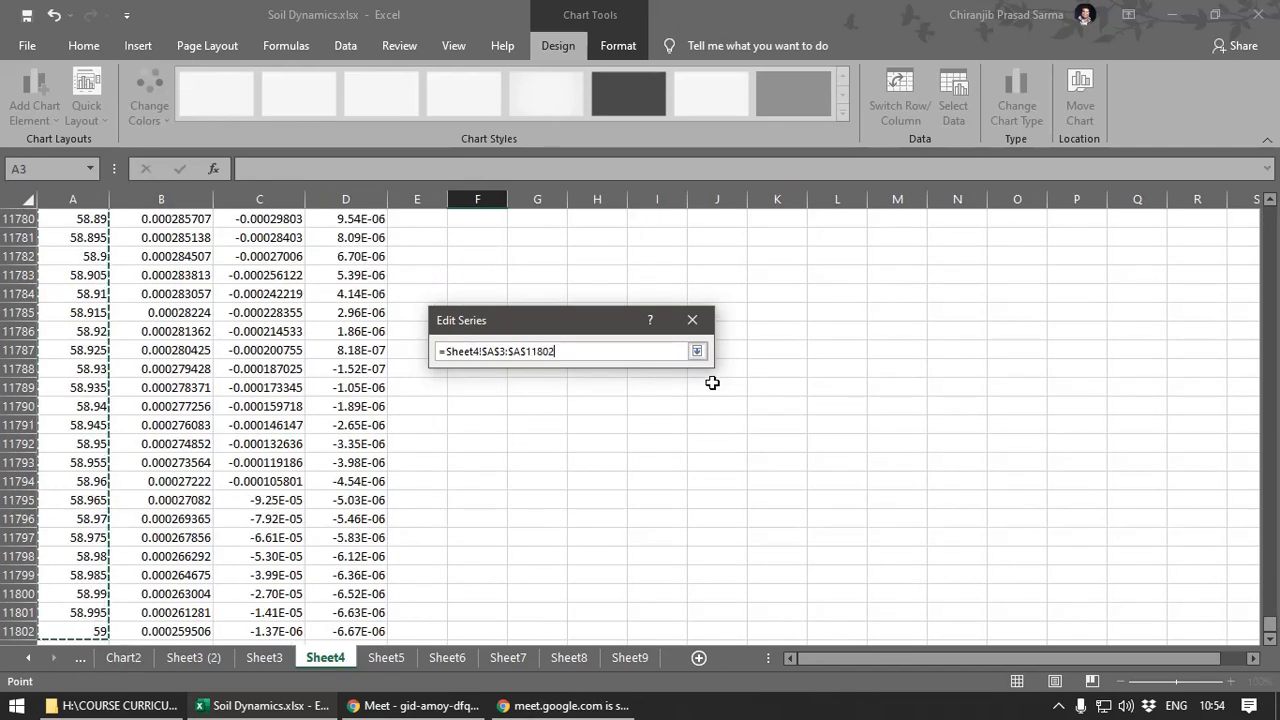
left_click(697, 351)
- Set the series' Y values to the acceleration data in B3:B11802 and apply the data source
left_click(610, 441)
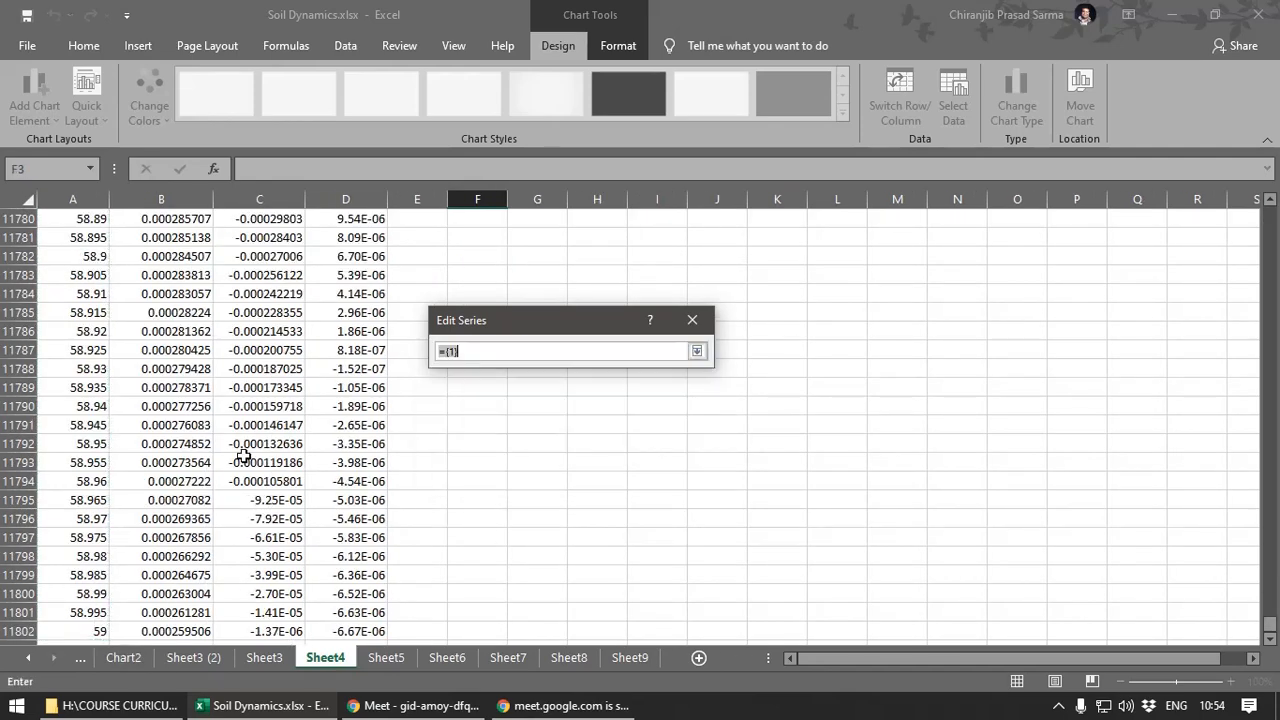
left_click_drag(1272, 628, 1272, 210)
left_click(132, 258)
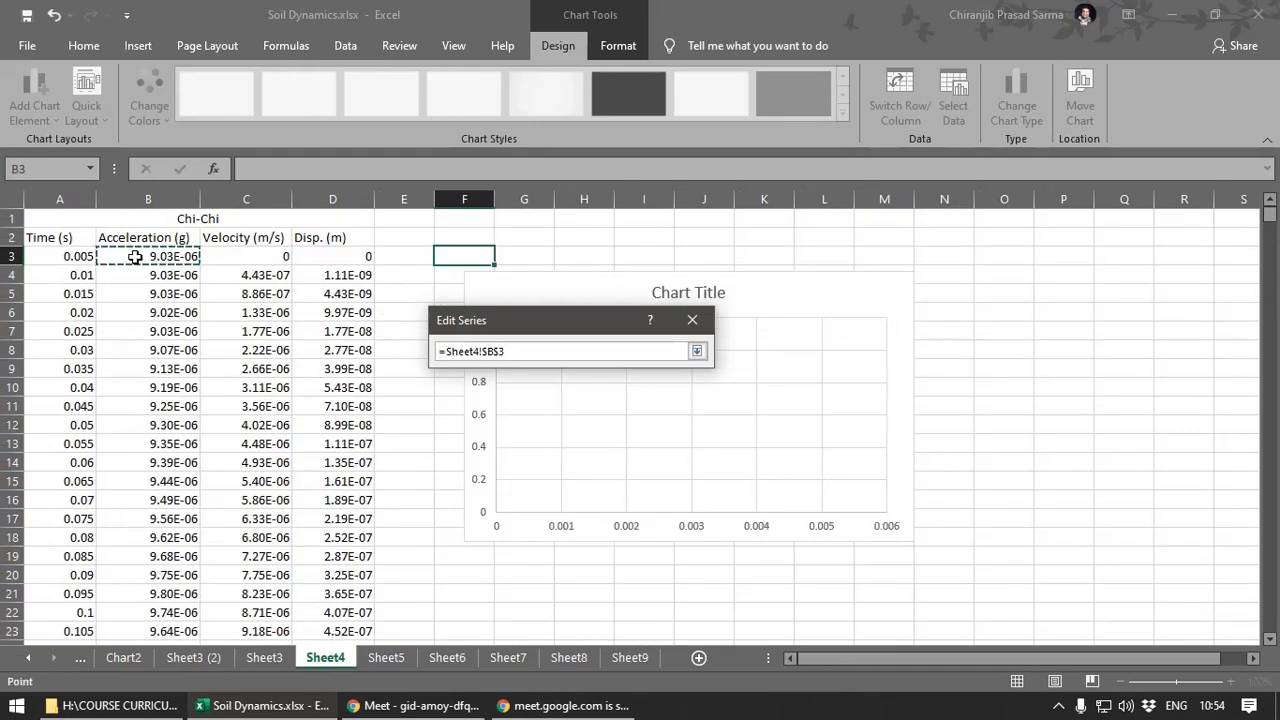
key("ctrl+shift+Down")
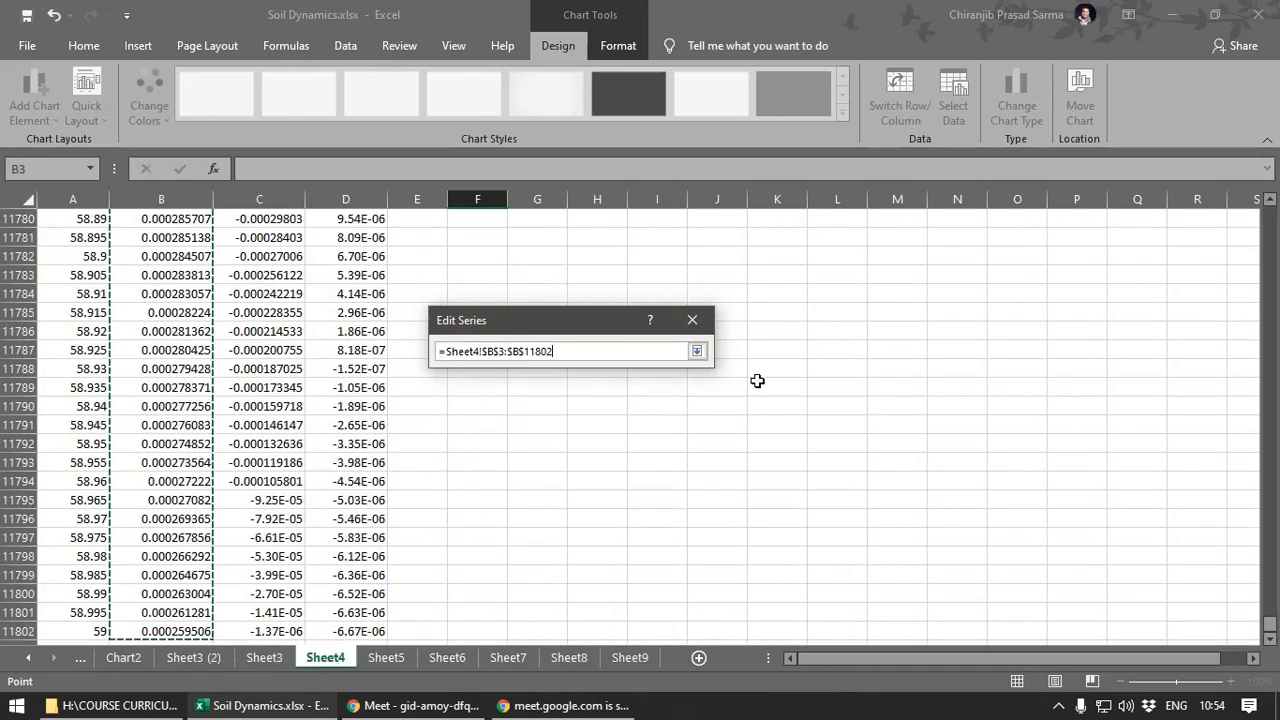
left_click(699, 350)
left_click(614, 468)
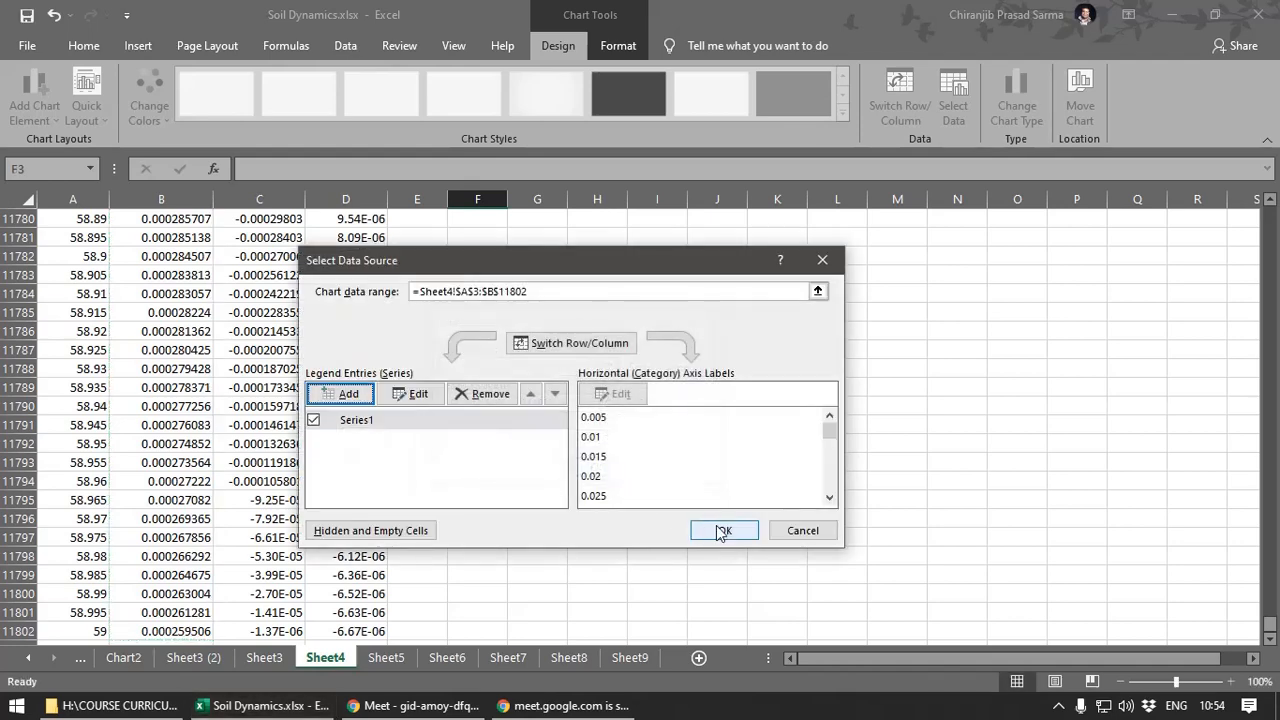
left_click(808, 528)
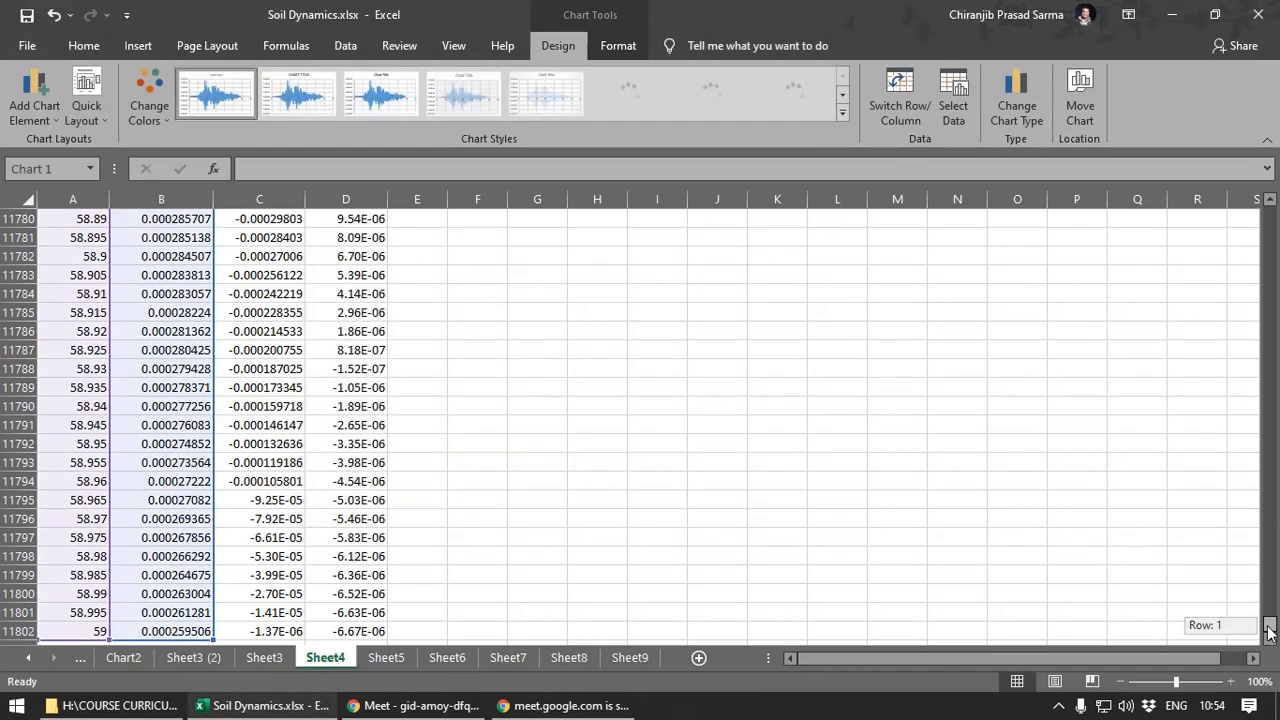
left_click_drag(1268, 624, 1277, 148)
left_click(1100, 456)
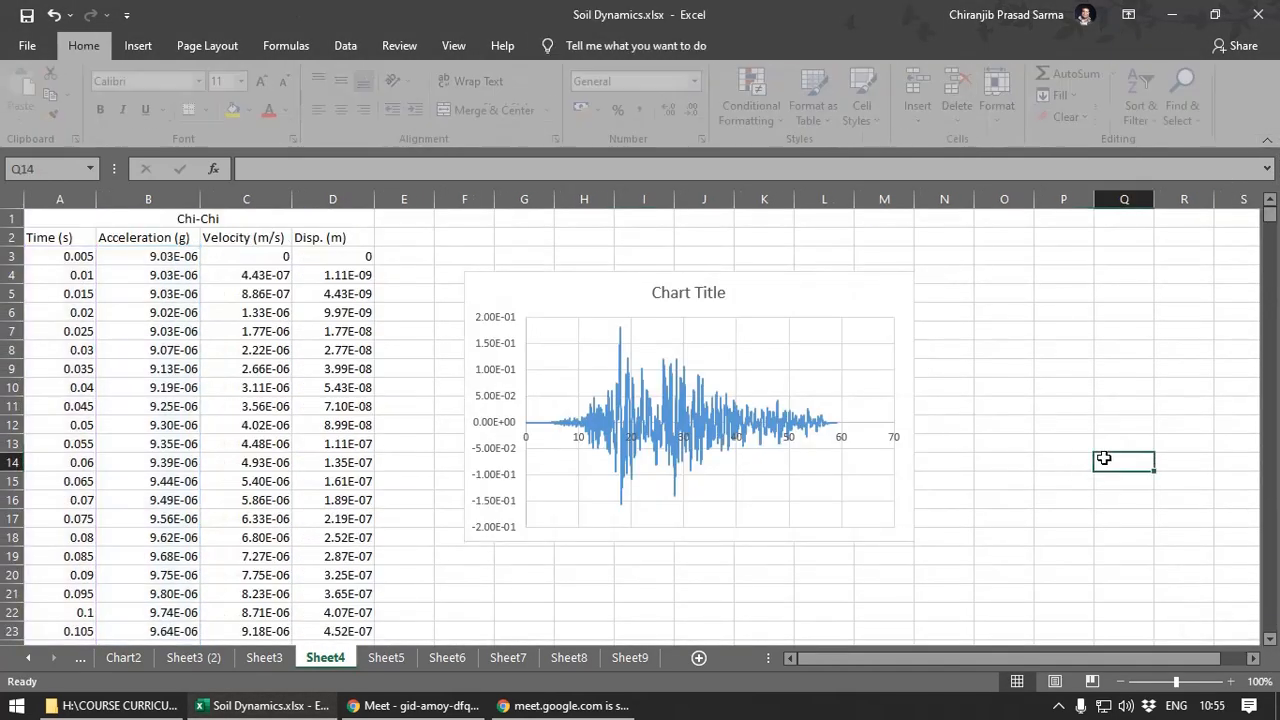
- Delete the acceleration chart's title and move the chart farther from the data so it starts in column I
left_click(677, 293)
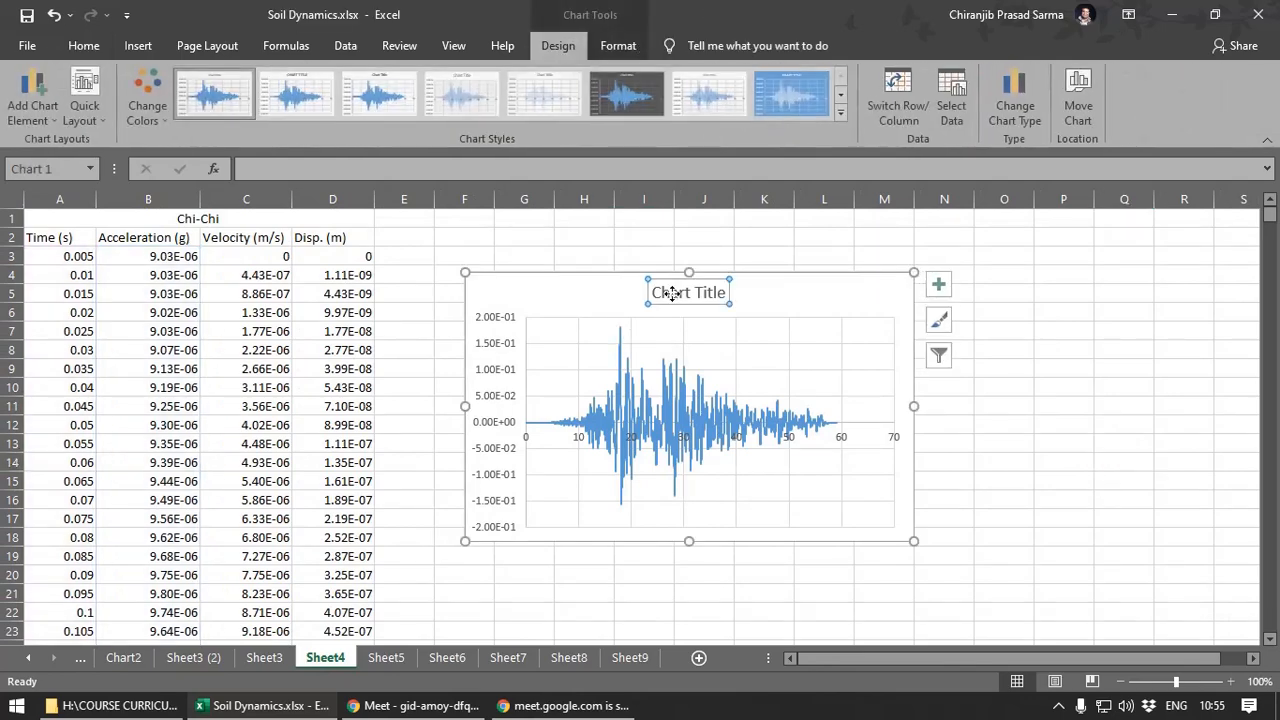
key("Delete")
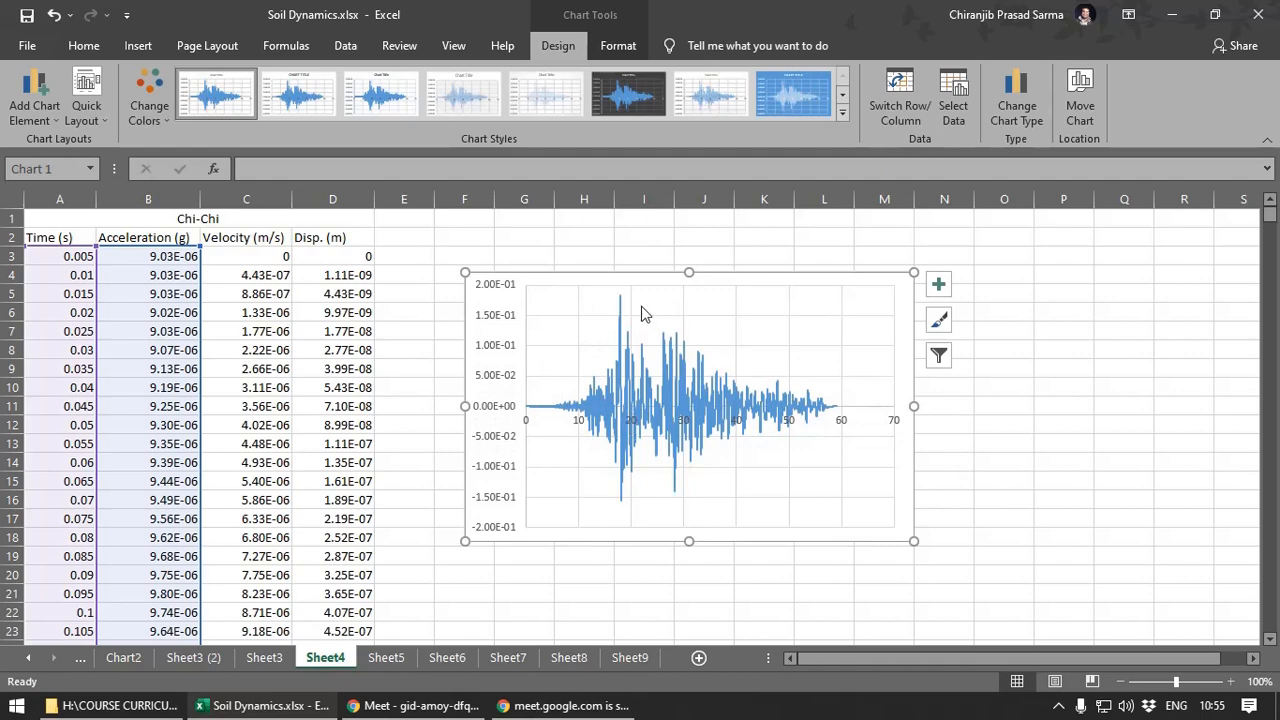
left_click(400, 316)
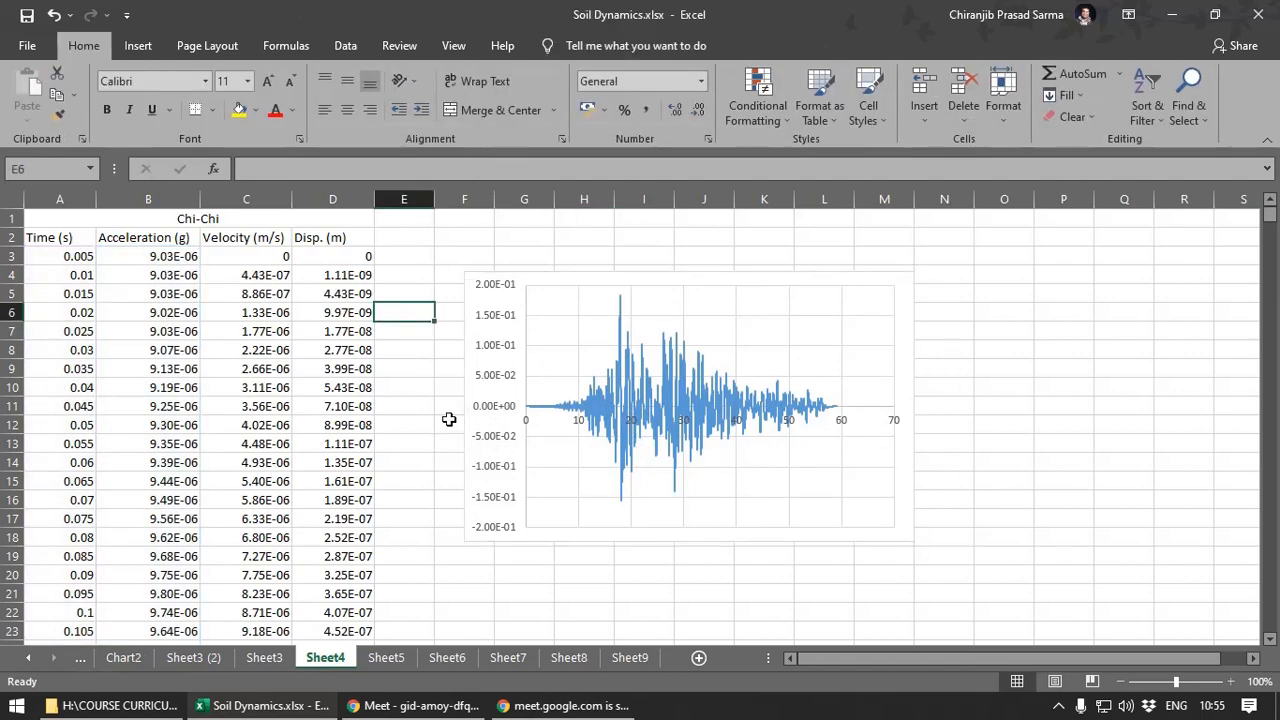
left_click(157, 259)
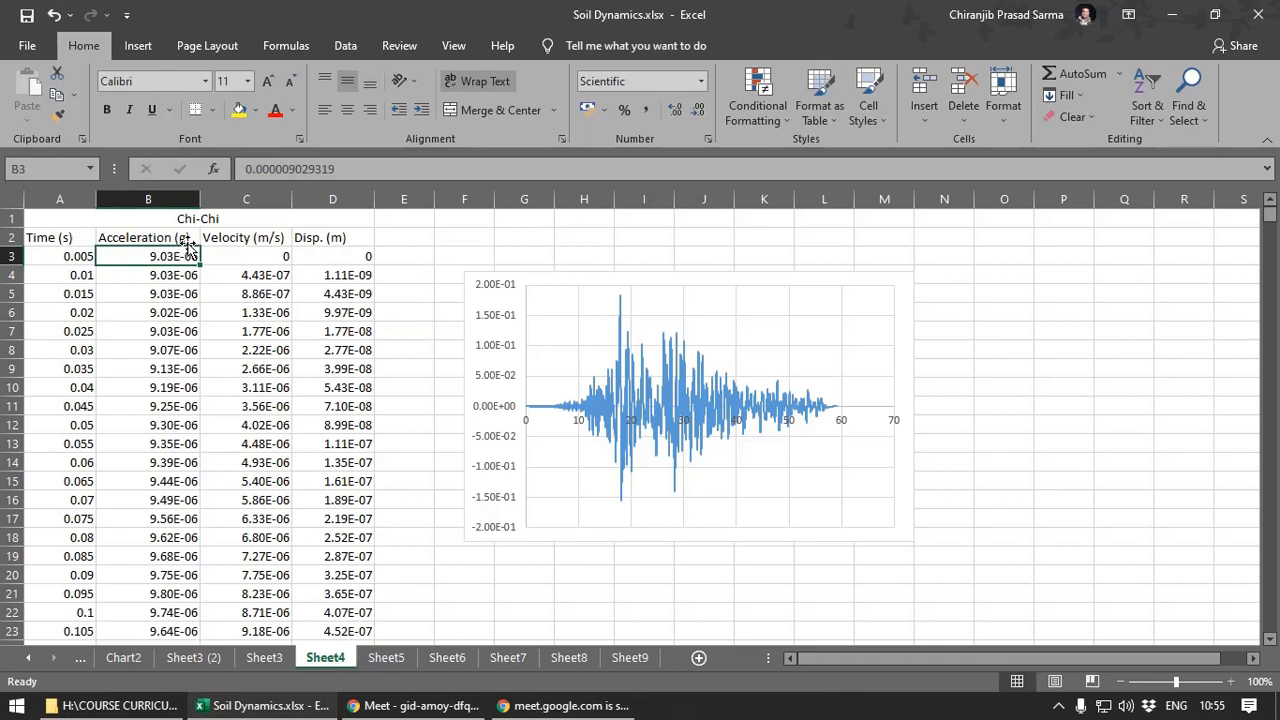
left_click(178, 277)
left_click(172, 259)
left_click_drag(553, 280, 728, 284)
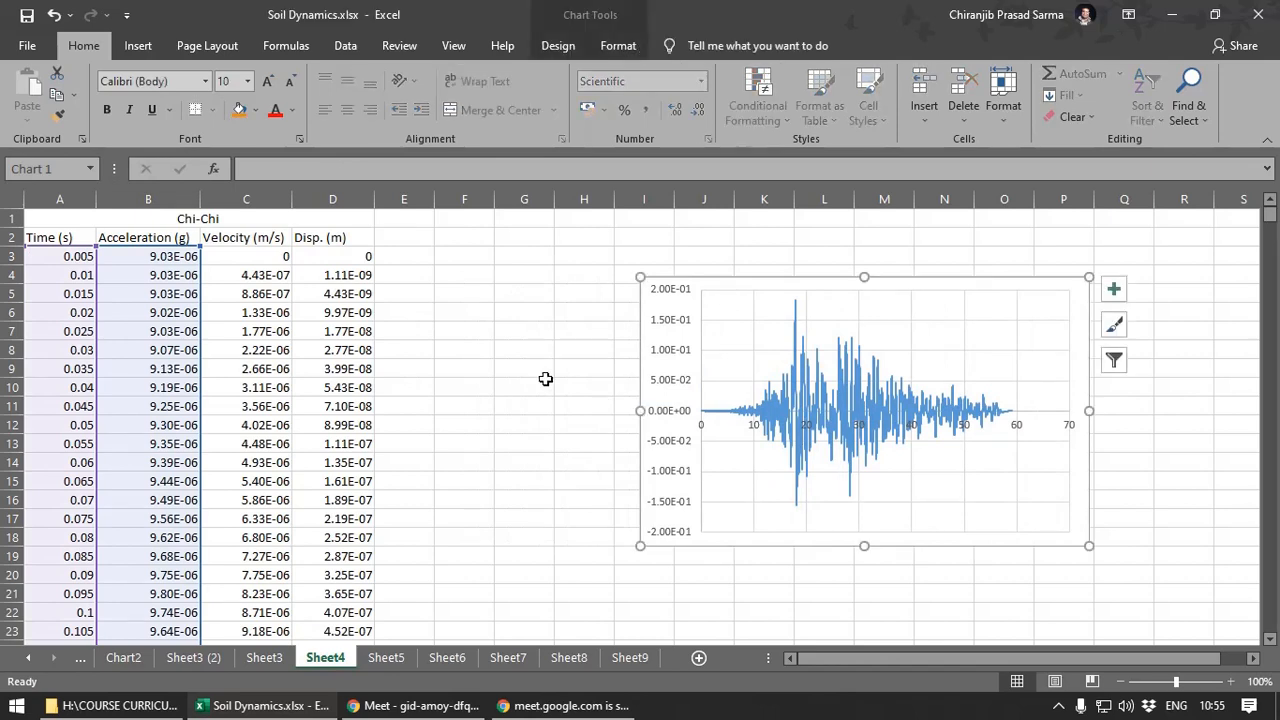
left_click(512, 366)
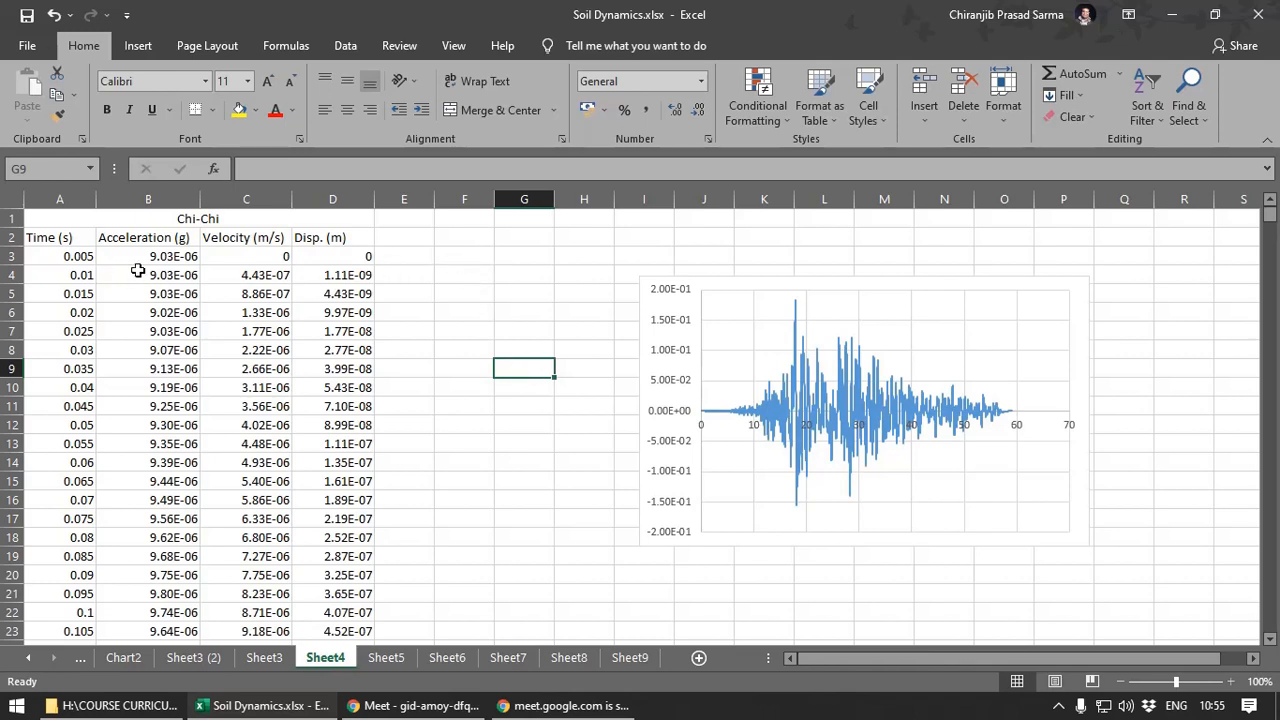
- In cell F3, calculate the maximum of the Chi-Chi acceleration data with =MAX(B3:B11802)
left_click(453, 257)
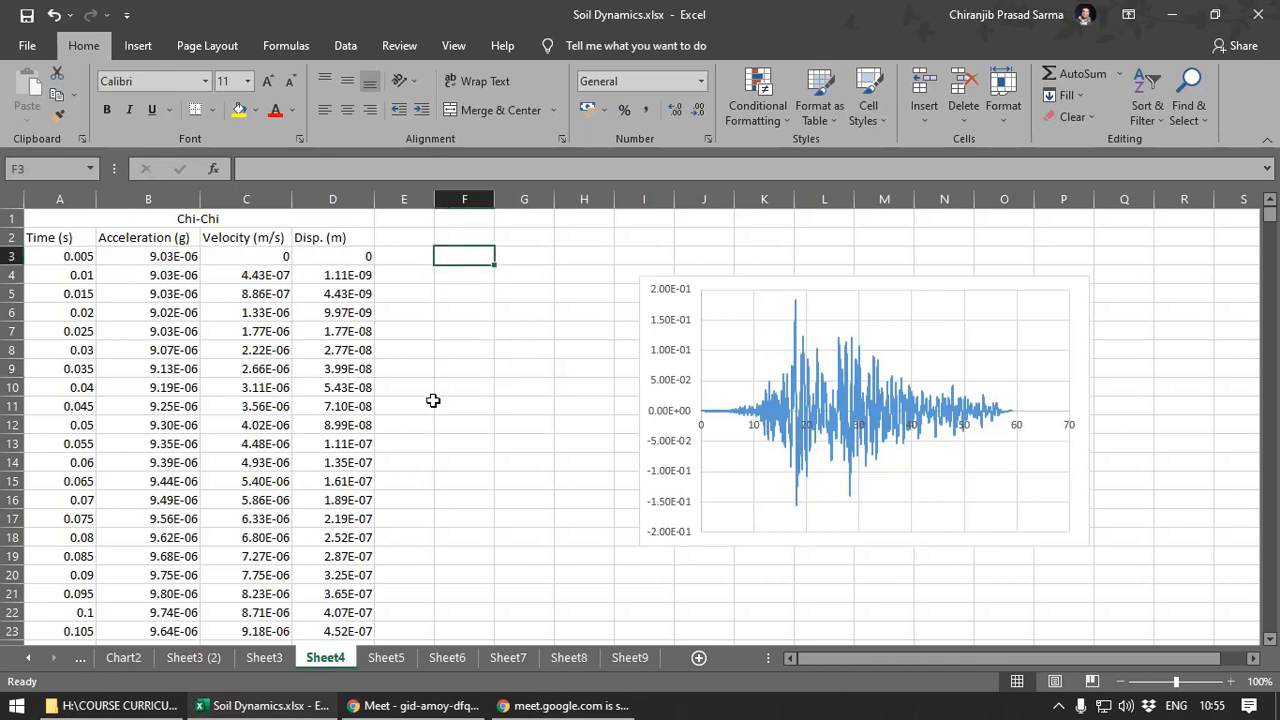
key("BackSpace")
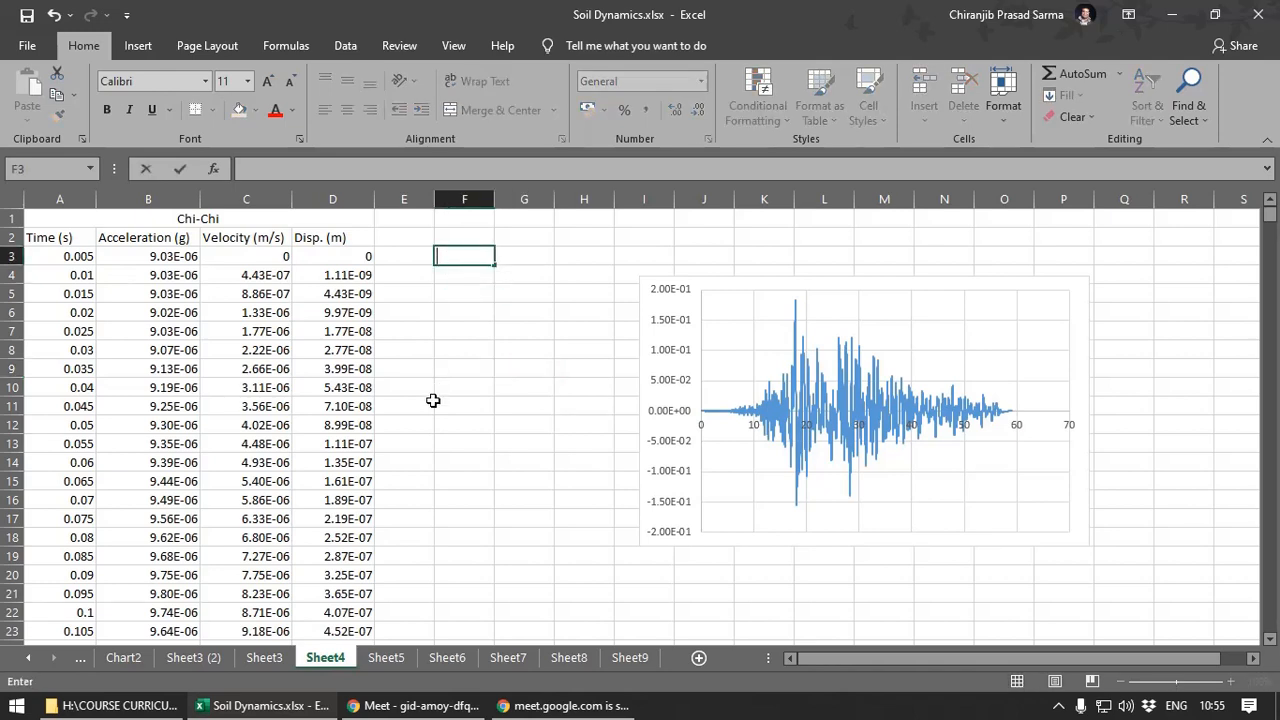
type("=max")
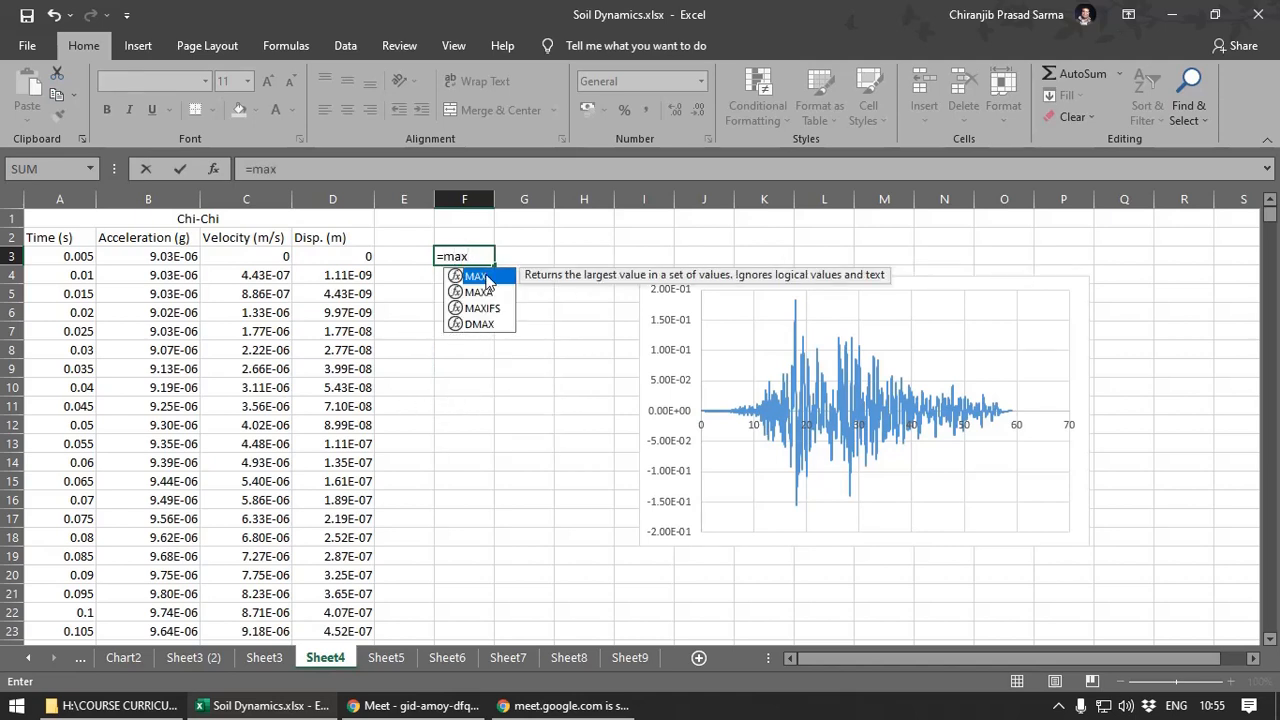
double_click(486, 278)
left_click(143, 256)
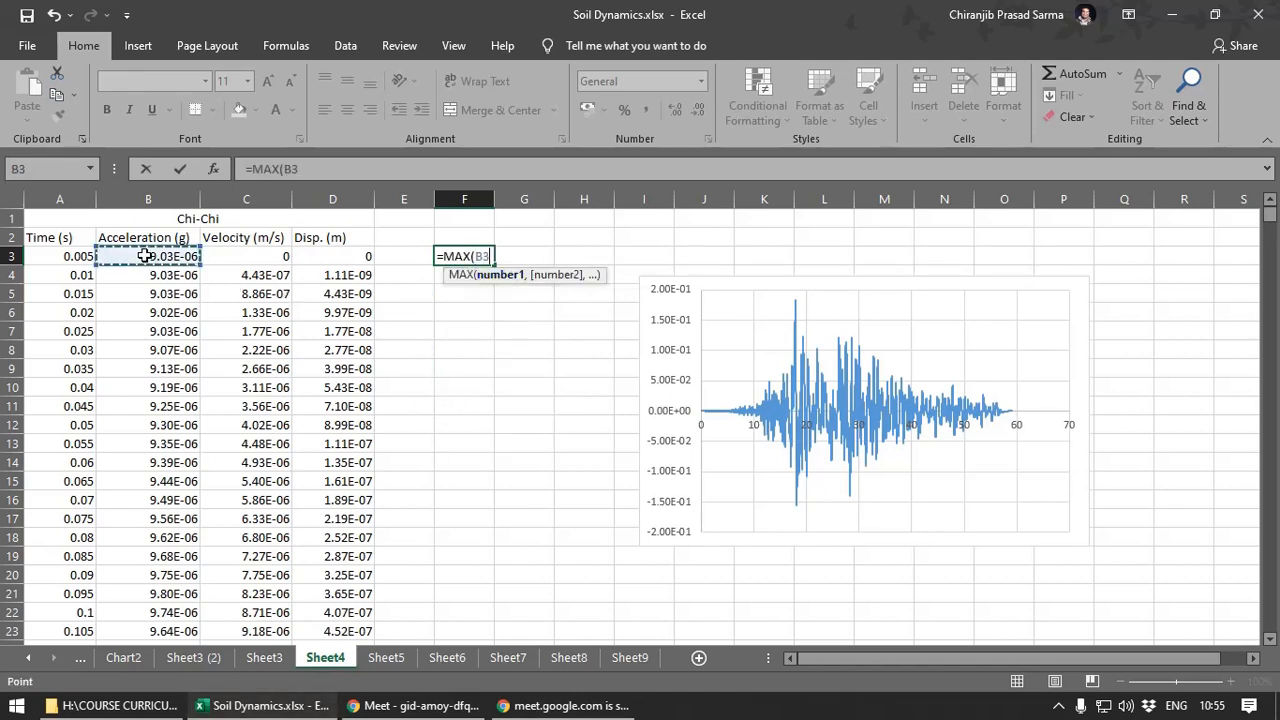
key("ctrl+shift+Down")
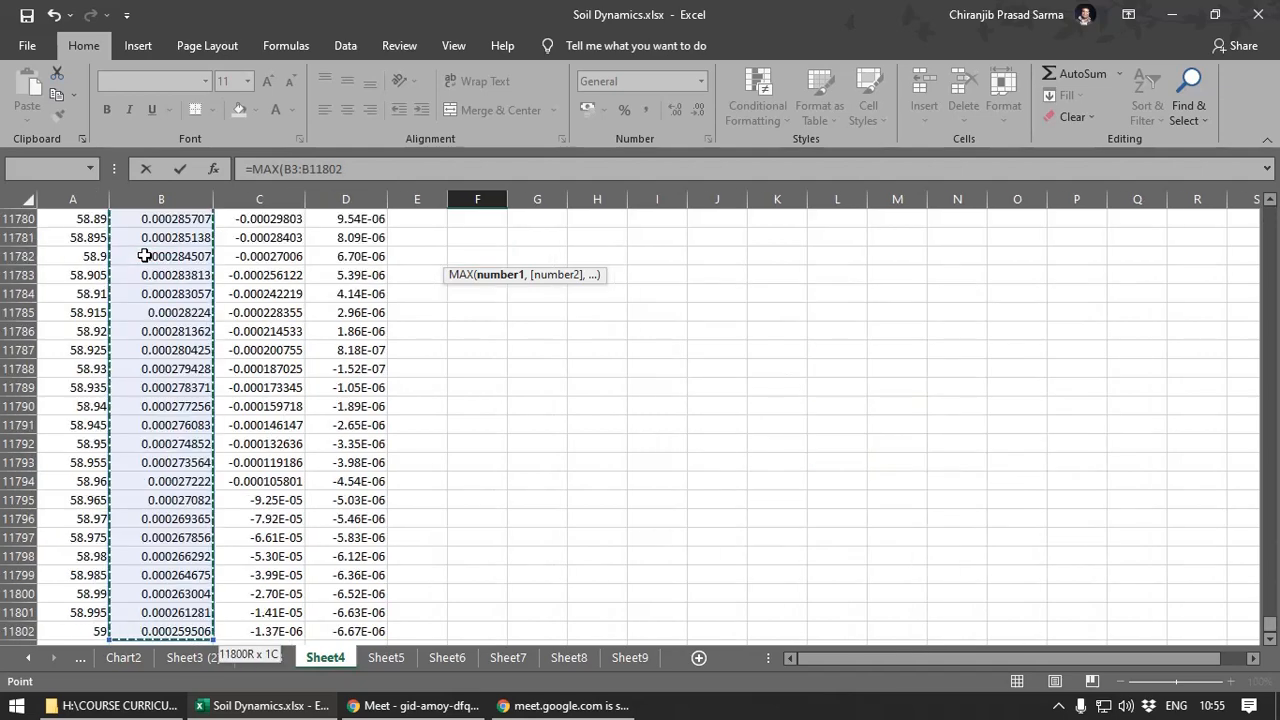
key("Return")
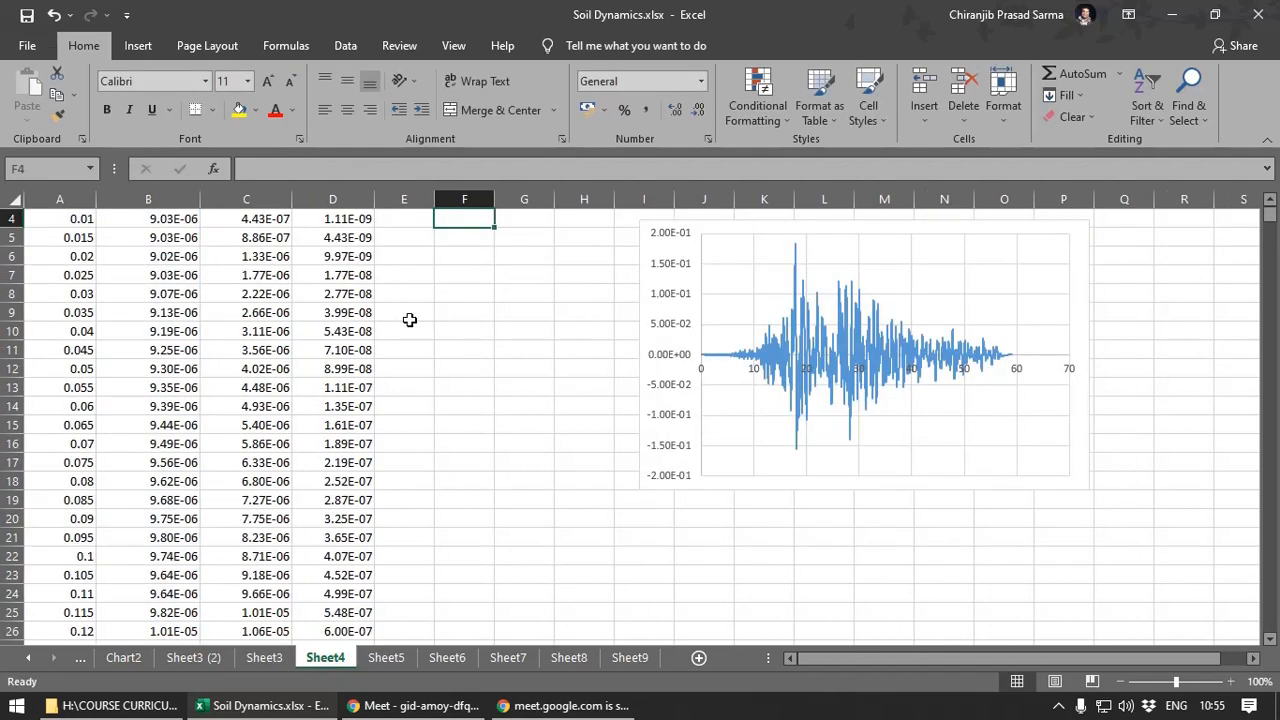
scroll(408, 320, "up", 1)
left_click(461, 257)
left_click(486, 400)
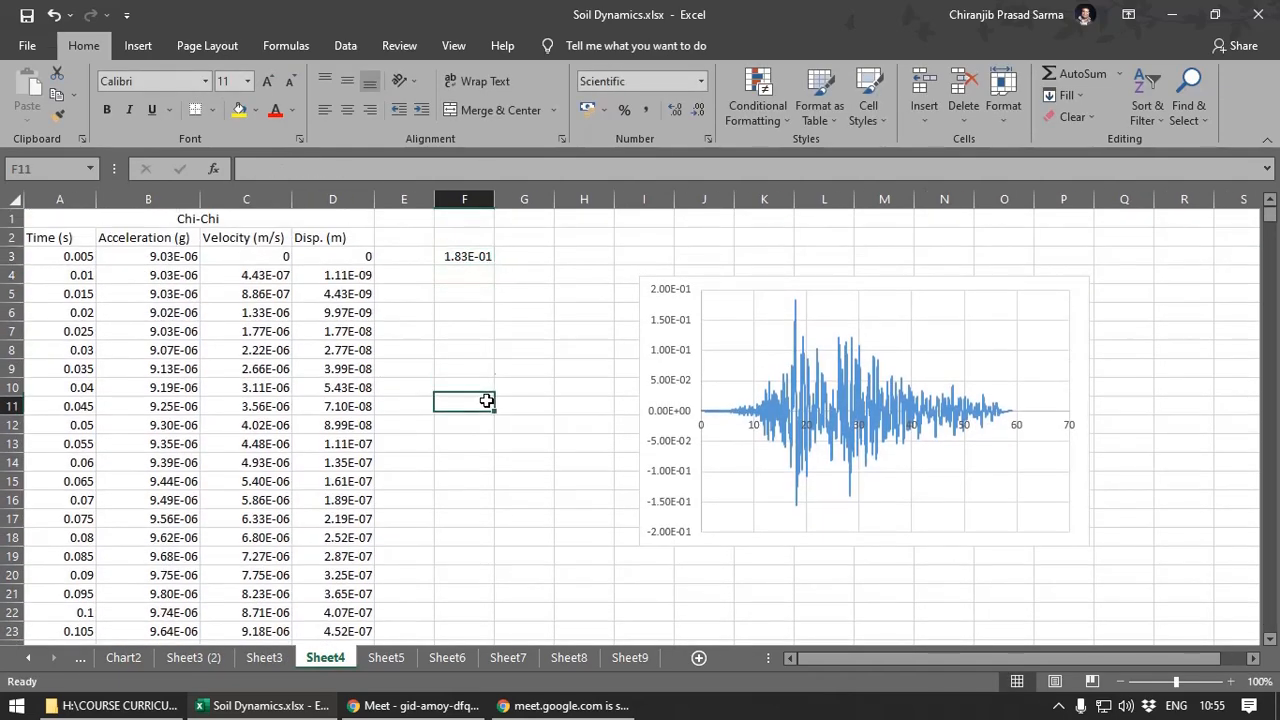
- Format the maximum acceleration in F3 as a Number with 4 decimal places
left_click(457, 257)
right_click(456, 258)
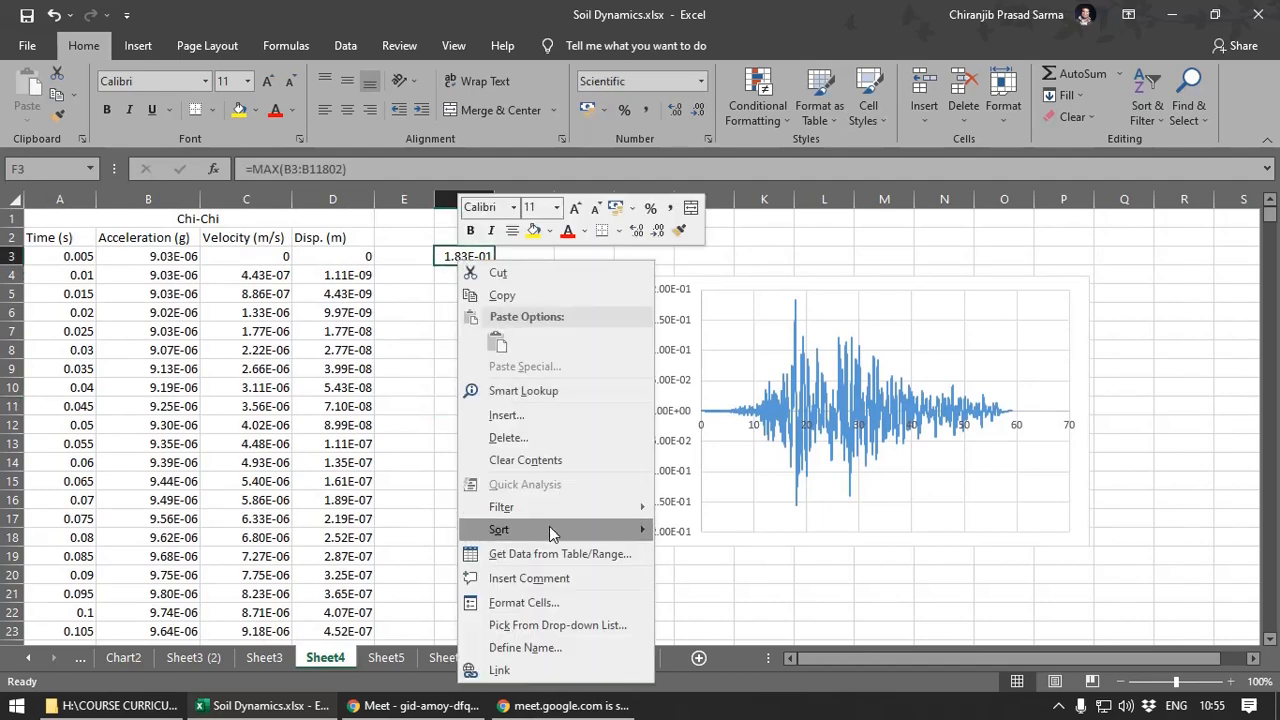
left_click(536, 603)
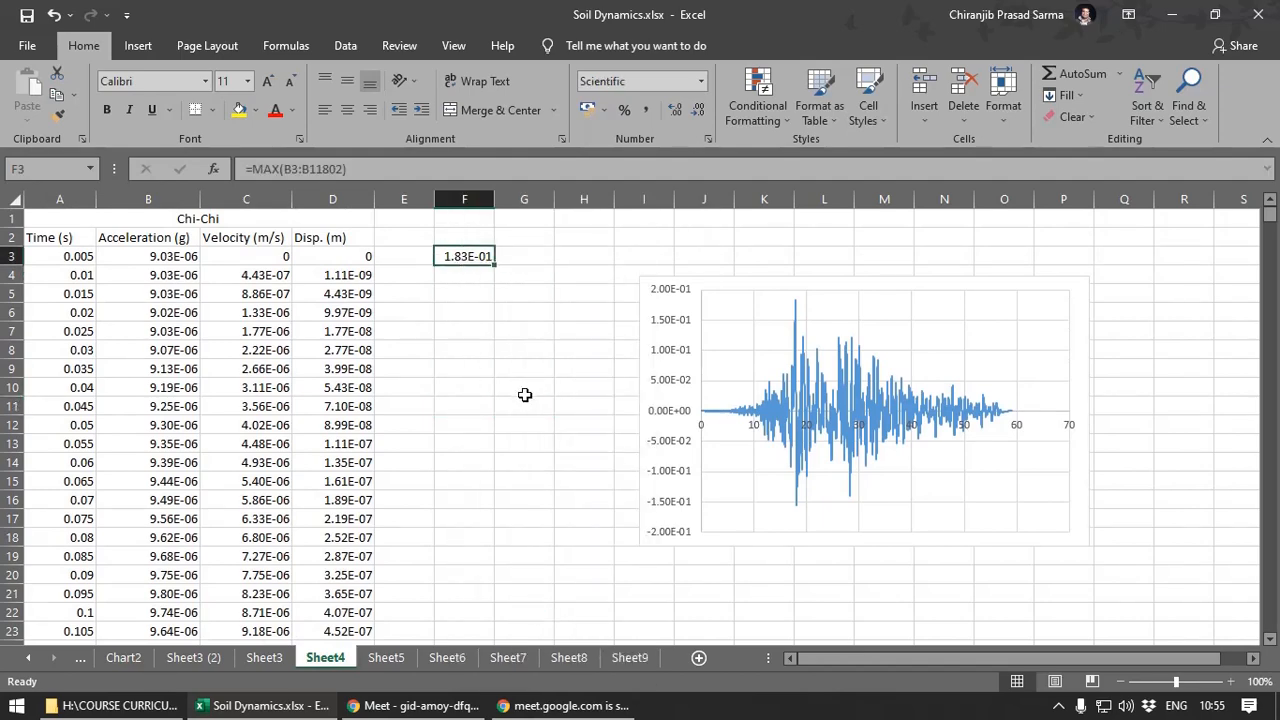
left_click(331, 280)
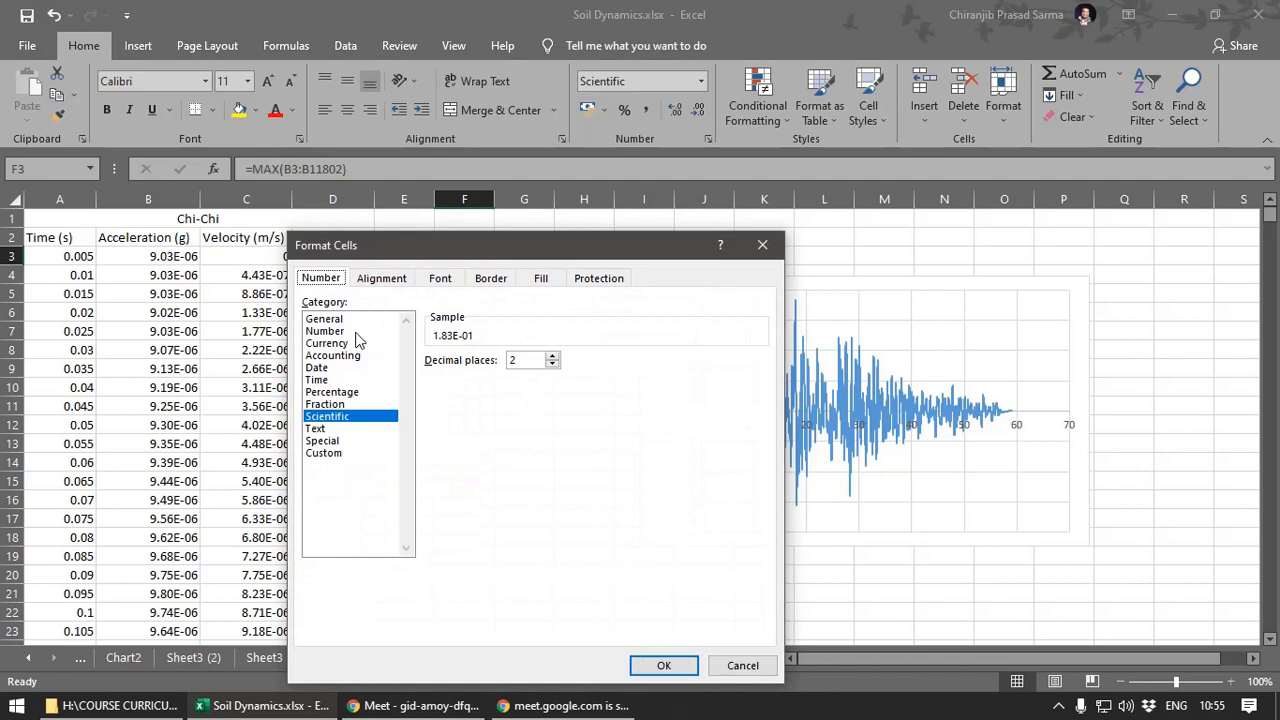
left_click(355, 332)
left_click(552, 355)
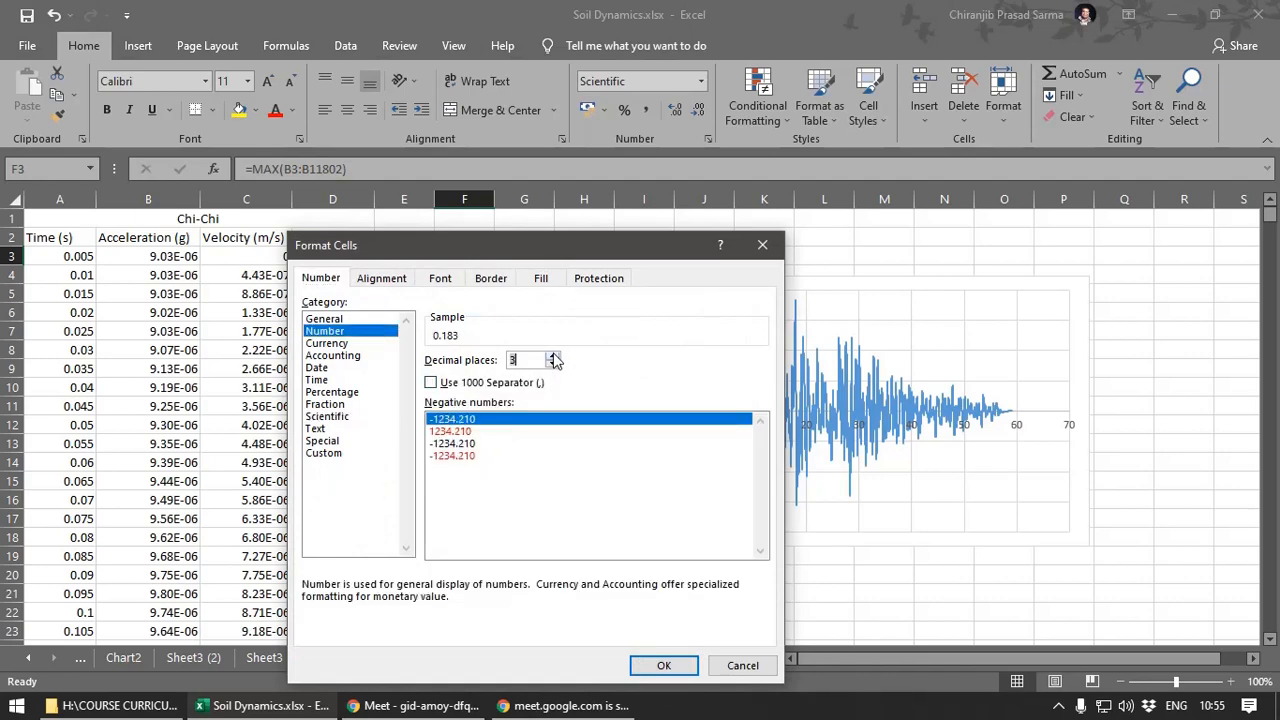
left_click(553, 356)
left_click(664, 665)
left_click(523, 392)
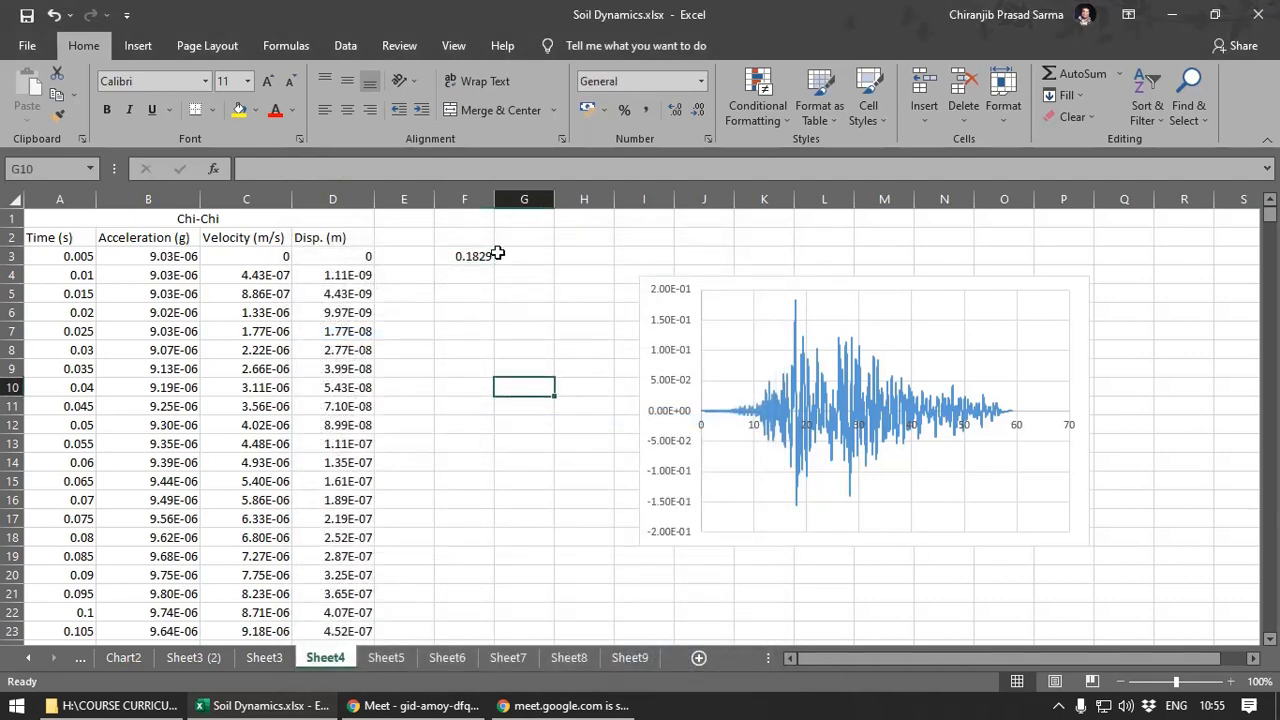
left_click(480, 258)
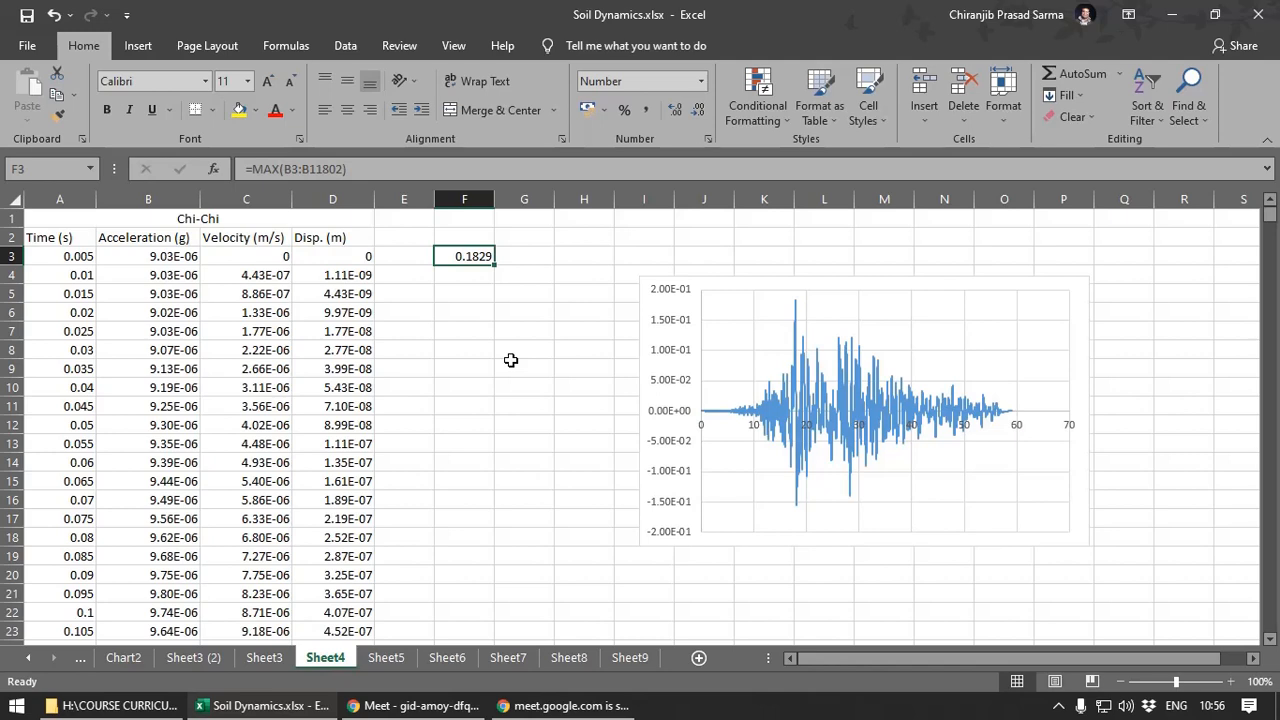
- In cell F4, calculate the minimum of the Chi-Chi acceleration data with =MIN(B3:B11802)
left_click(470, 282)
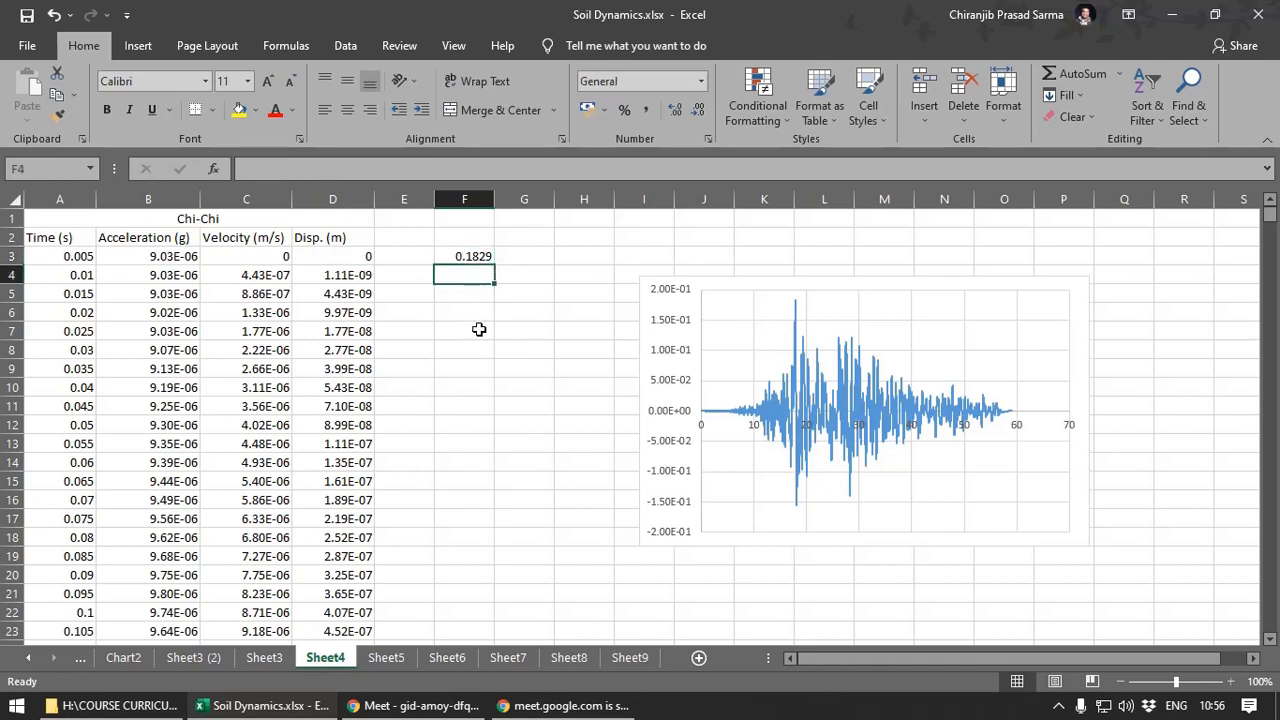
type("=miun")
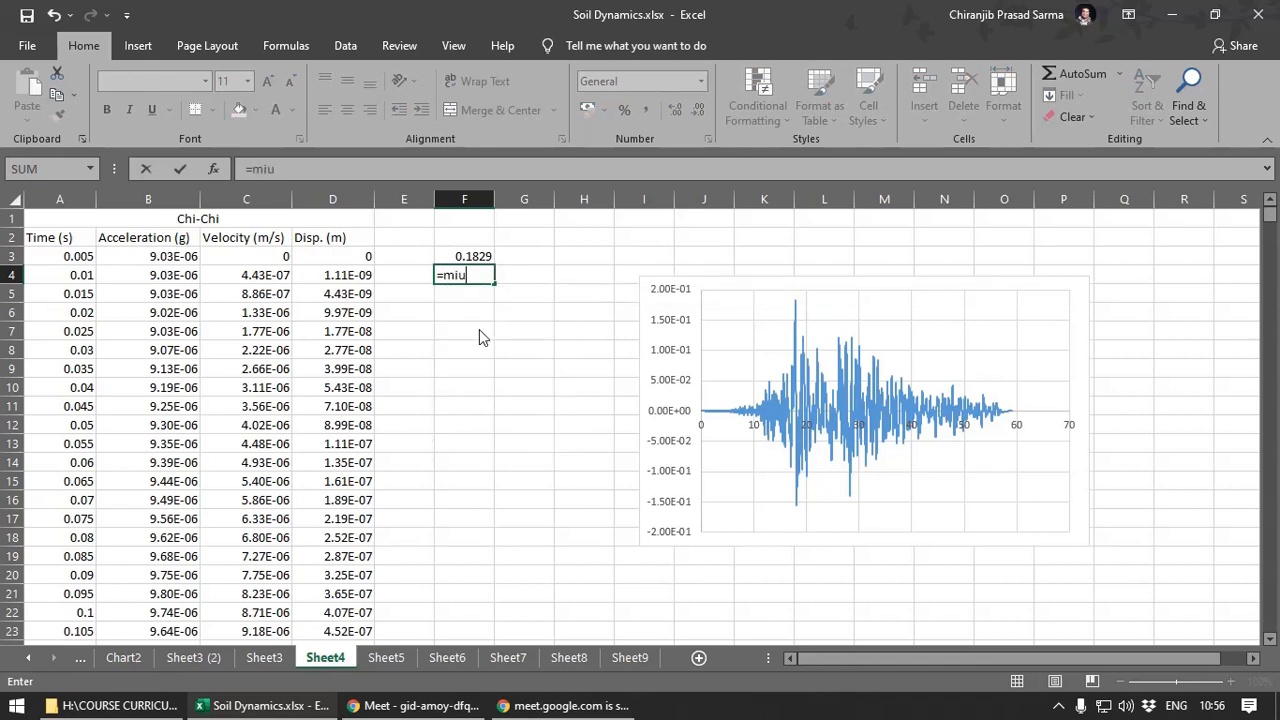
key("BackSpace")
key("BackSpace")
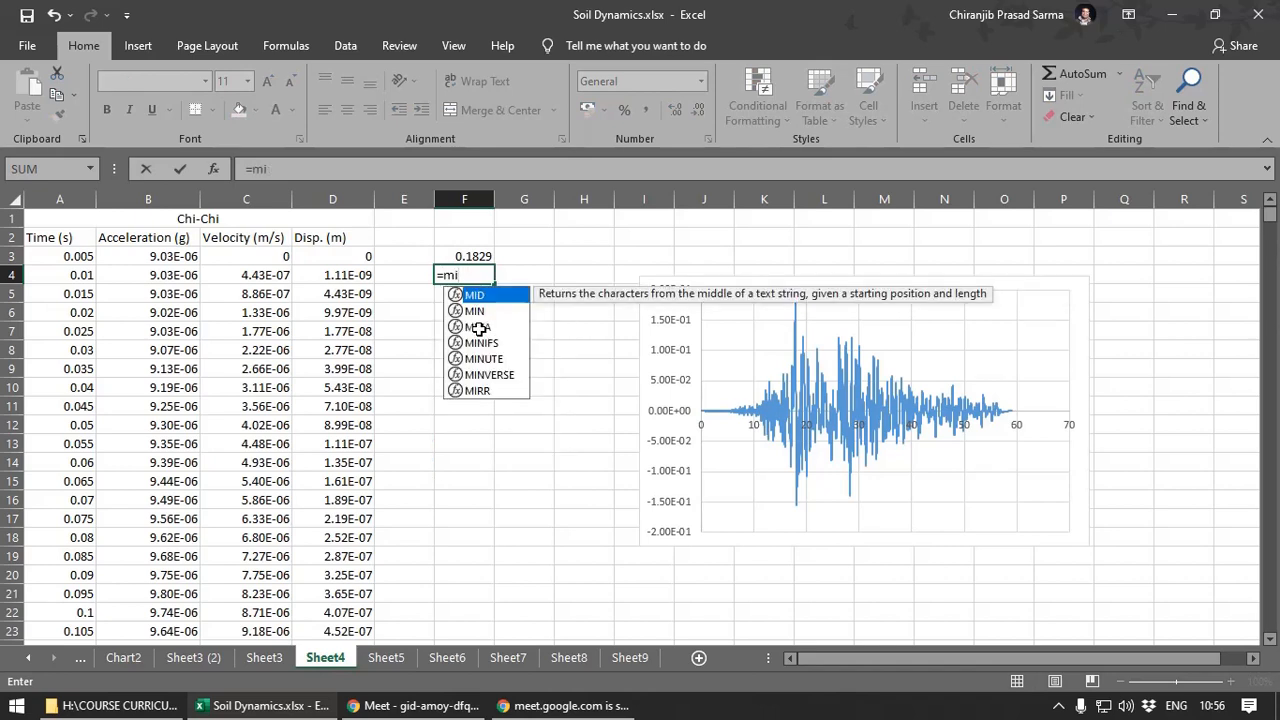
type("n")
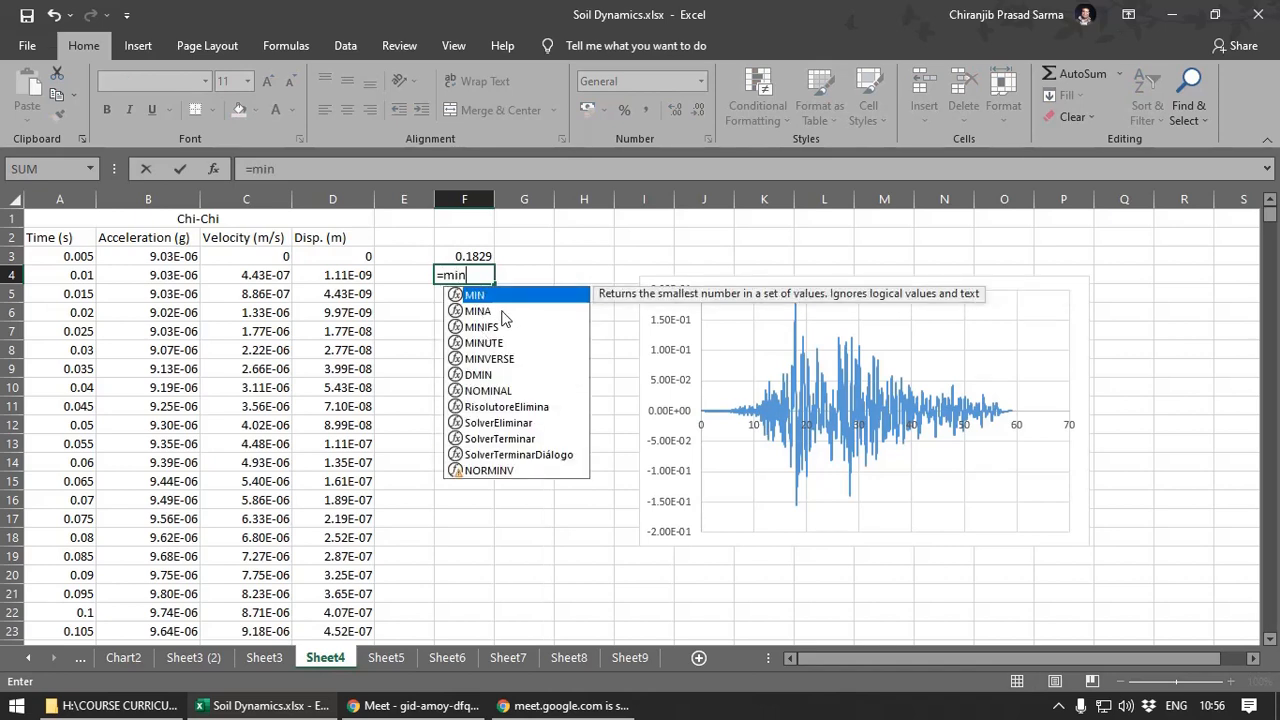
double_click(498, 296)
left_click(161, 263)
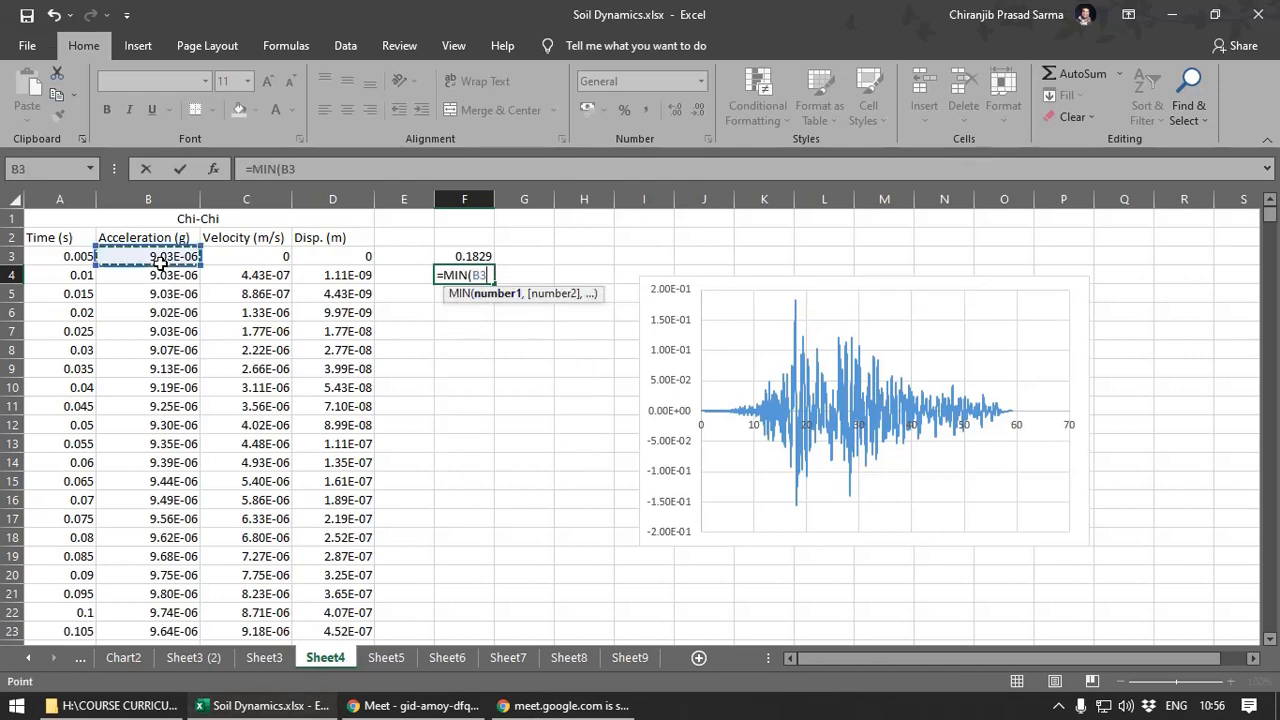
key("ctrl+shift+Down")
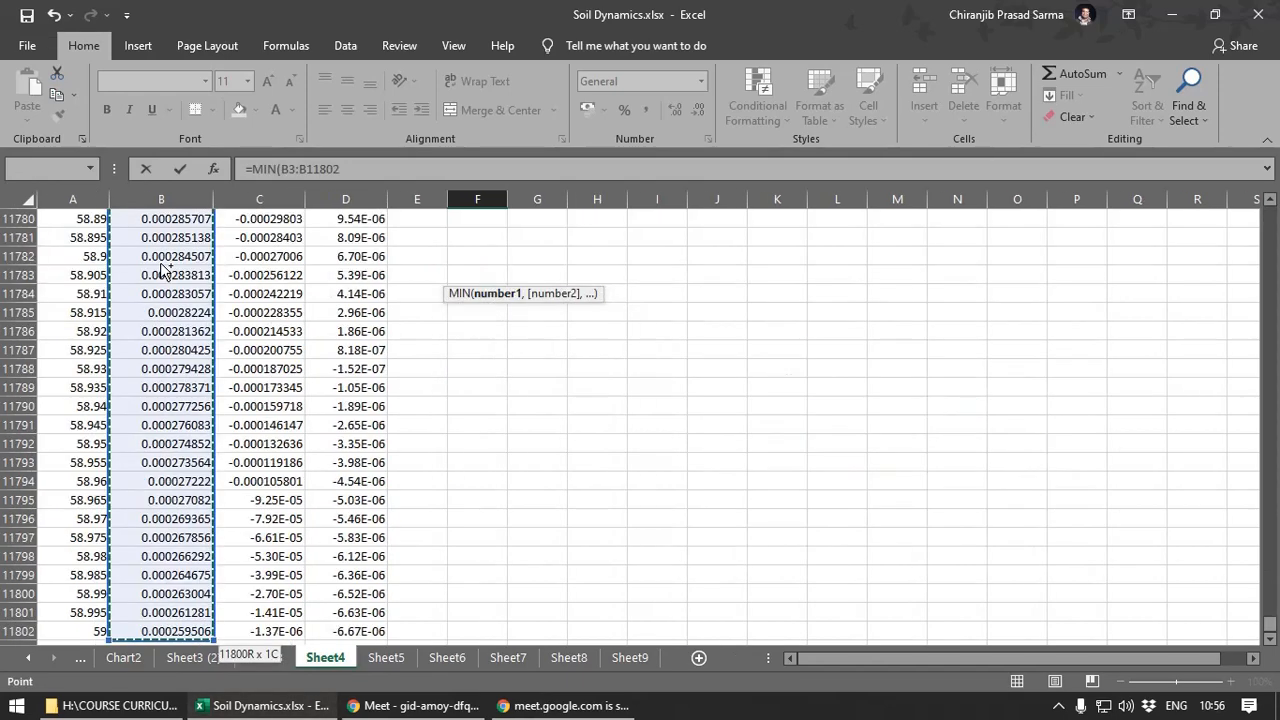
key("Return")
scroll(362, 347, "up", 2)
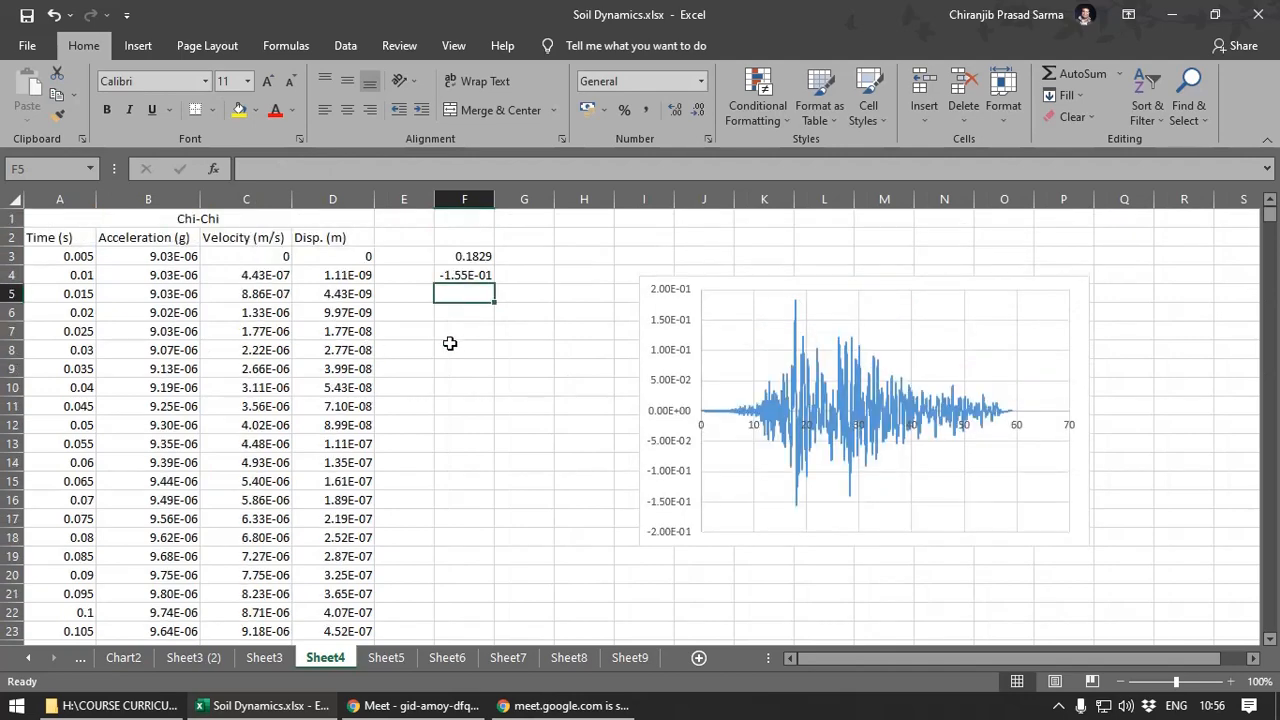
- Copy the four-decimal Number format of the maximum in F3 onto the minimum in F4 with Format Painter
left_click(456, 277)
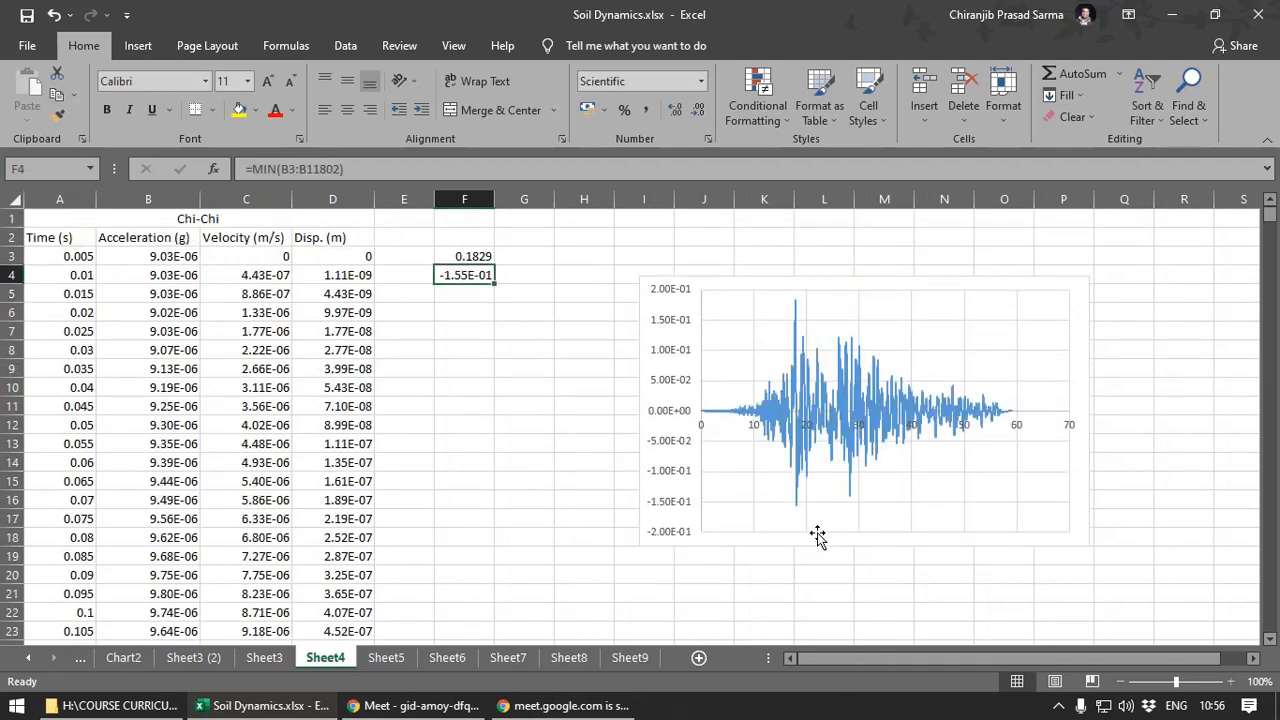
mouse_move(798, 514)
left_click(797, 308)
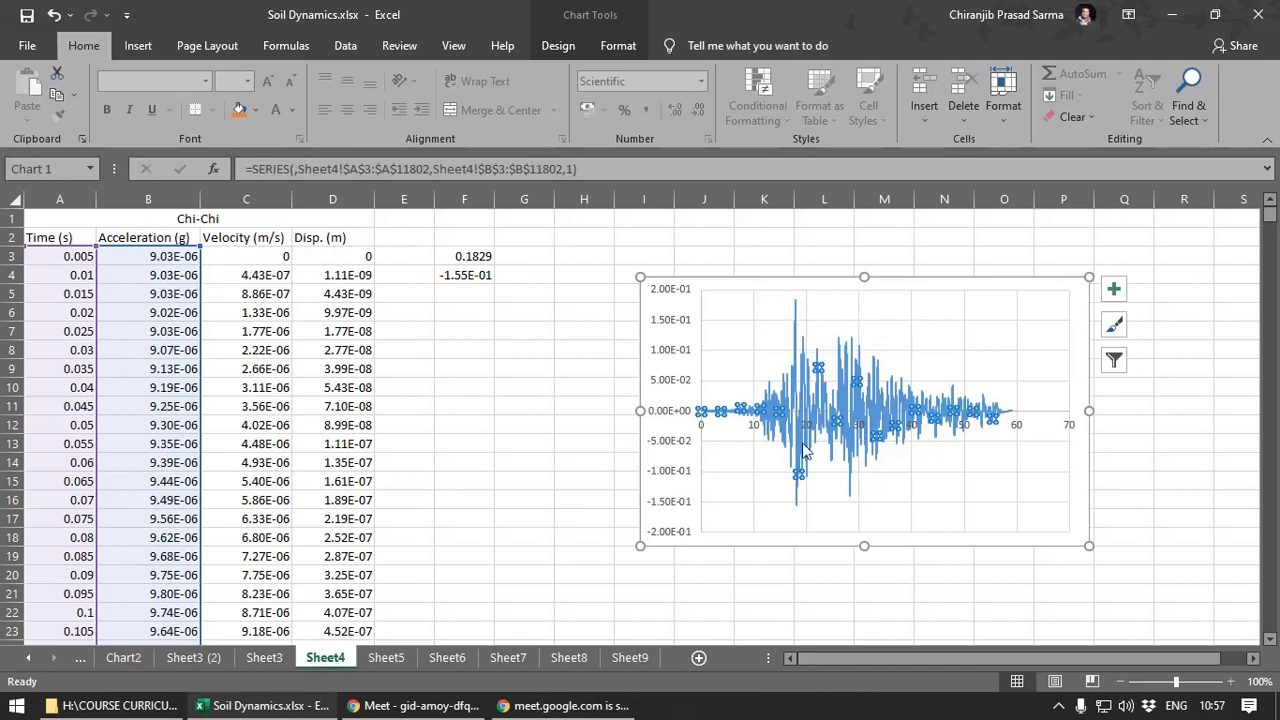
left_click(455, 262)
left_click(475, 275)
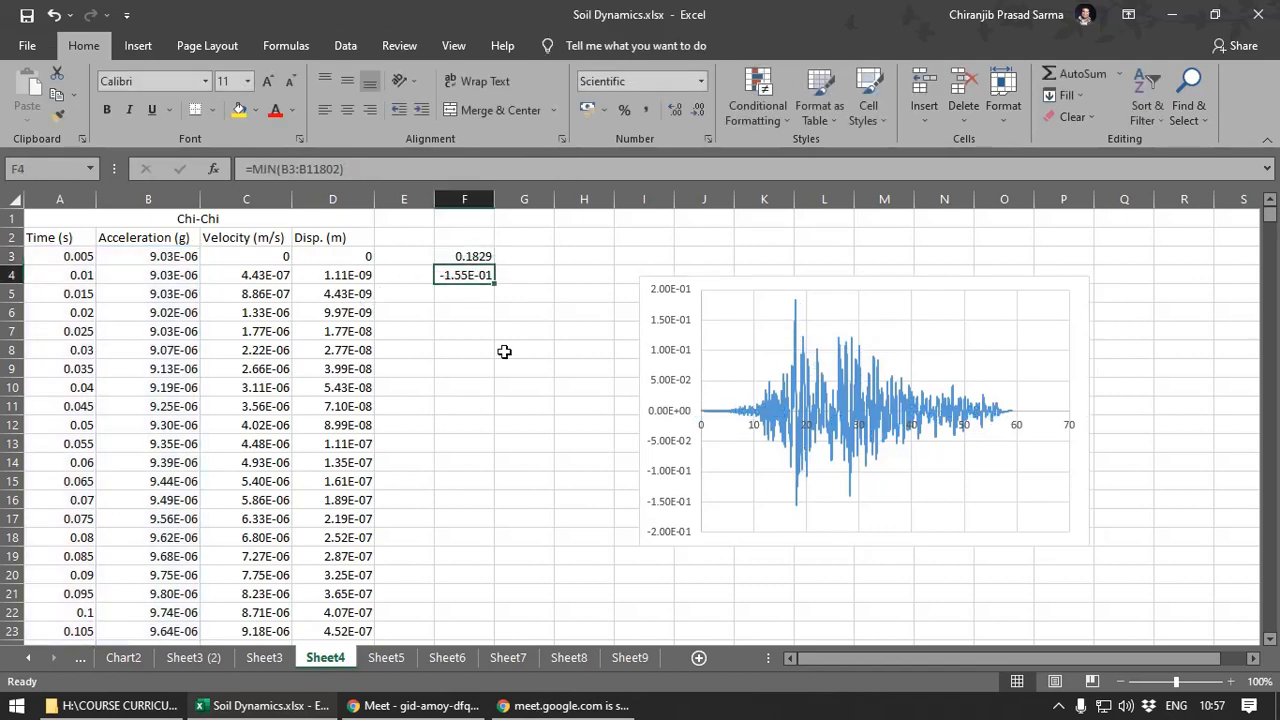
right_click(466, 274)
left_click(452, 270)
left_click(455, 258)
left_click(57, 115)
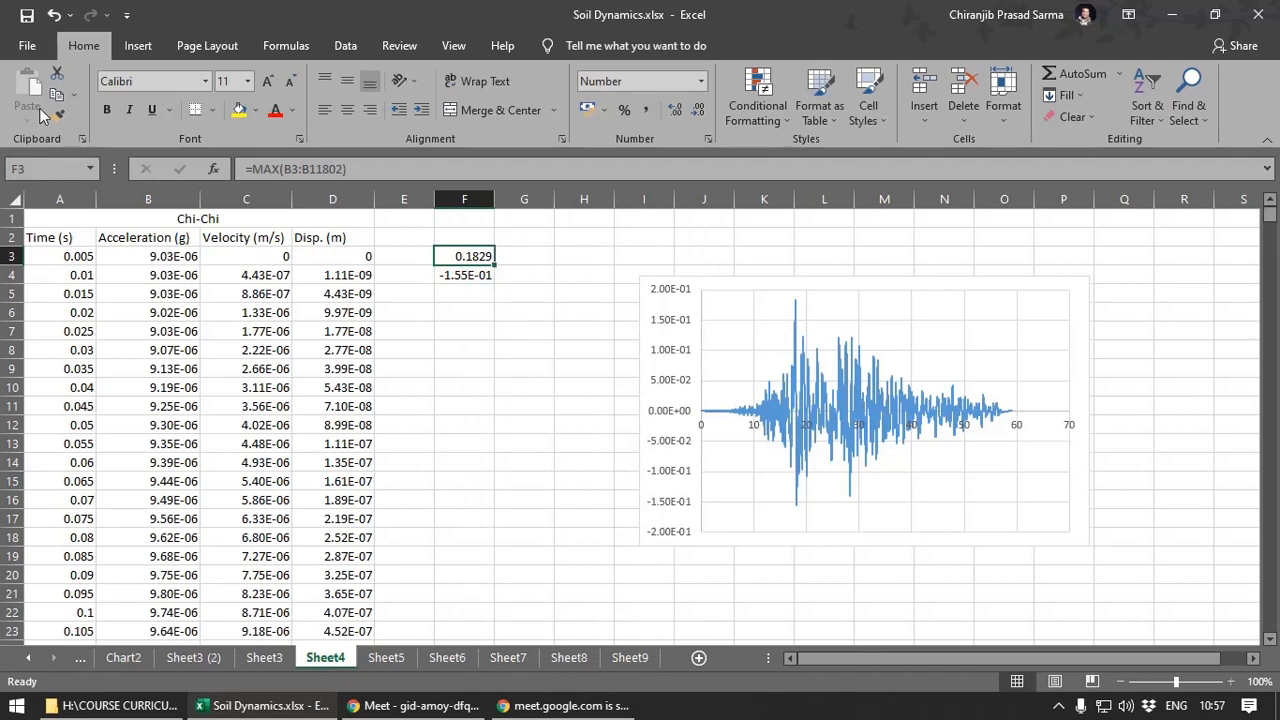
left_click(460, 275)
left_click(480, 349)
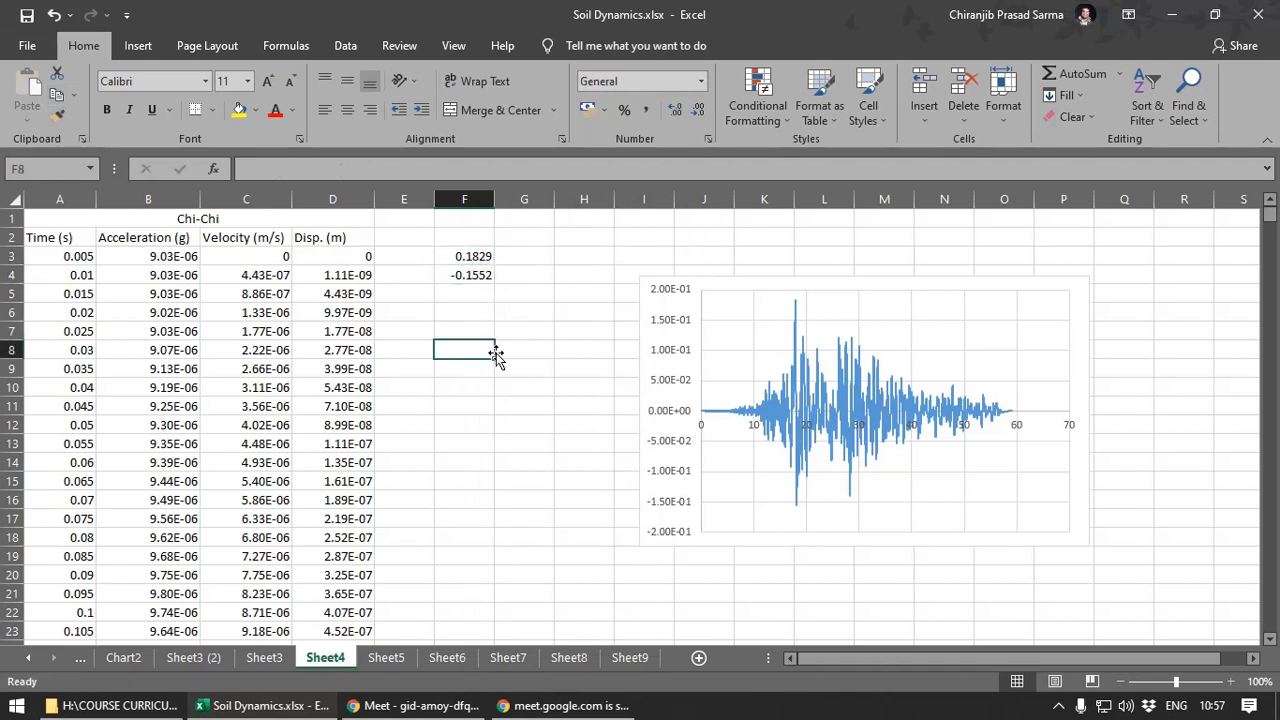
- Move the acceleration chart closer to the data so its upper-left corner sits in column G at row 2
left_click(530, 299)
left_click(478, 279)
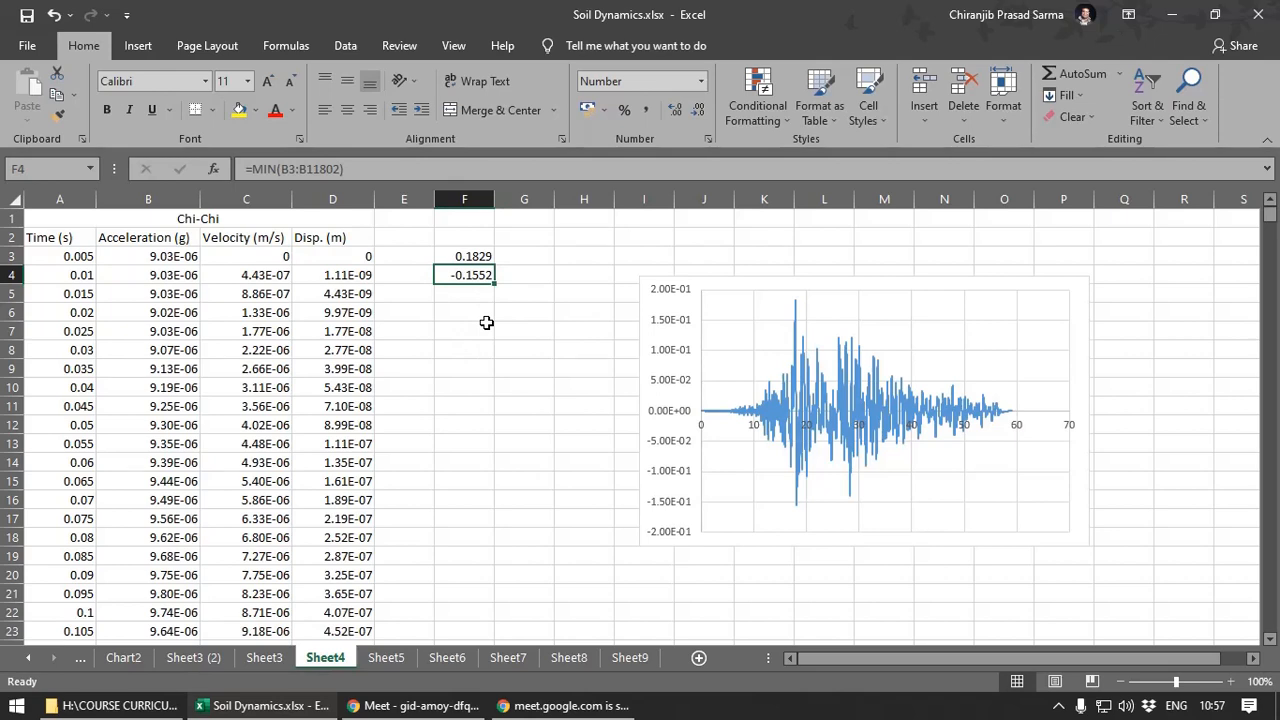
left_click(486, 295)
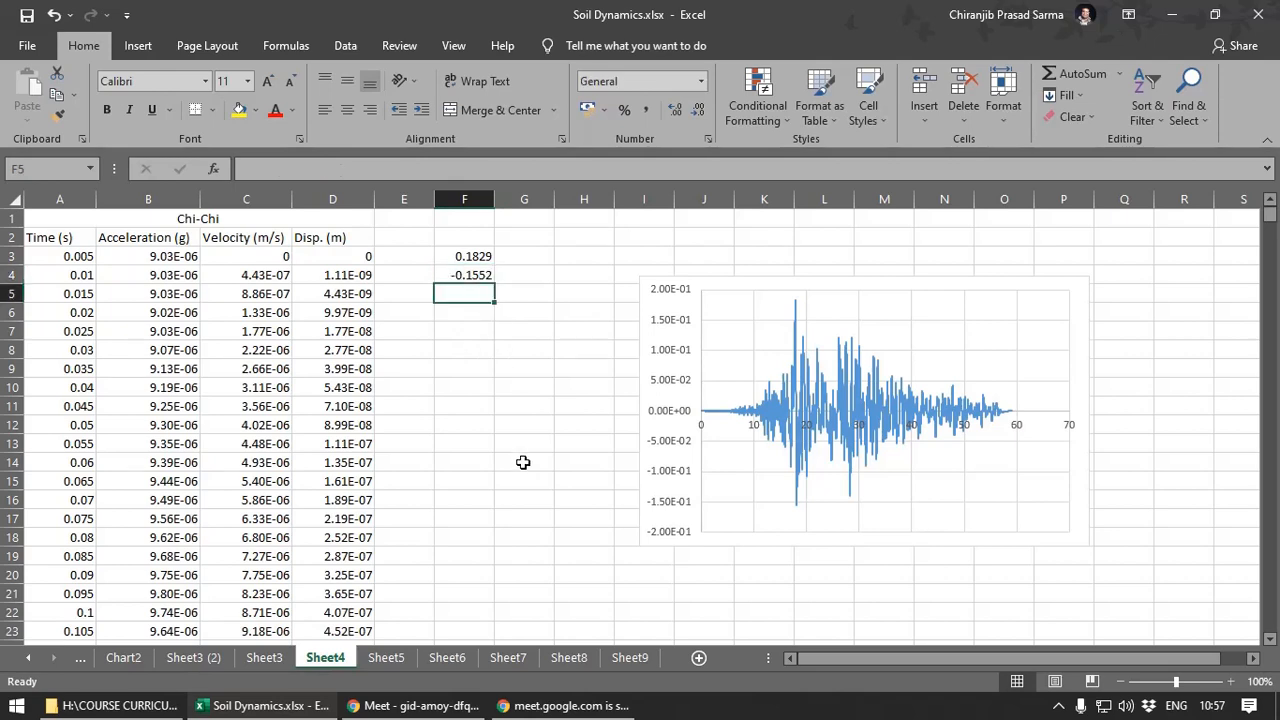
left_click_drag(706, 279, 578, 241)
left_click(464, 368)
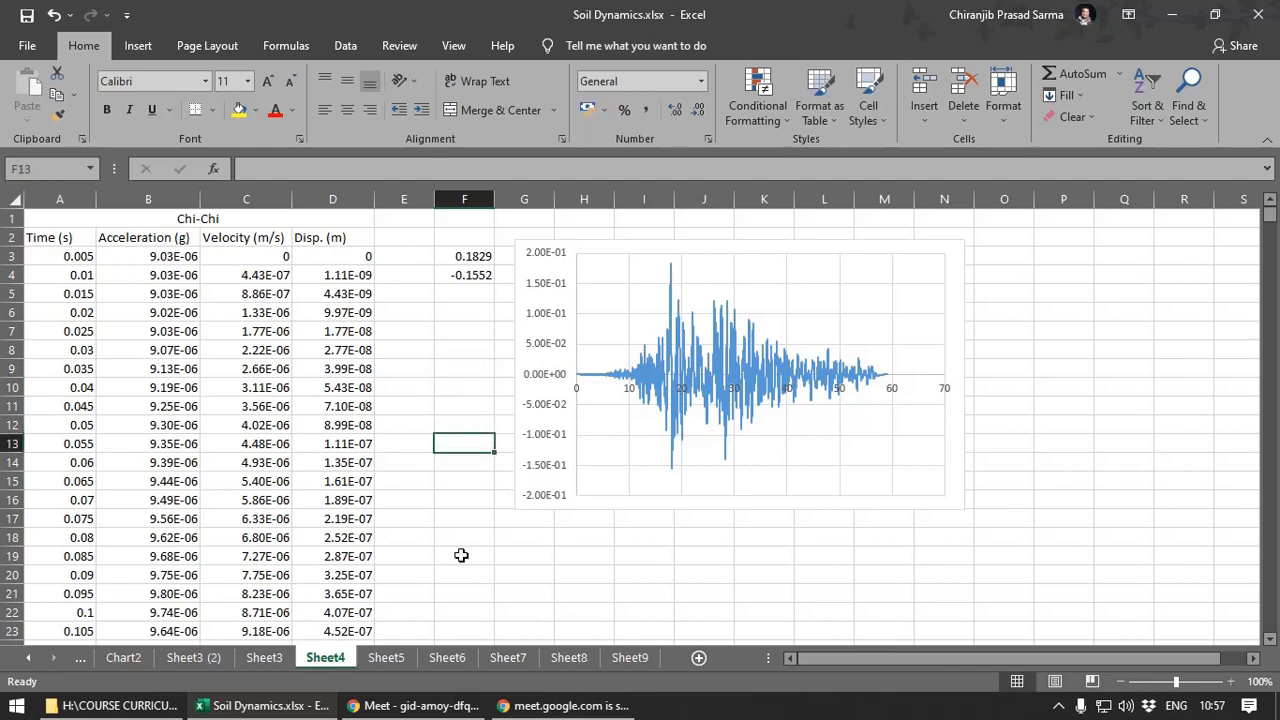
- Insert a blank worksheet directly after Sheet3 and return to Sheet3
left_click(284, 660)
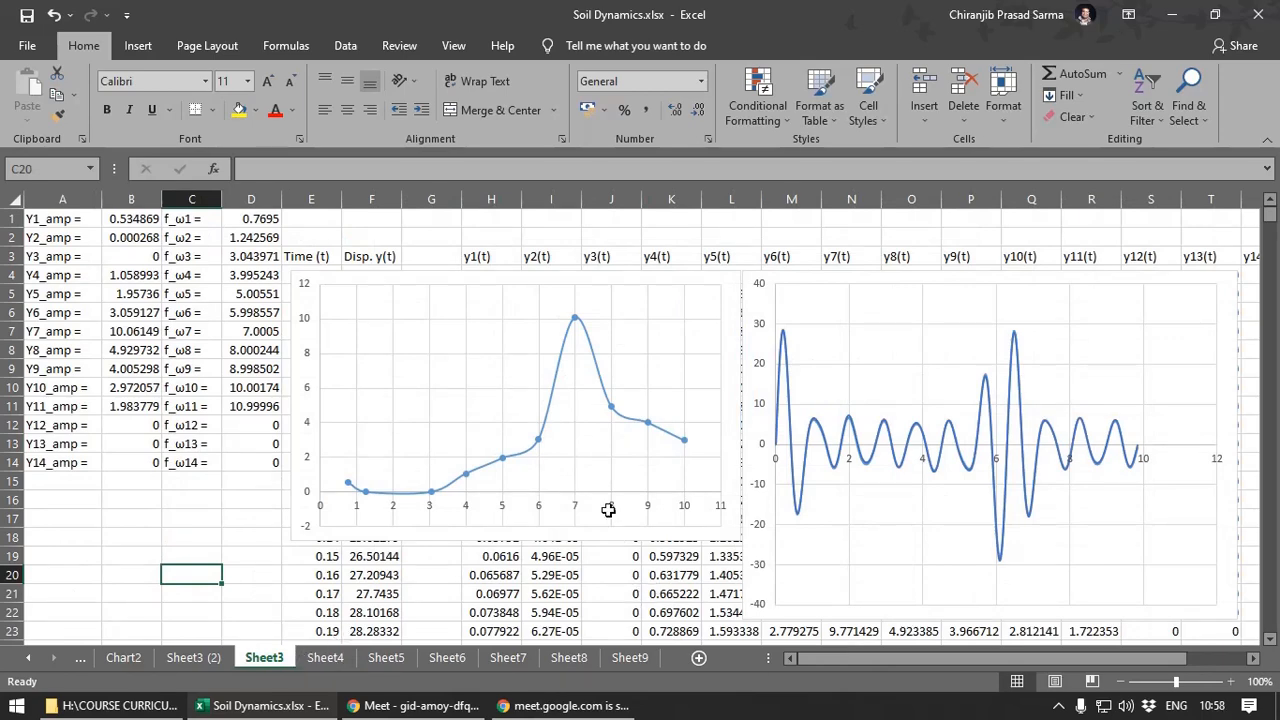
left_click(190, 657)
left_click(123, 657)
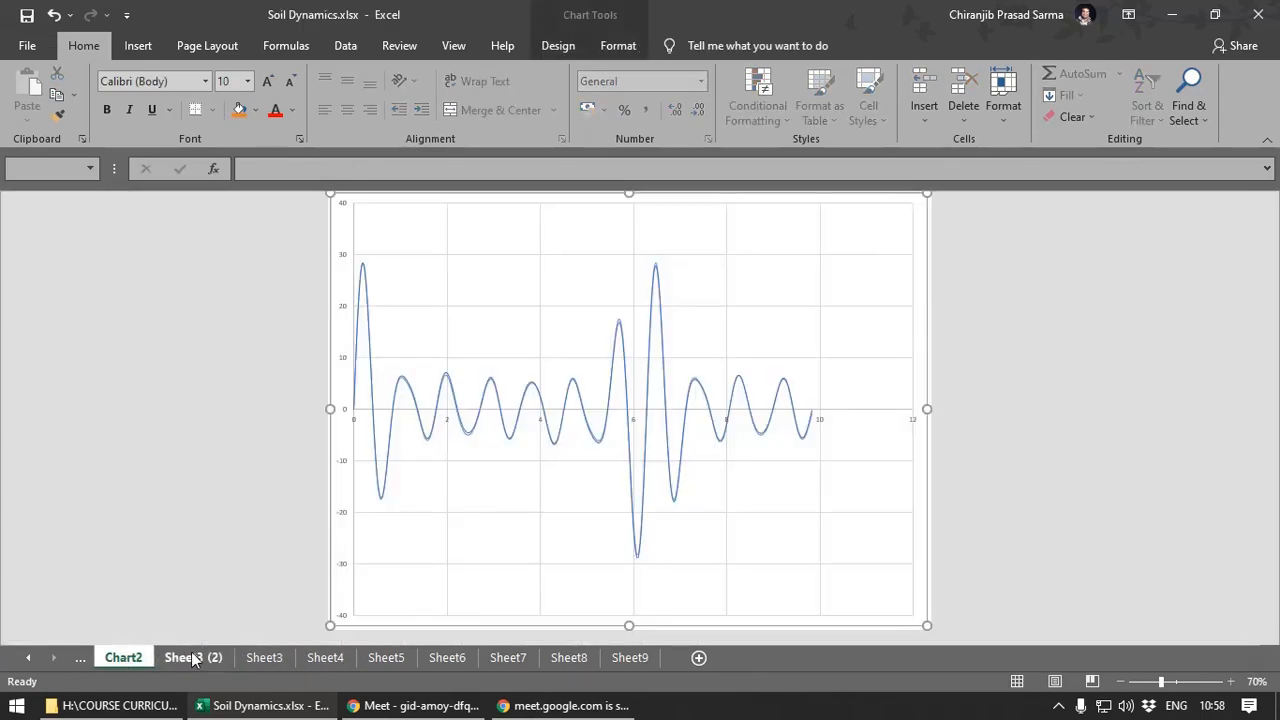
left_click(258, 657)
left_click(320, 660)
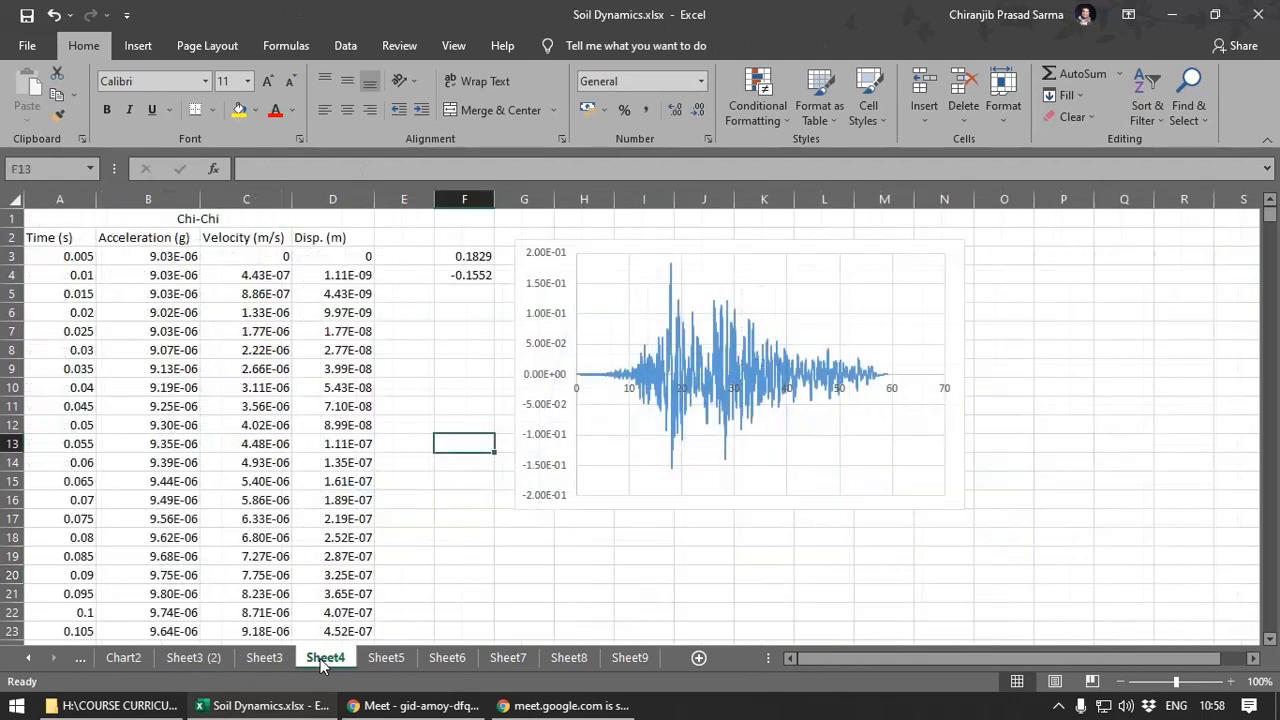
left_click(265, 657)
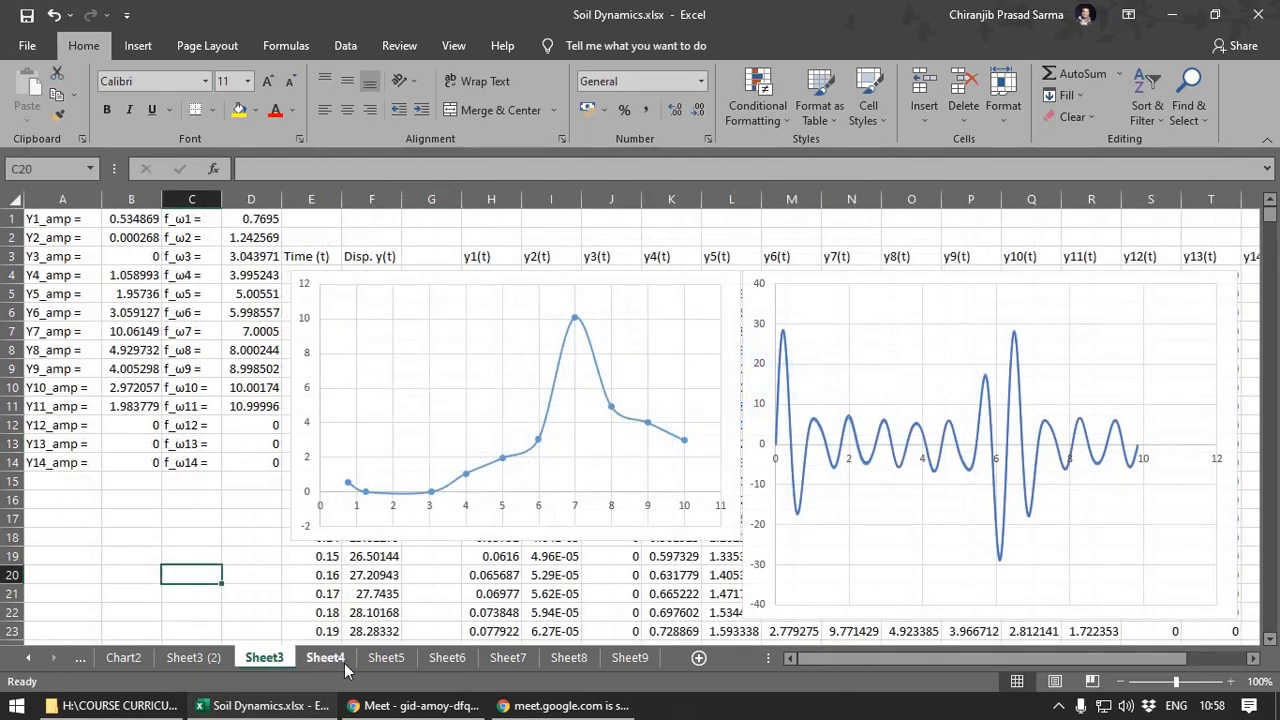
left_click(699, 657)
left_click(264, 657)
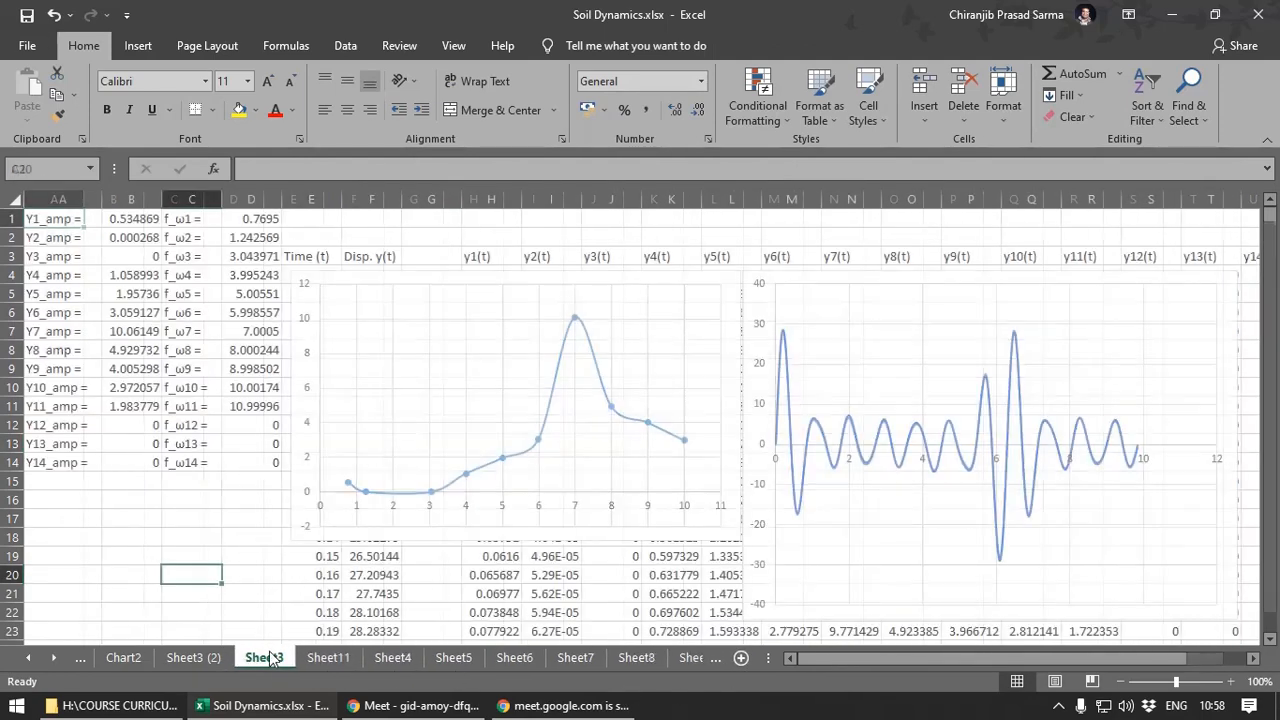